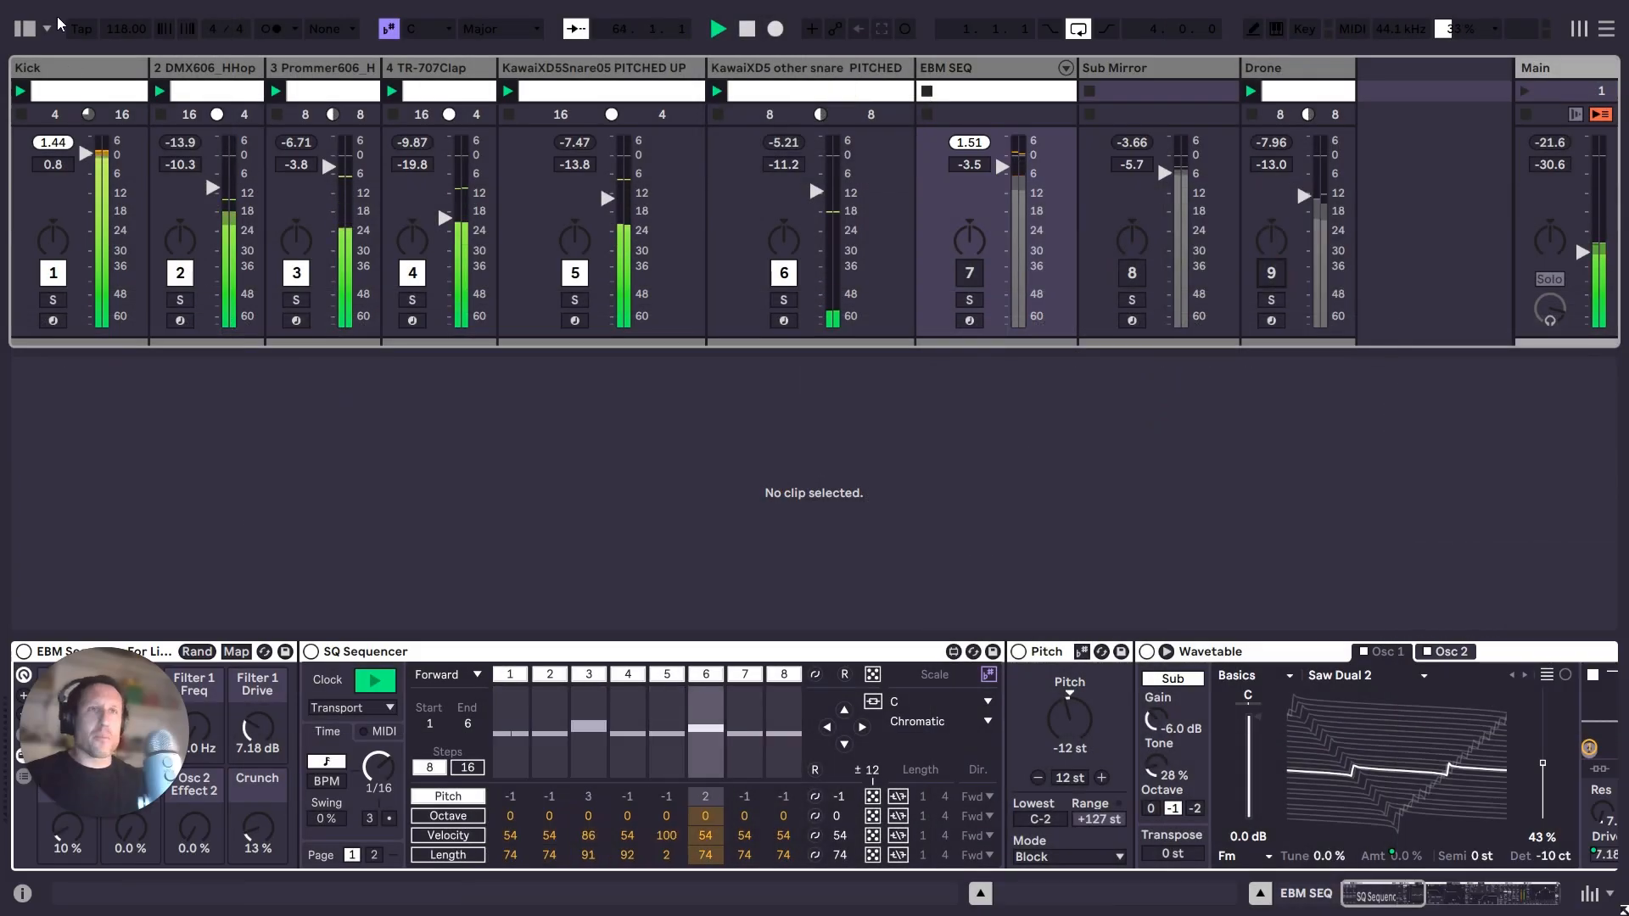
Open the Kick track and audition the mix with EBM SEQ, Sub Mirror and Drone activated, muting those three again.
double_click(64, 65)
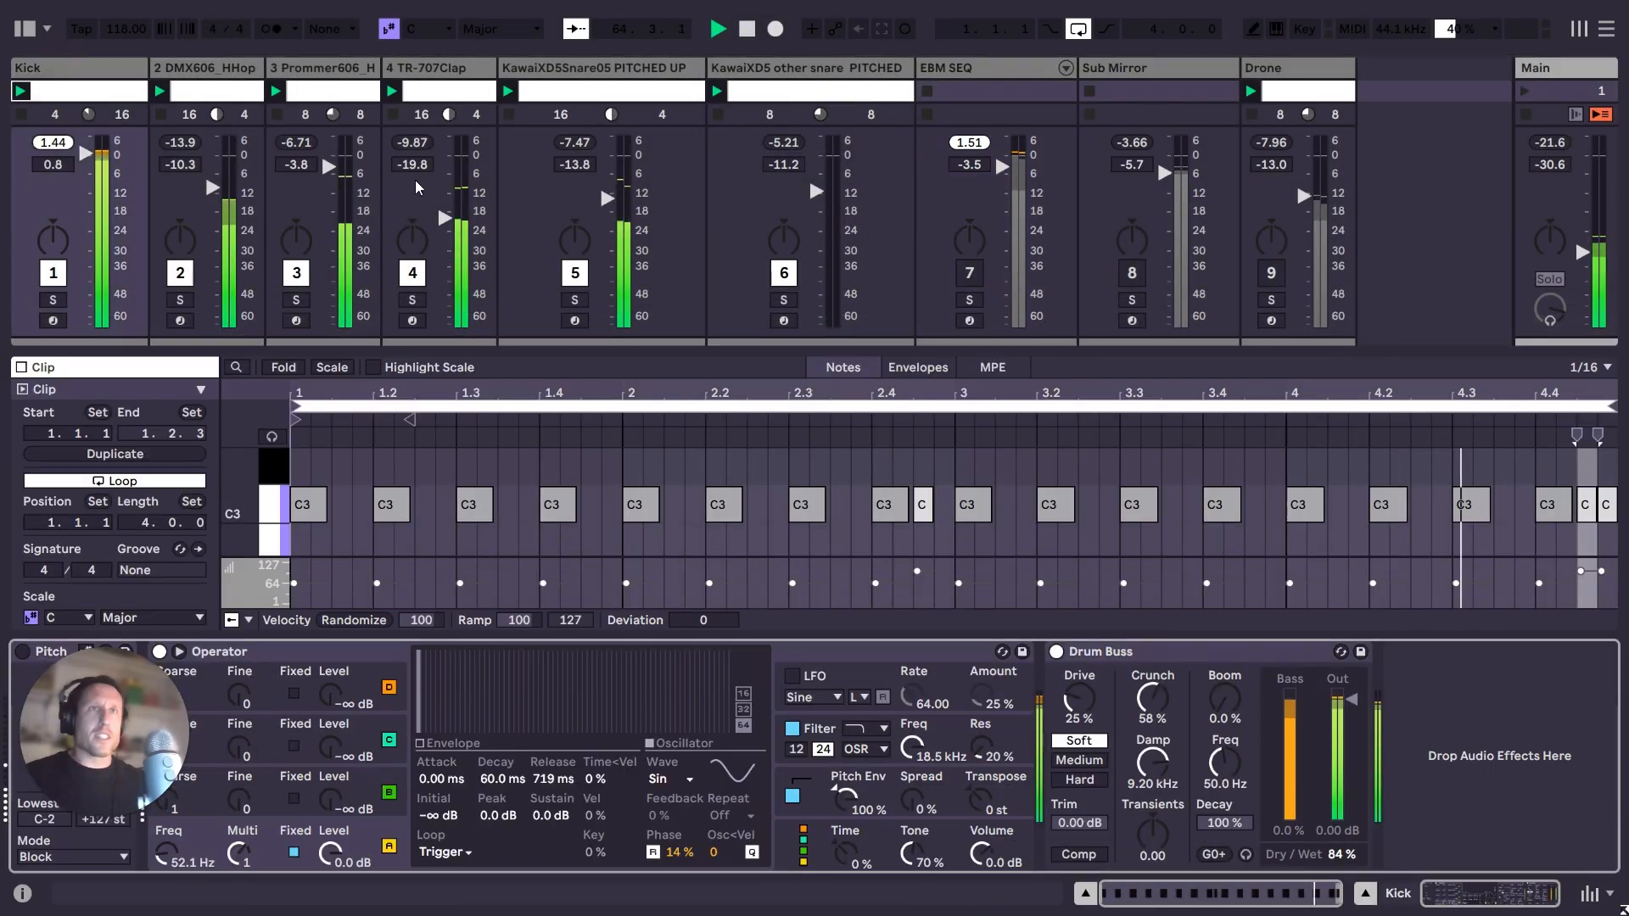
left_click(969, 274)
left_click(1135, 276)
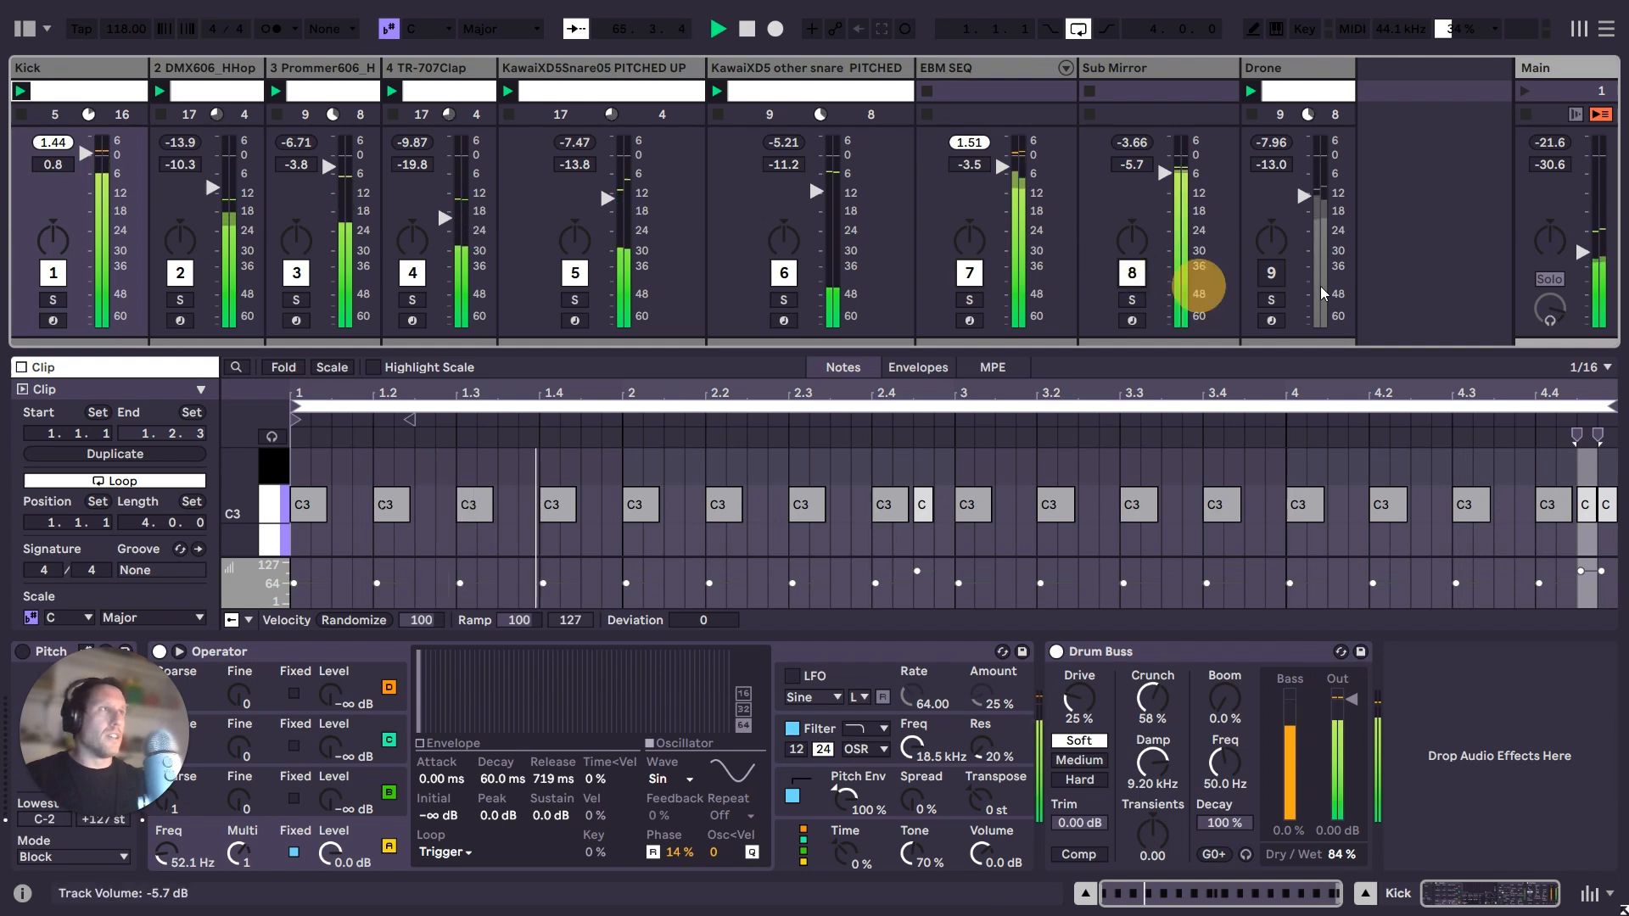
left_click(1269, 278)
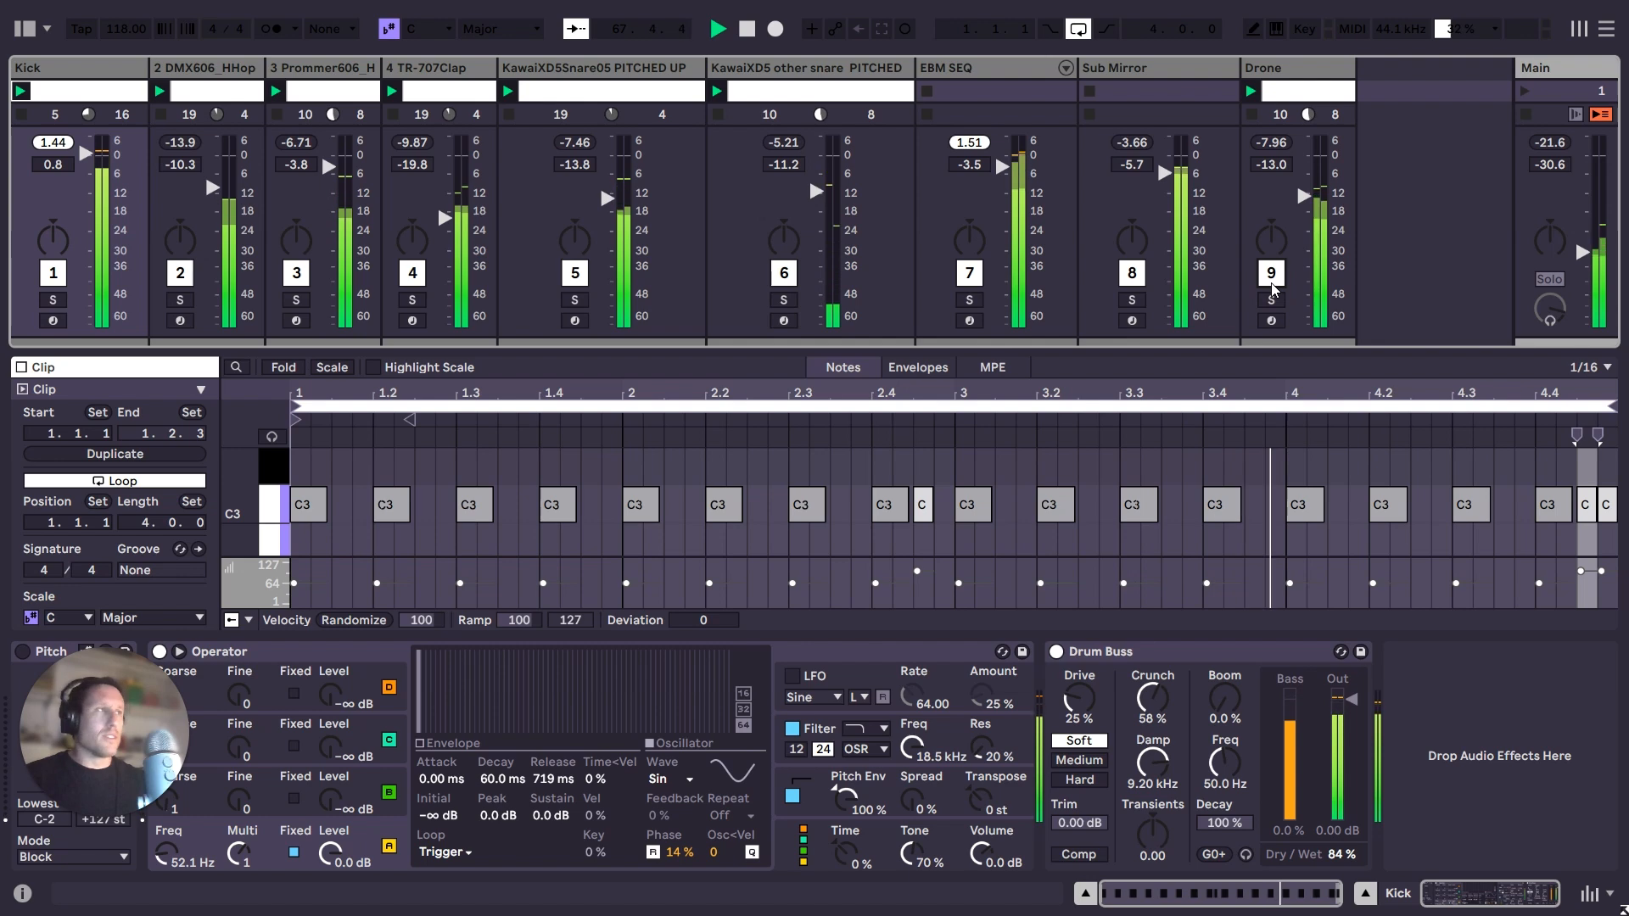
left_click(1271, 276)
left_click(1132, 274)
left_click(970, 275)
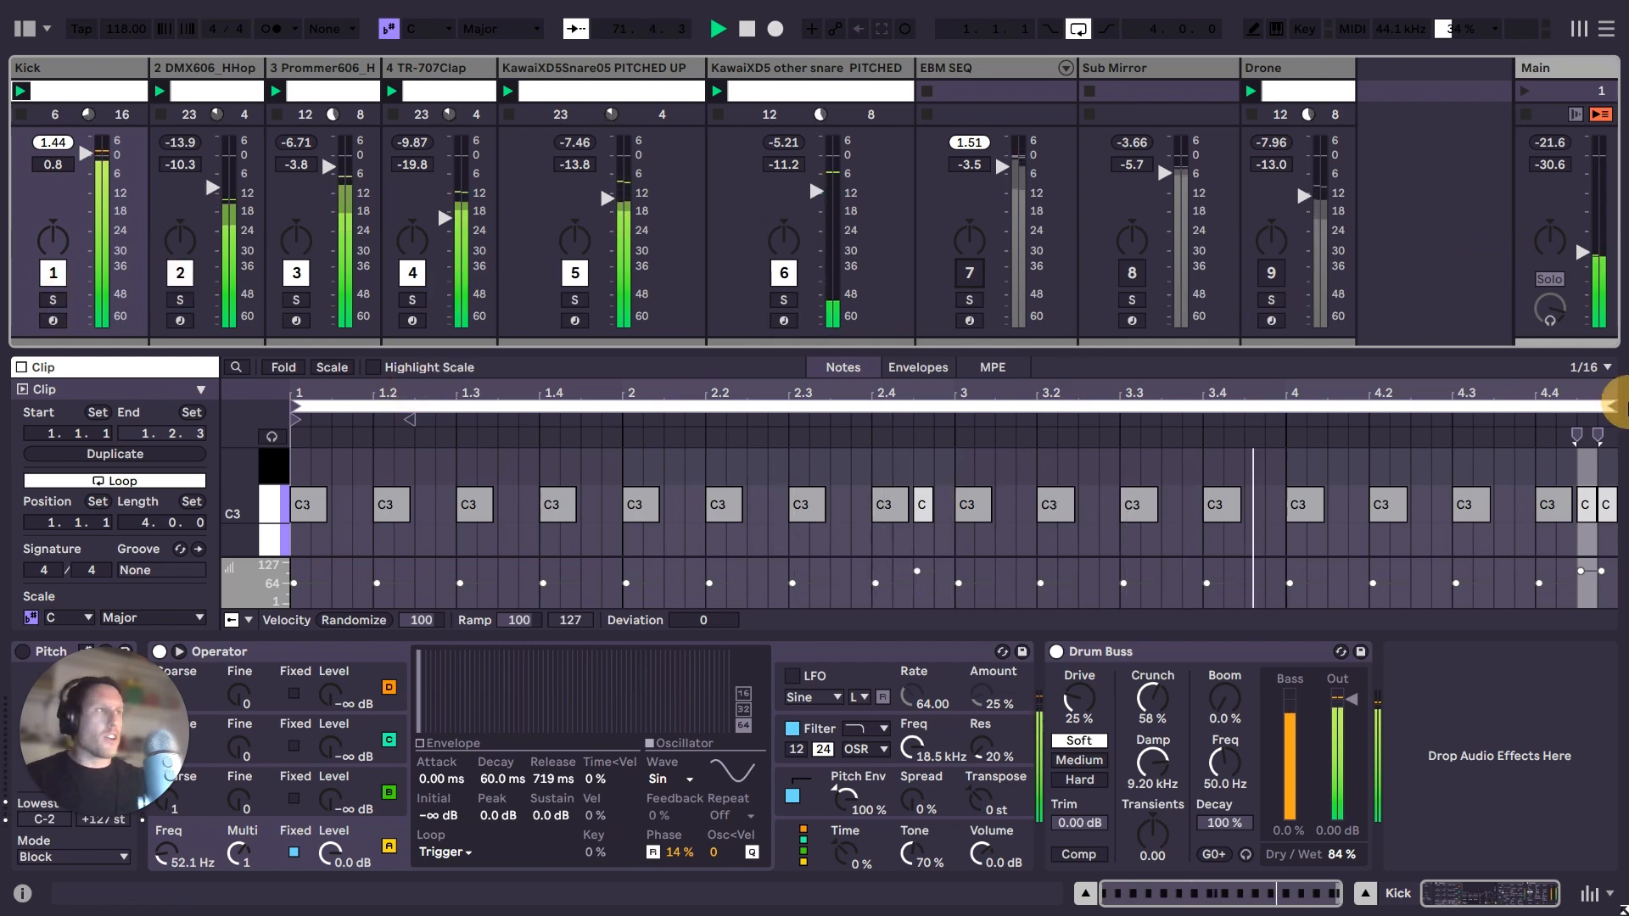
Solo the Kick track and bring up Operator's oscillator A settings for inspection.
left_click(49, 299)
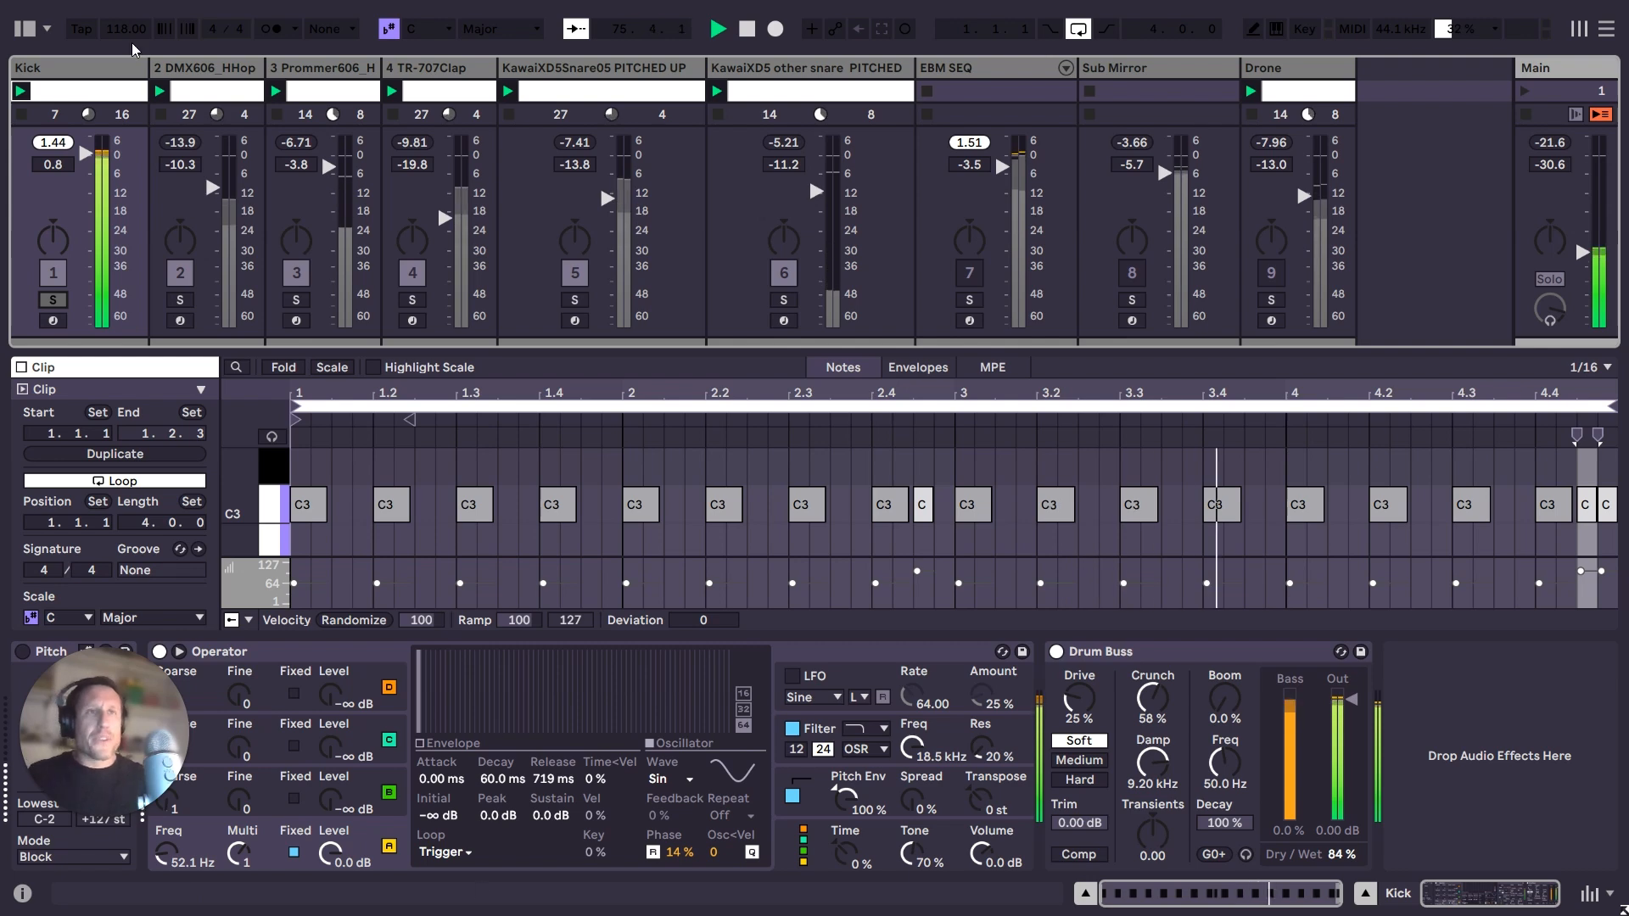
left_click(71, 73)
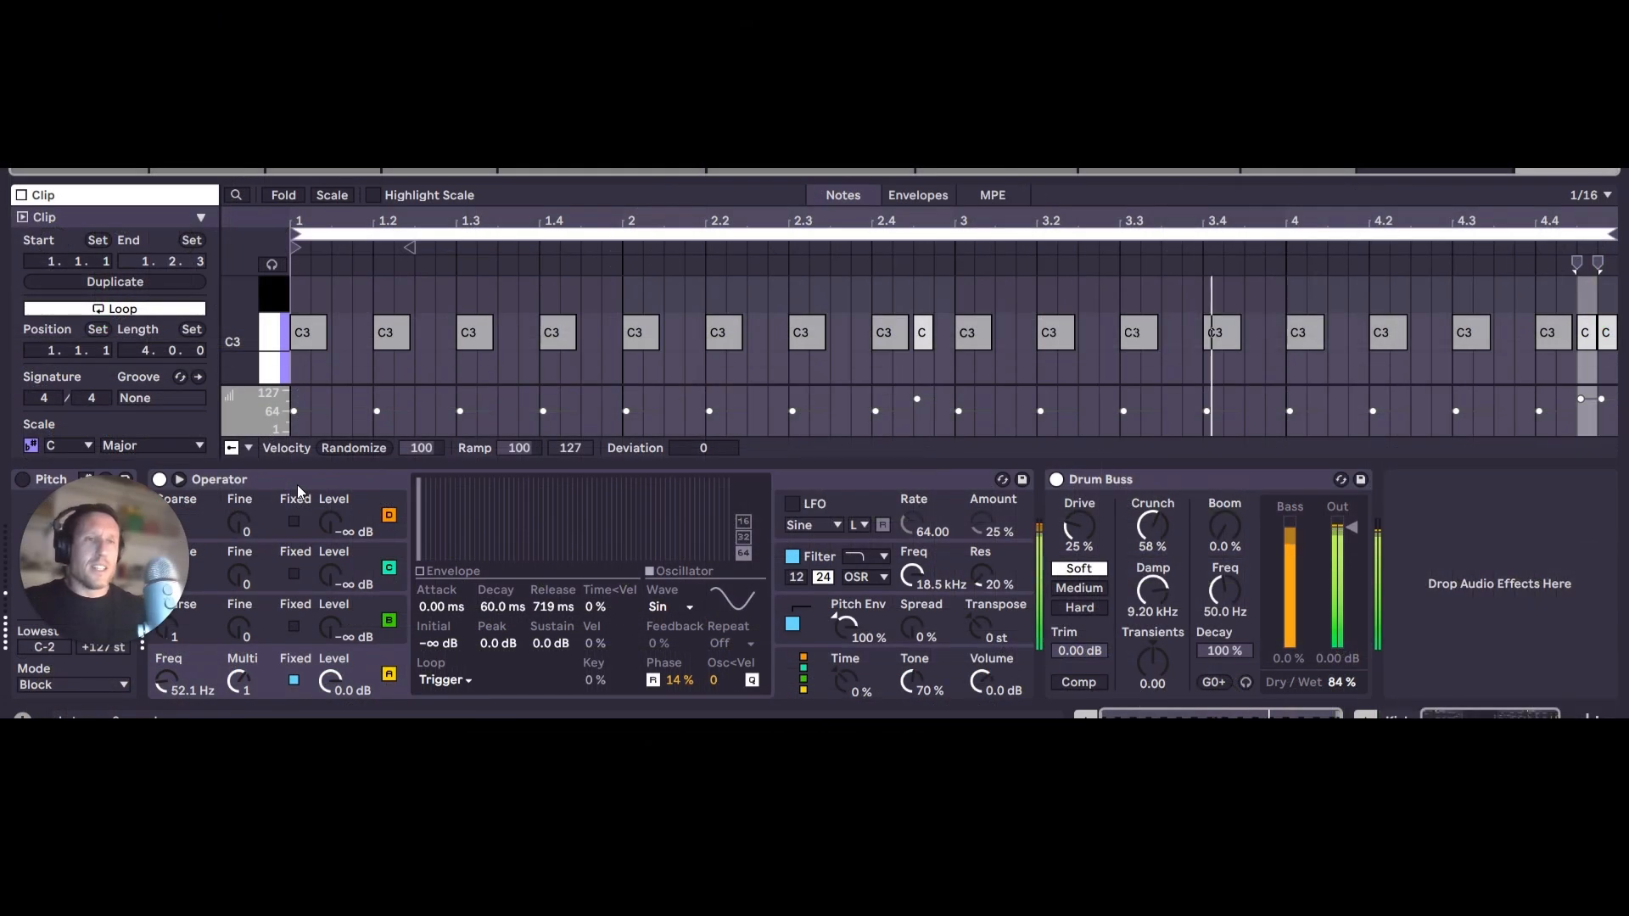
left_click(297, 485)
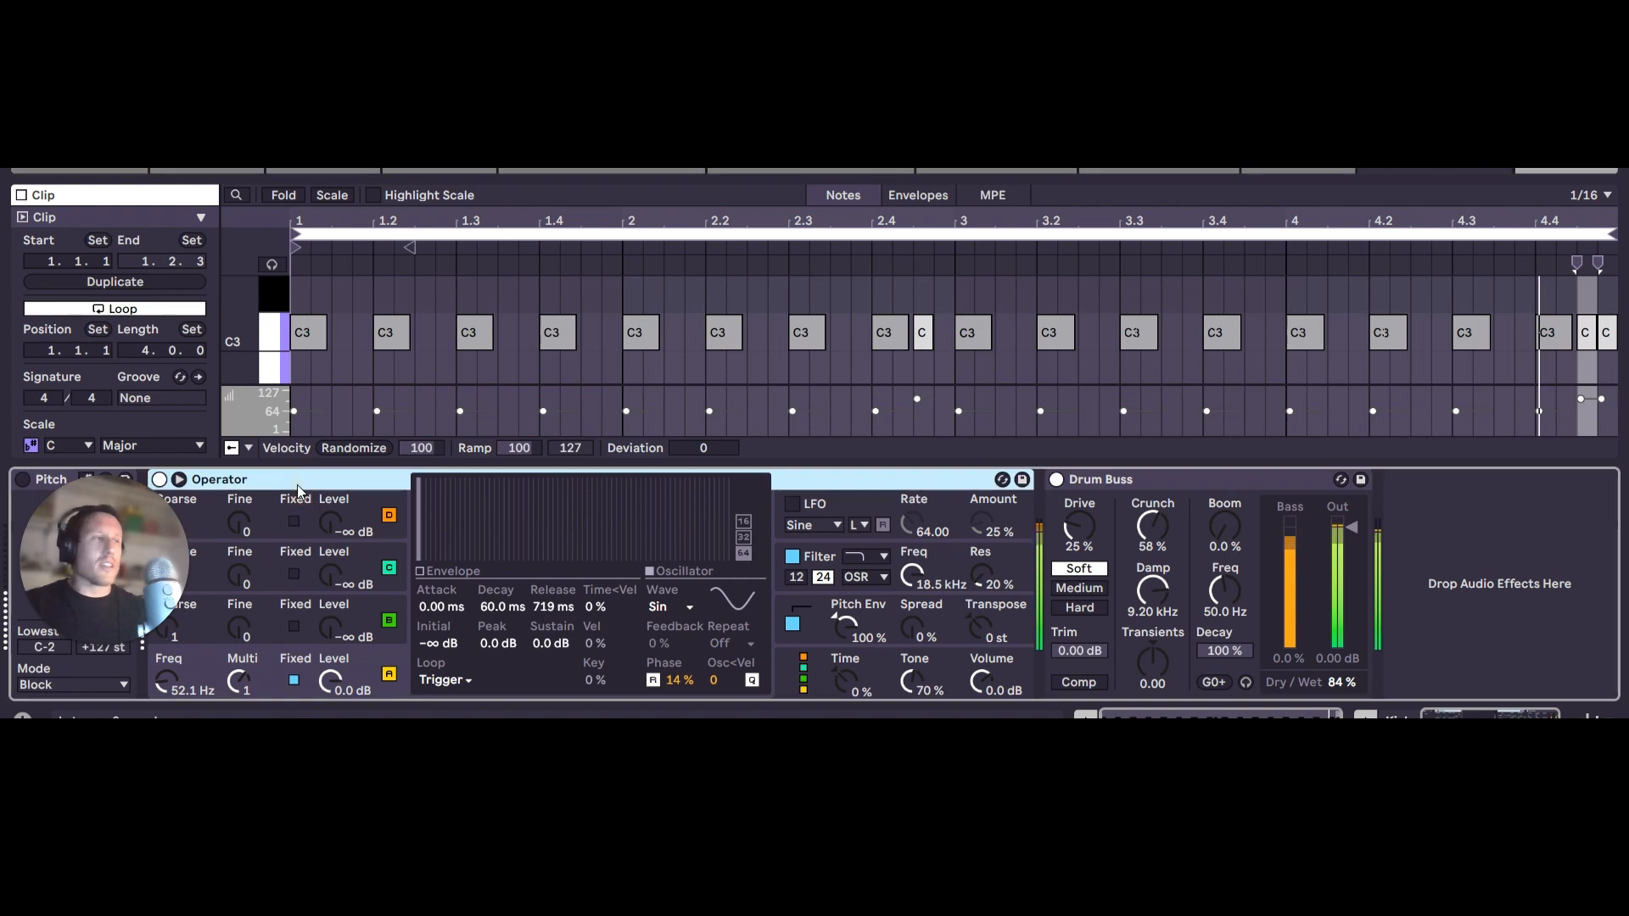
left_click_drag(198, 661, 290, 653)
left_click(352, 664)
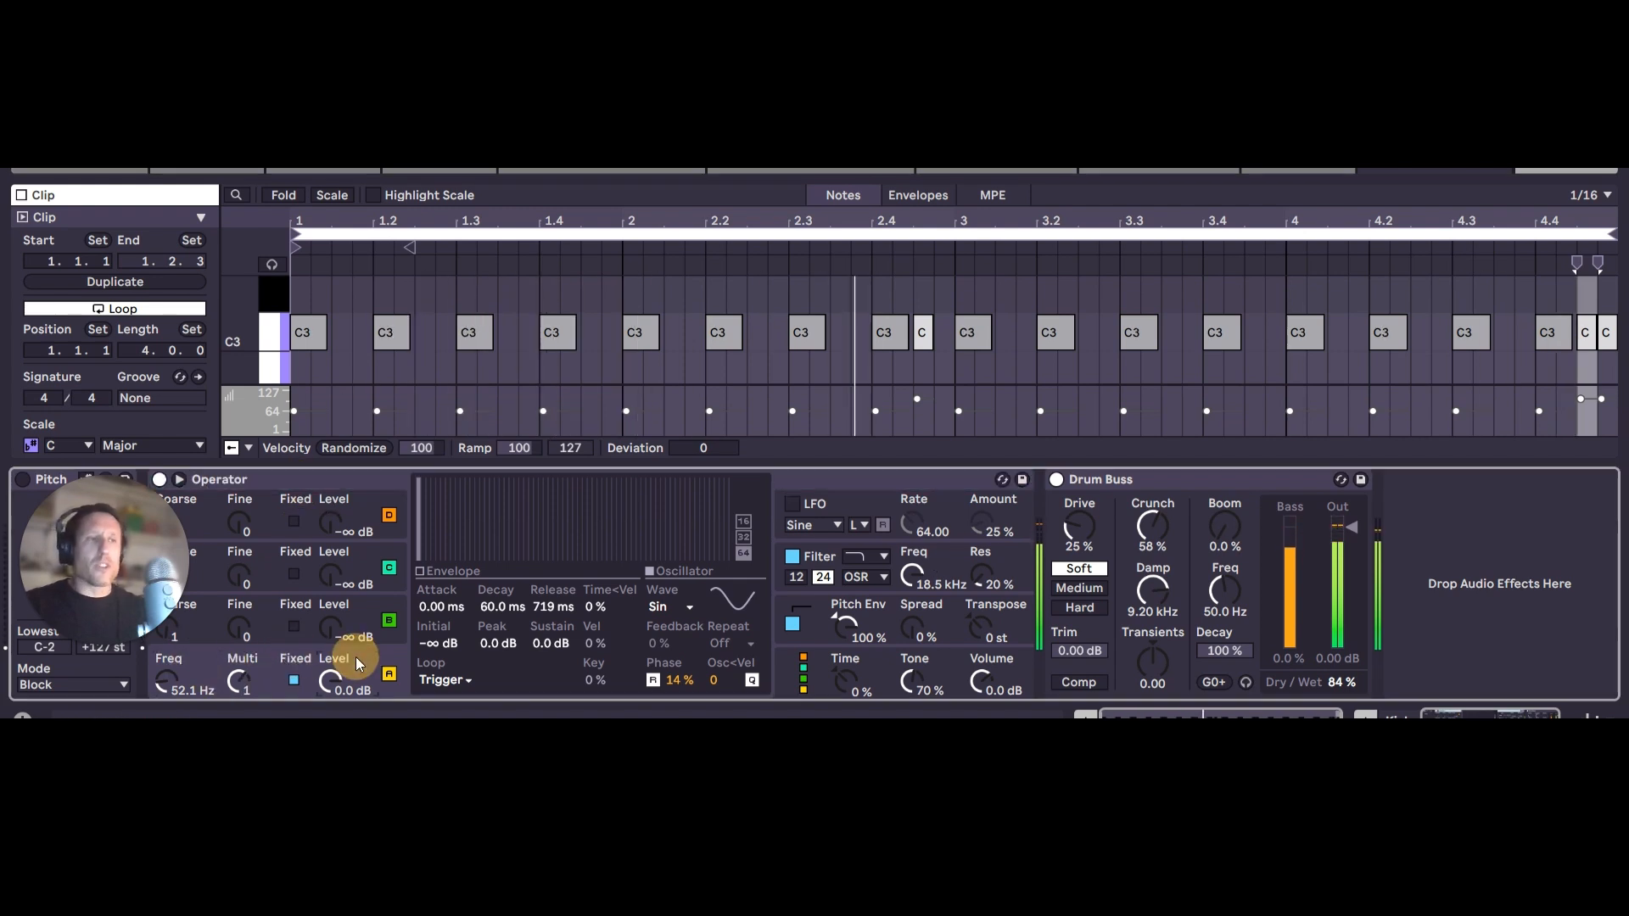
Audition Operator's filter drive at 16.9 dB, restore it to 3.38 dB, and display the pitch envelope.
left_click(813, 584)
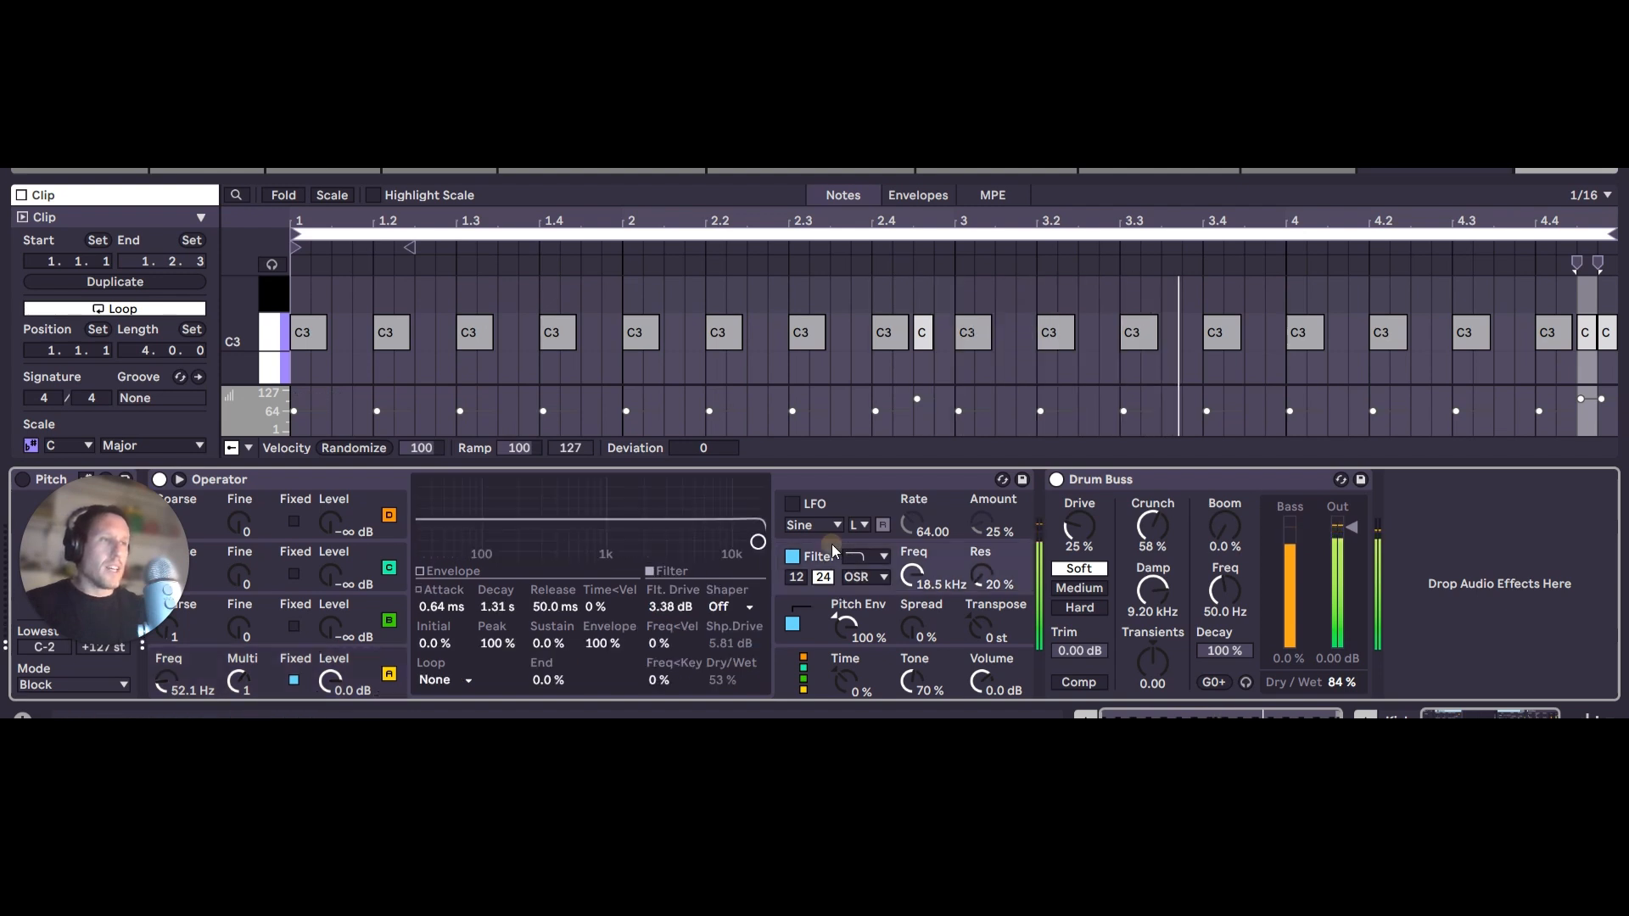
left_click(690, 606)
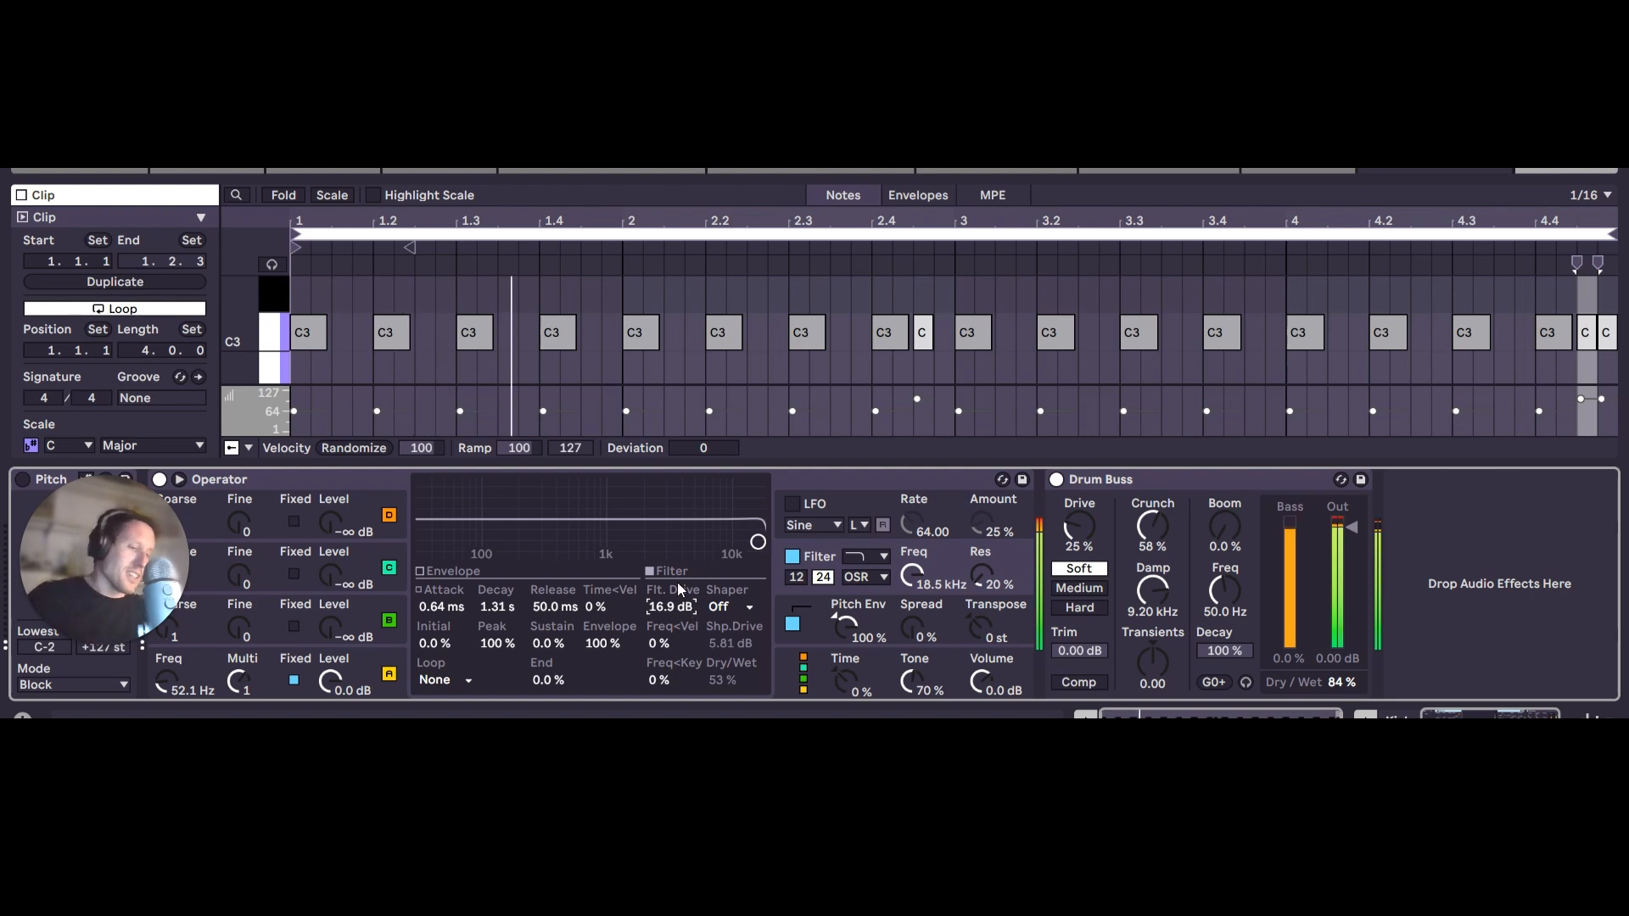
left_click_drag(672, 591, 671, 589)
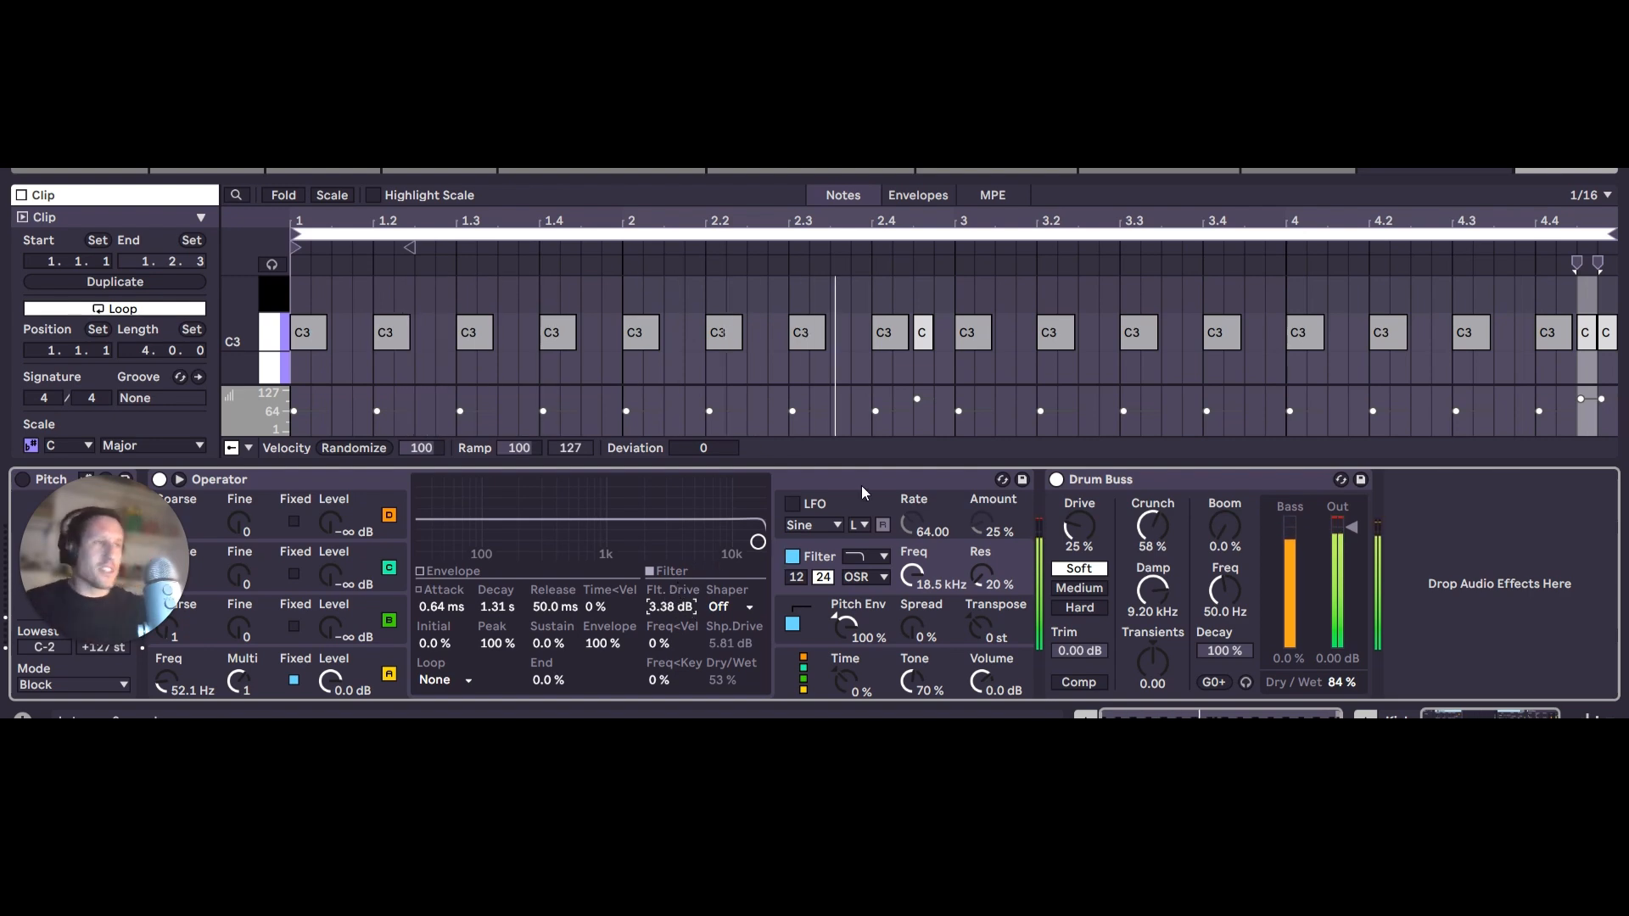
left_click_drag(842, 626, 845, 628)
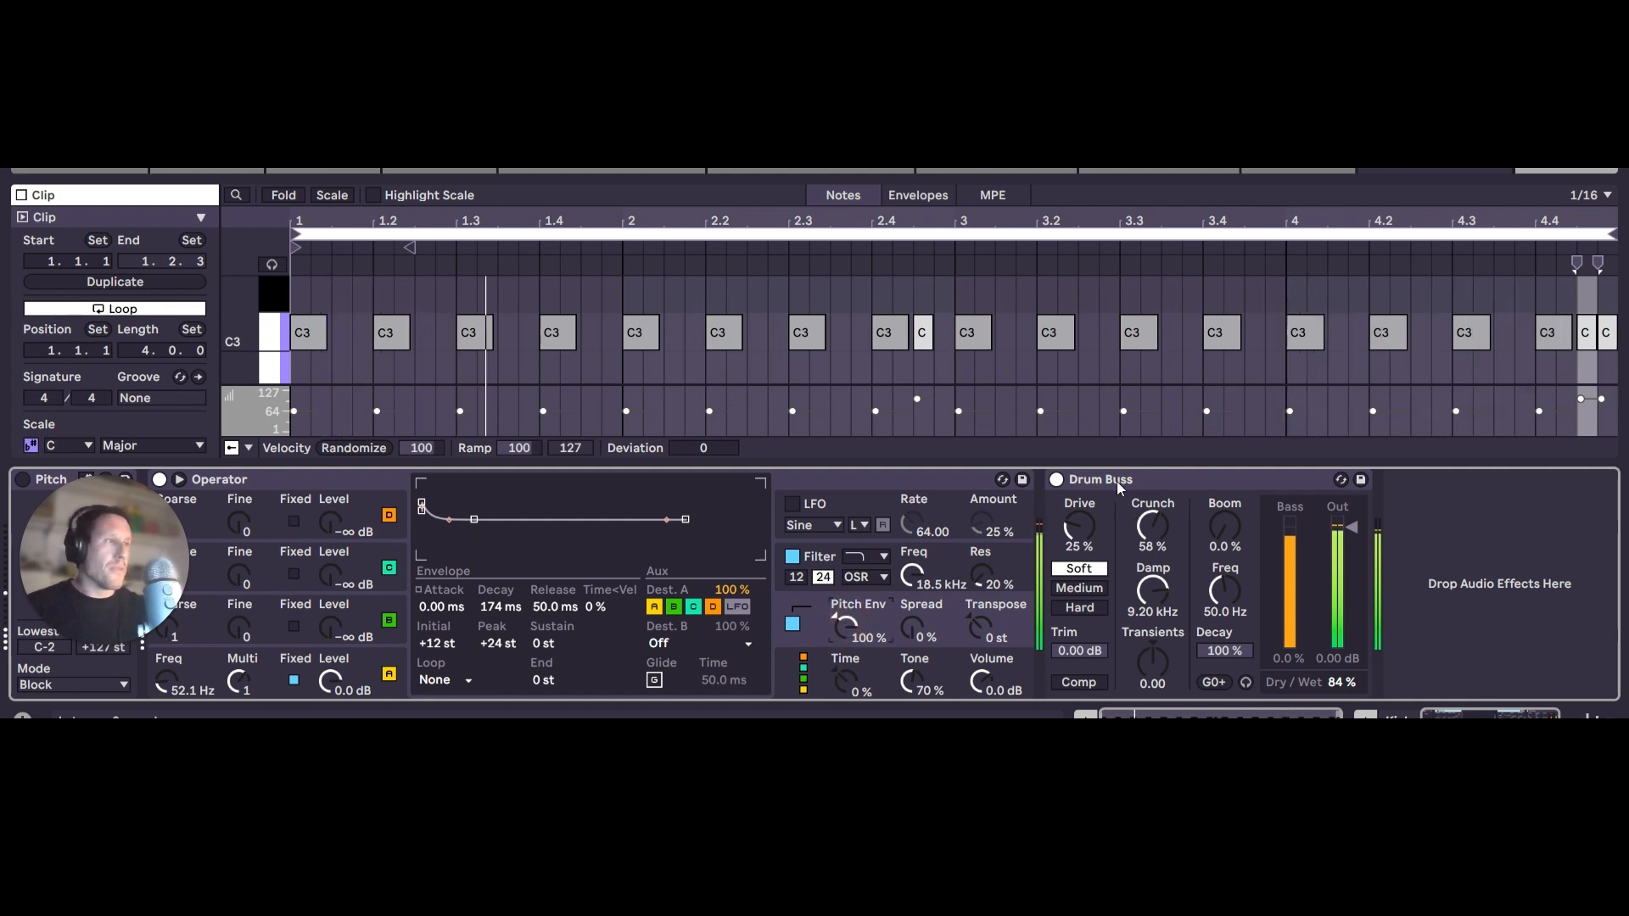
left_click(530, 565)
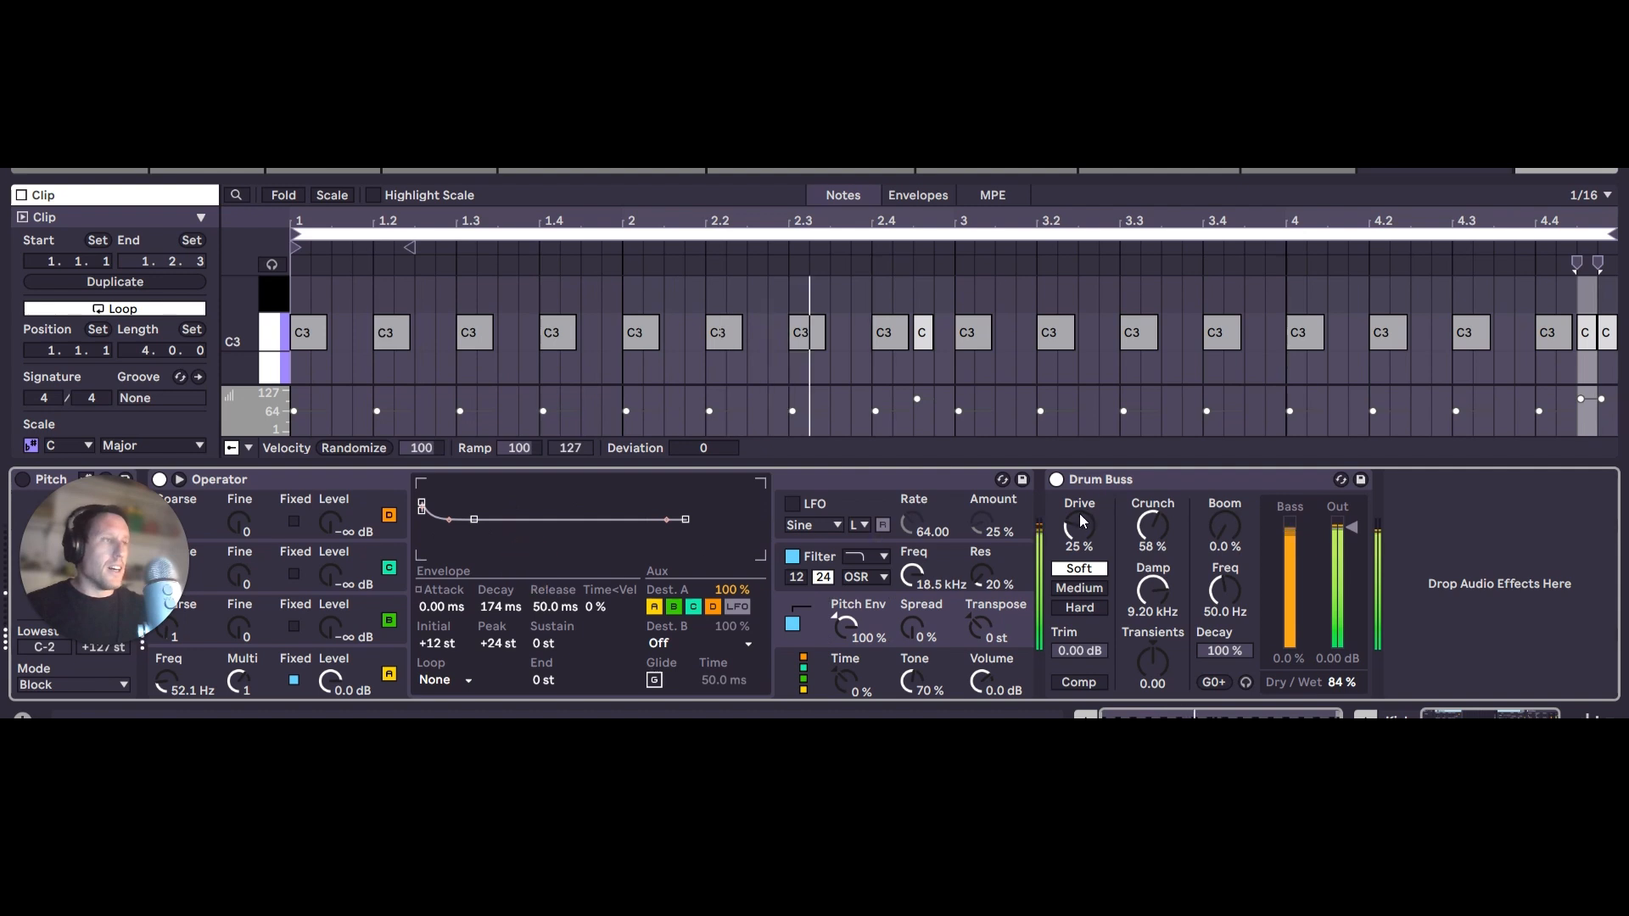
Select Drum Buss on the Kick track and raise its Crunch to 78%.
left_click(1093, 477)
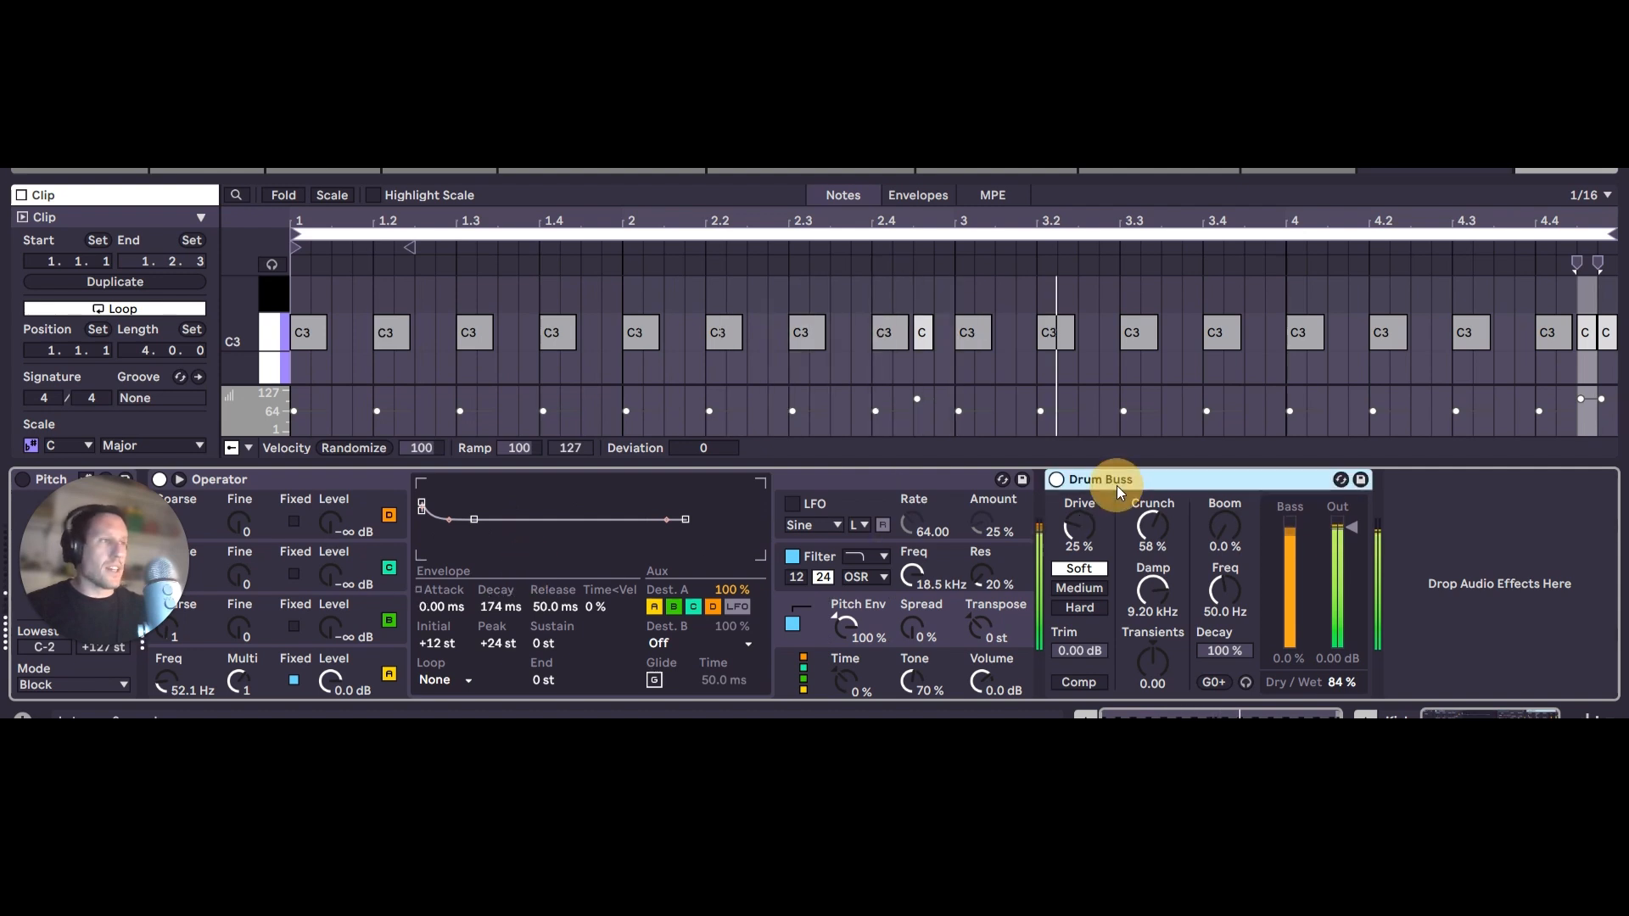
left_click(1342, 684)
left_click(1069, 535)
left_click(1149, 533)
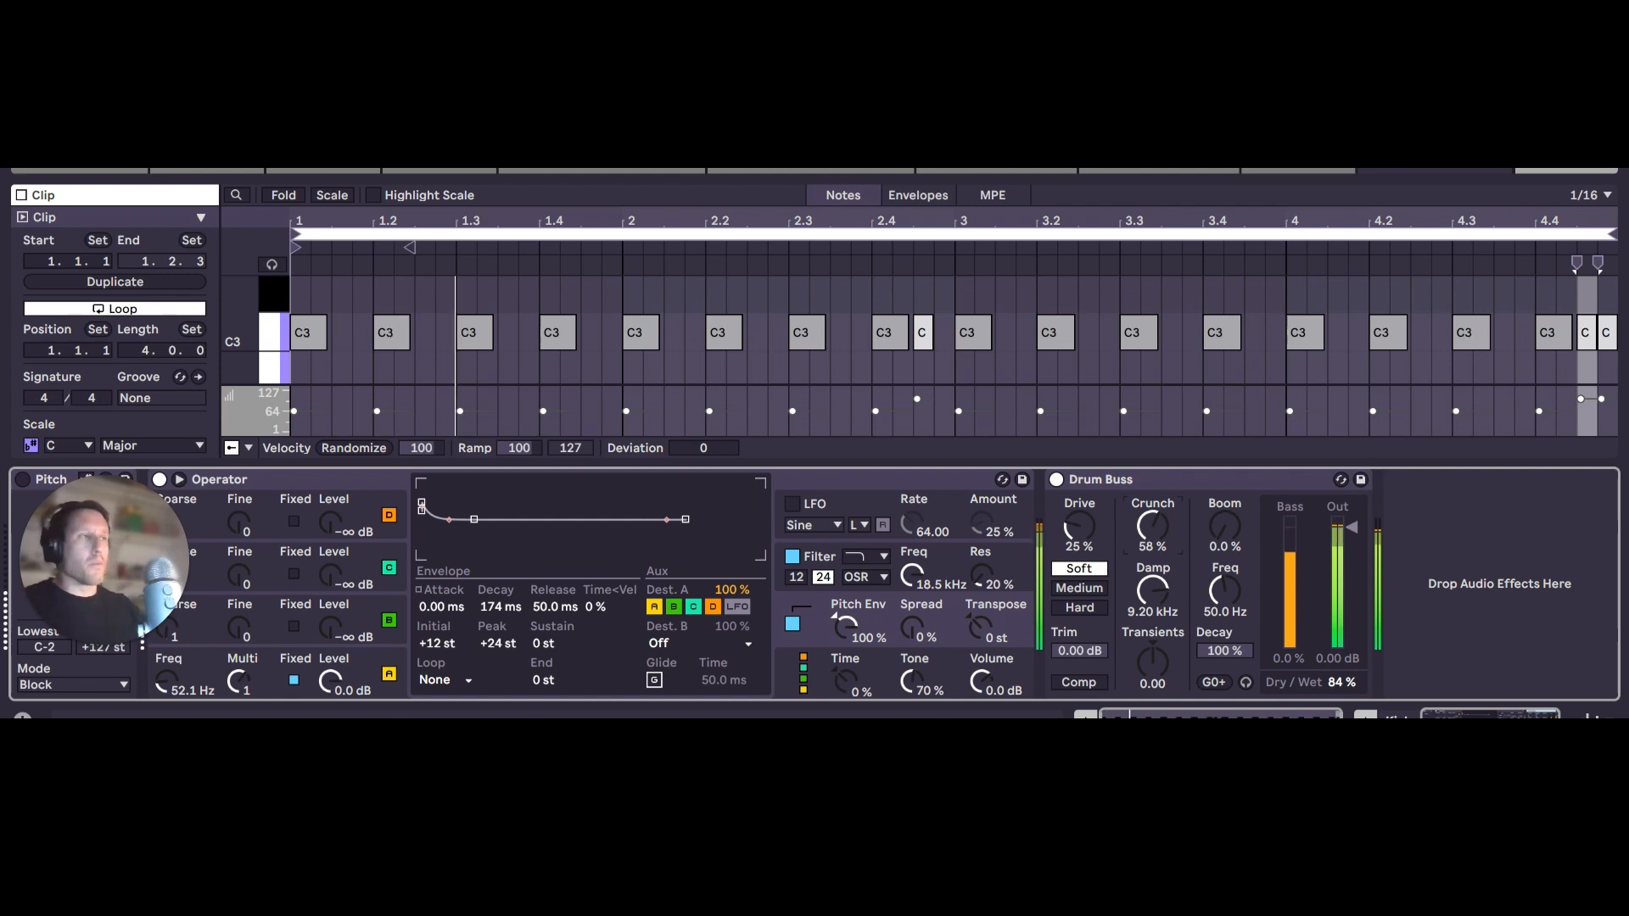
left_click_drag(1152, 528, 1152, 492)
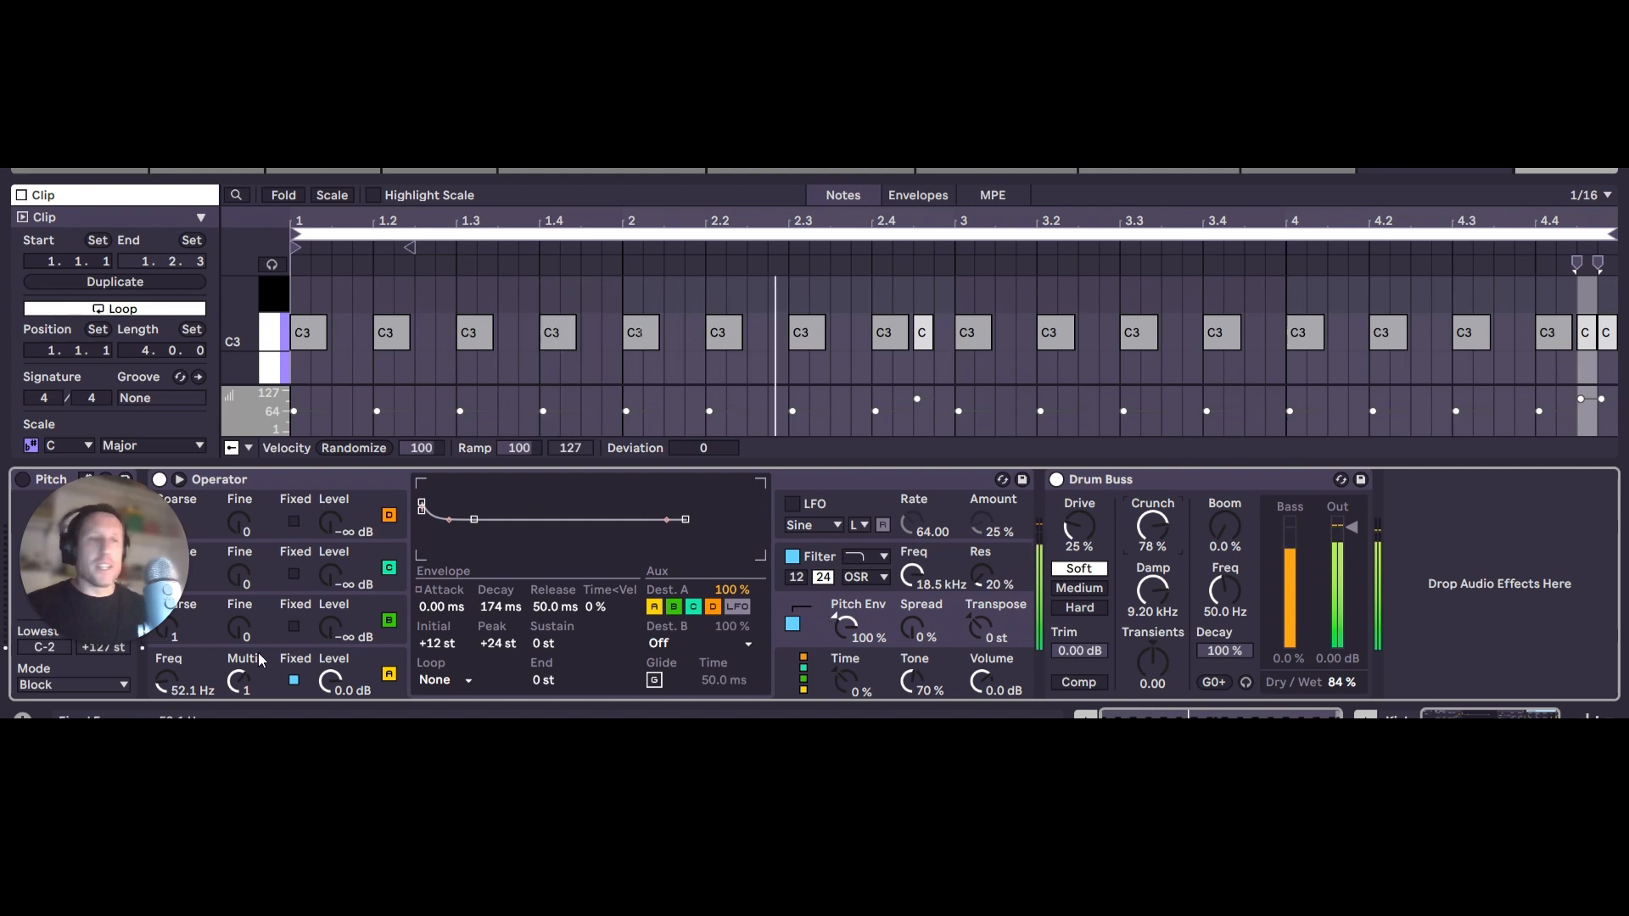
Audition the Kick with oscillator A's phase at 0% and restore the phase to 14%.
left_click(375, 648)
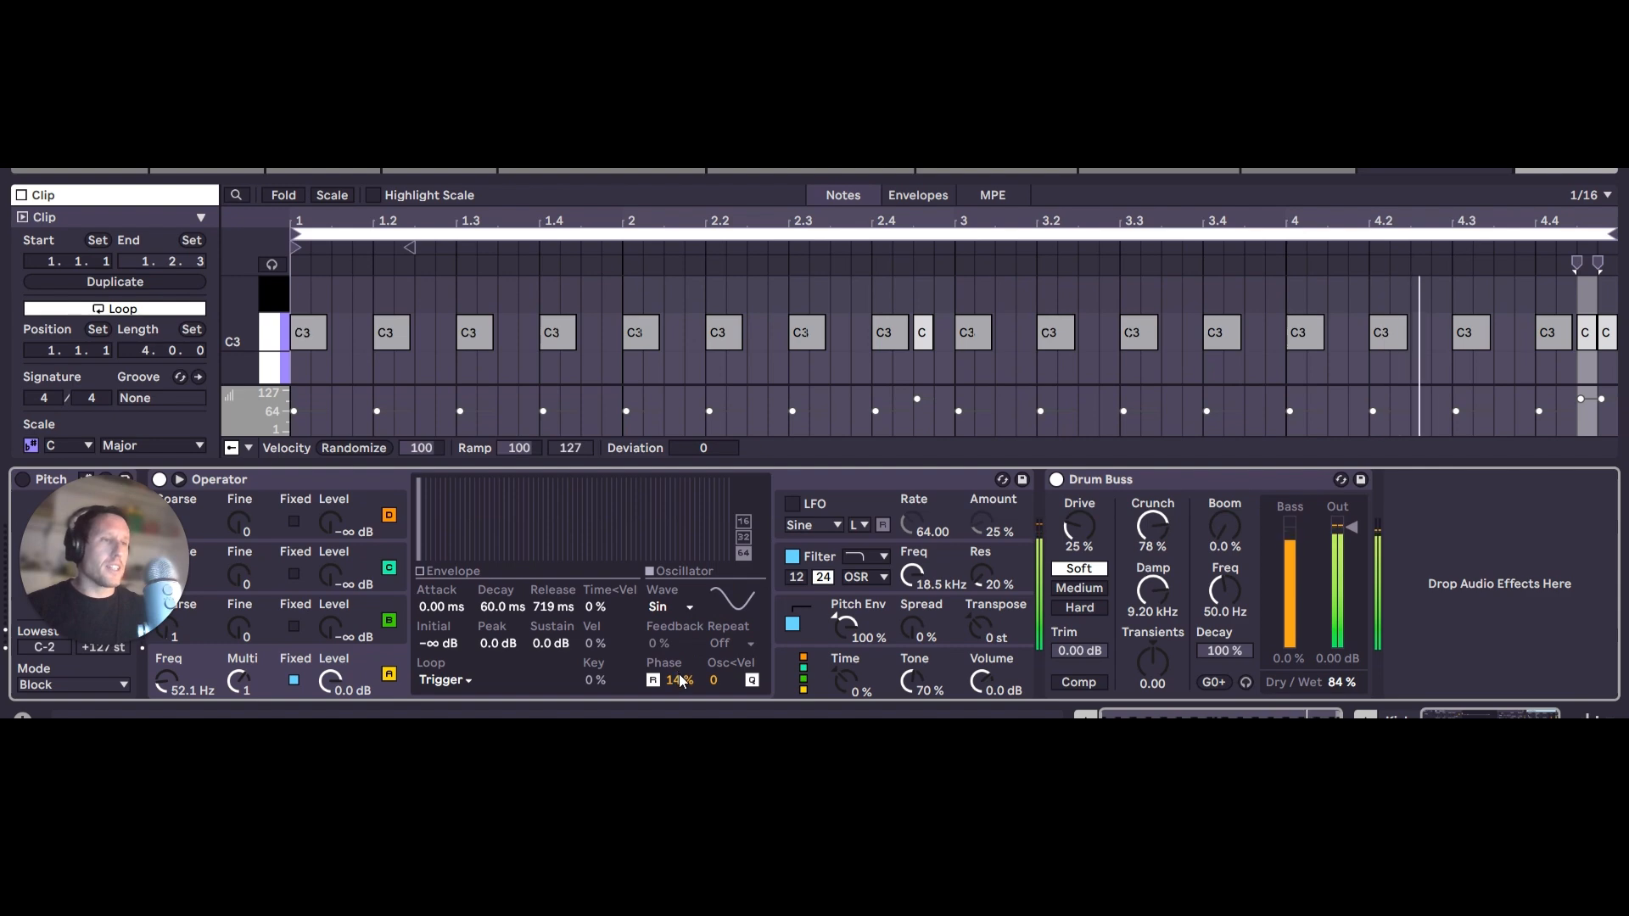
mouse_move(681, 677)
left_mouse_down()
mouse_move(681, 698)
mouse_move(679, 677)
left_mouse_up()
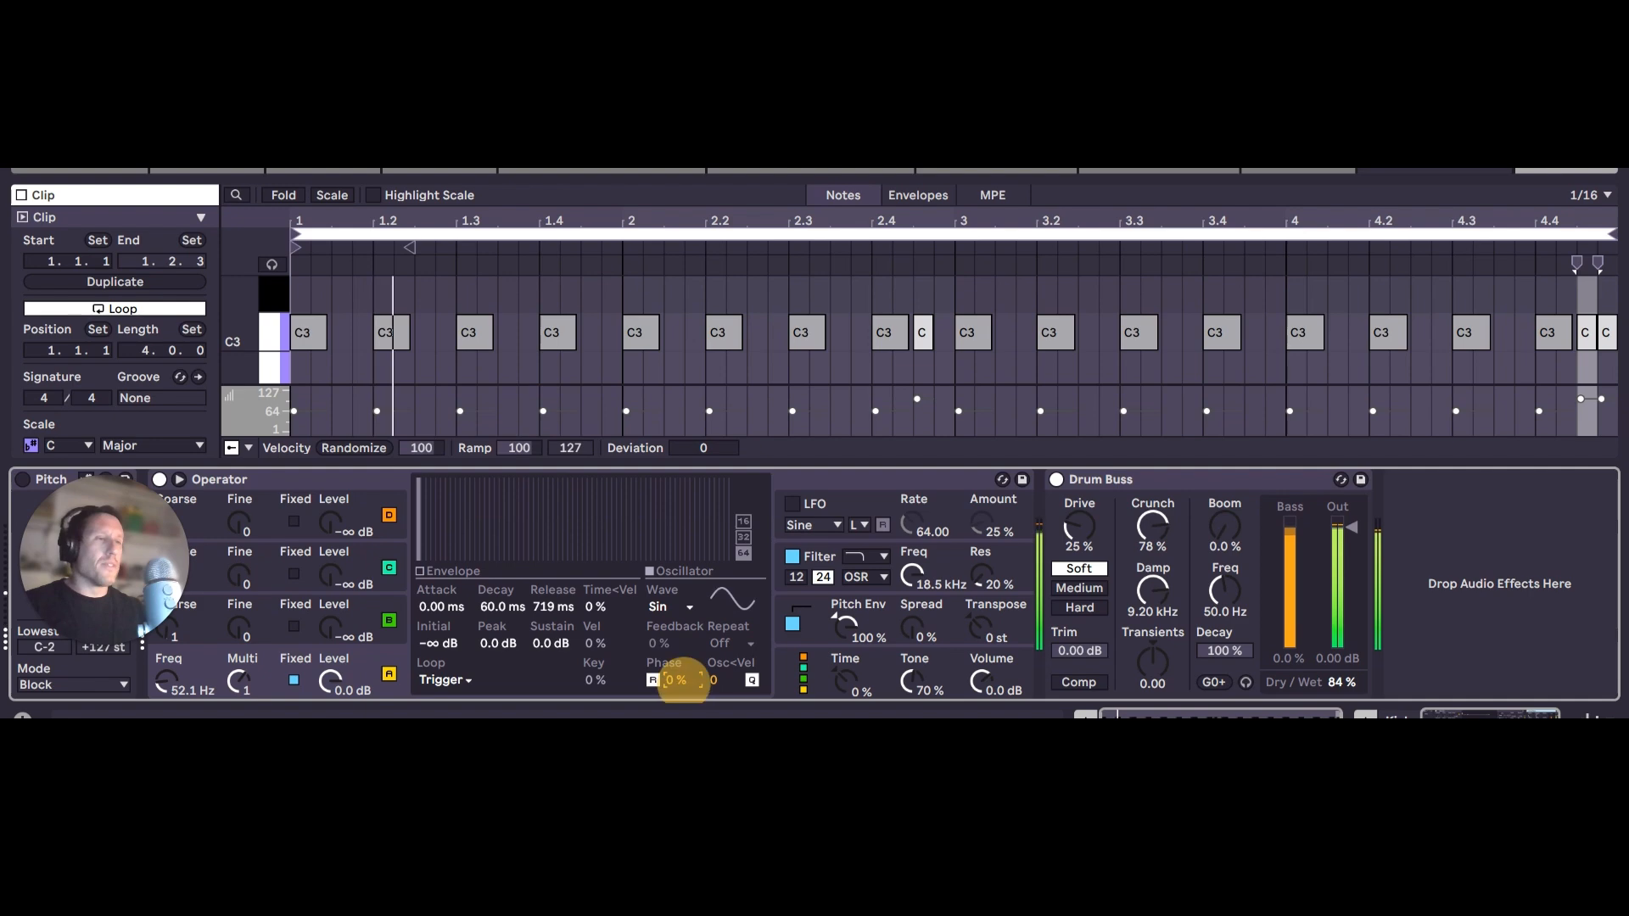
mouse_move(680, 681)
left_mouse_down()
mouse_move(681, 696)
mouse_move(676, 674)
left_mouse_up()
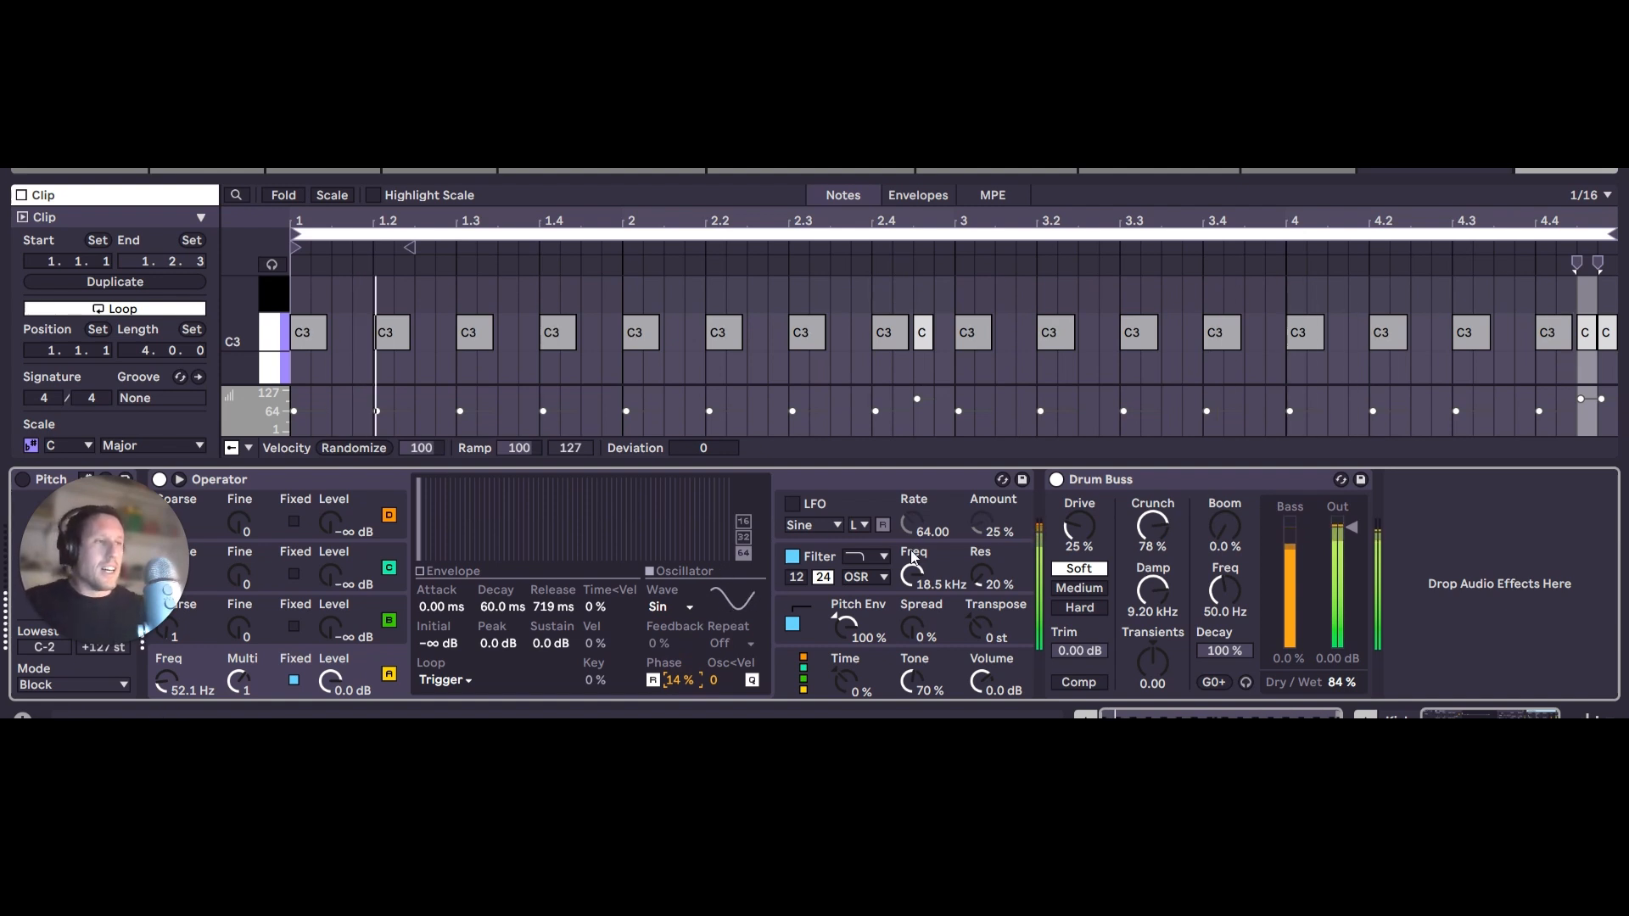
Review Operator's filter section and select the short C3 note just before bar 3 in the Kick clip.
left_click(881, 579)
left_click(928, 567)
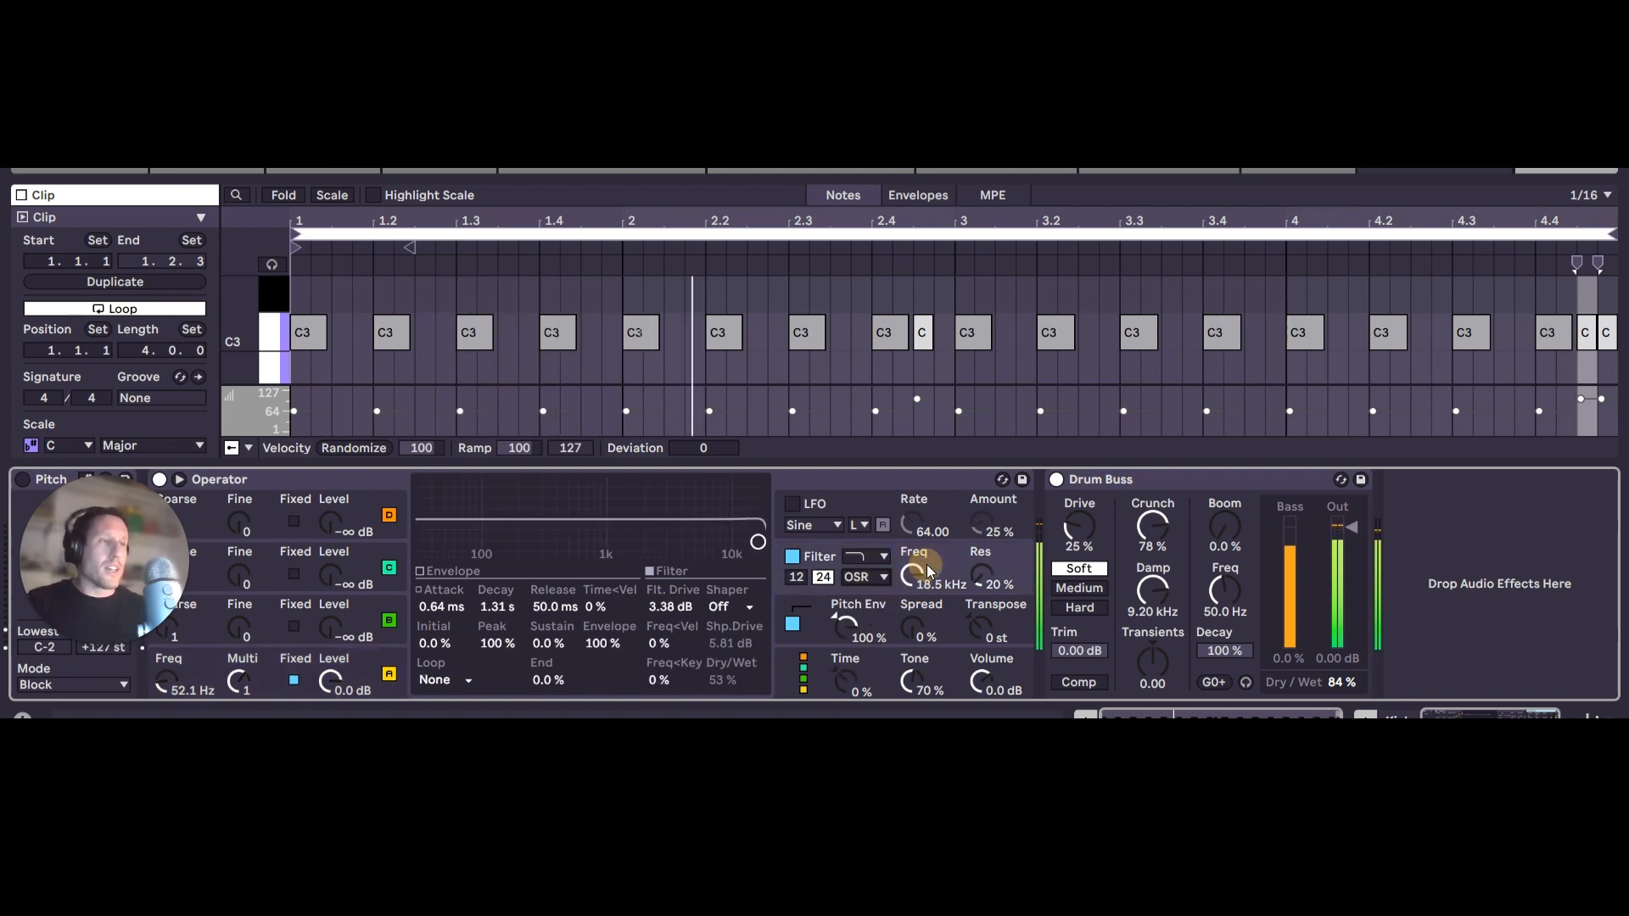
left_click(944, 550)
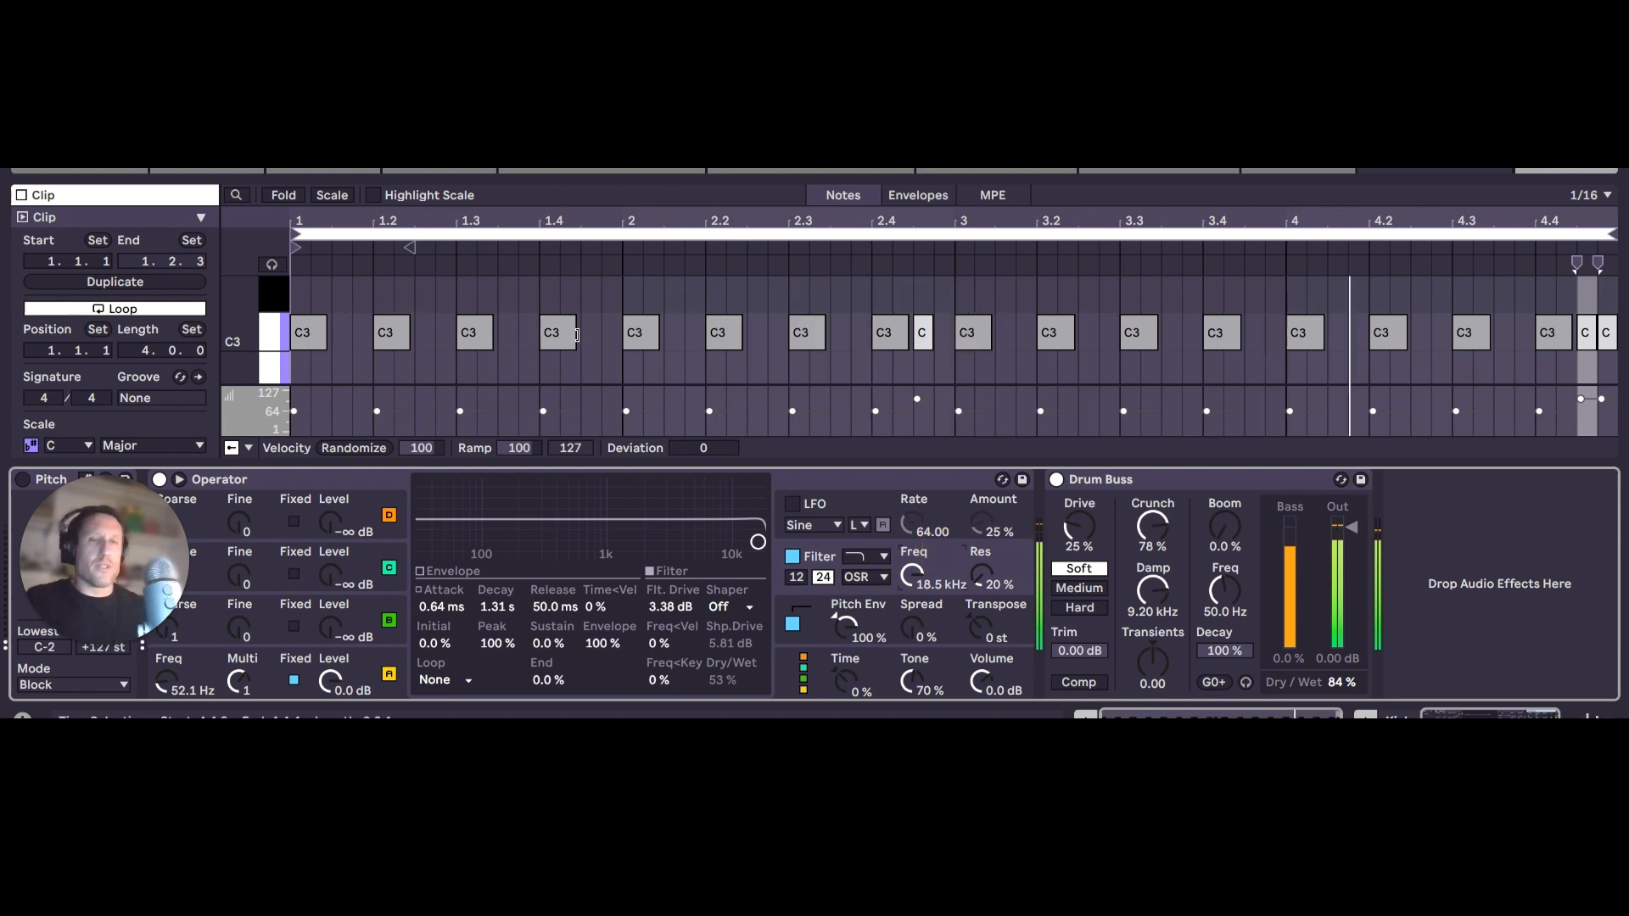
left_click(925, 336)
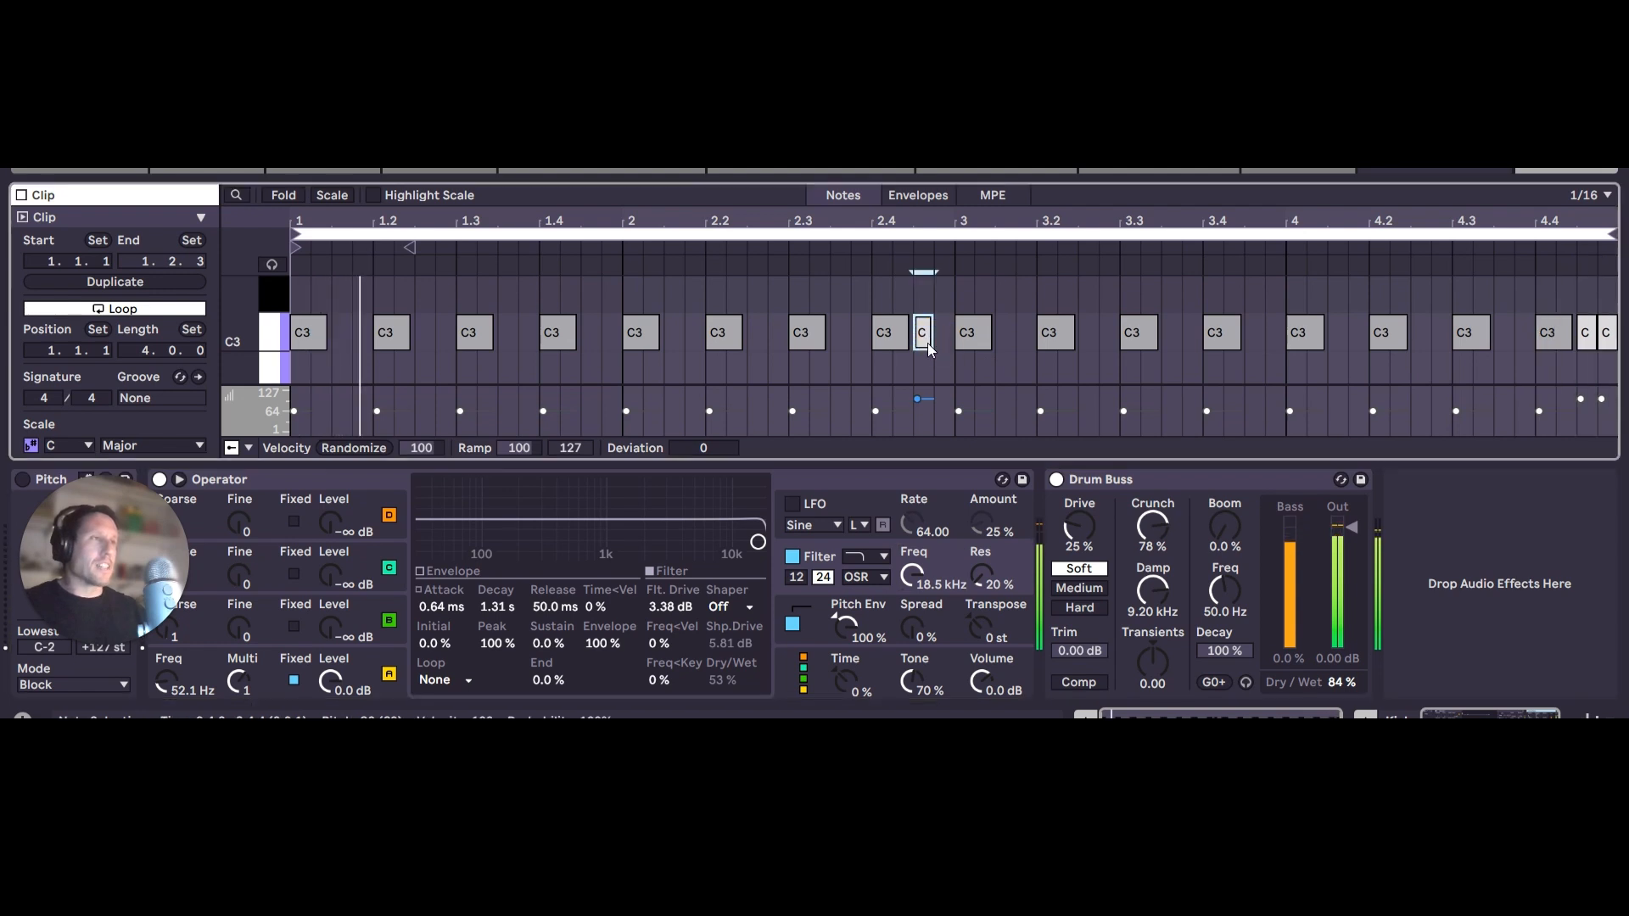
left_click(924, 335)
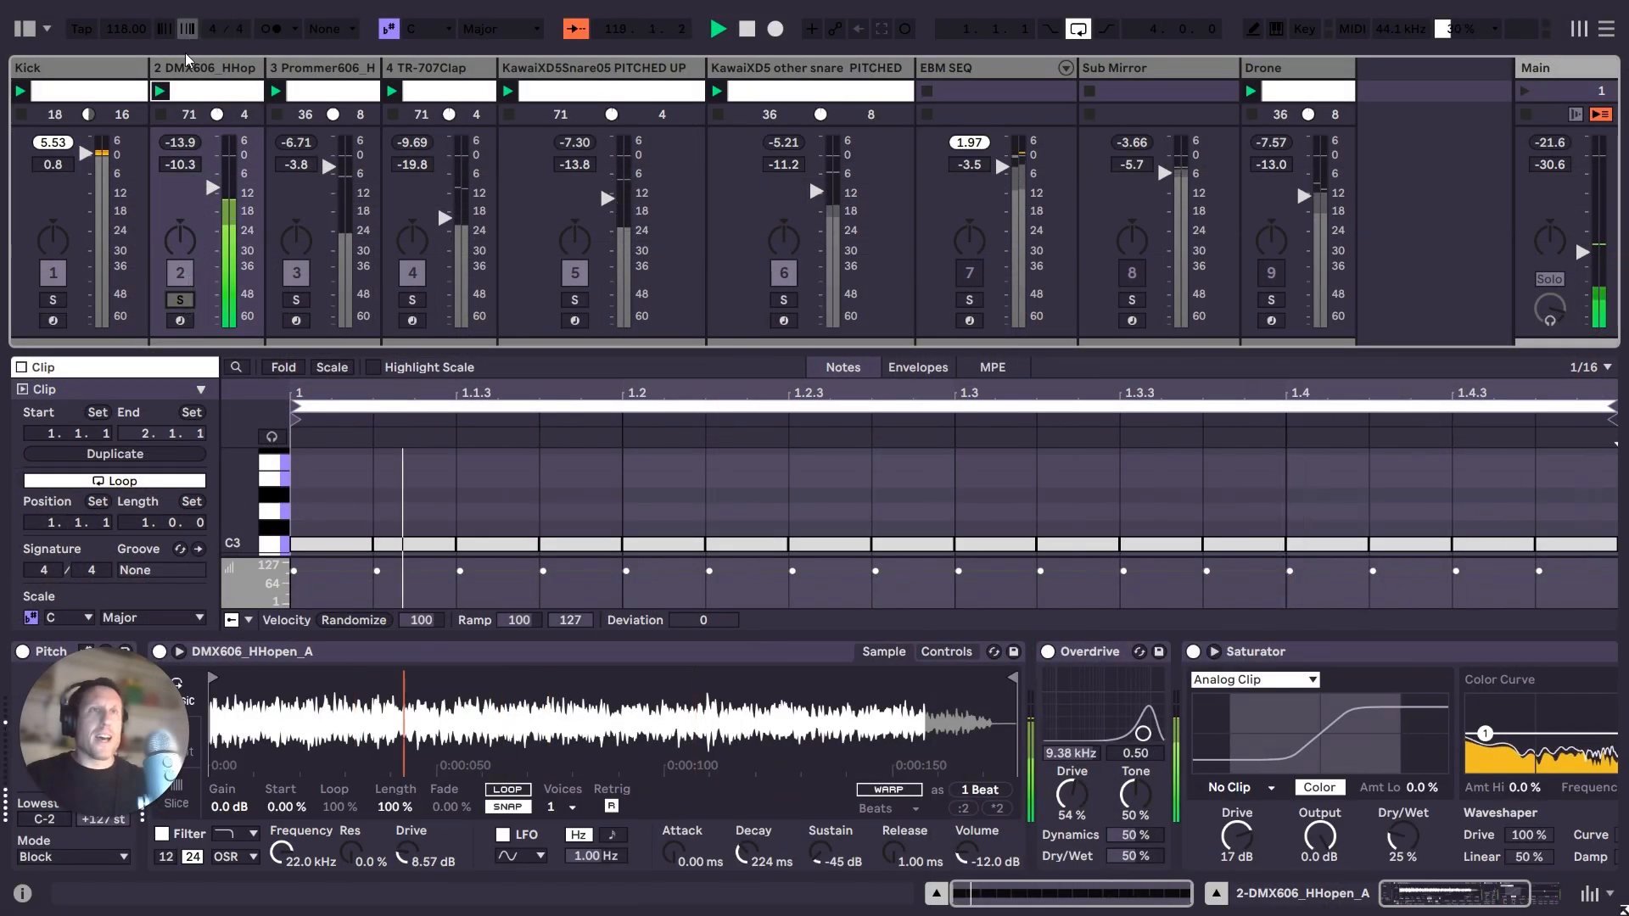
Audition the soloed DMX606_HHop hi-hat track, and turn its solo off to hear the other drums.
left_click(194, 72)
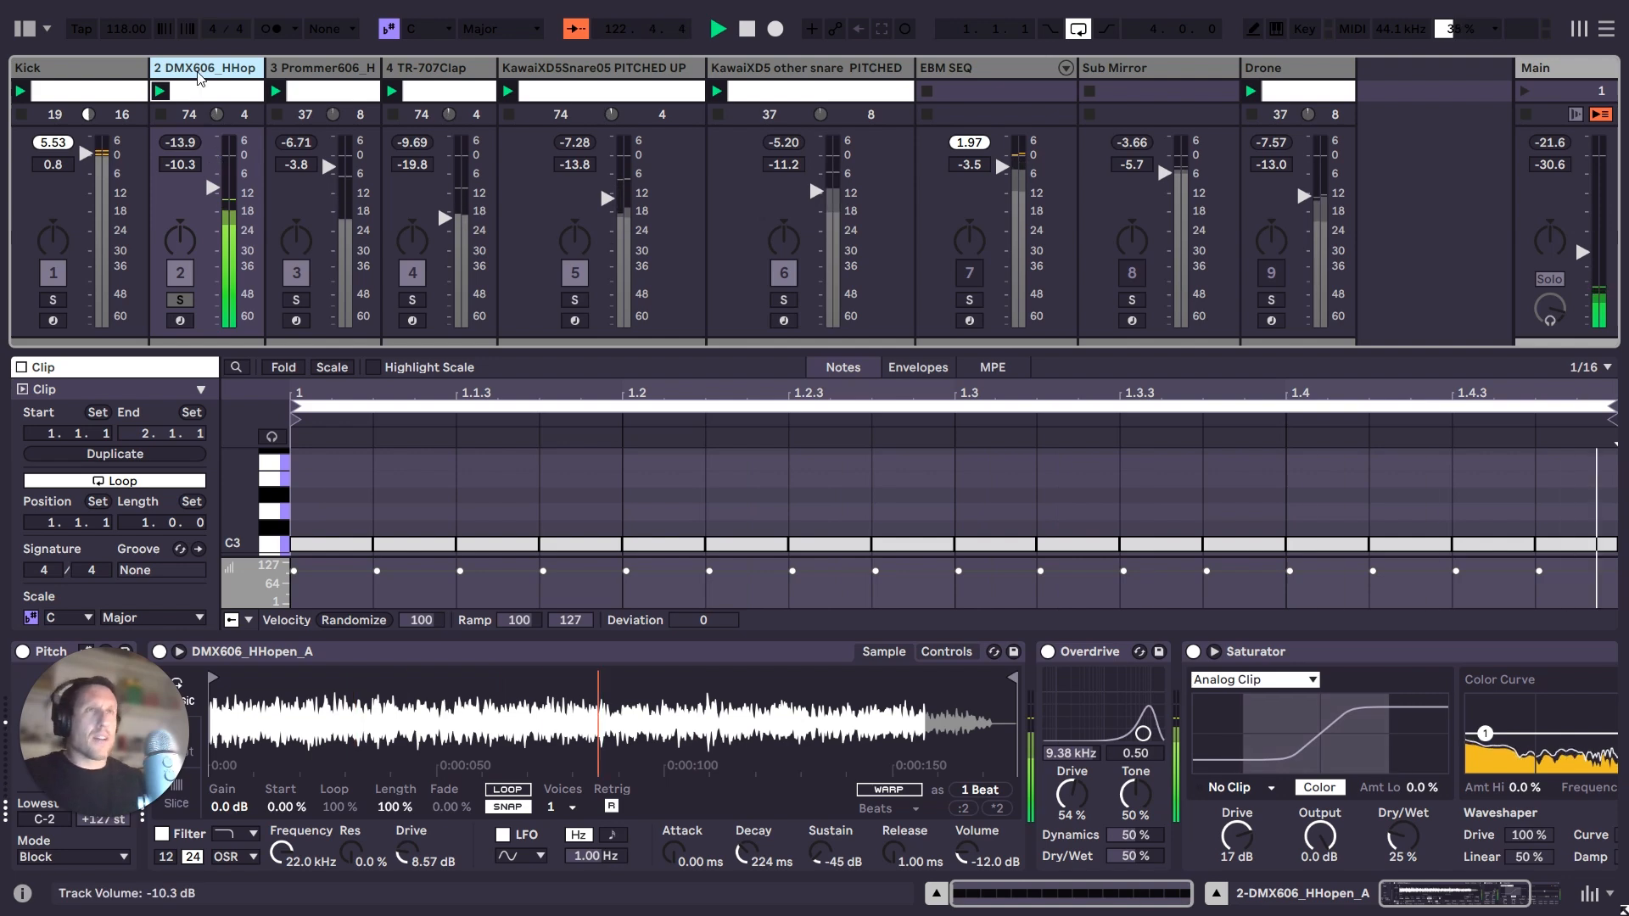
left_click(180, 301)
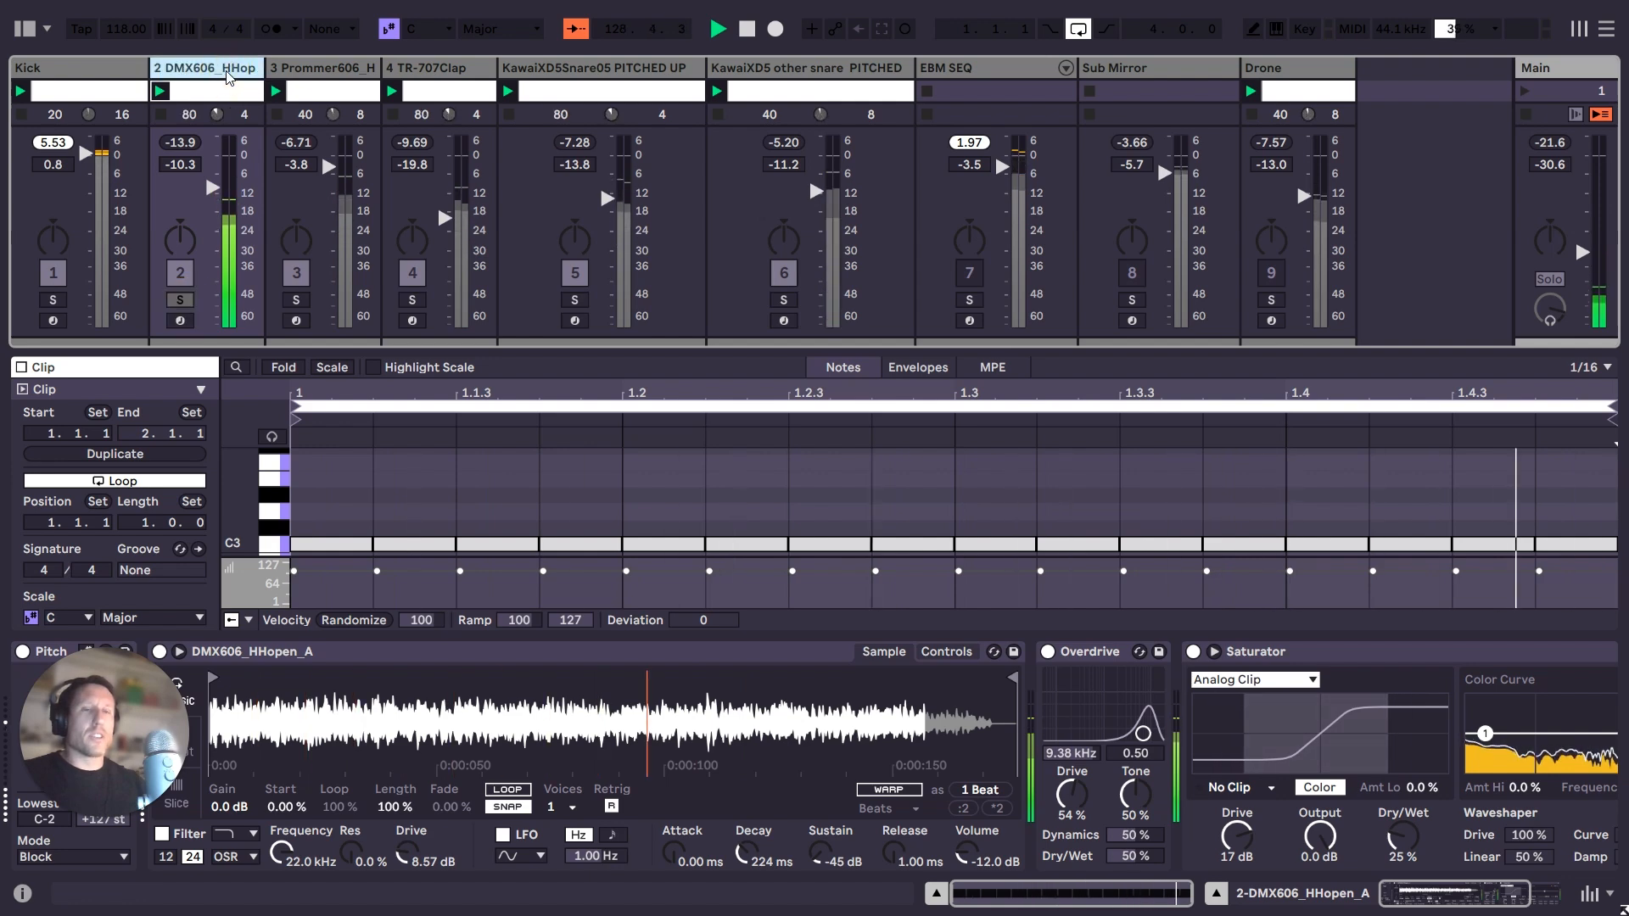
left_click(312, 75)
left_click(201, 68)
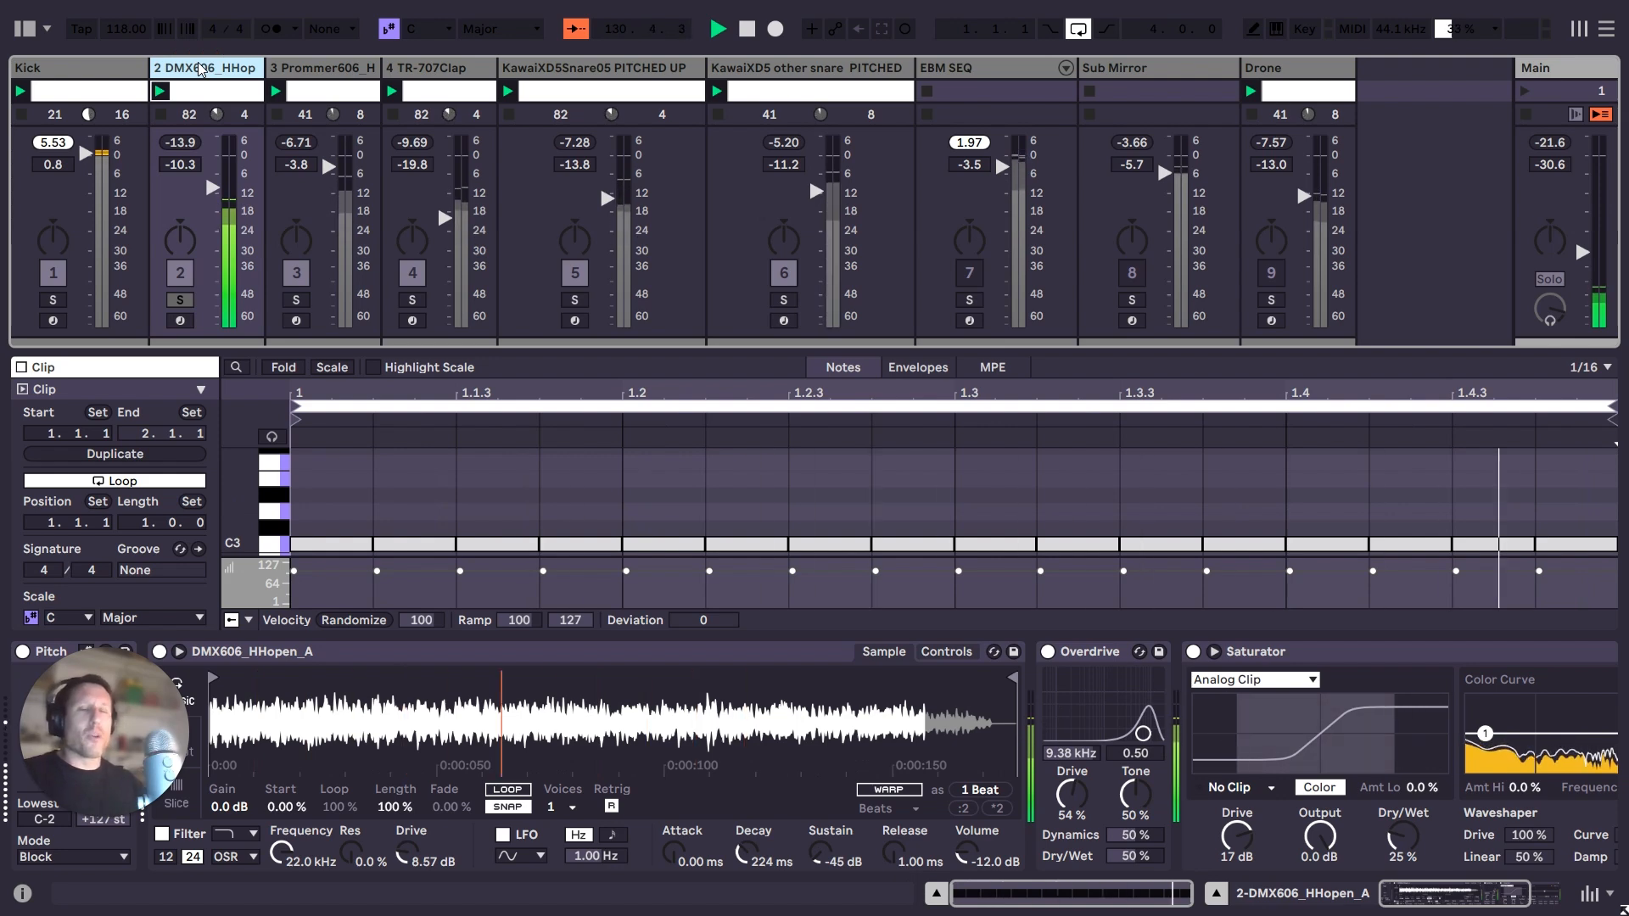
left_click(180, 300)
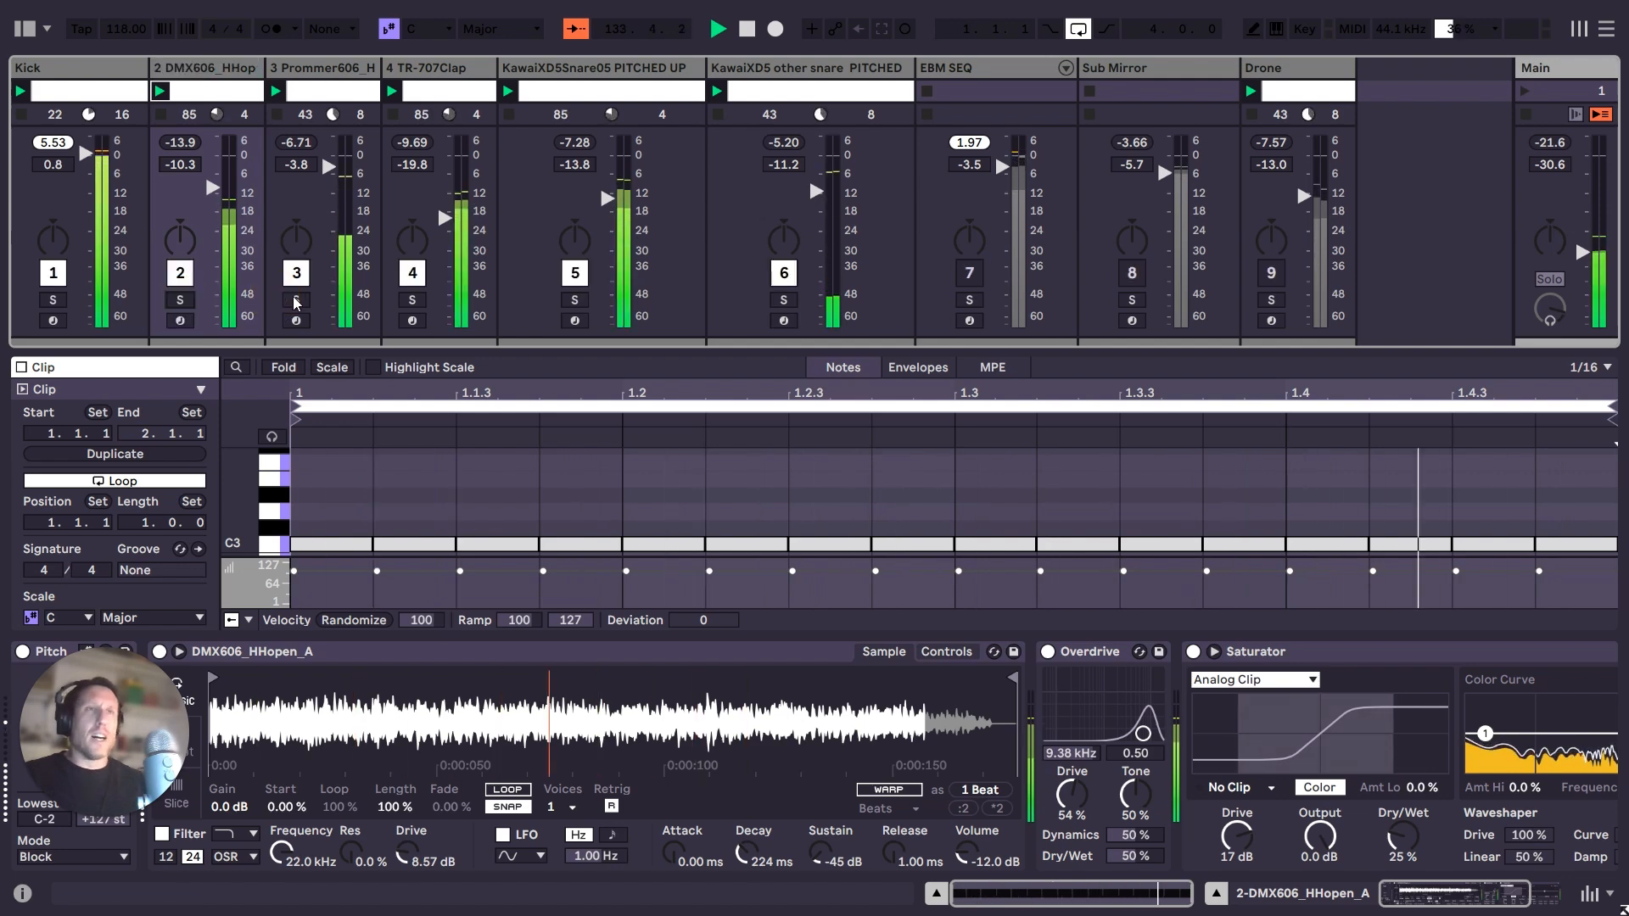
Audition the Prommer606_H hi-hat track in solo, and move the selection and solo back to DMX606_HHop.
left_click(296, 301)
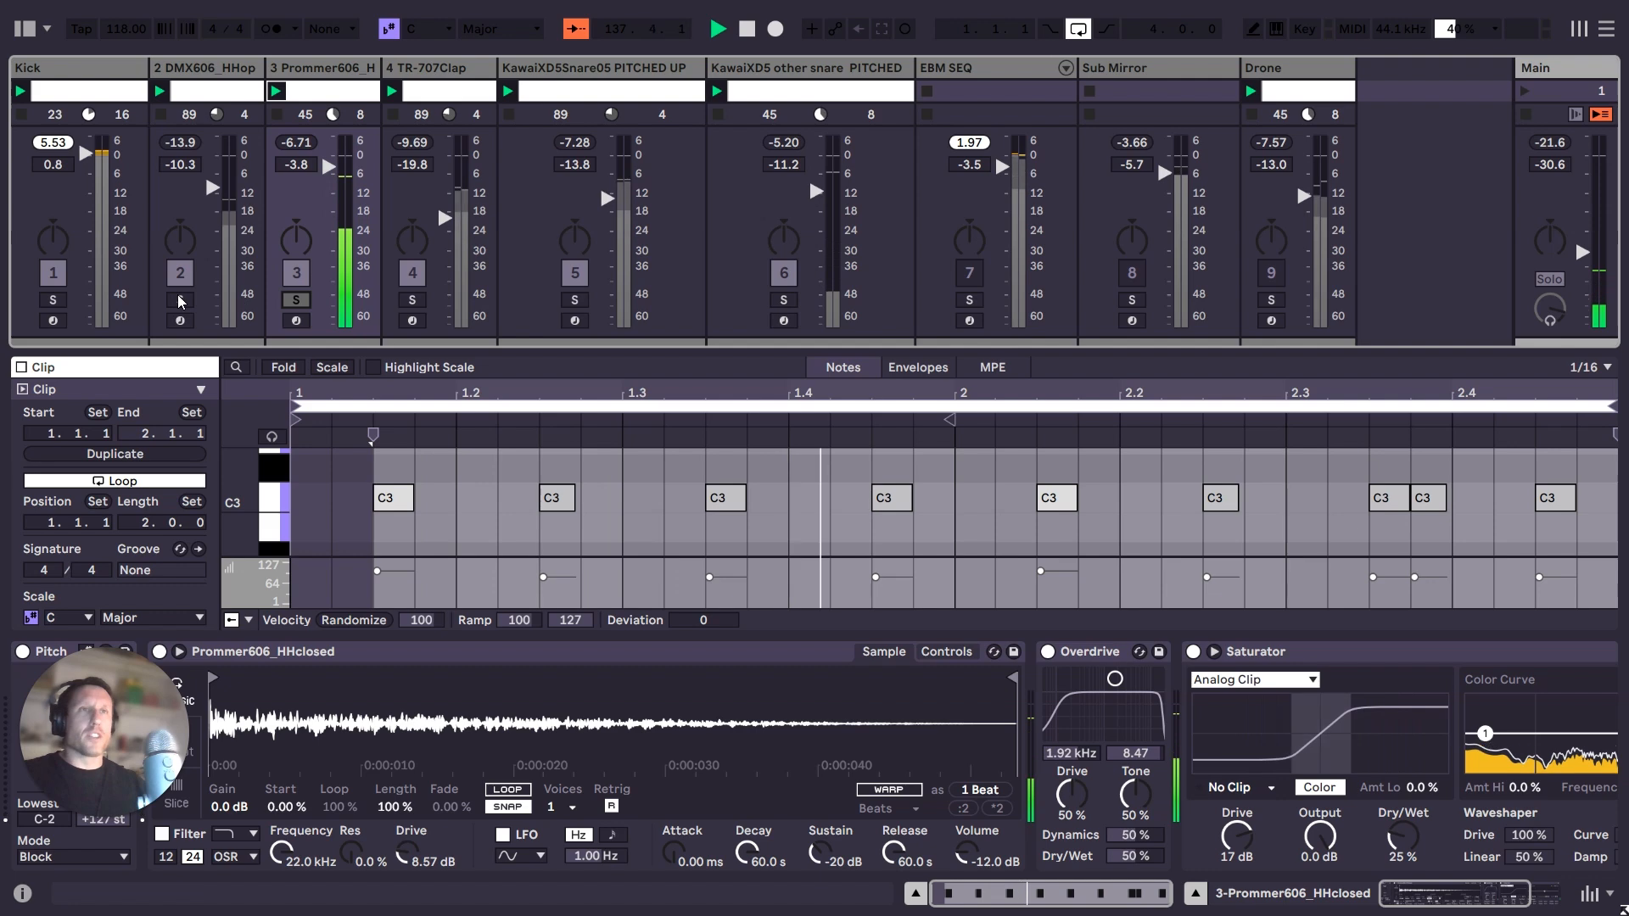
left_click(281, 67)
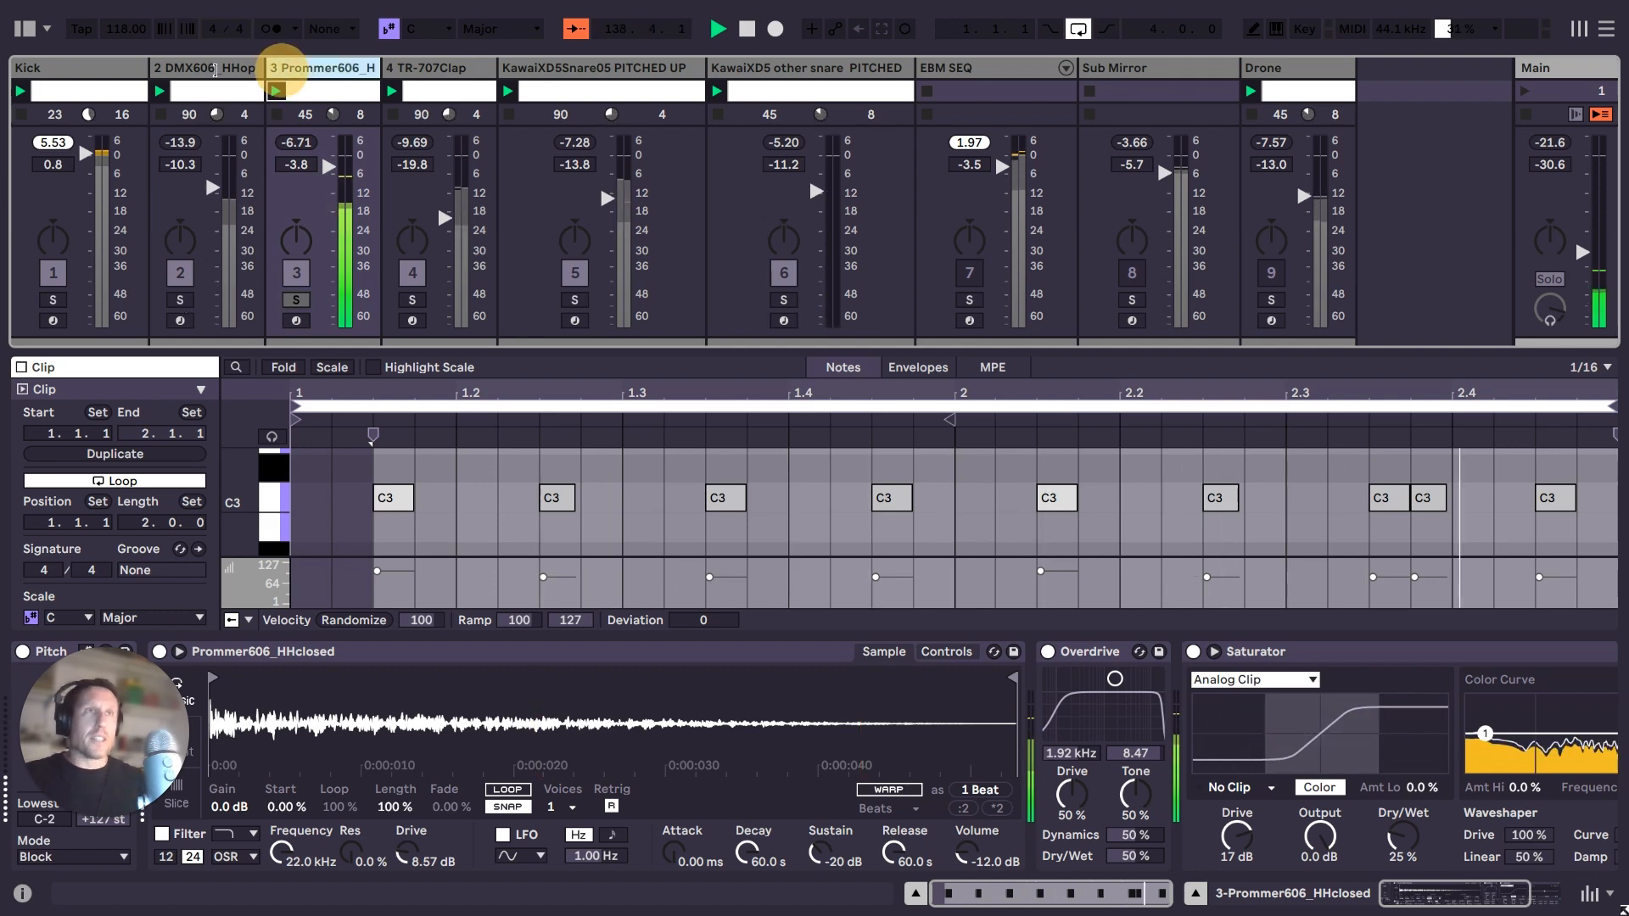
left_click(214, 68)
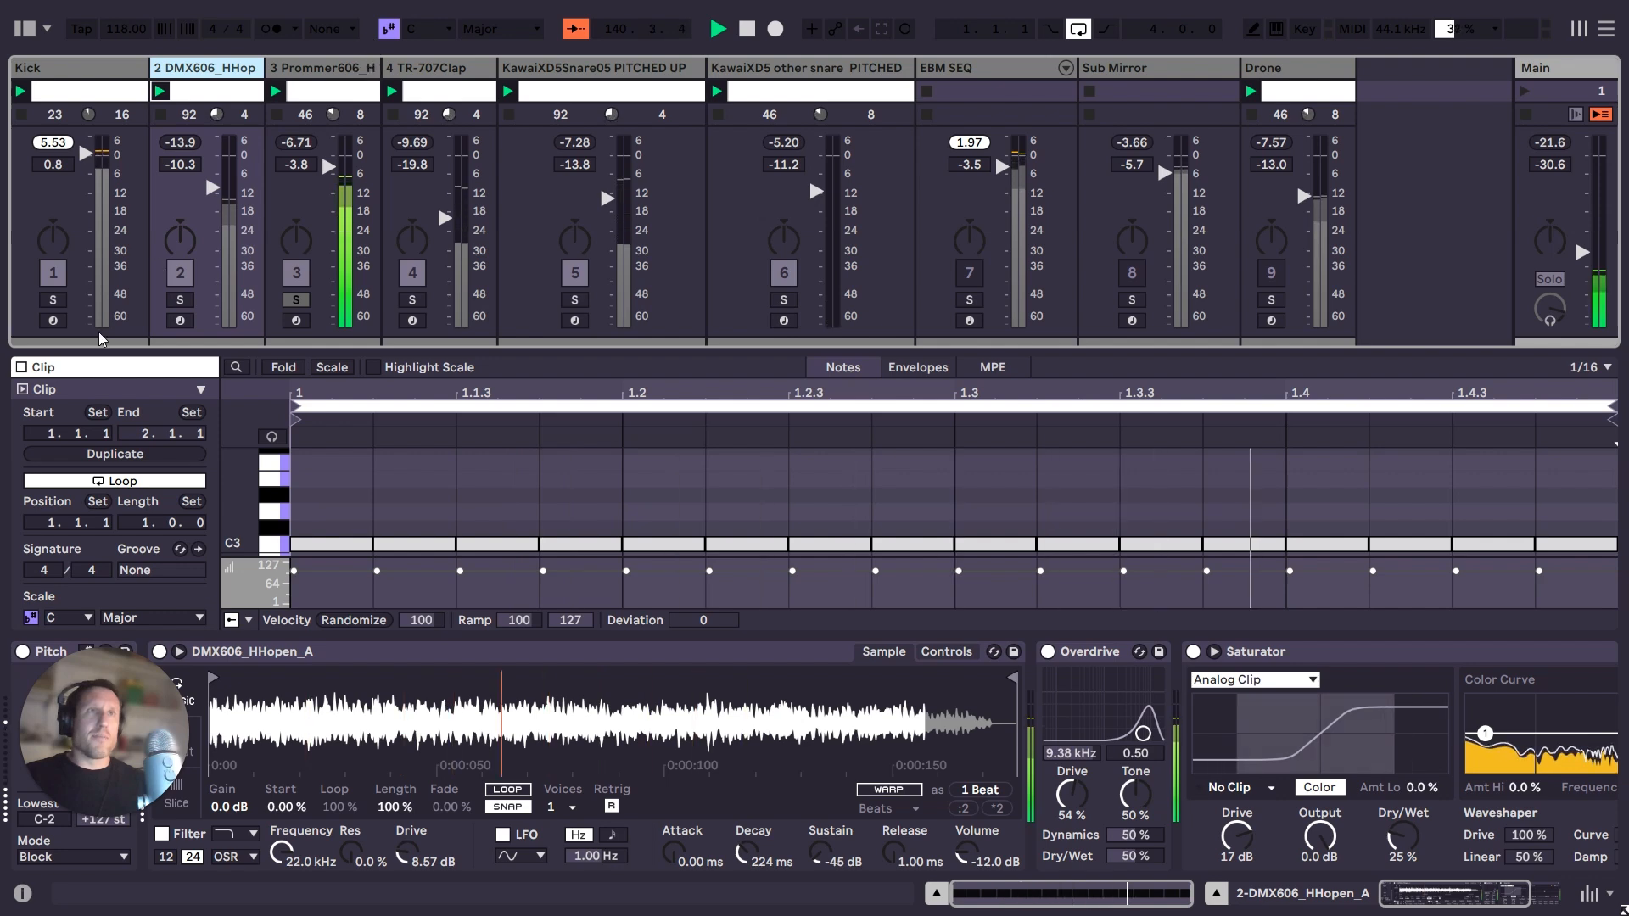
left_click(184, 301)
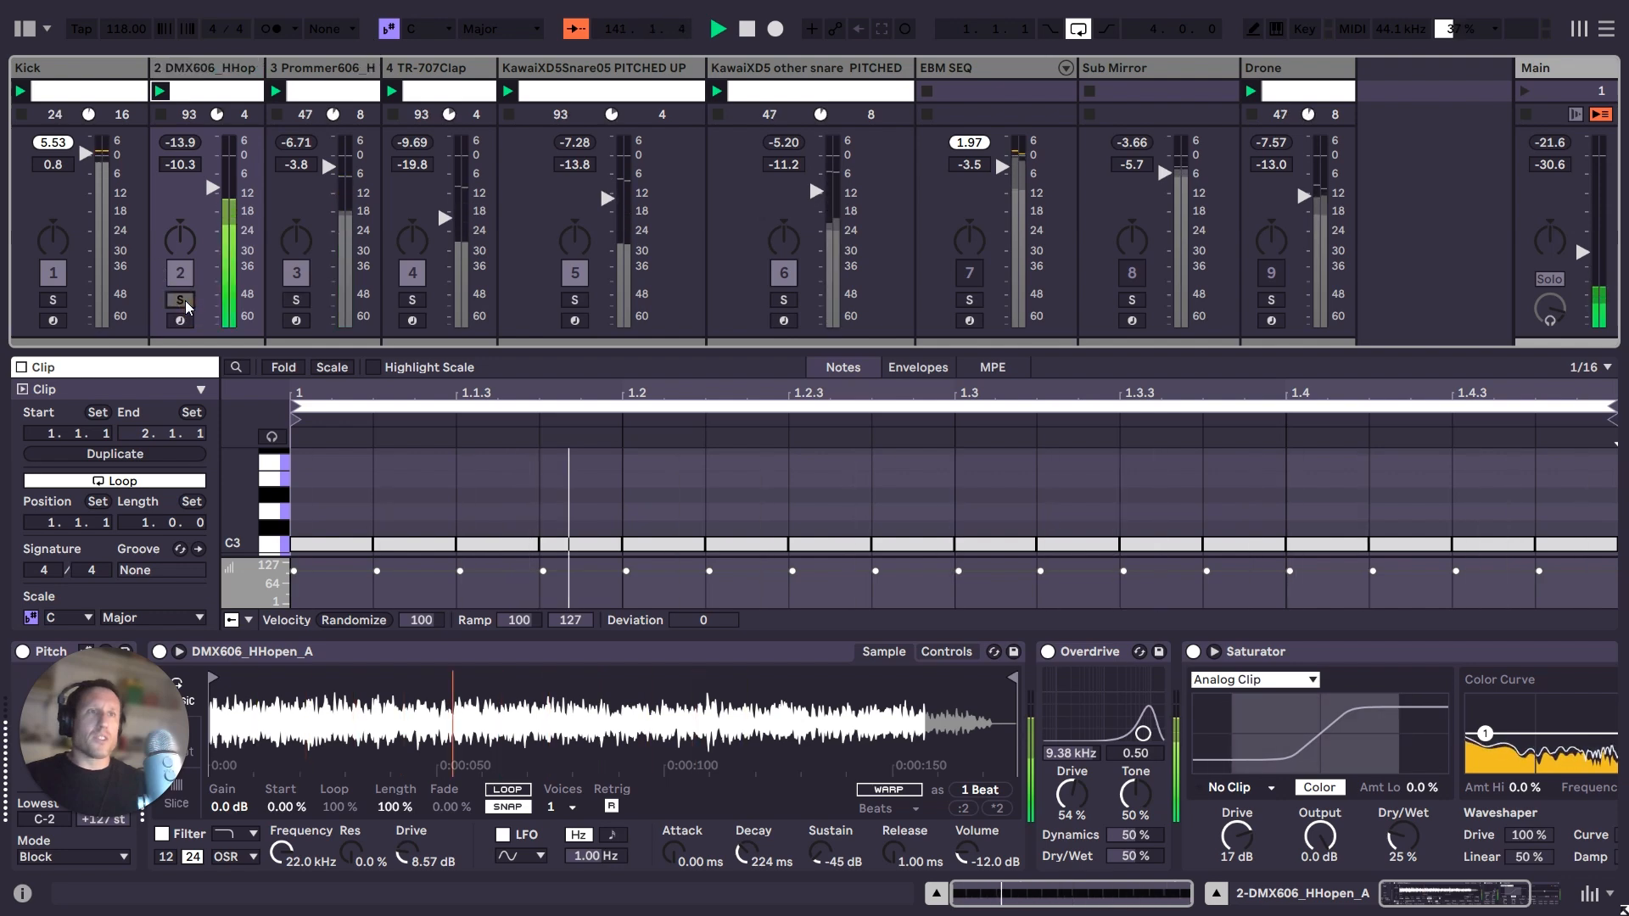
left_click(223, 68)
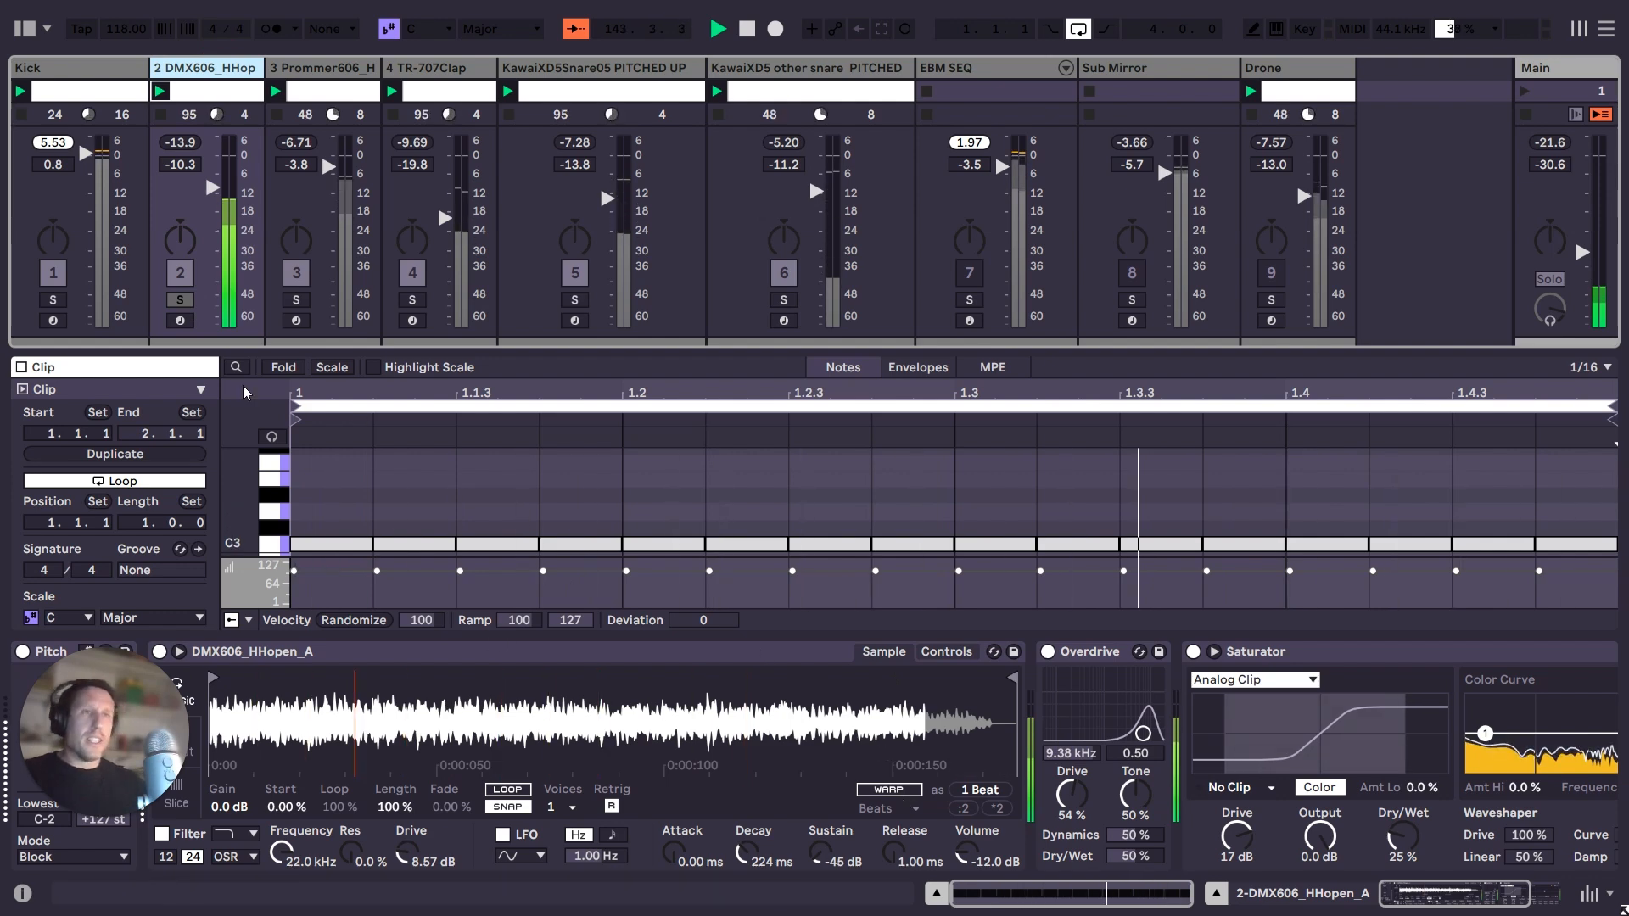
Examine the DMX606_HHopen_A sampler's filter drive and the Overdrive and Saturator settings in its device chain.
scroll(393, 499, "down", 1)
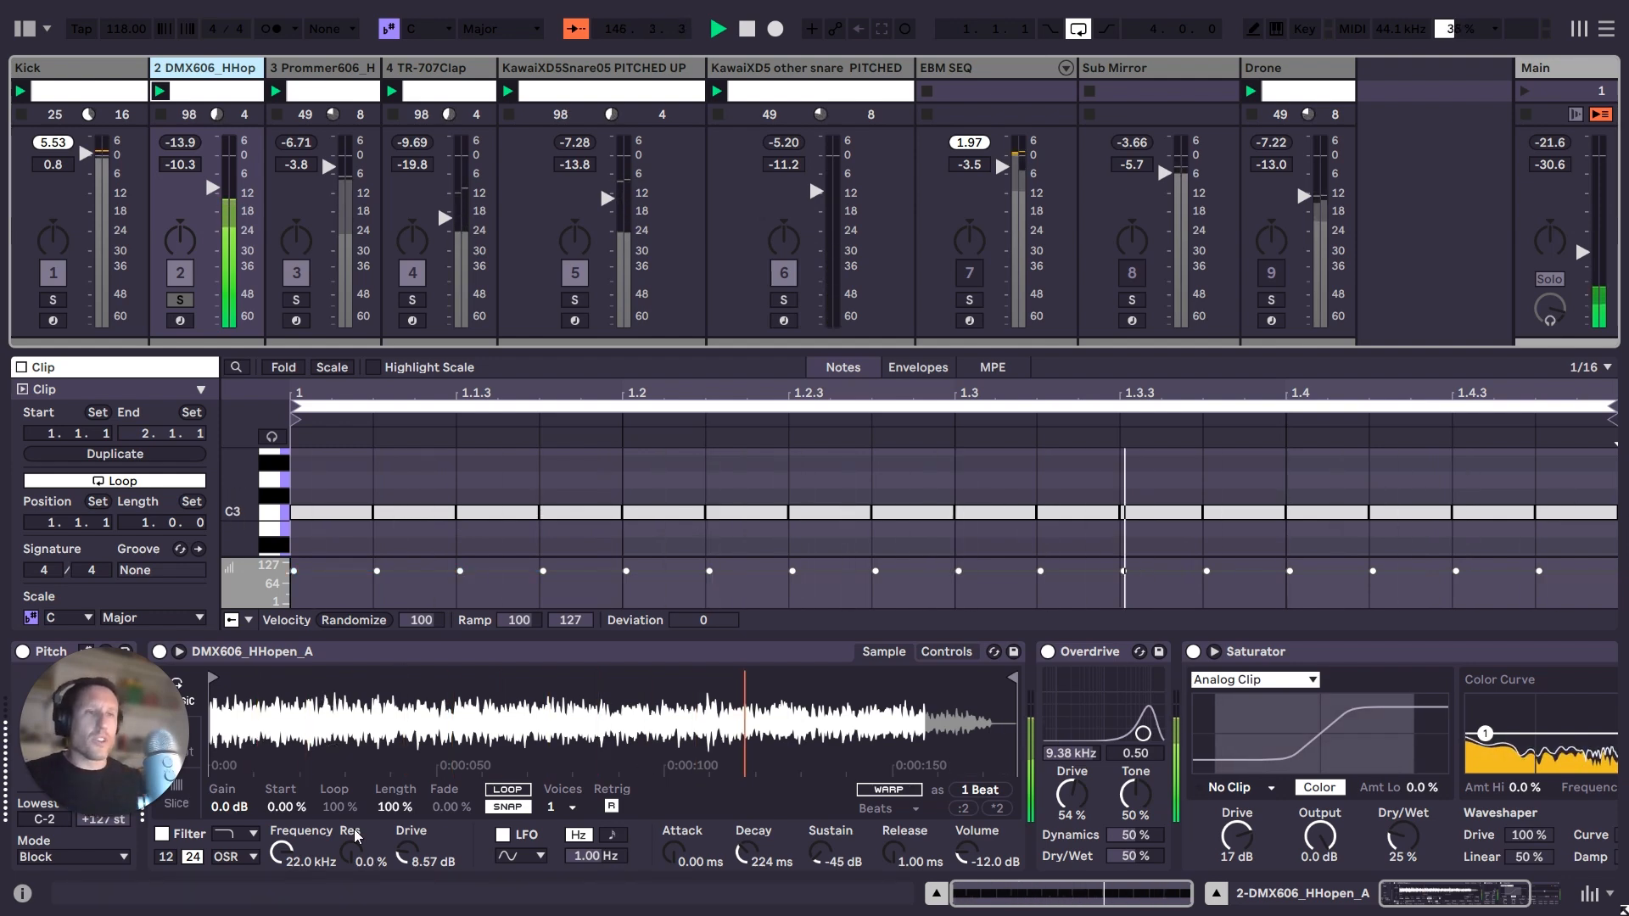
left_click(411, 840)
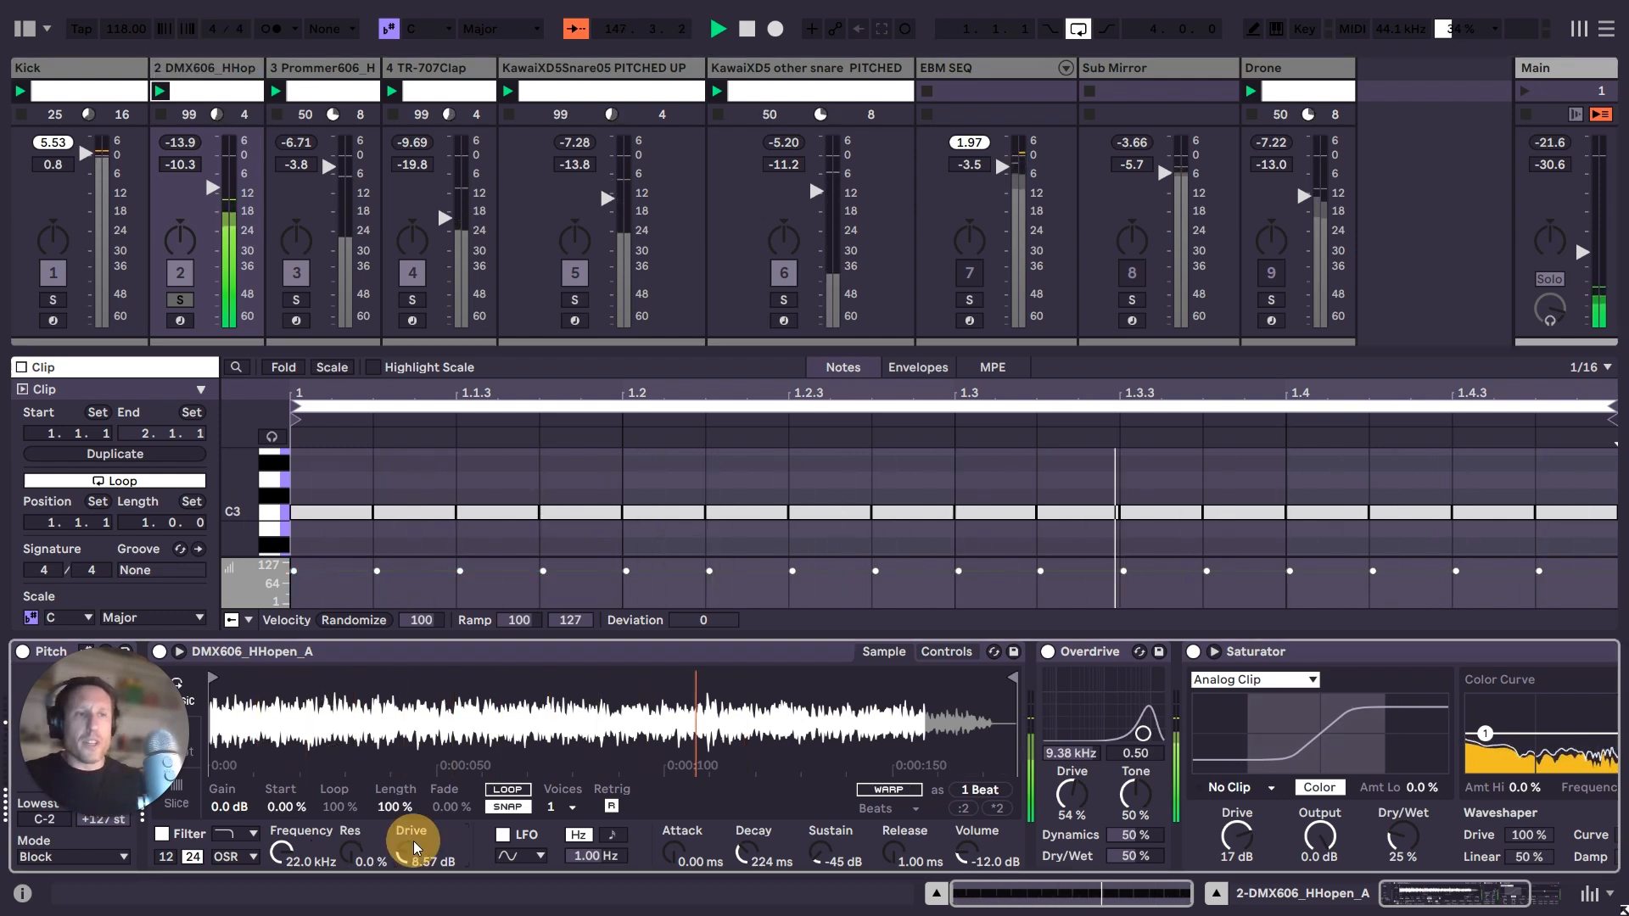
left_click(1447, 650)
left_click_drag(1423, 901, 1447, 902)
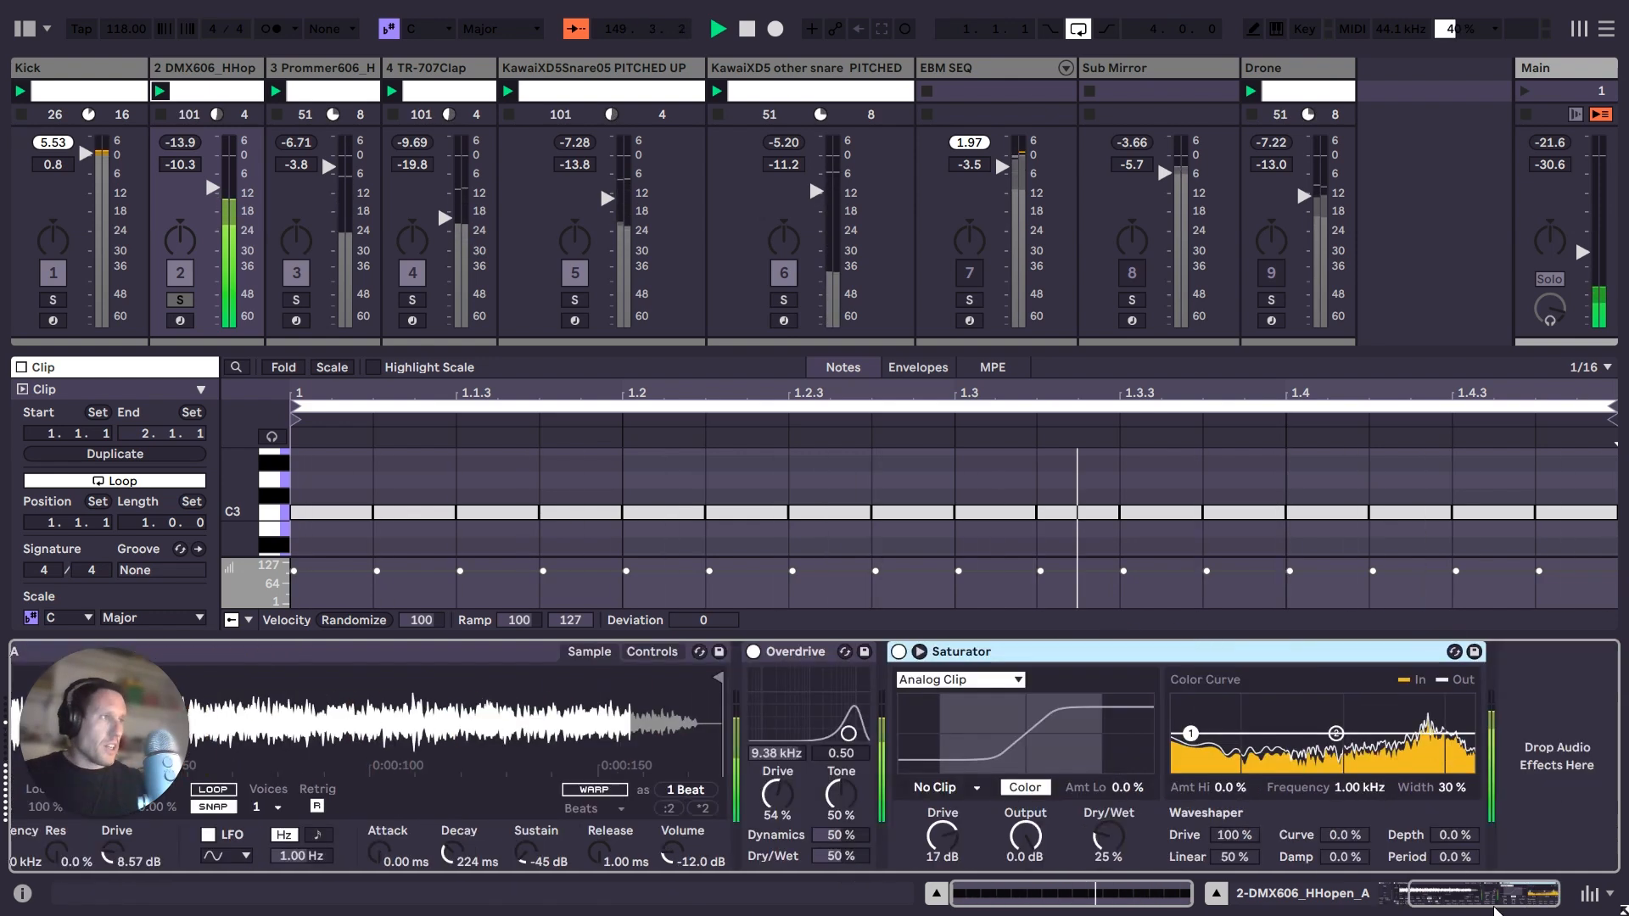
Solo the Prommer606_H hi-hat track and examine its sampler, Overdrive and Saturator settings, ending on the DMX606_HHop track.
left_click(328, 72)
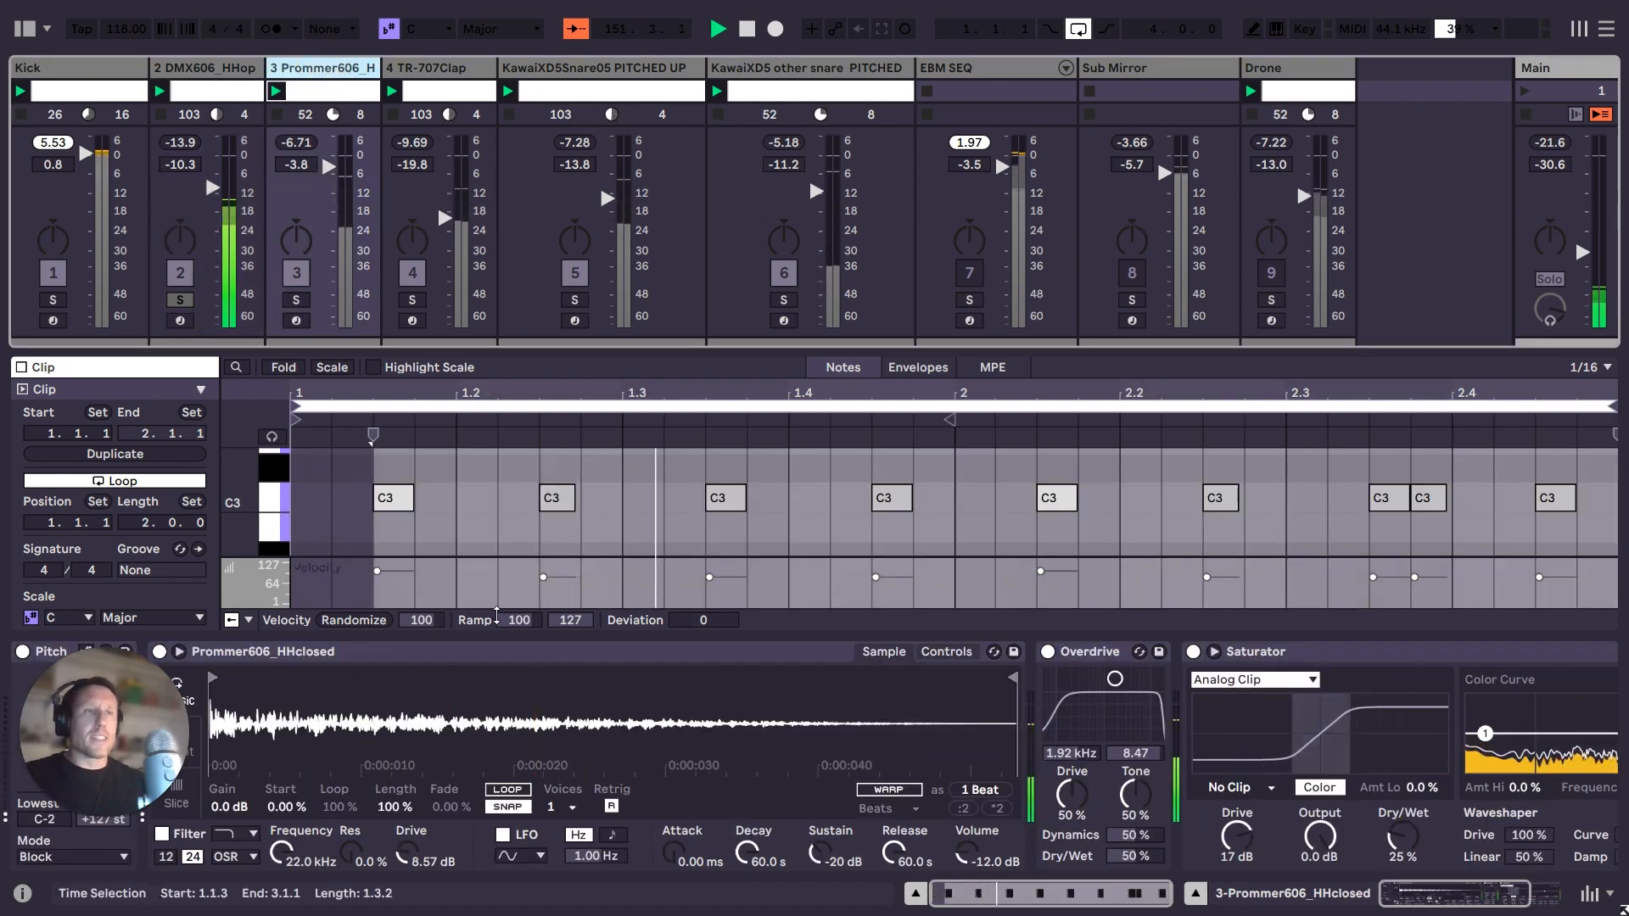
left_click(338, 660)
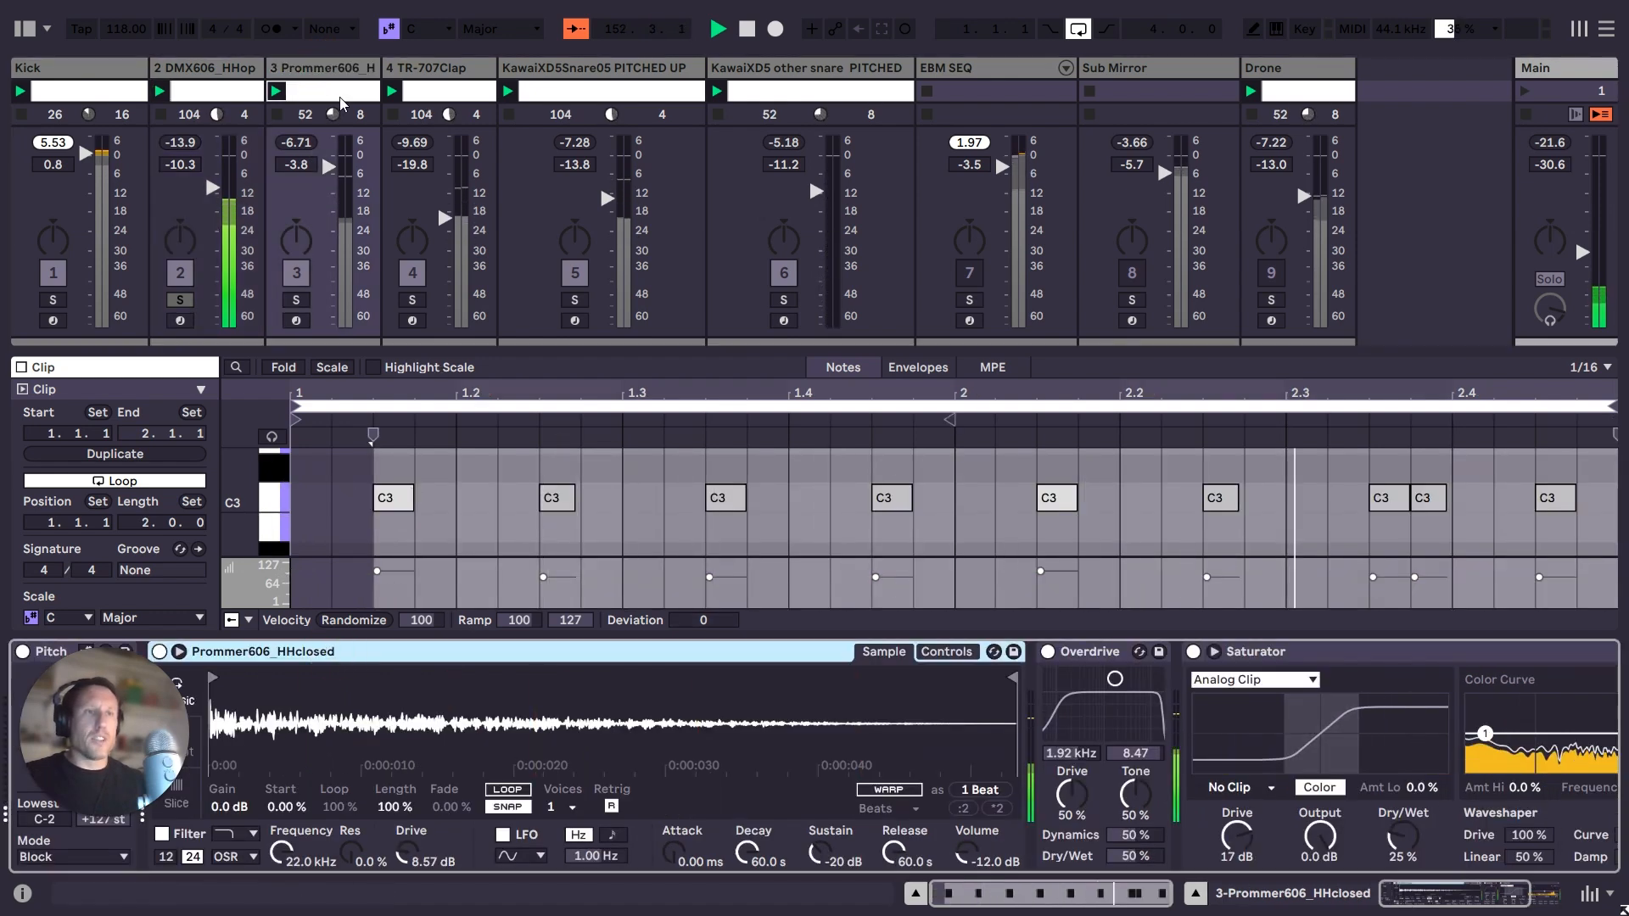
left_click(296, 300)
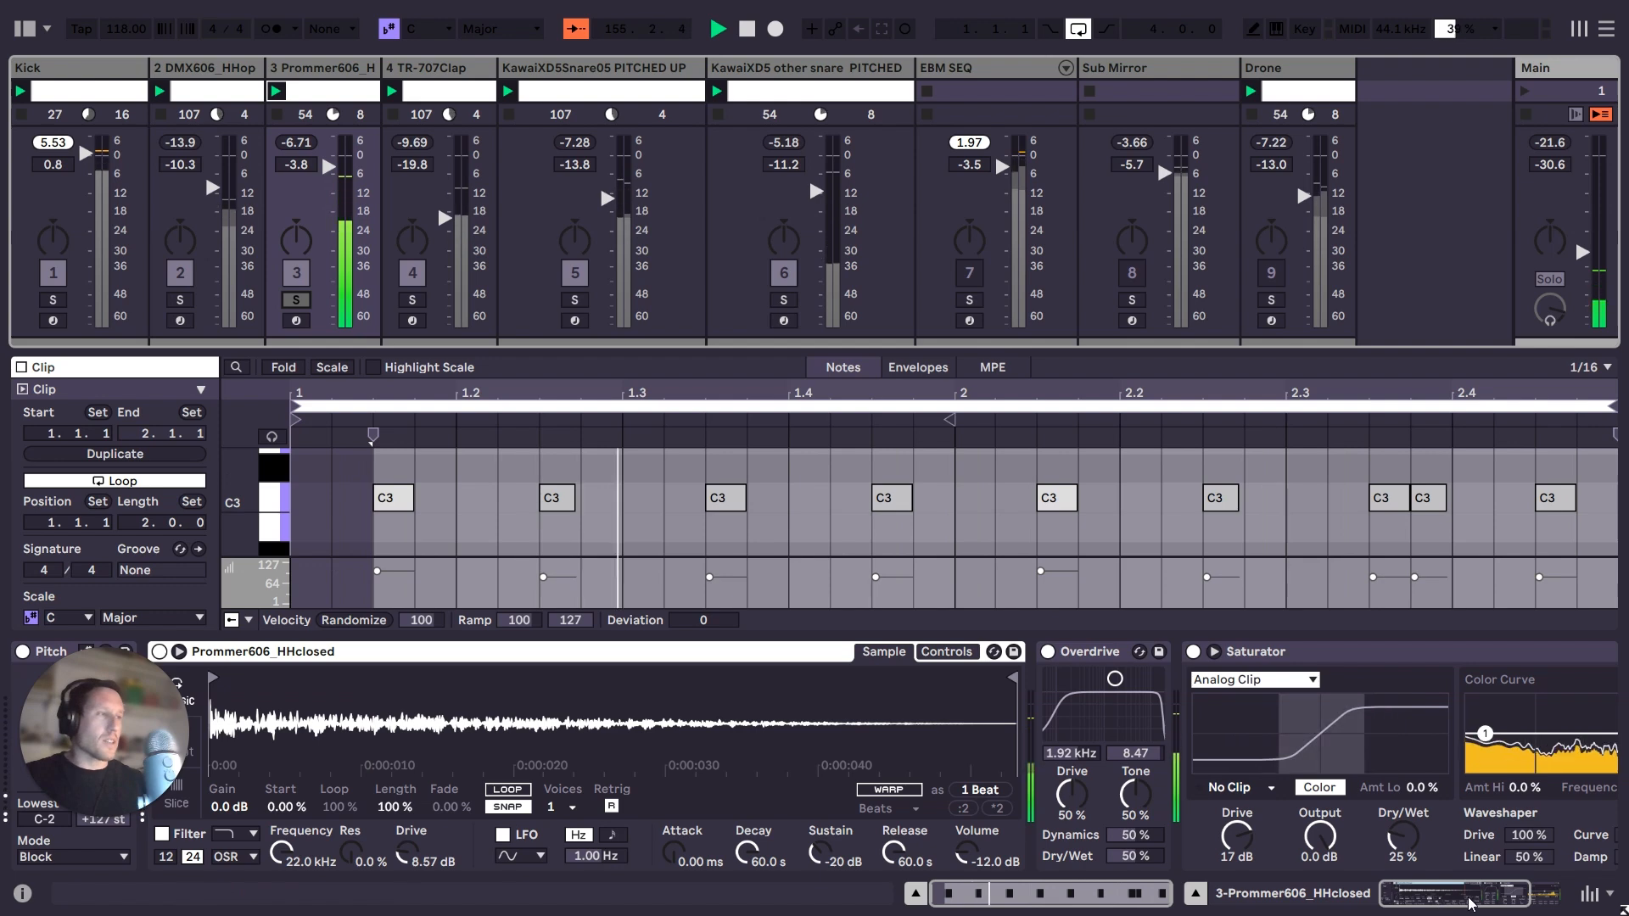
left_click_drag(1396, 891, 1560, 906)
left_click_drag(1556, 904, 1394, 848)
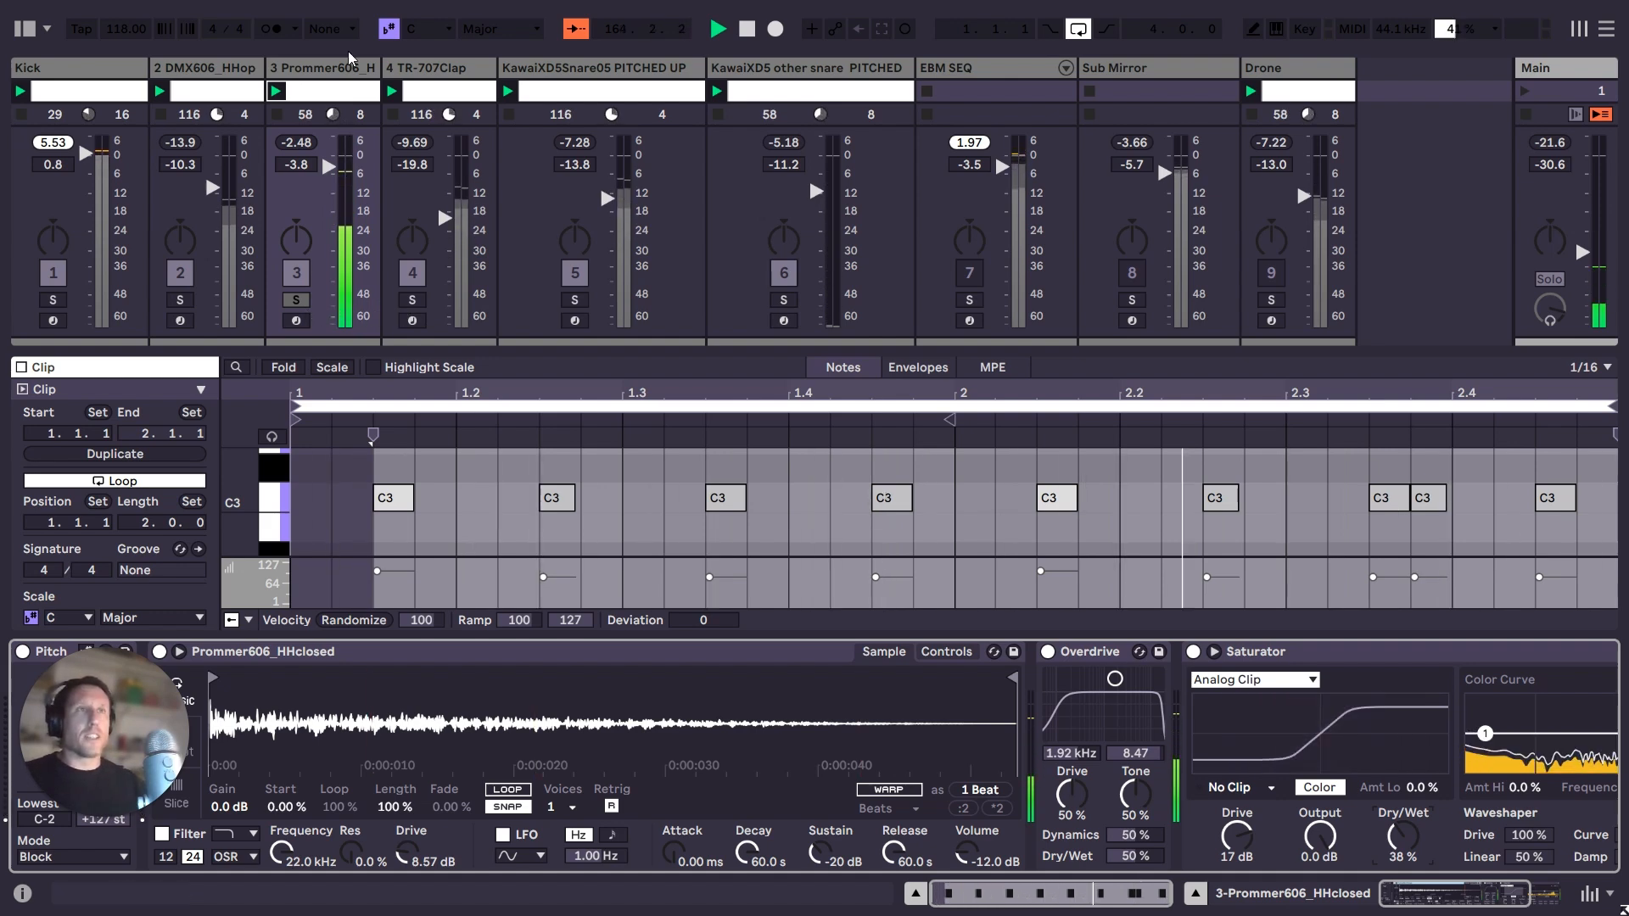
left_click(329, 75)
left_click(213, 64)
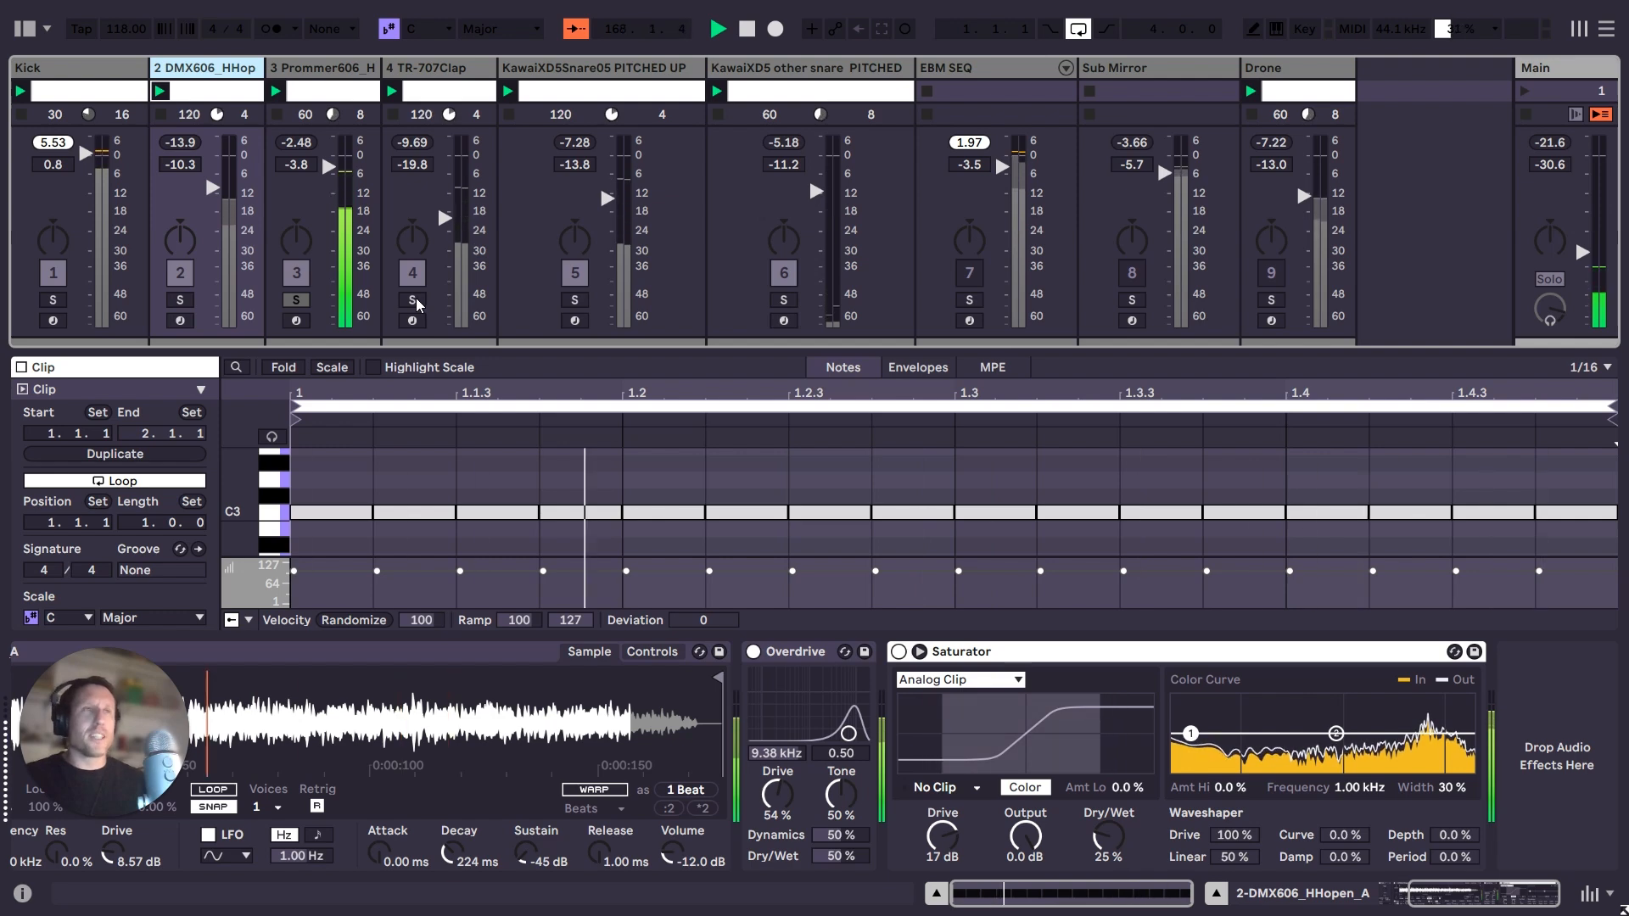
Audition the TR-707Clap and KawaiXD5Snare05 PITCHED UP tracks in solo, and return the solo and selection to TR-707Clap.
left_click(455, 153)
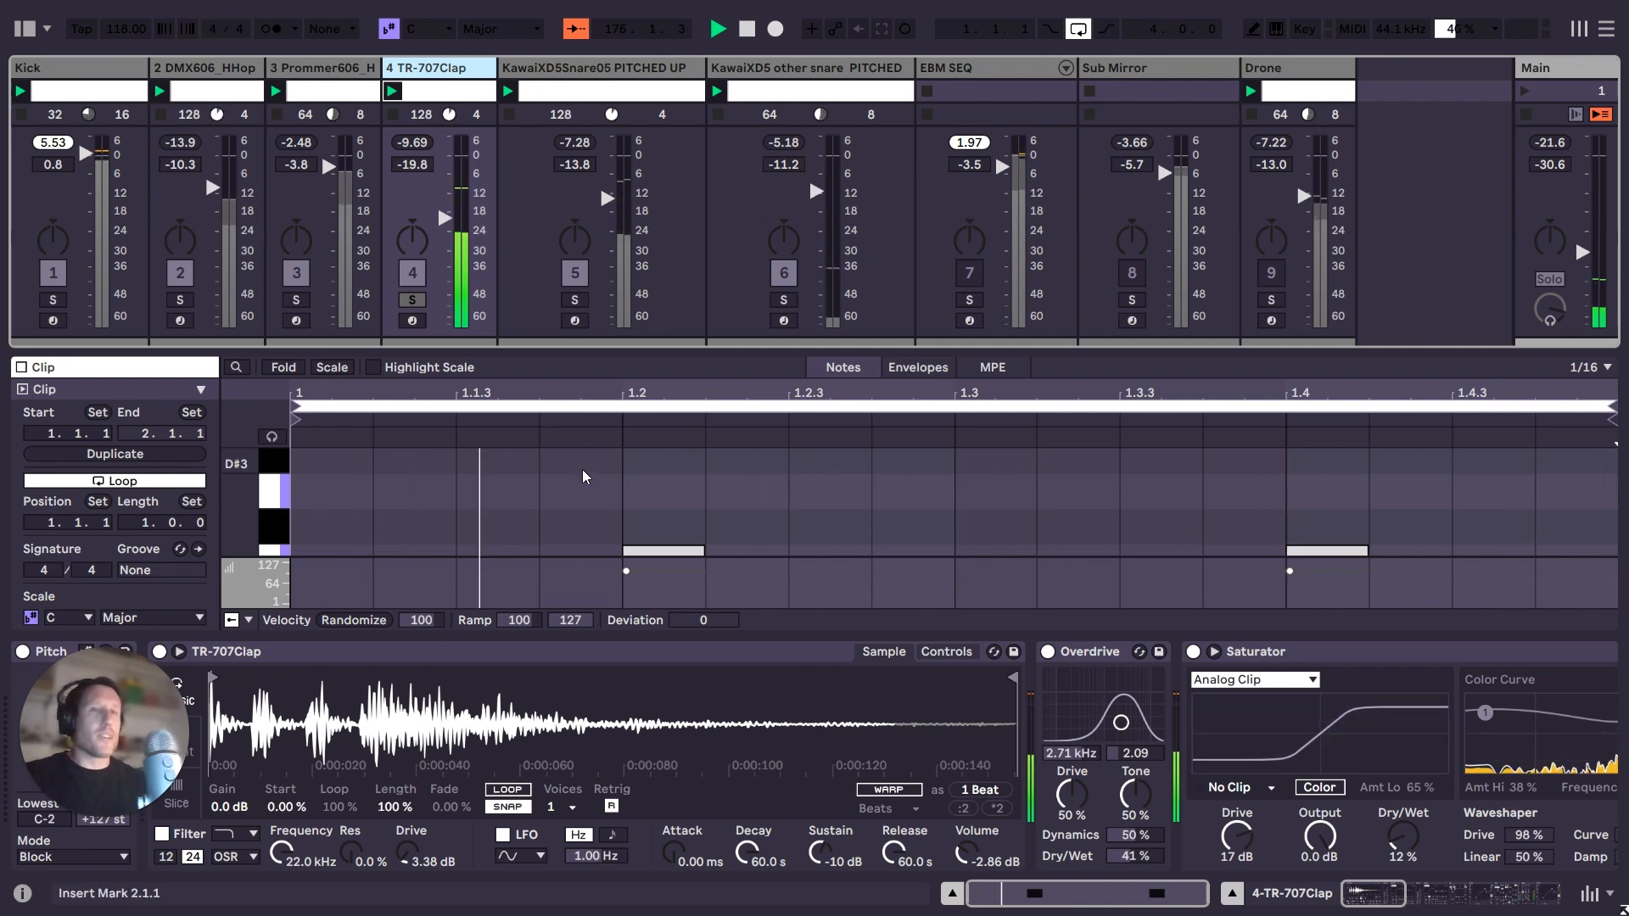
left_click(576, 306)
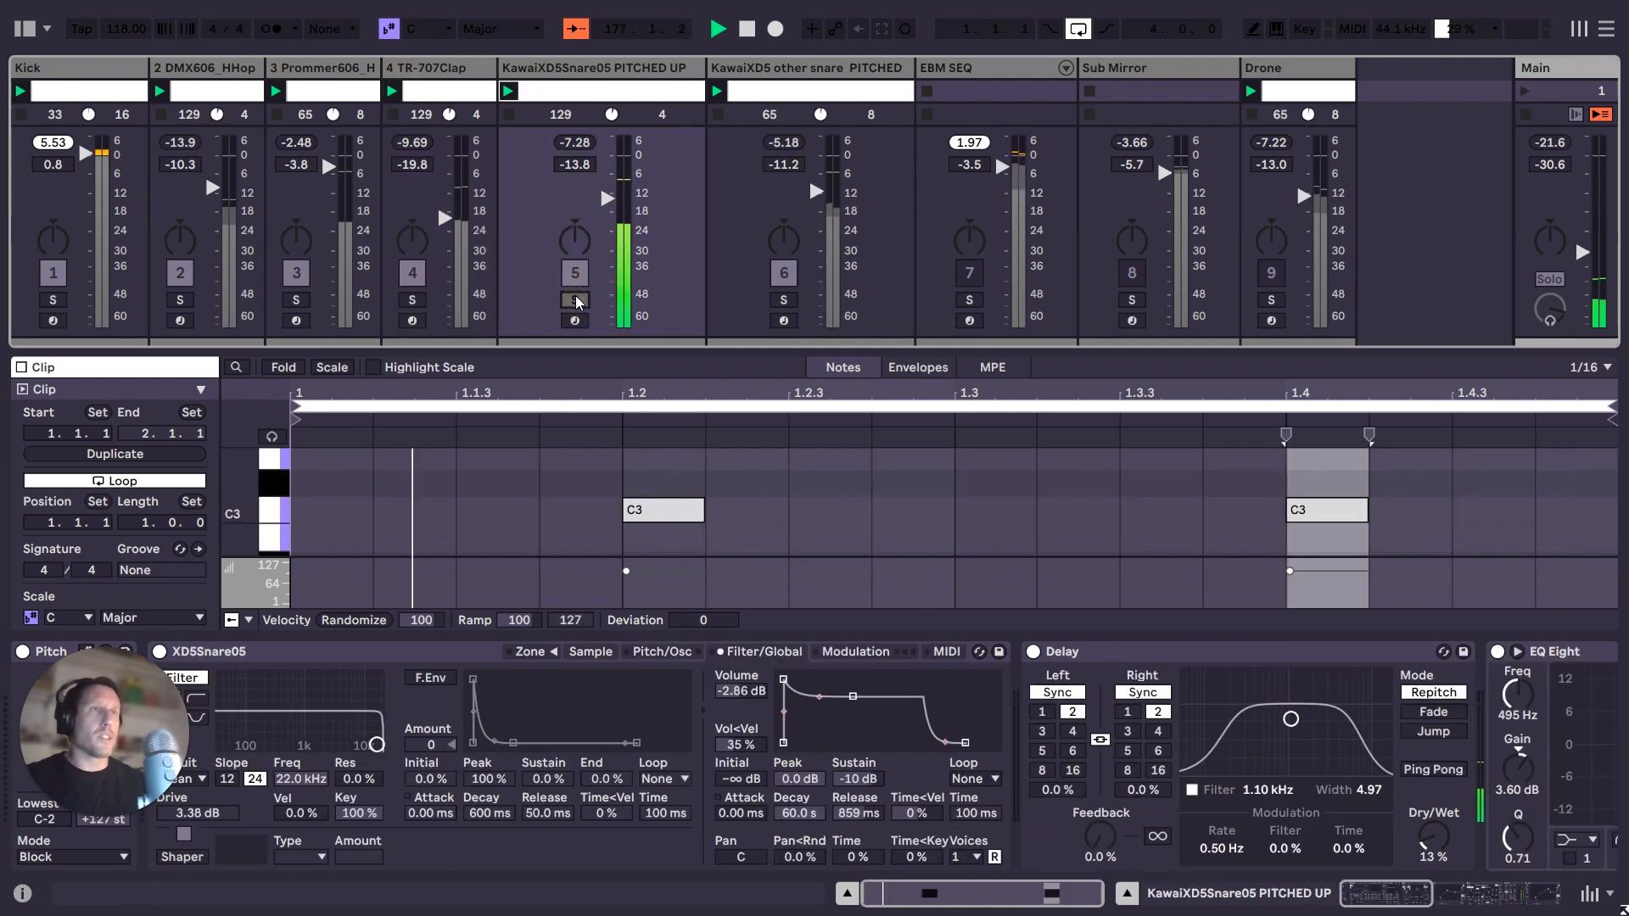
left_click(408, 308)
left_click(461, 61)
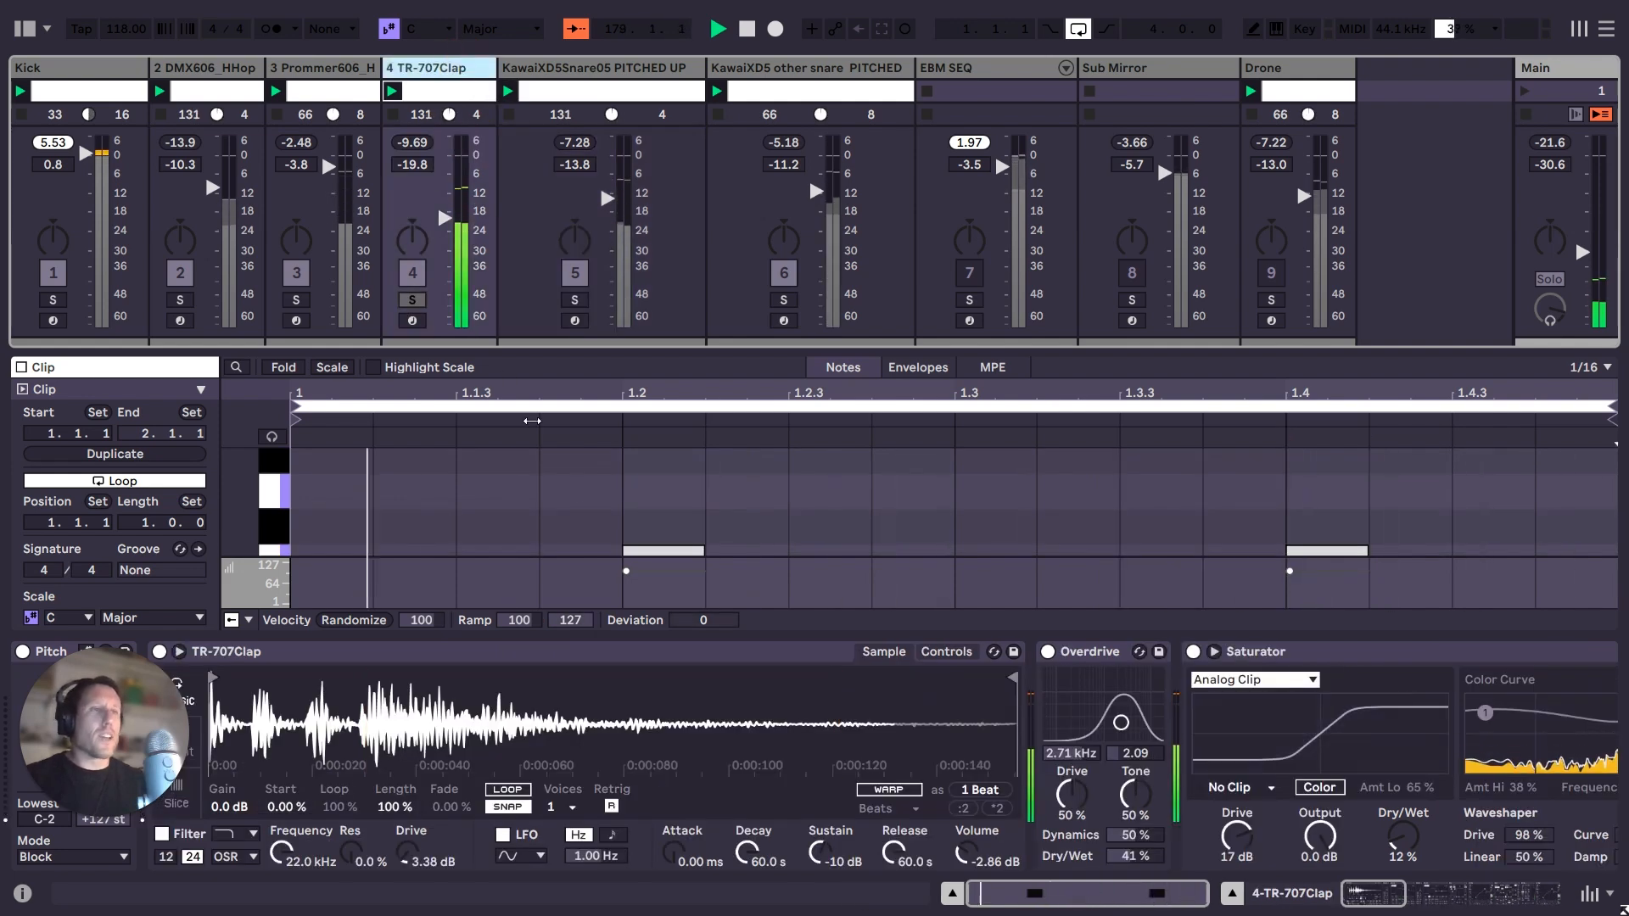
Examine the TR-707Clap device chain from the sampler and Pitch device through Overdrive and Saturator to the Reverb.
left_click(326, 652)
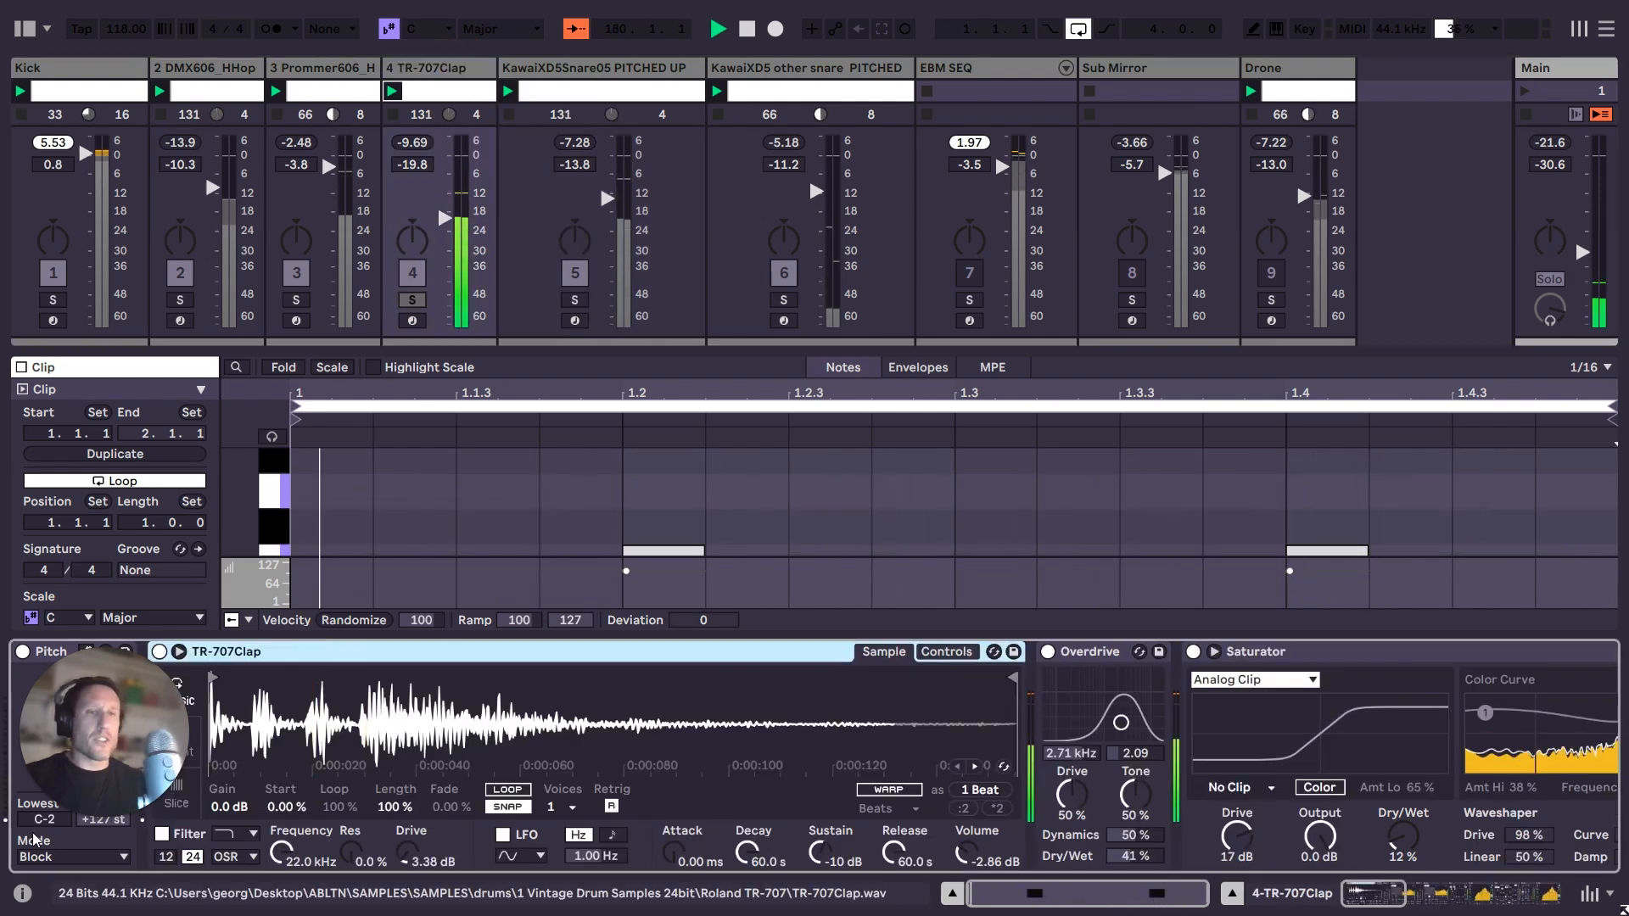
mouse_move(57, 745)
left_mouse_down()
mouse_move(198, 775)
mouse_move(55, 745)
left_mouse_up()
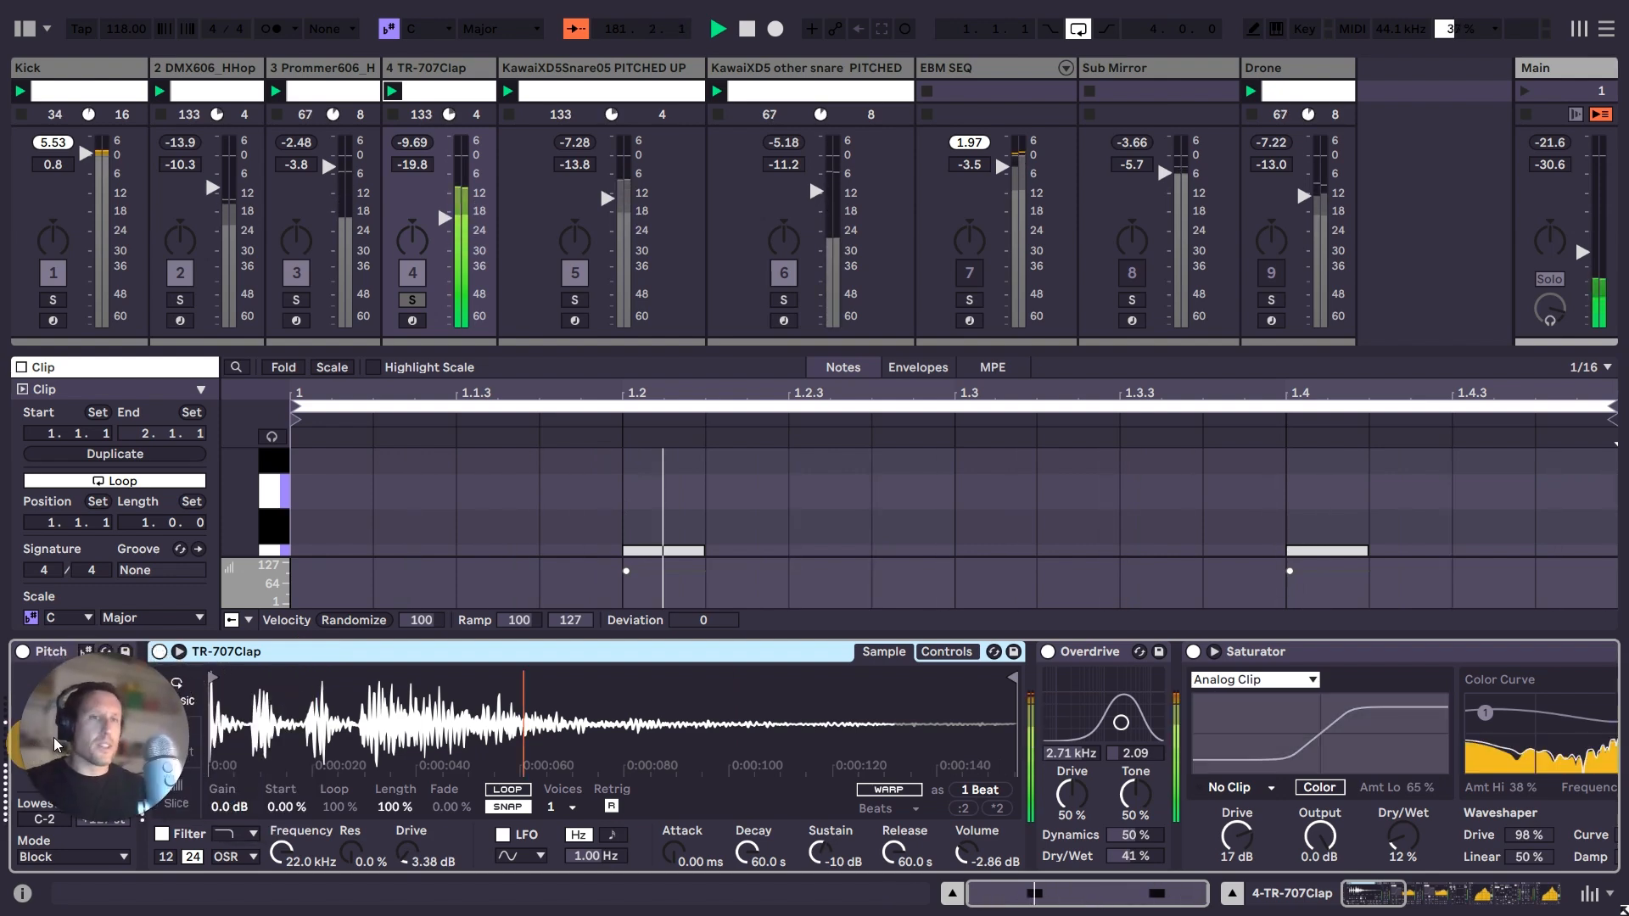
left_click(1106, 653)
left_click(1363, 653)
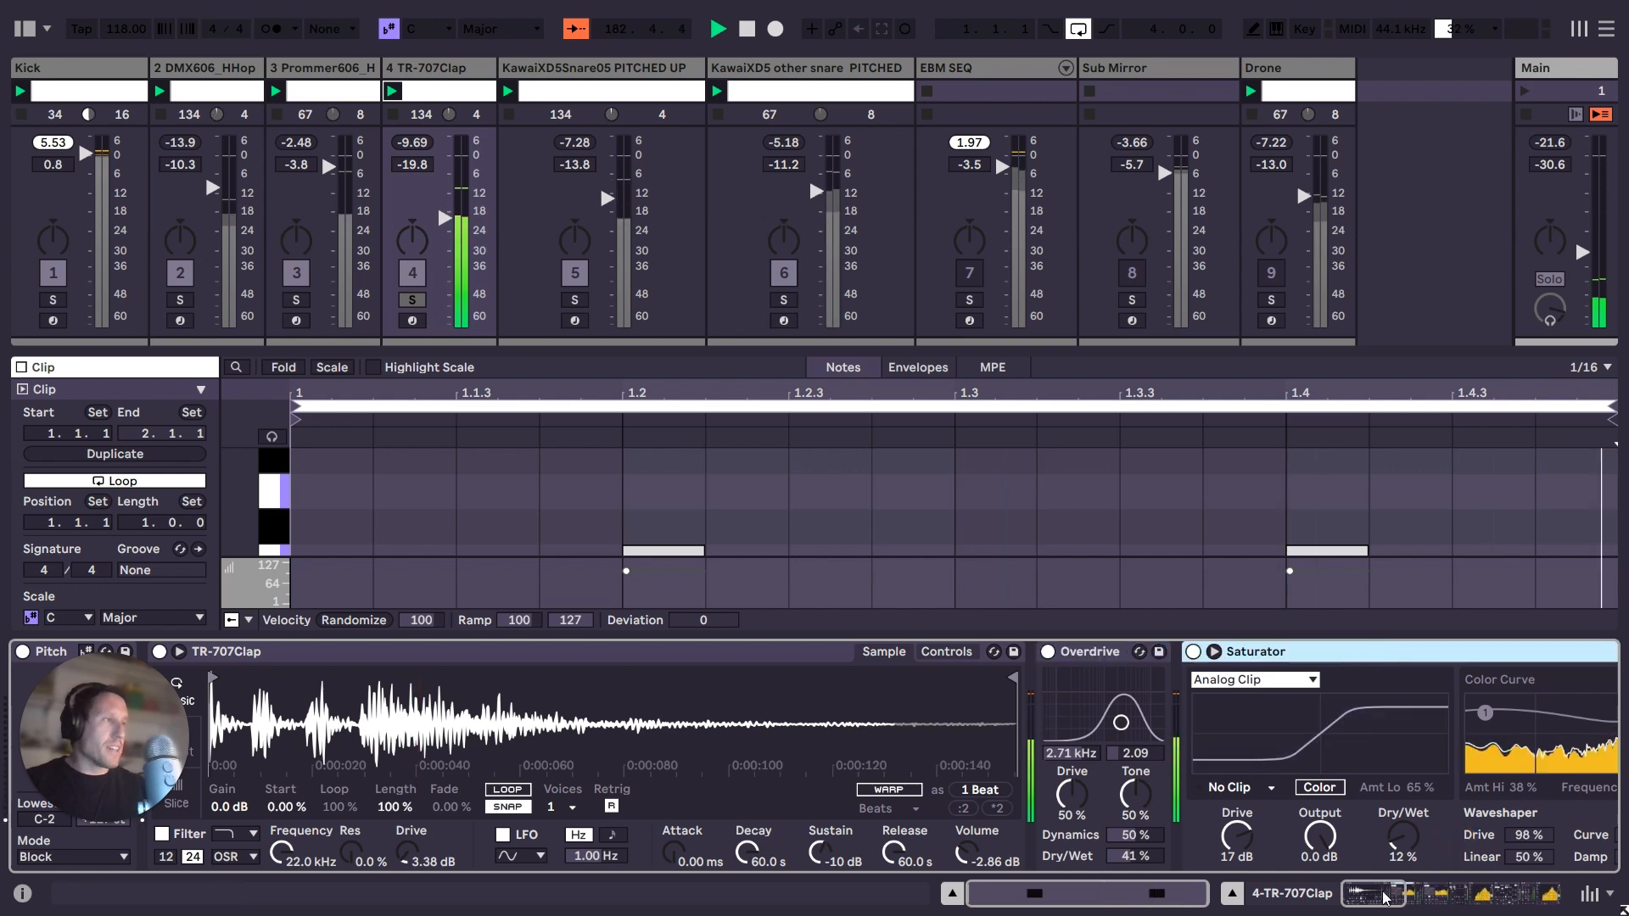
left_click_drag(1382, 894, 1555, 913)
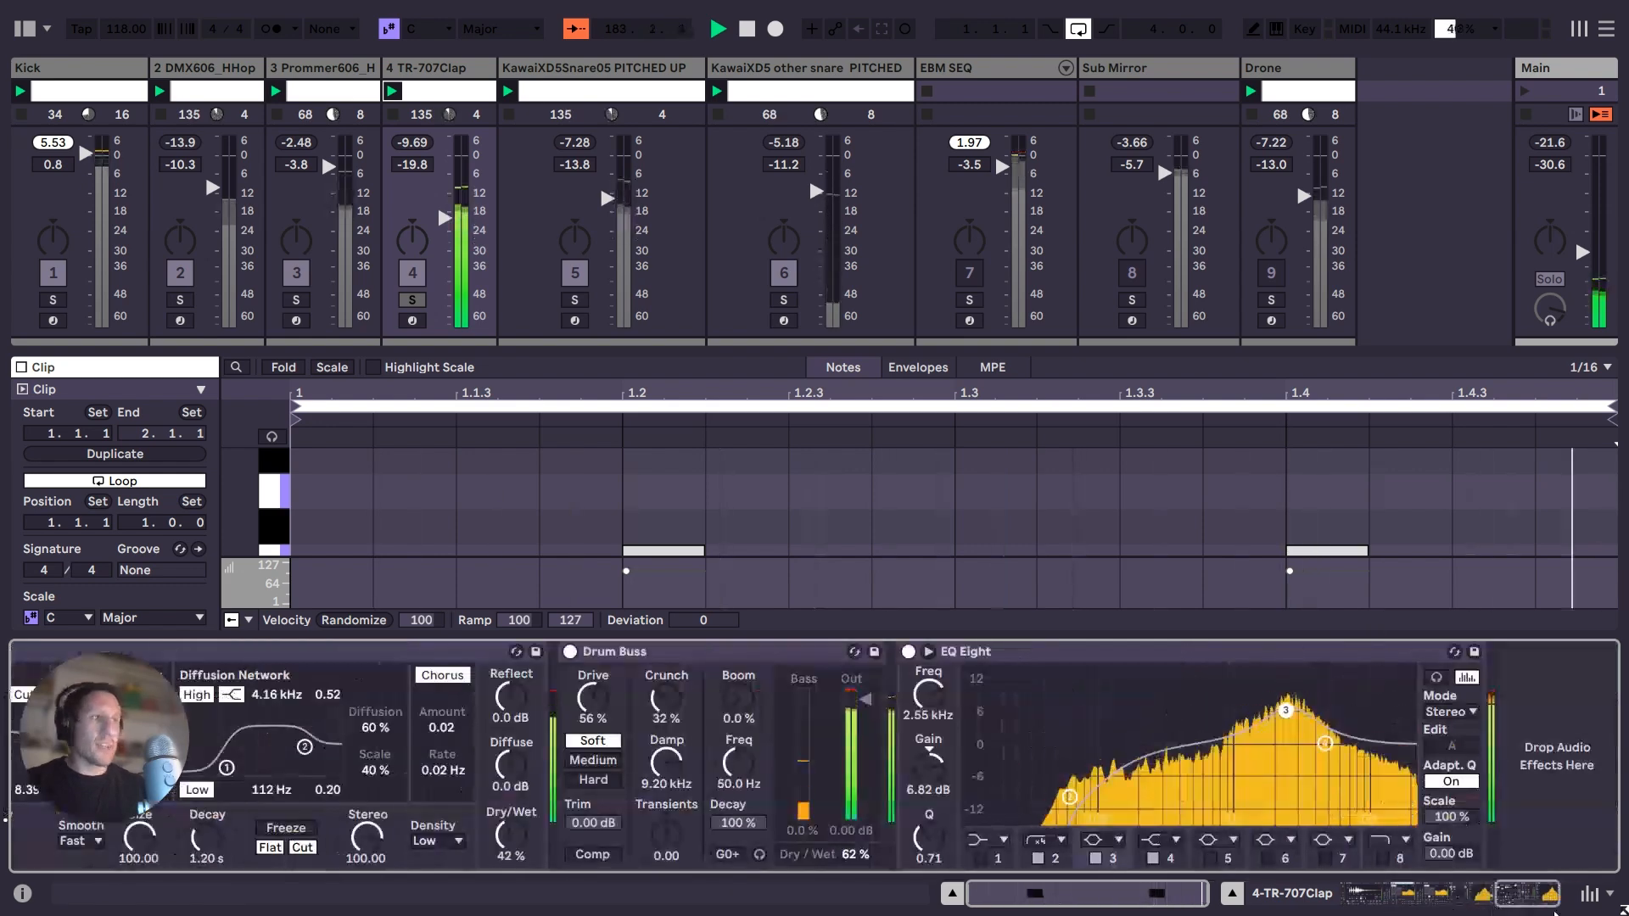
left_click(314, 656)
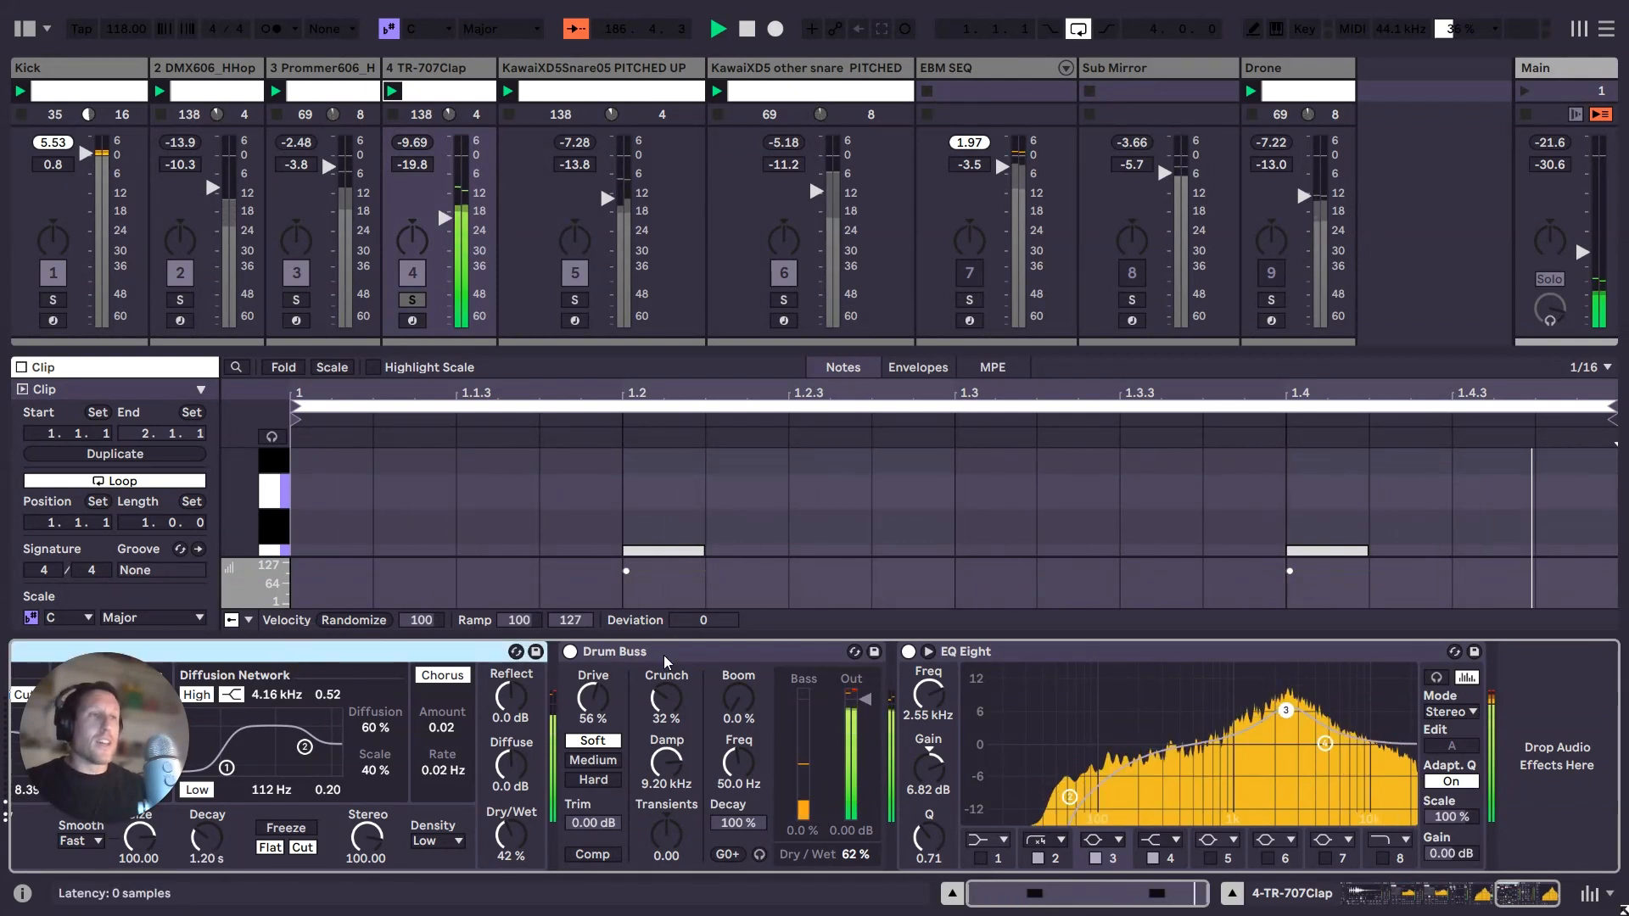
Try the clap's Drum Buss Drive at 70%, settle it at 58%, and review the EQ Eight and earlier distortion effects.
left_click(593, 686)
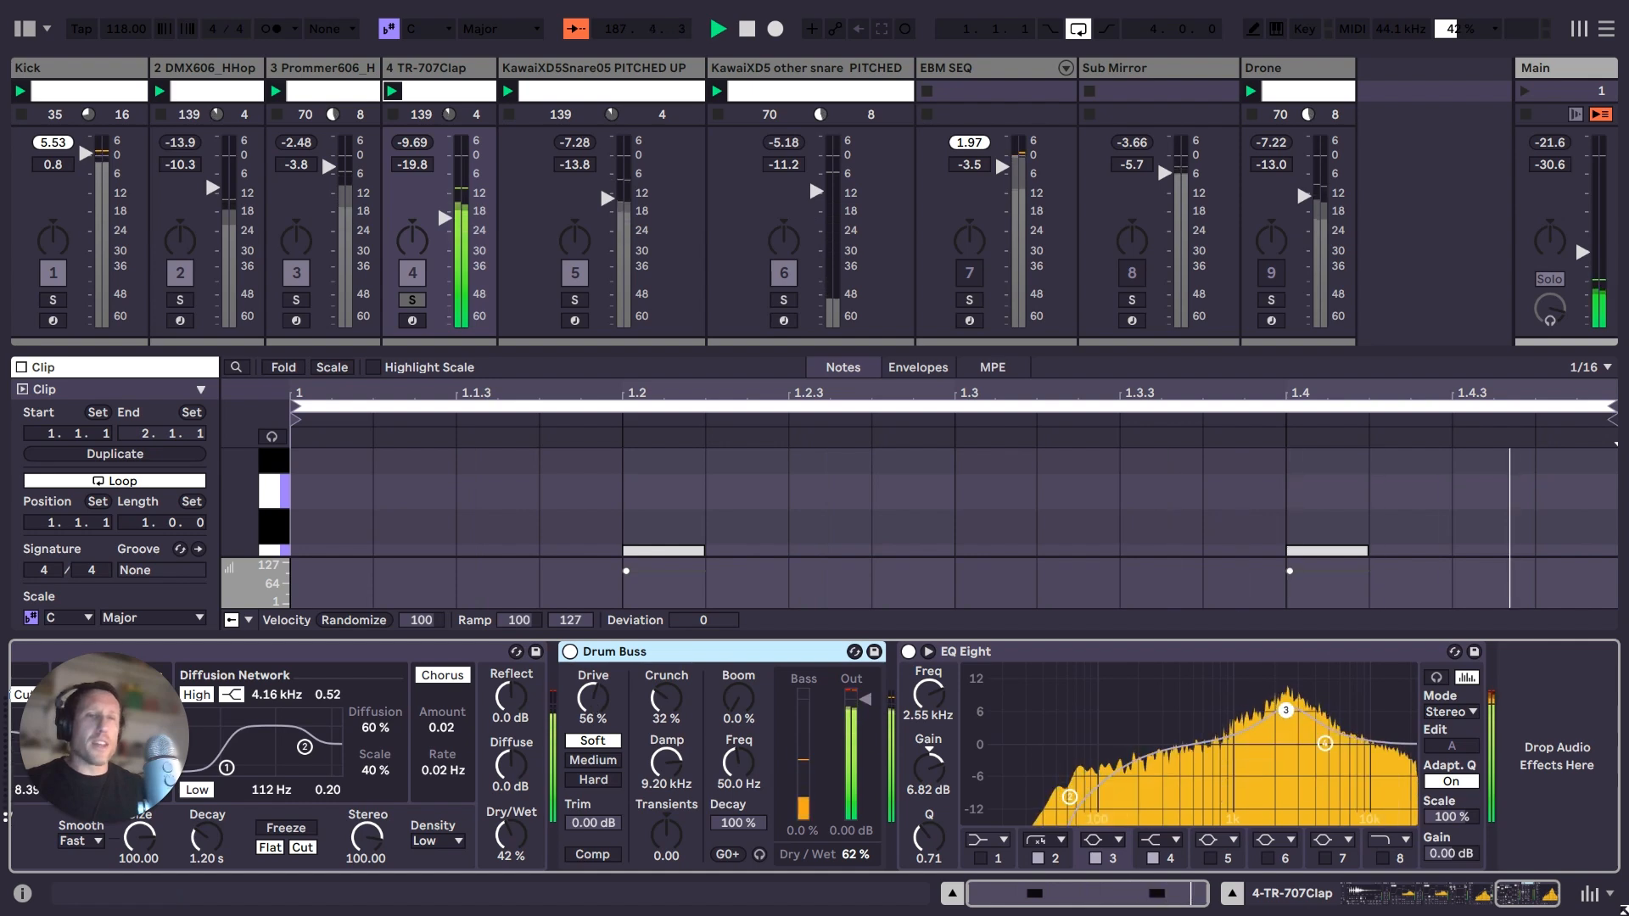
left_click_drag(592, 686, 592, 628)
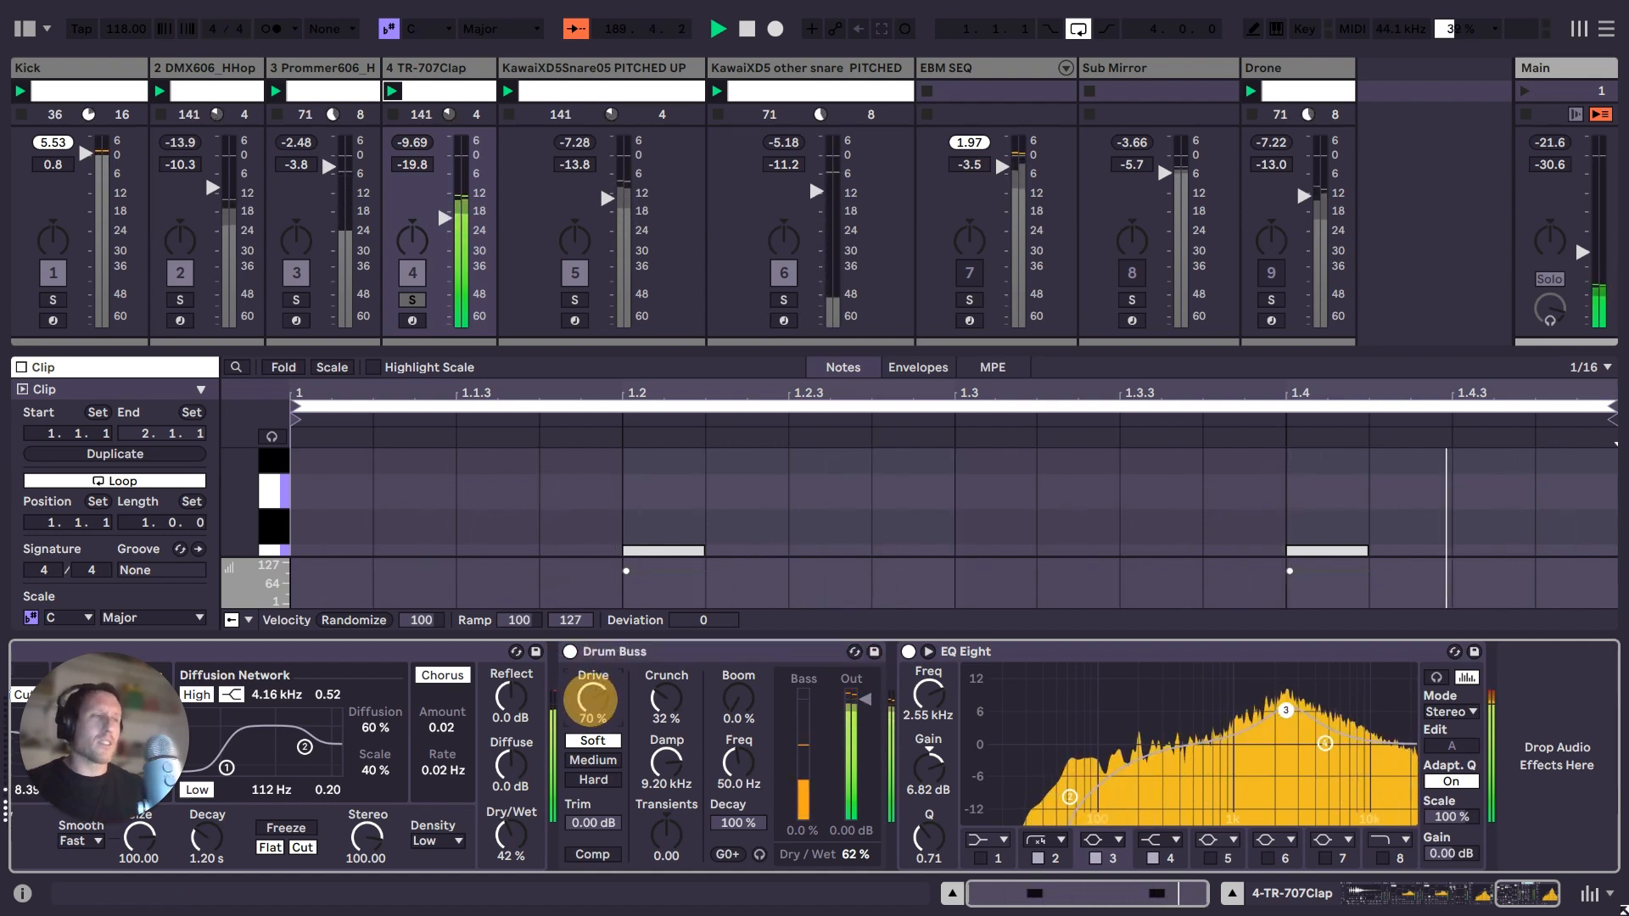
left_click_drag(592, 698, 592, 717)
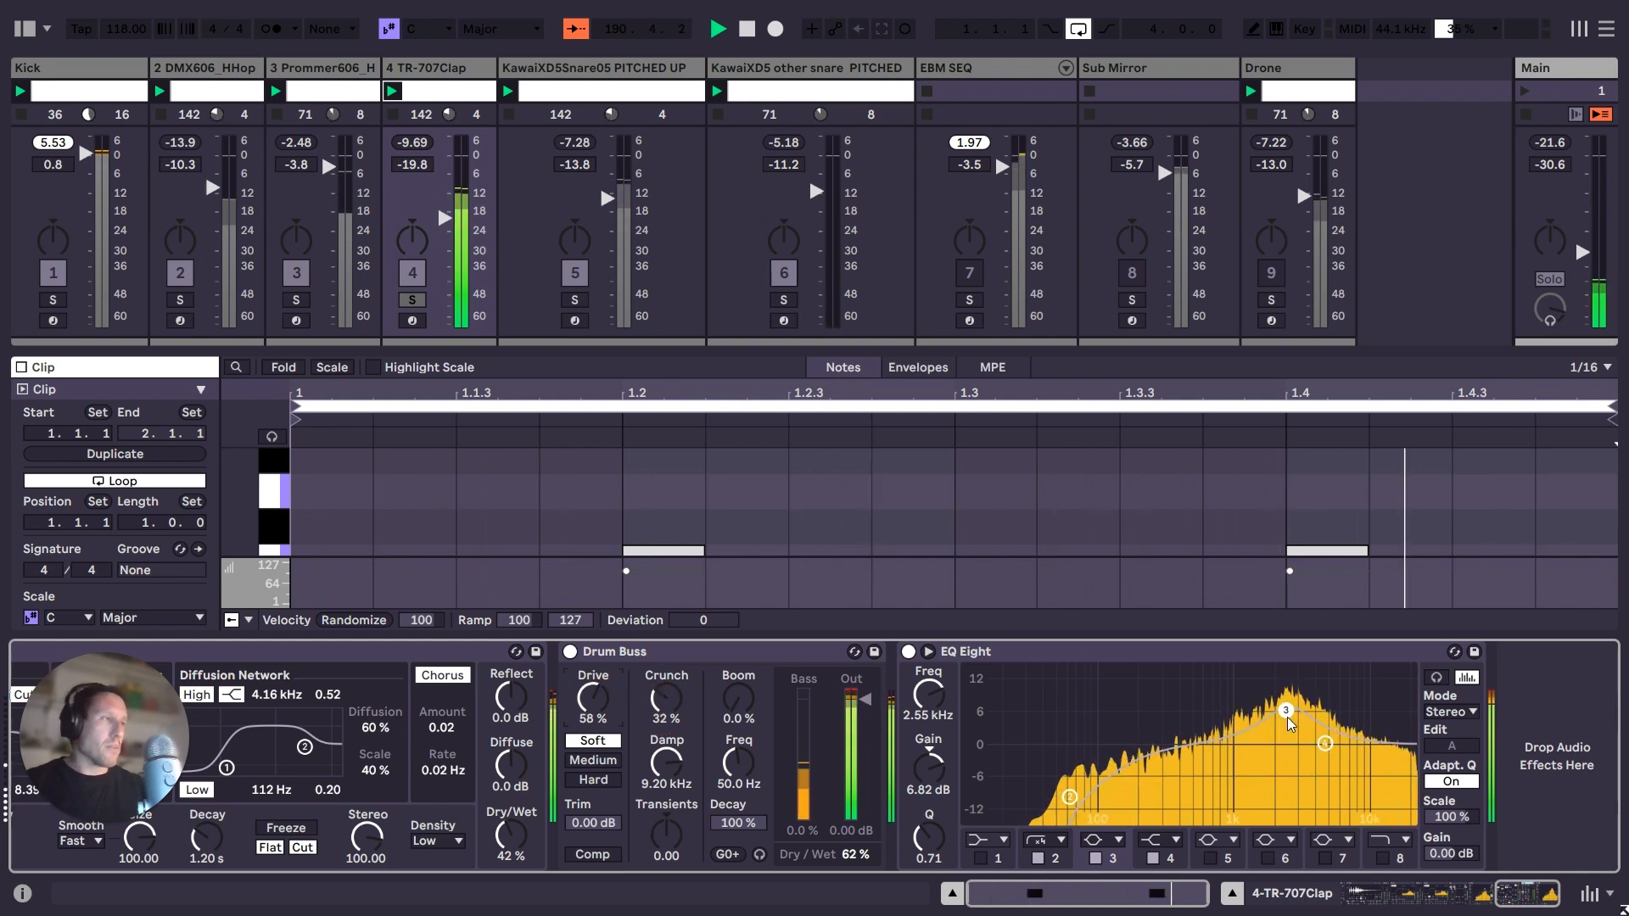
left_click(1177, 653)
left_click_drag(1535, 908, 1391, 891)
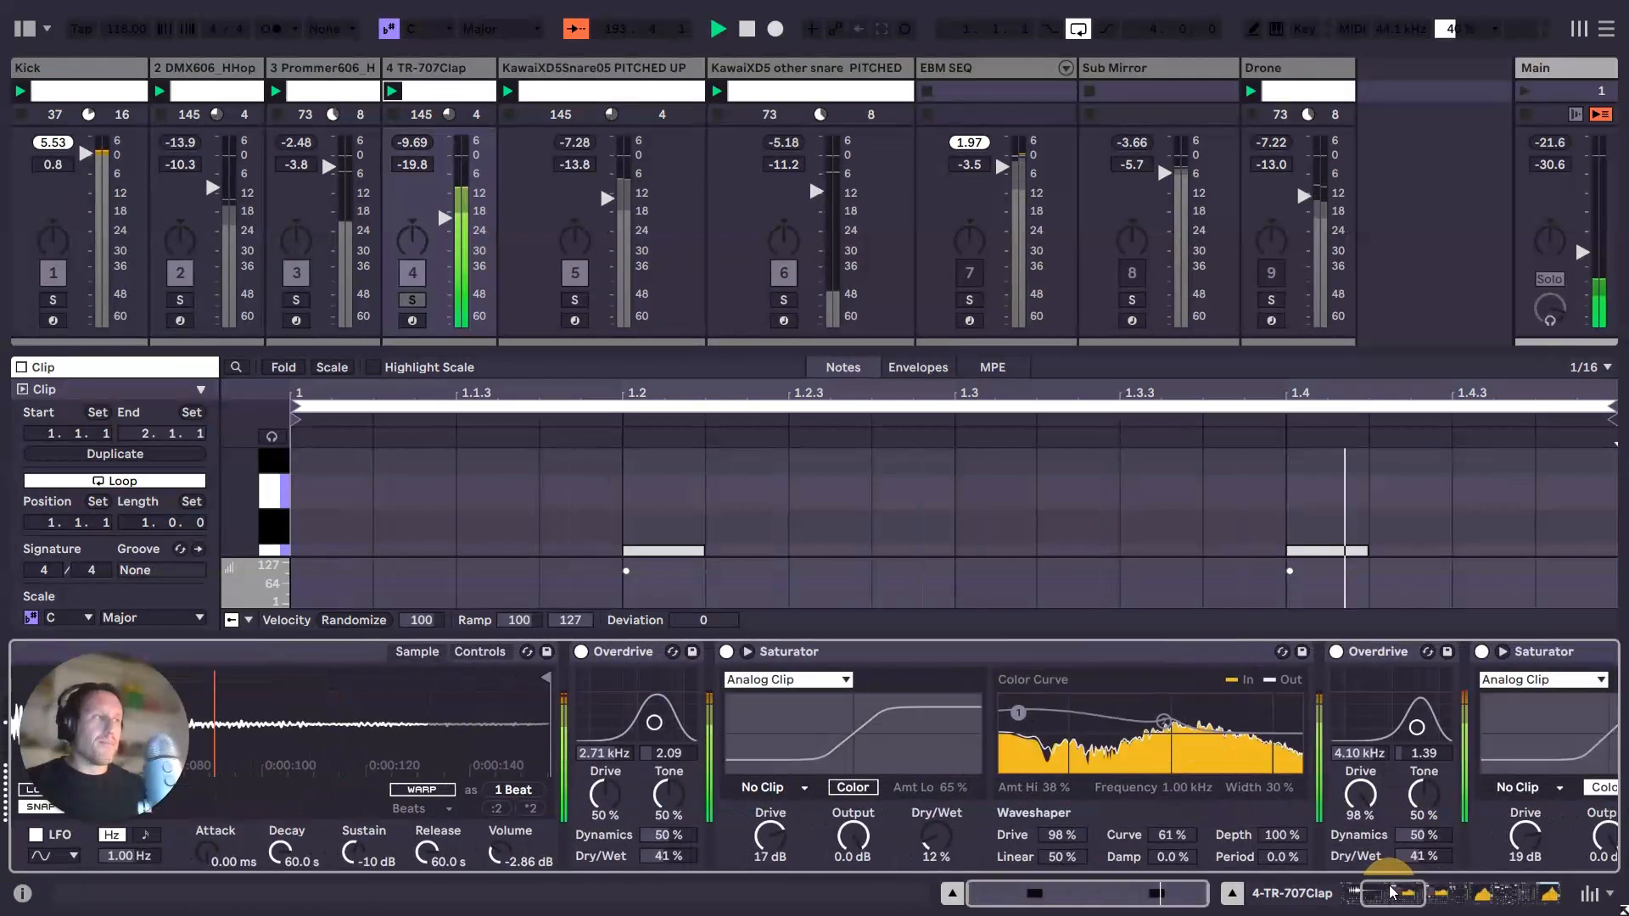
Solo the KawaiXD5Snare05 PITCHED UP track and set its track volume to -12.0 dB.
left_click(589, 70)
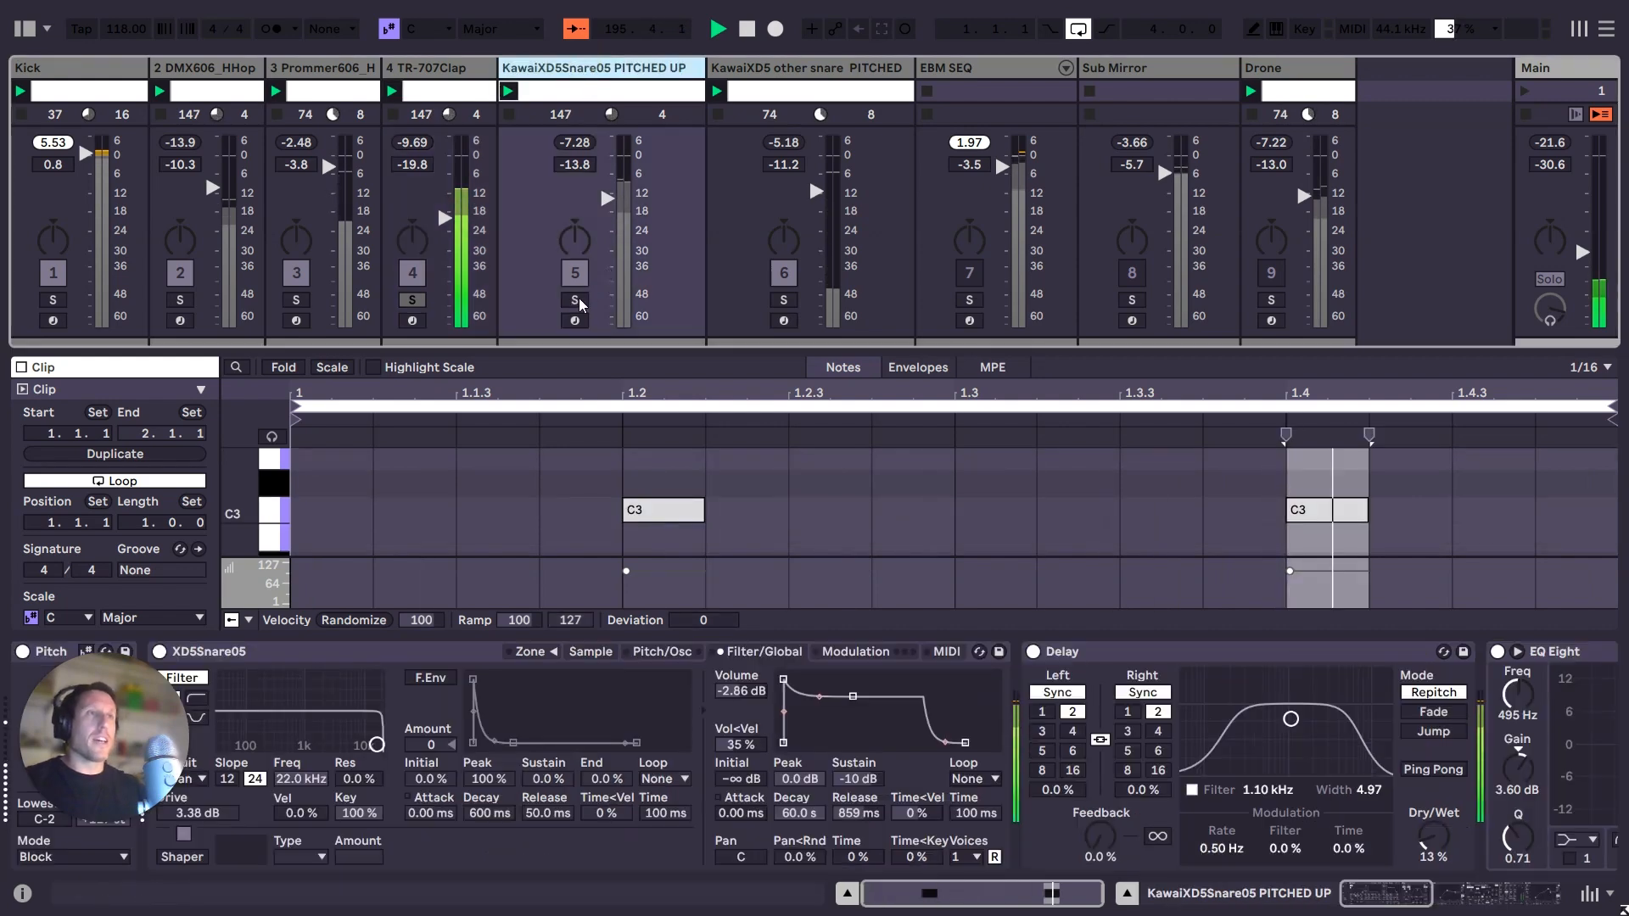
left_click(578, 299)
left_click(597, 64)
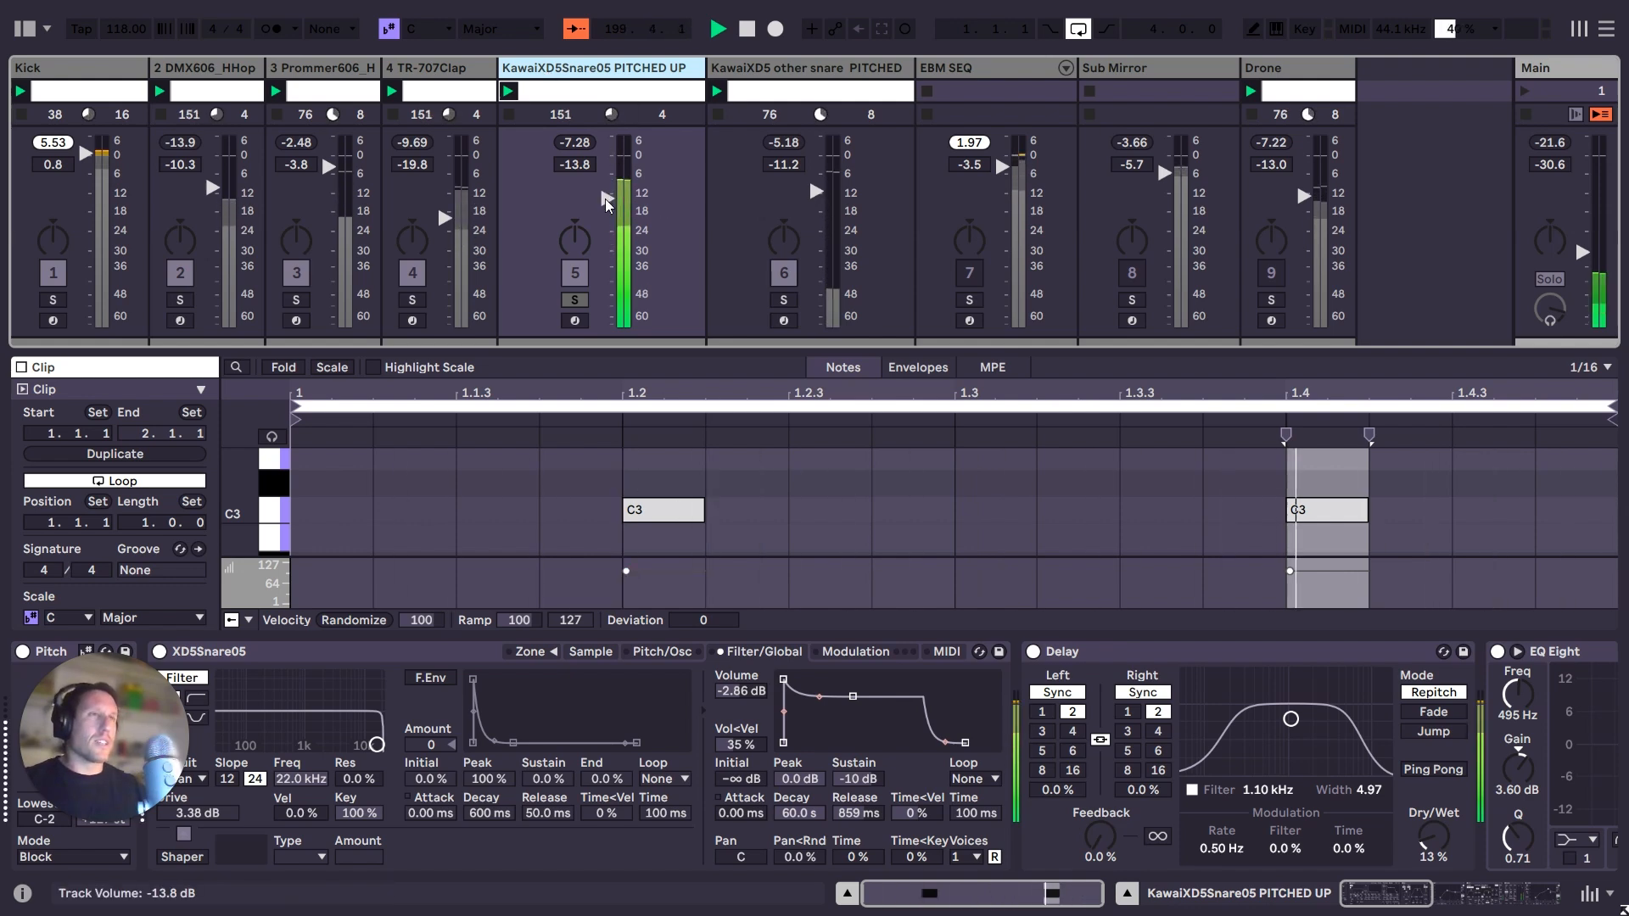
left_click_drag(608, 201, 608, 206)
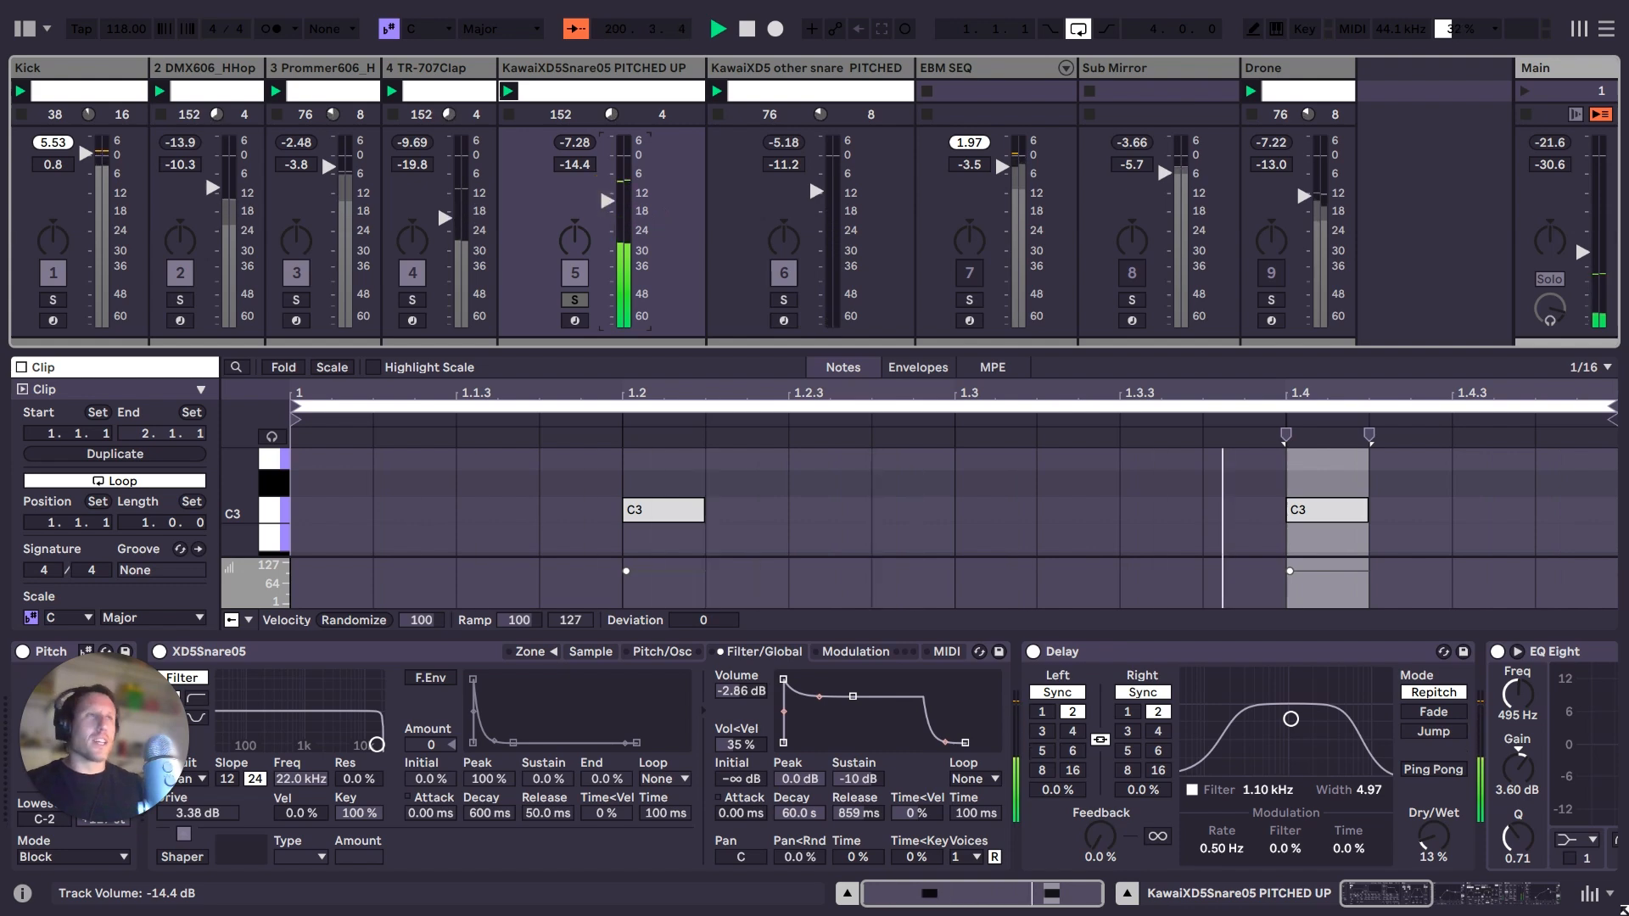
left_click(606, 201)
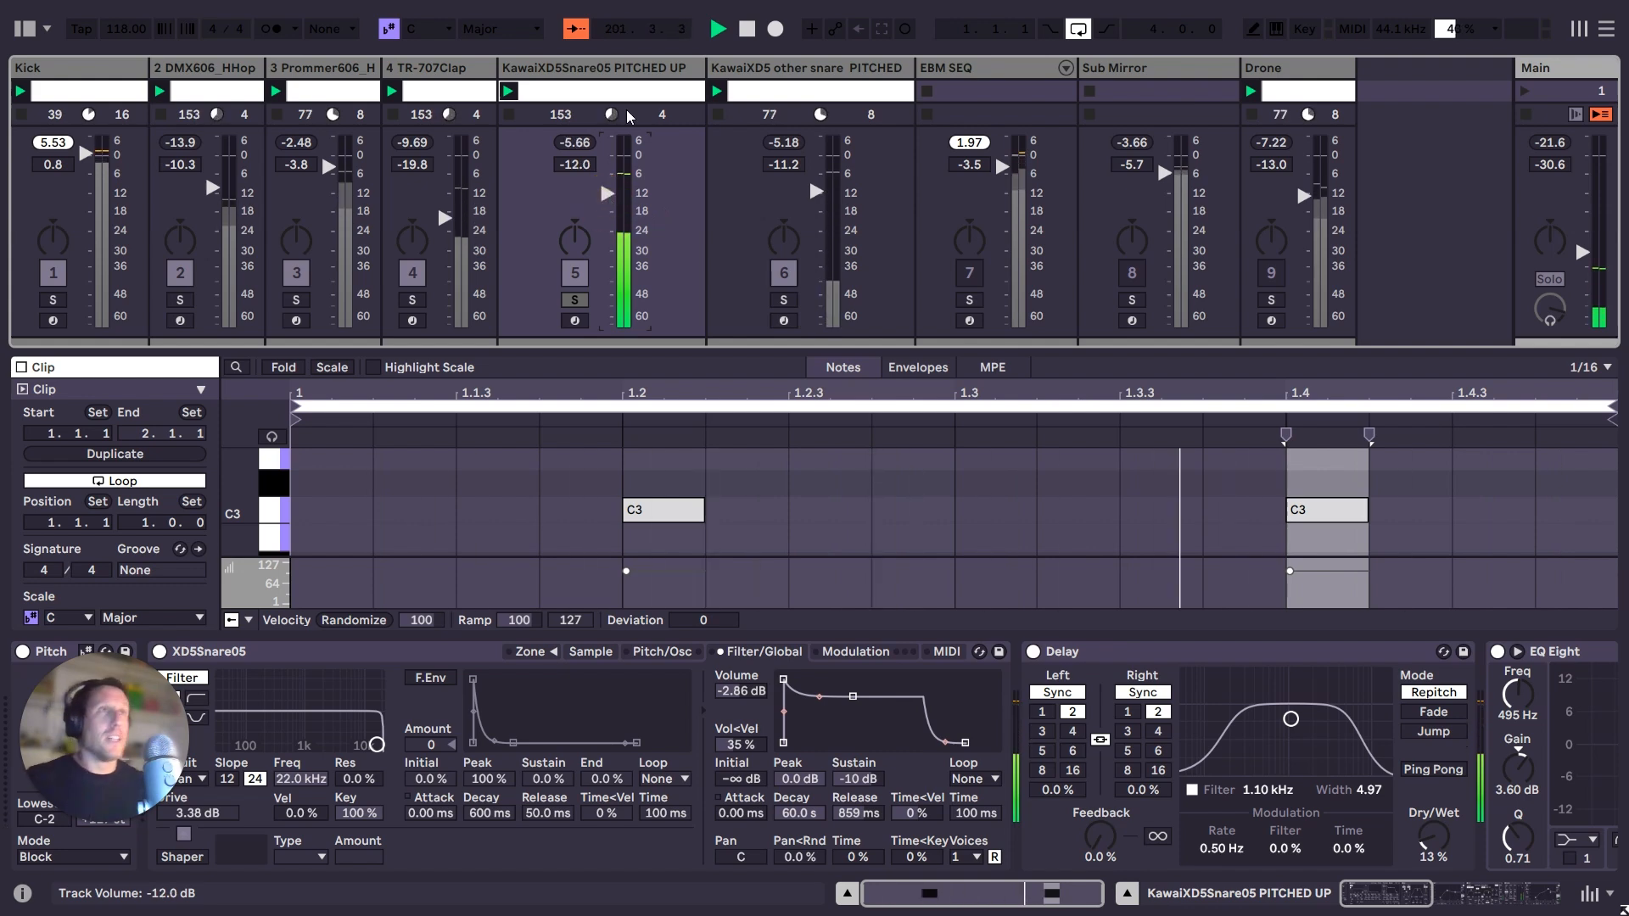
left_click(611, 72)
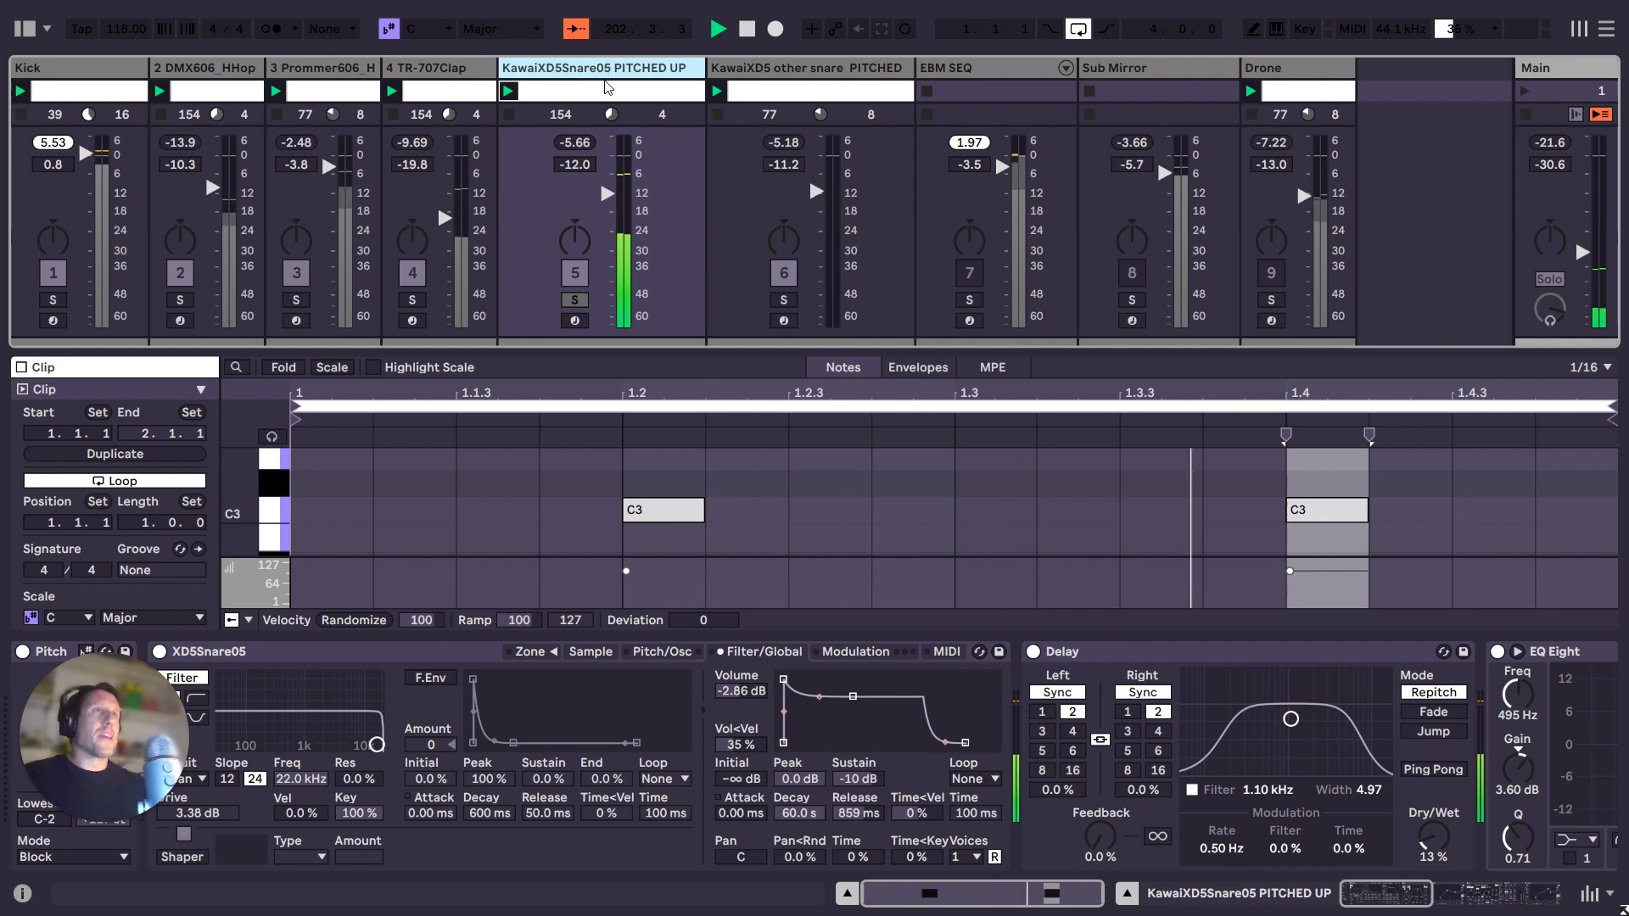
Examine the pitched-up snare's Pitch device, XD5Snare05 sample settings and Delay, including the Delay's Dry/Wet amount.
left_click_drag(116, 829, 5, 782)
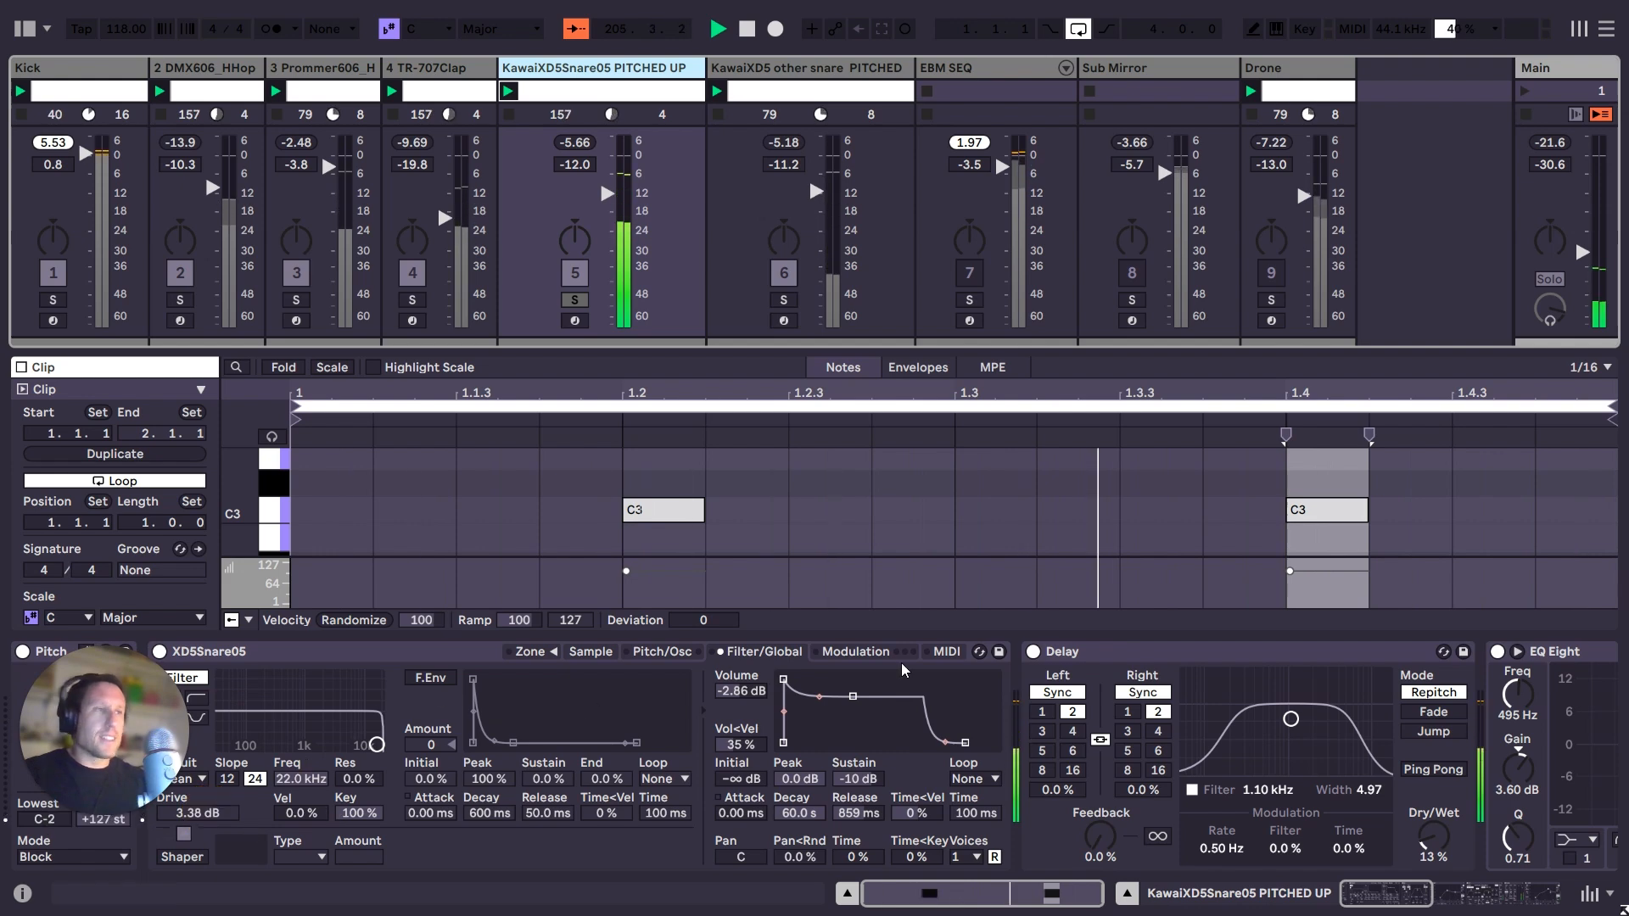
left_click(586, 654)
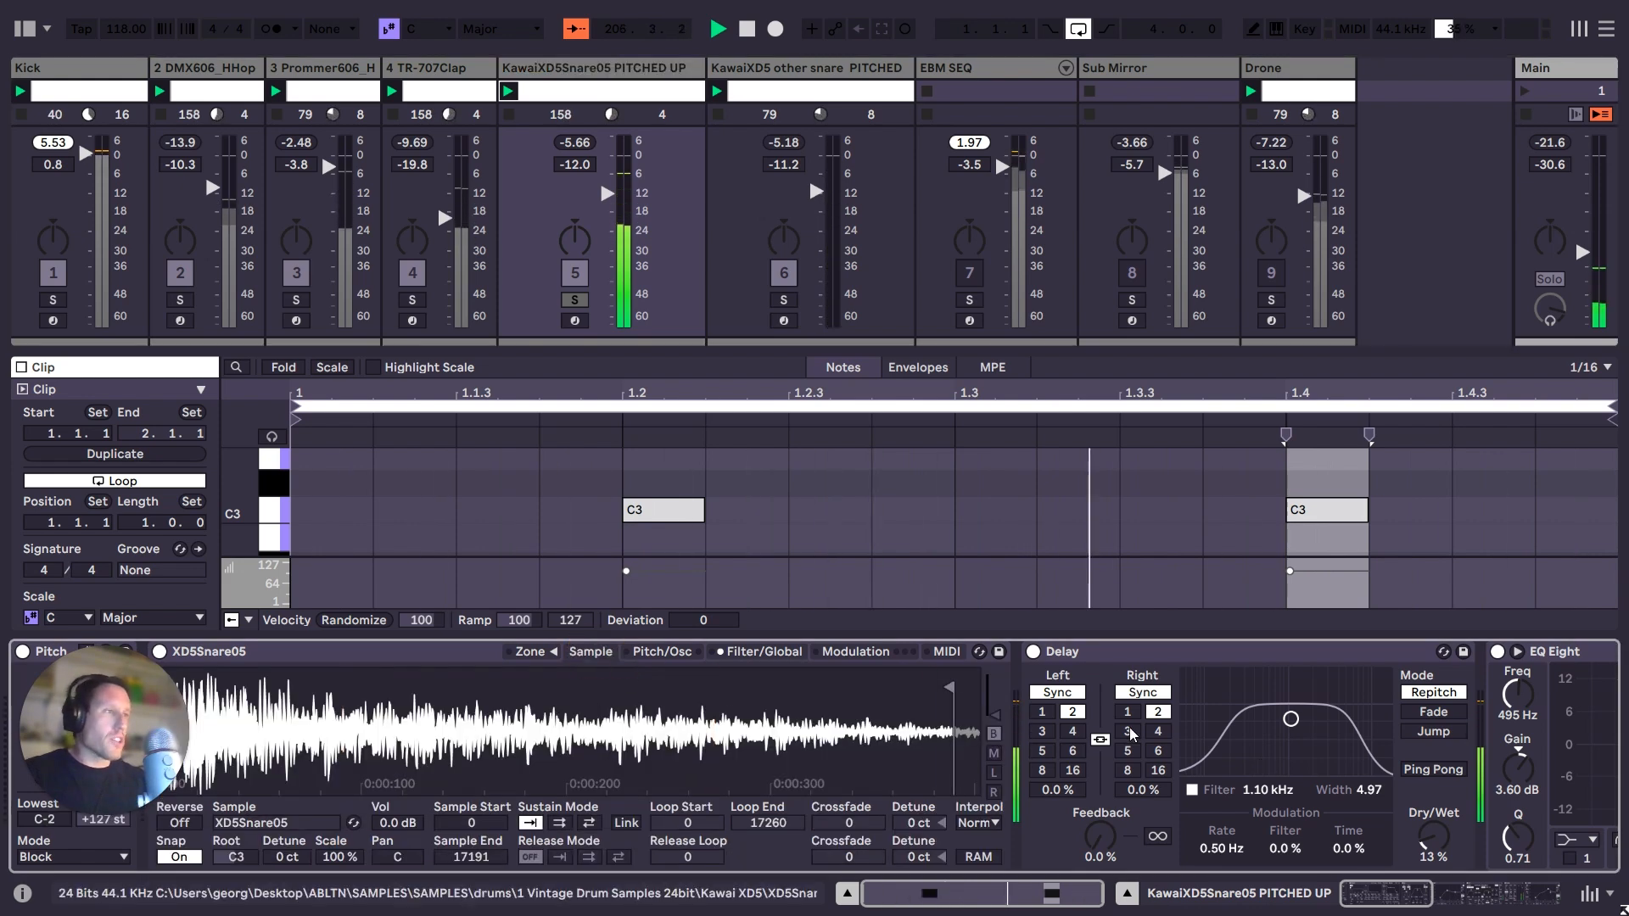
left_click(1163, 653)
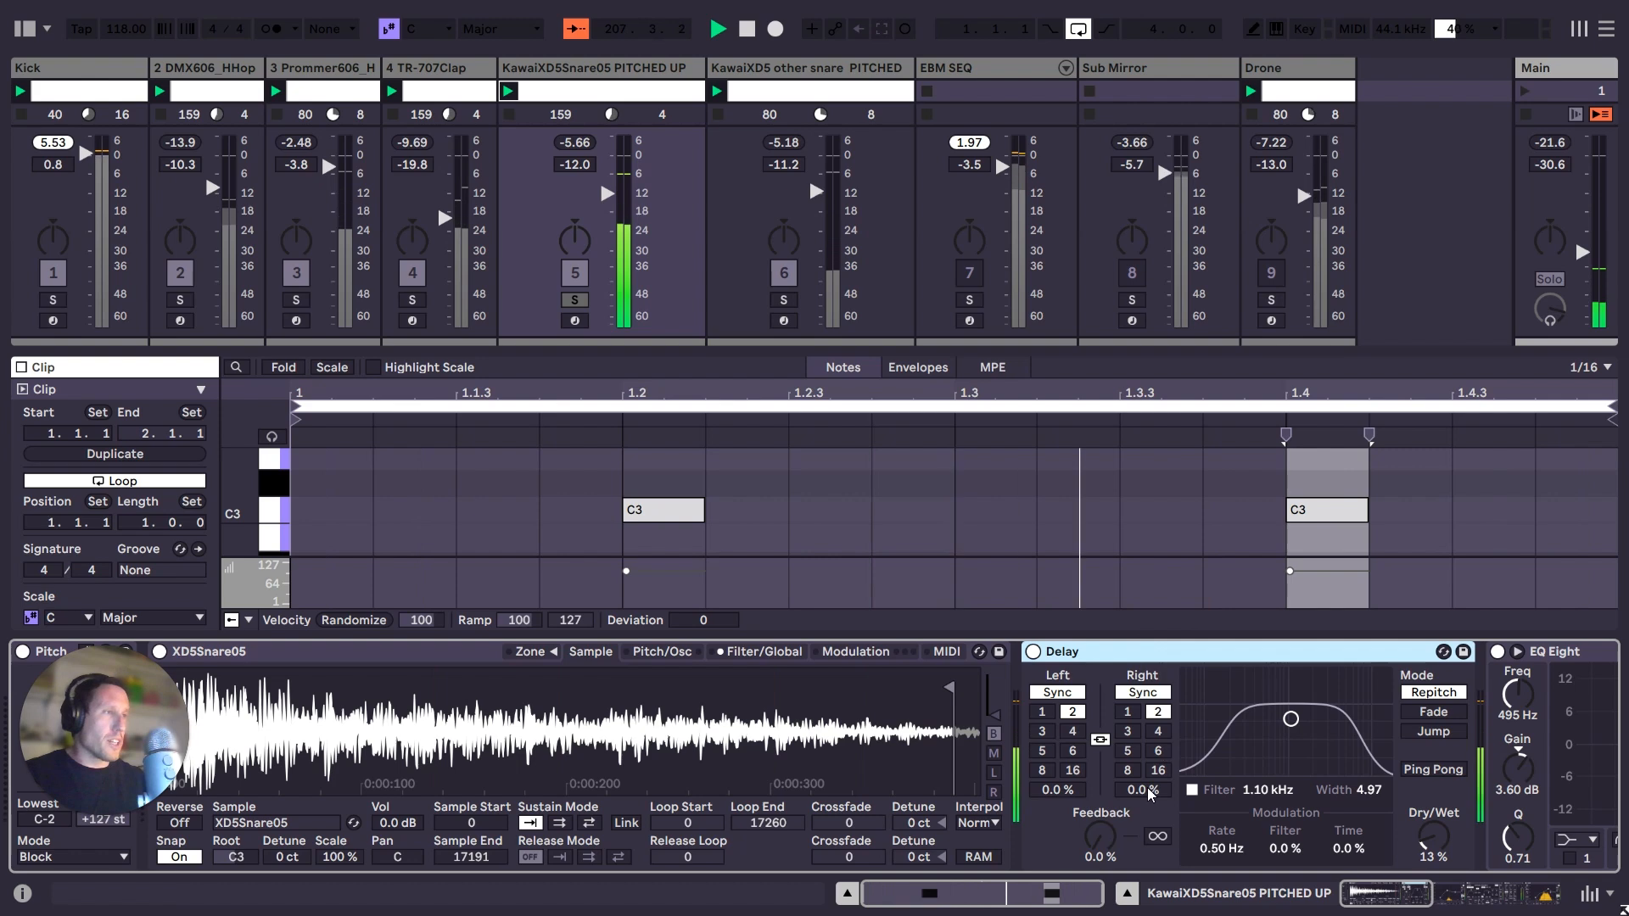
left_click_drag(1430, 842, 1430, 828)
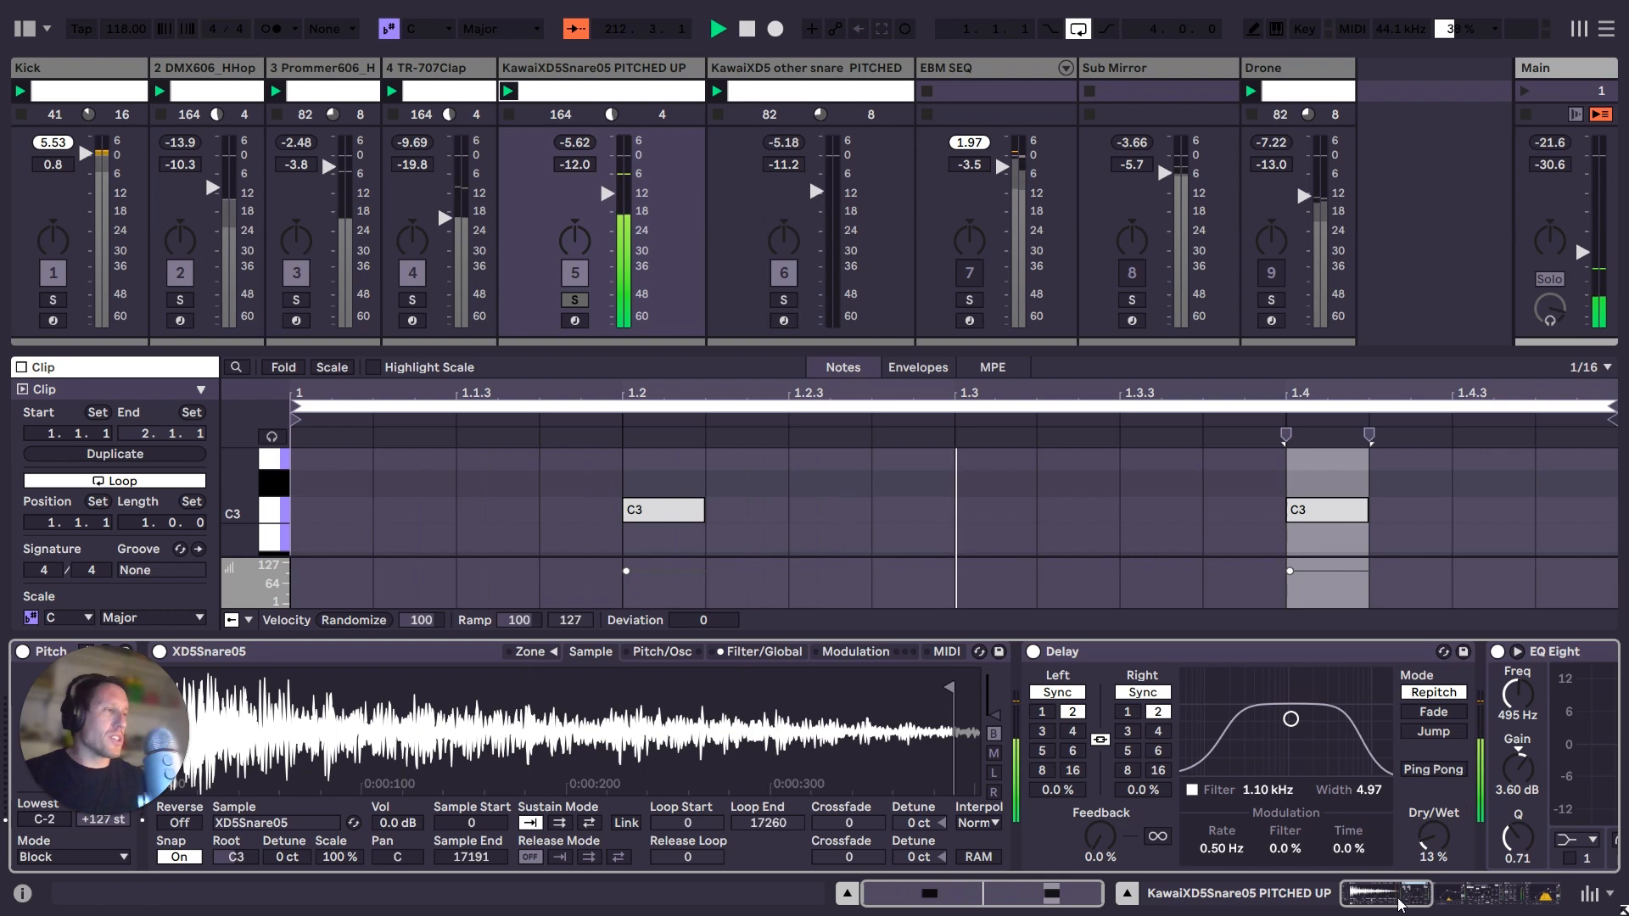
Examine the EQ Eight, Reverb and Drum Buss settings further along the pitched-up snare's device chain.
left_click_drag(1398, 900, 1468, 899)
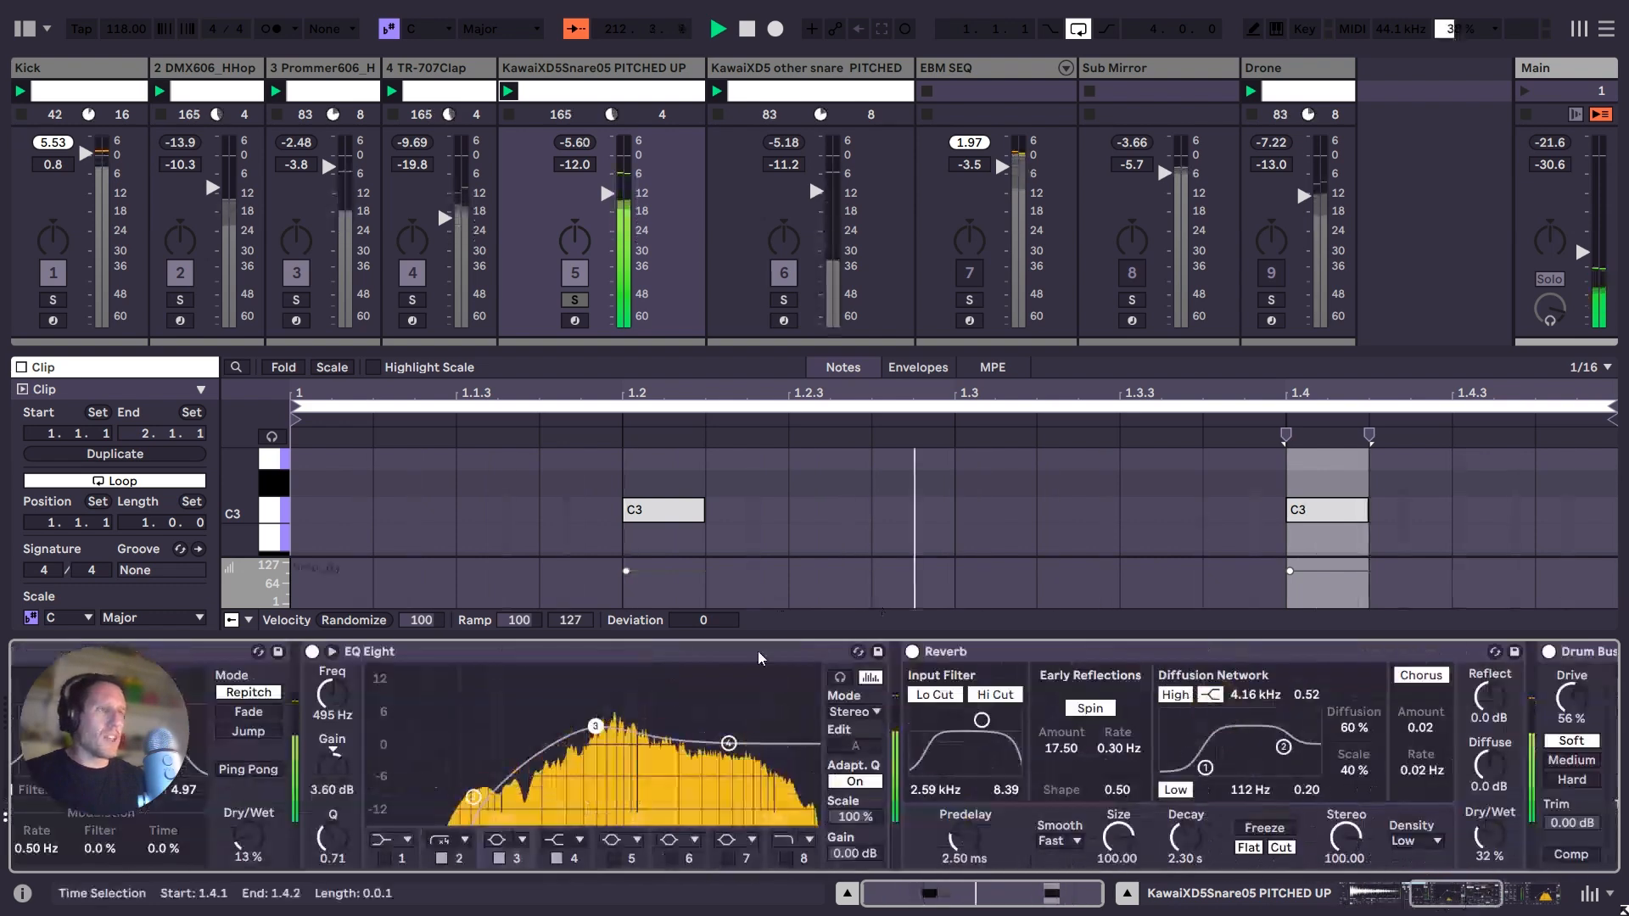
left_click(1048, 651)
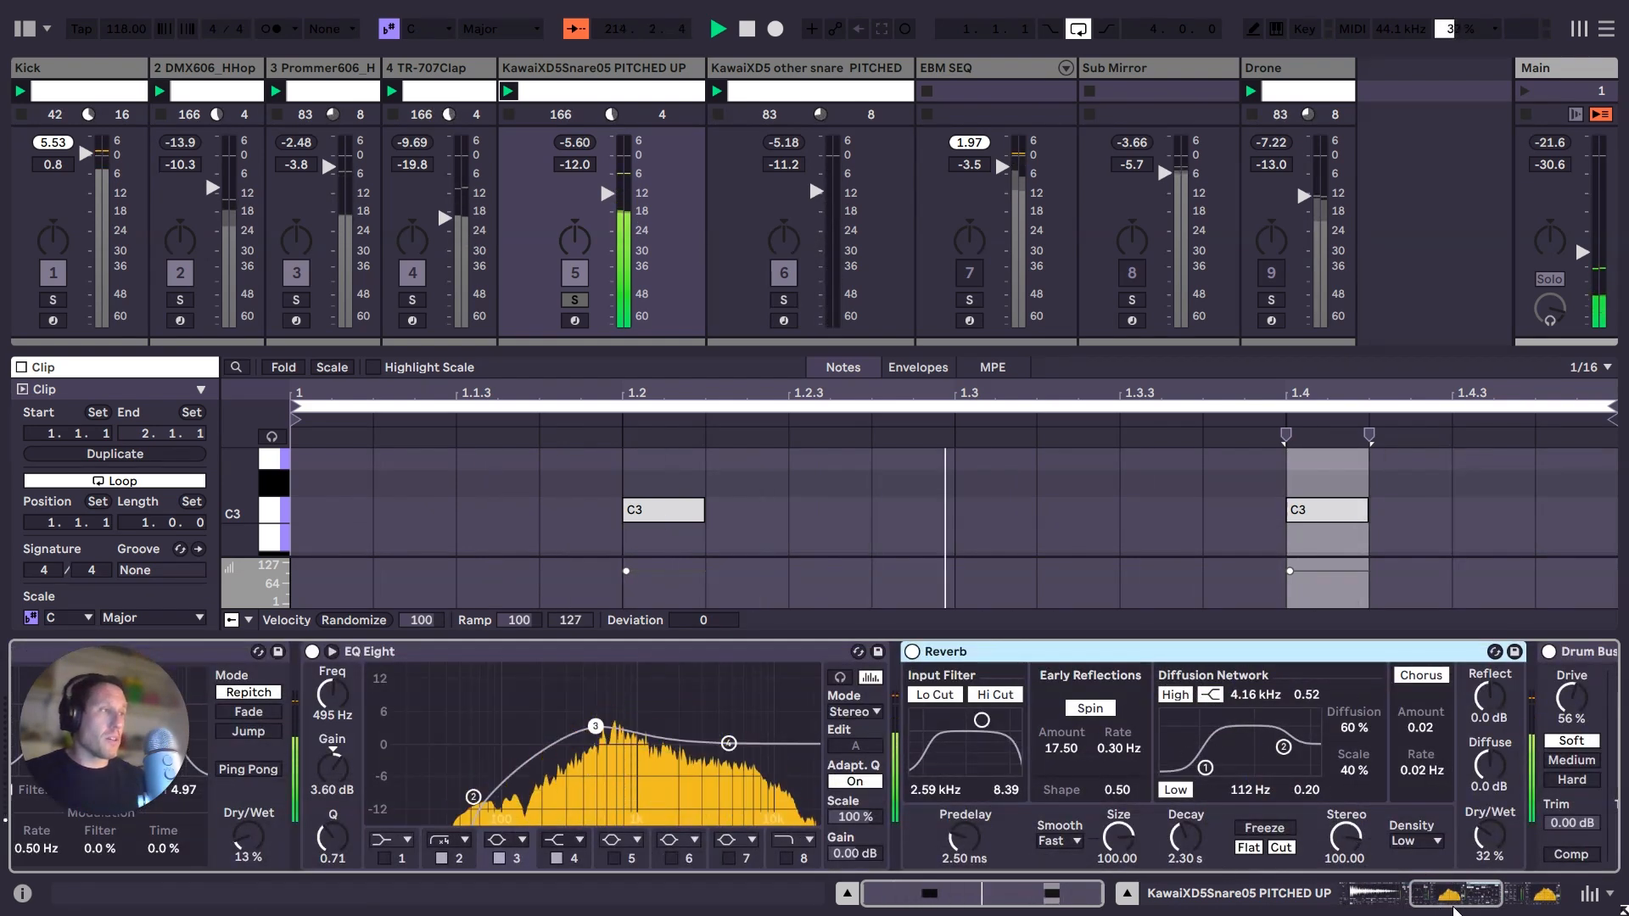
left_click_drag(1454, 909, 1500, 908)
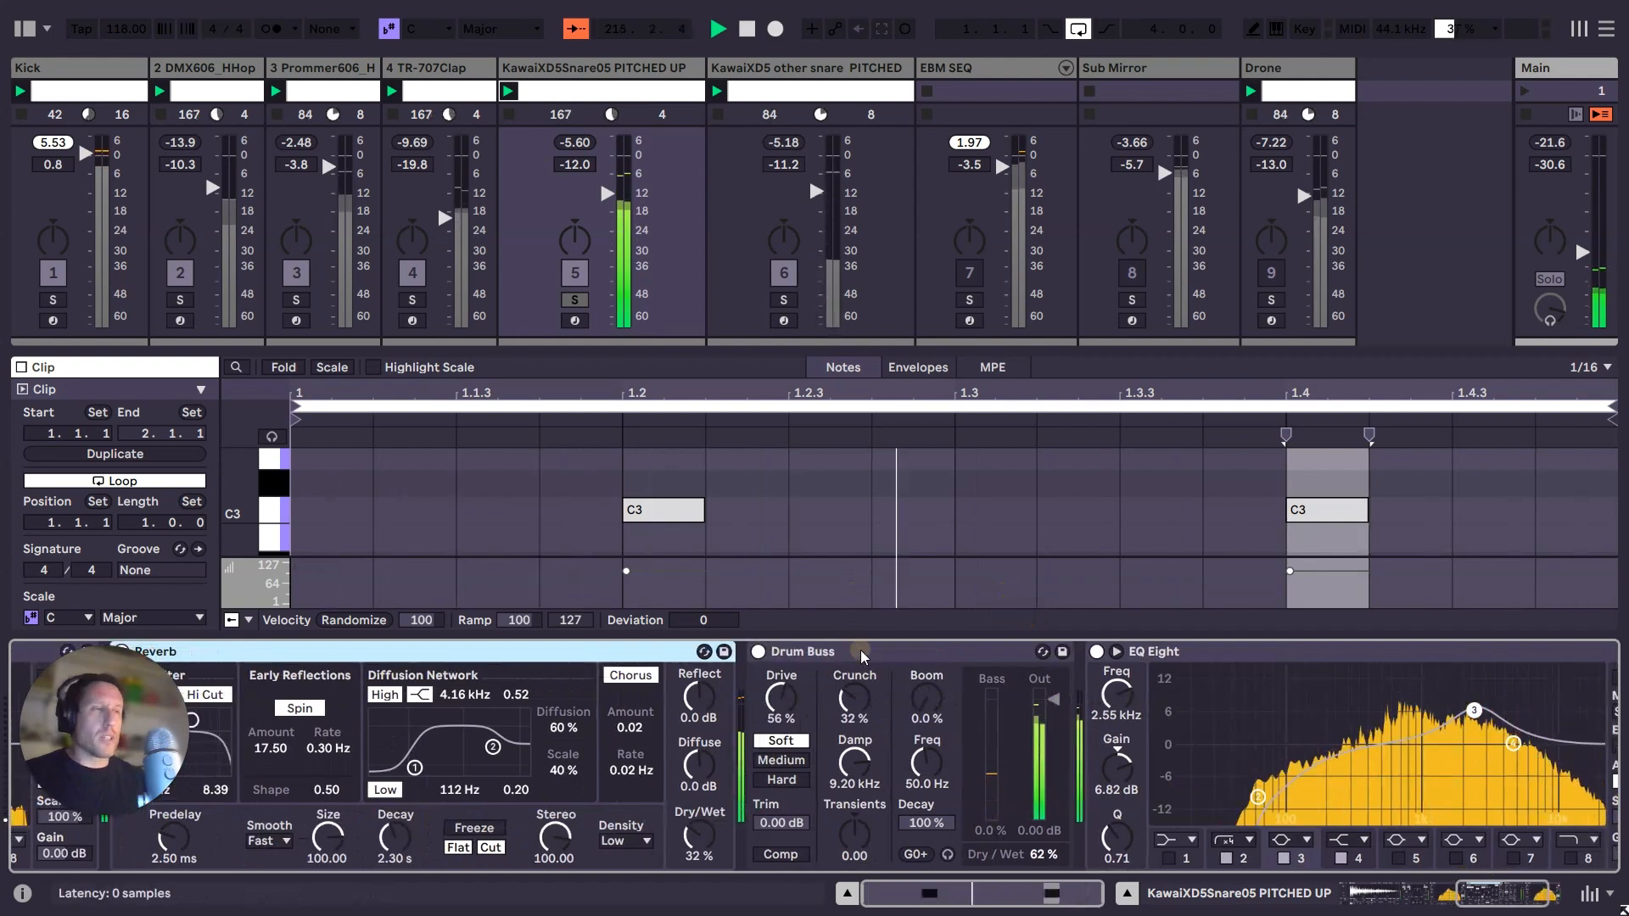
left_click(861, 650)
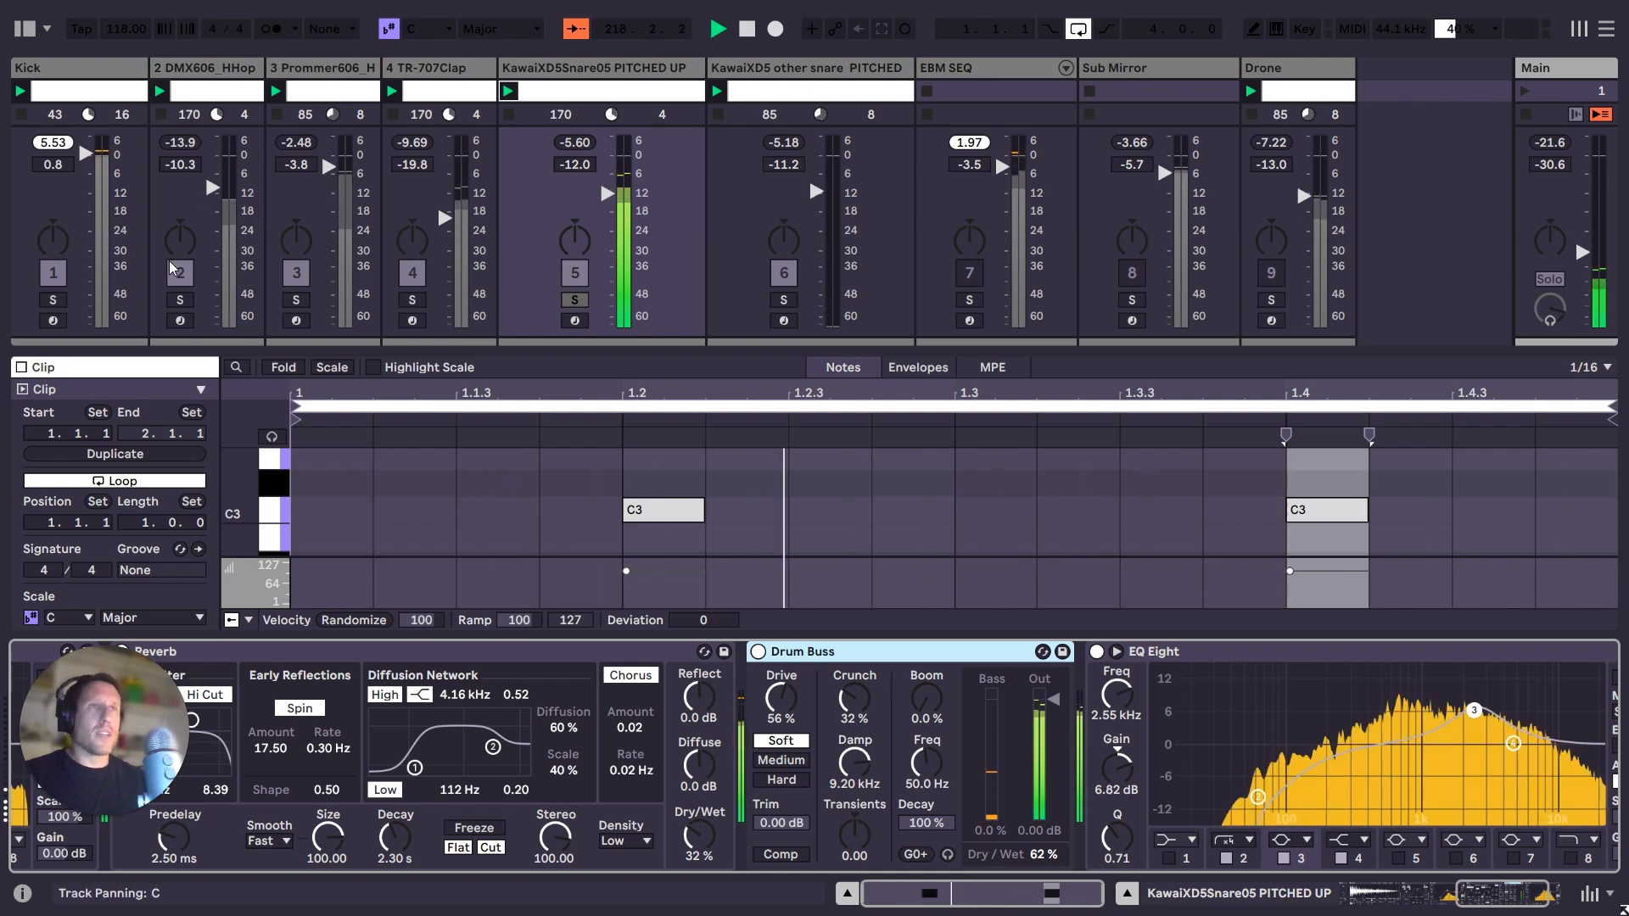
Audition the Kick together with the pitched-up snare, hear all the drums unsoloed, and return to the soloed snare.
left_click(62, 309)
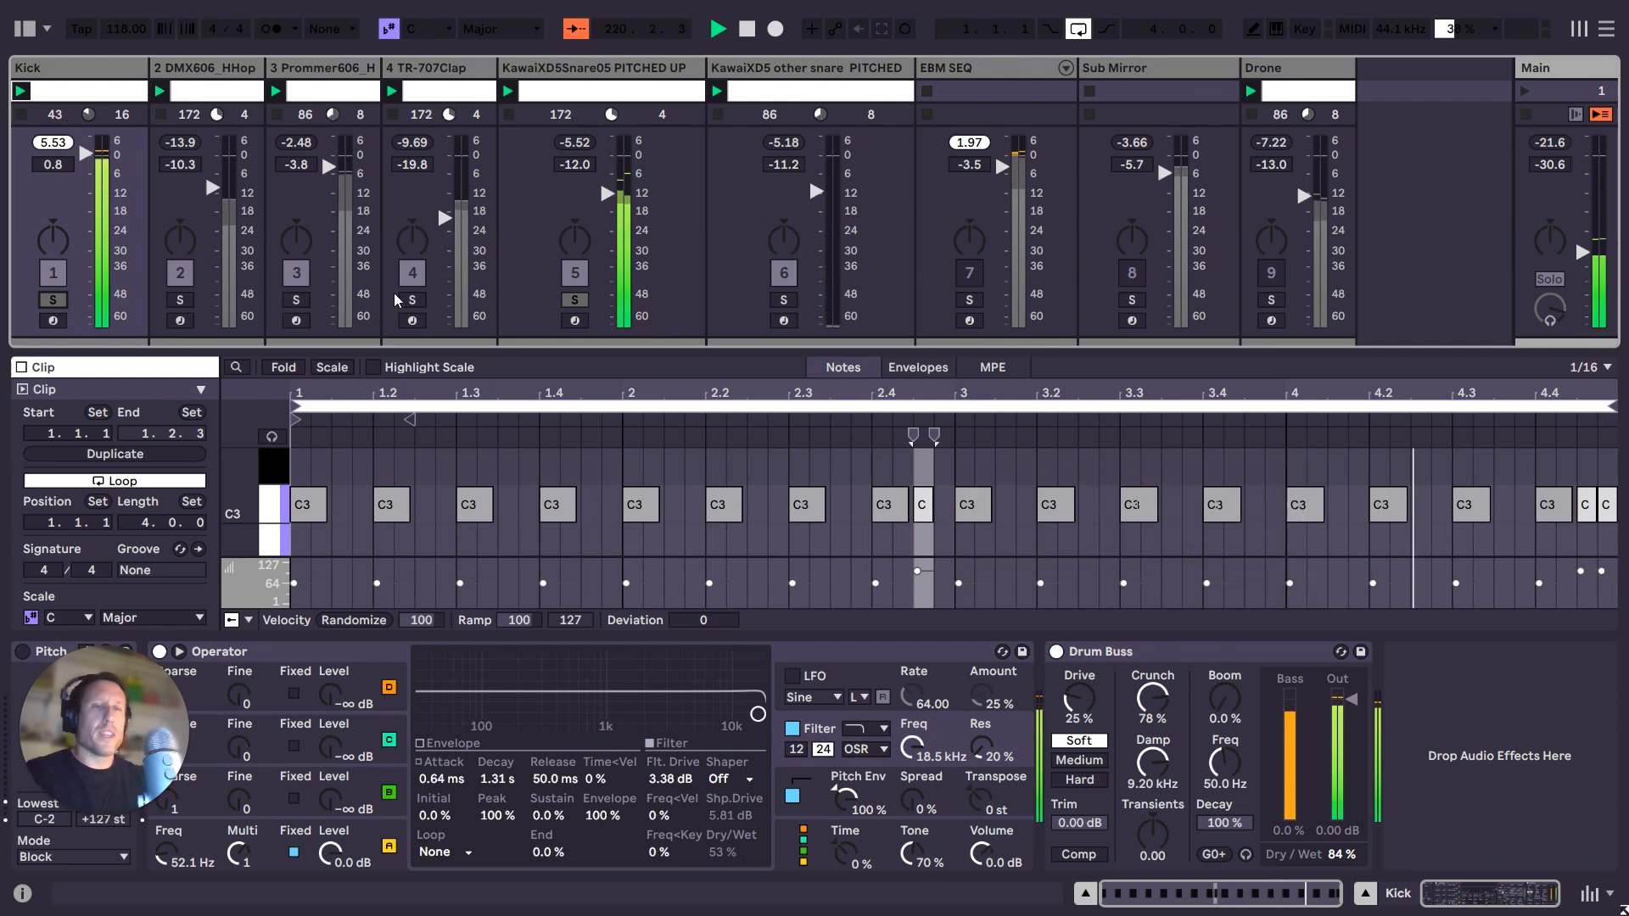
left_click(54, 301)
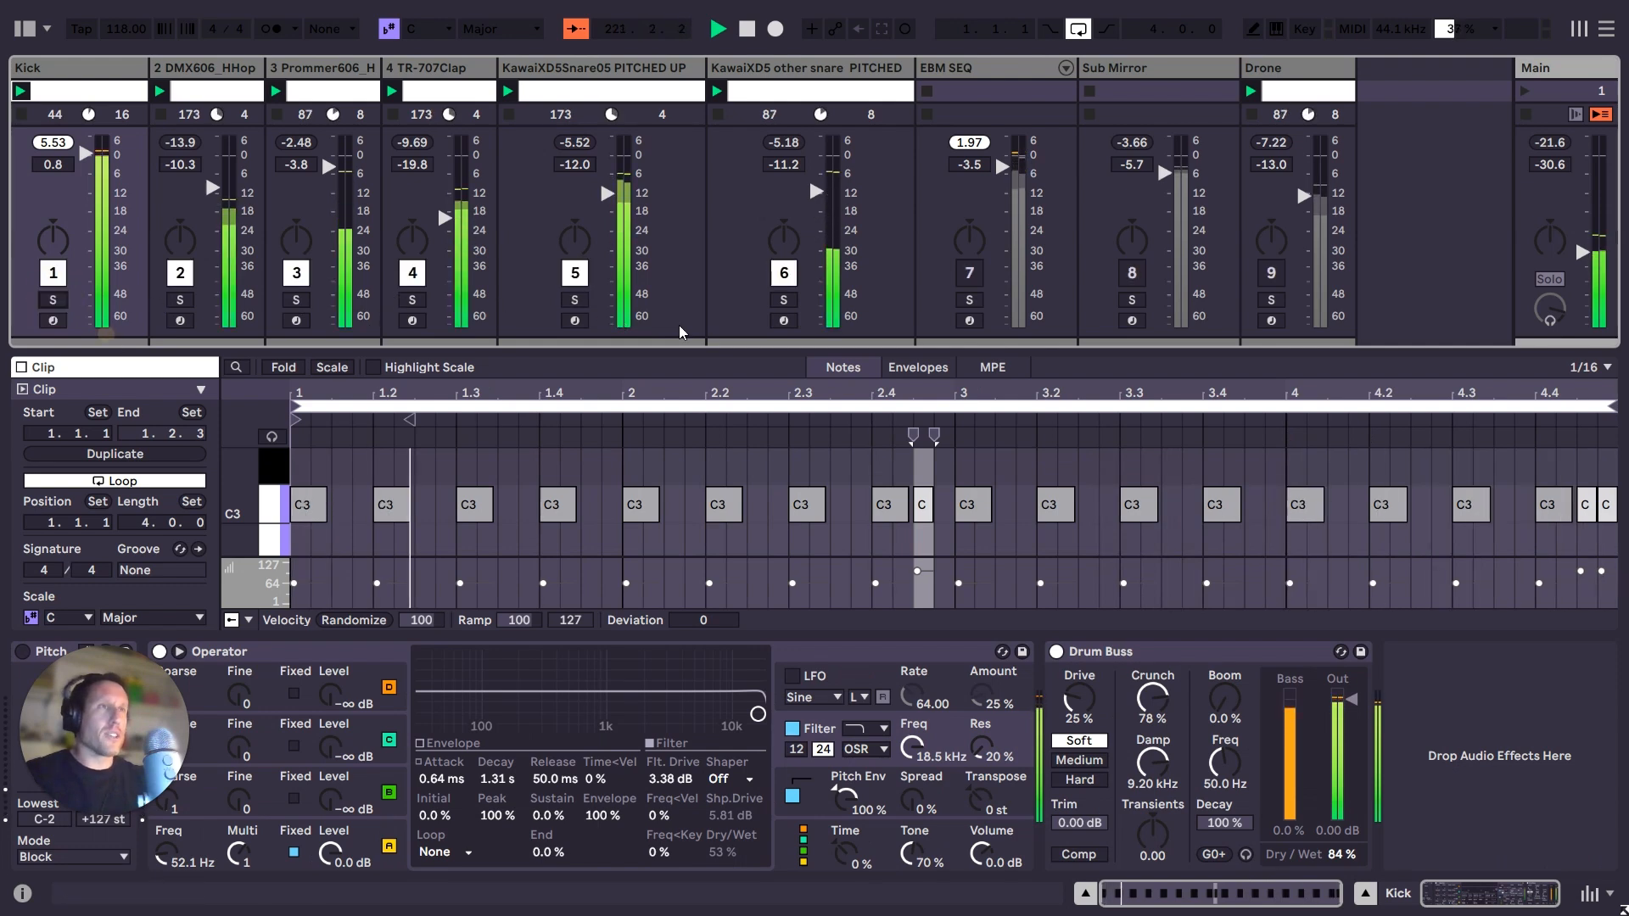
left_click(574, 300)
Solo the KawaiXD5 other snare track and examine its two-note clip and its EQ Eight, Reverb and Drum Buss settings.
left_click(783, 301)
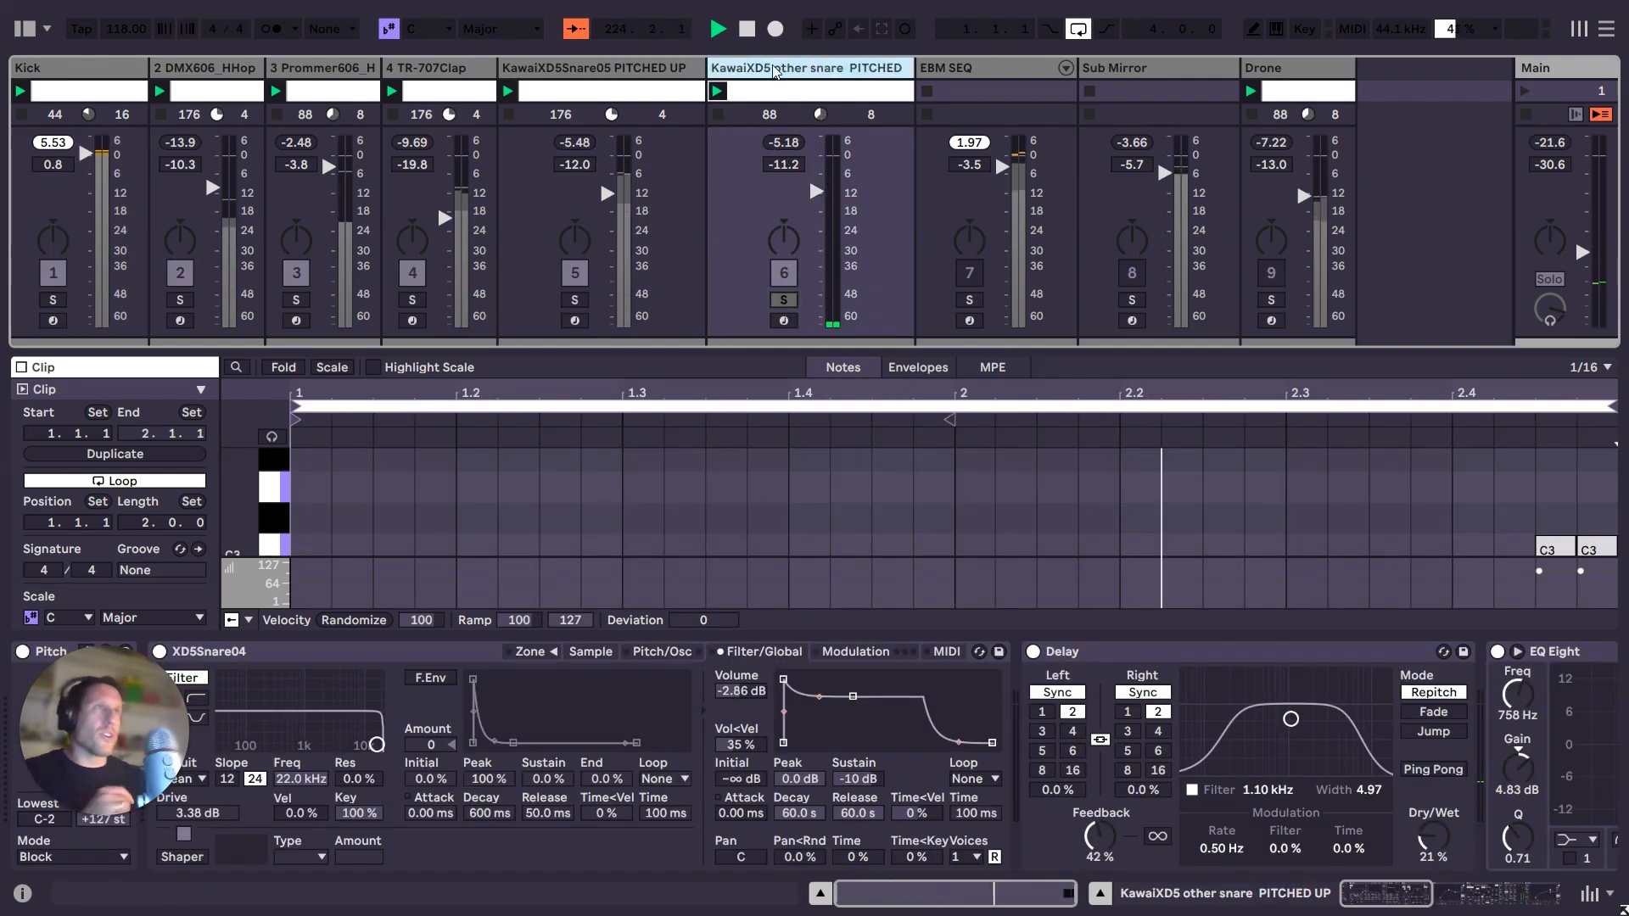
left_click_drag(1399, 895, 1489, 895)
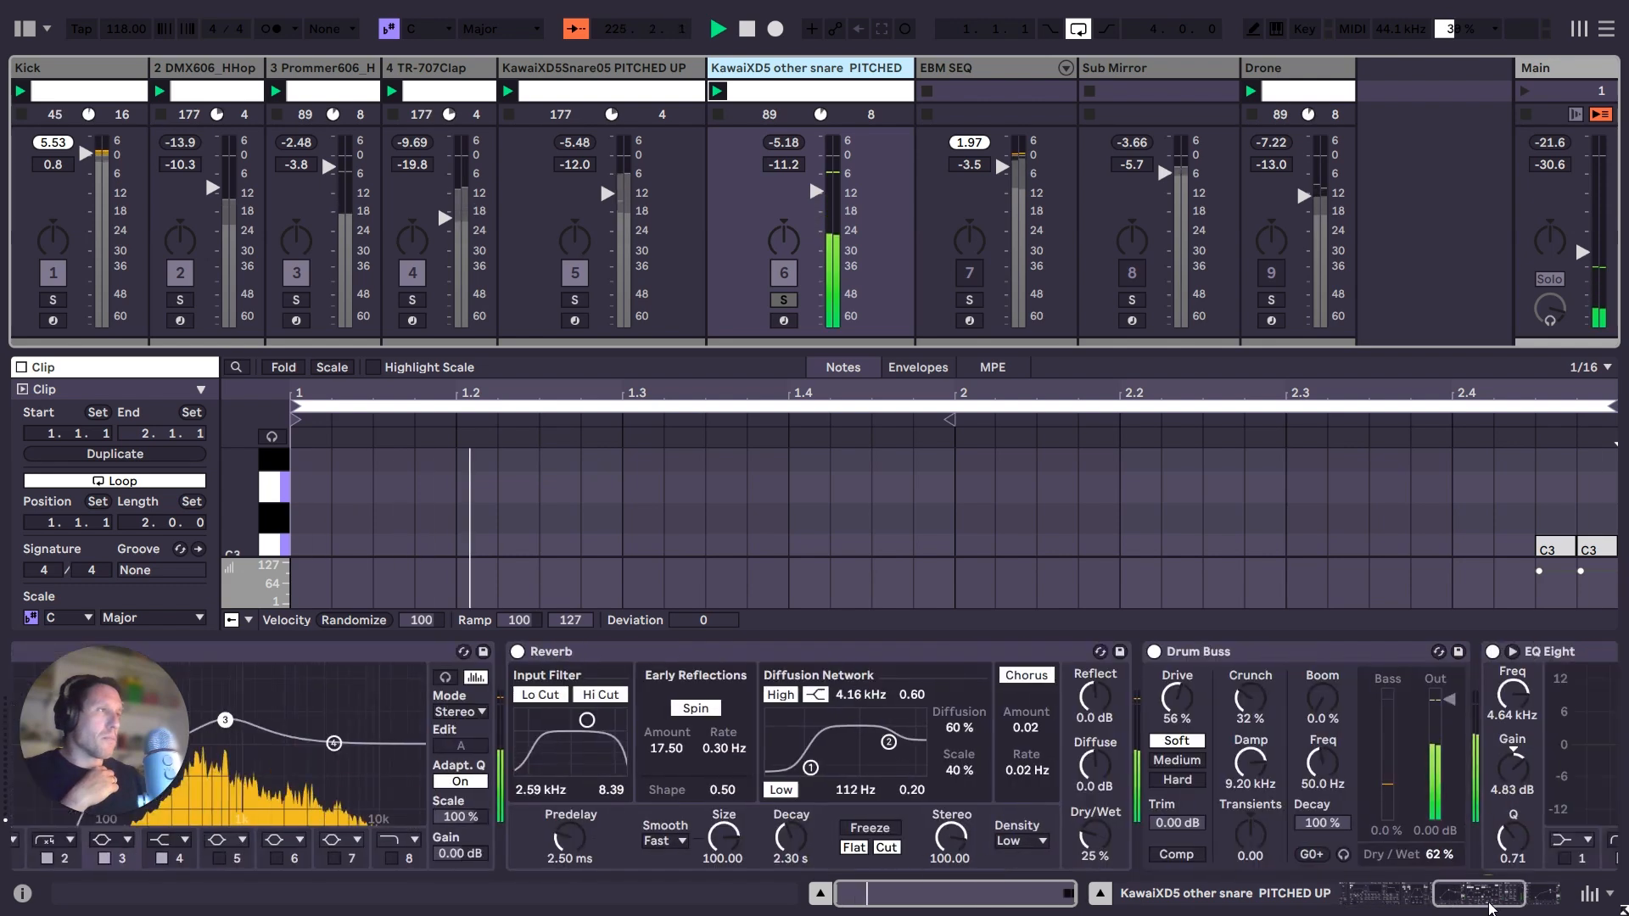
scroll(1551, 545, "down", 1)
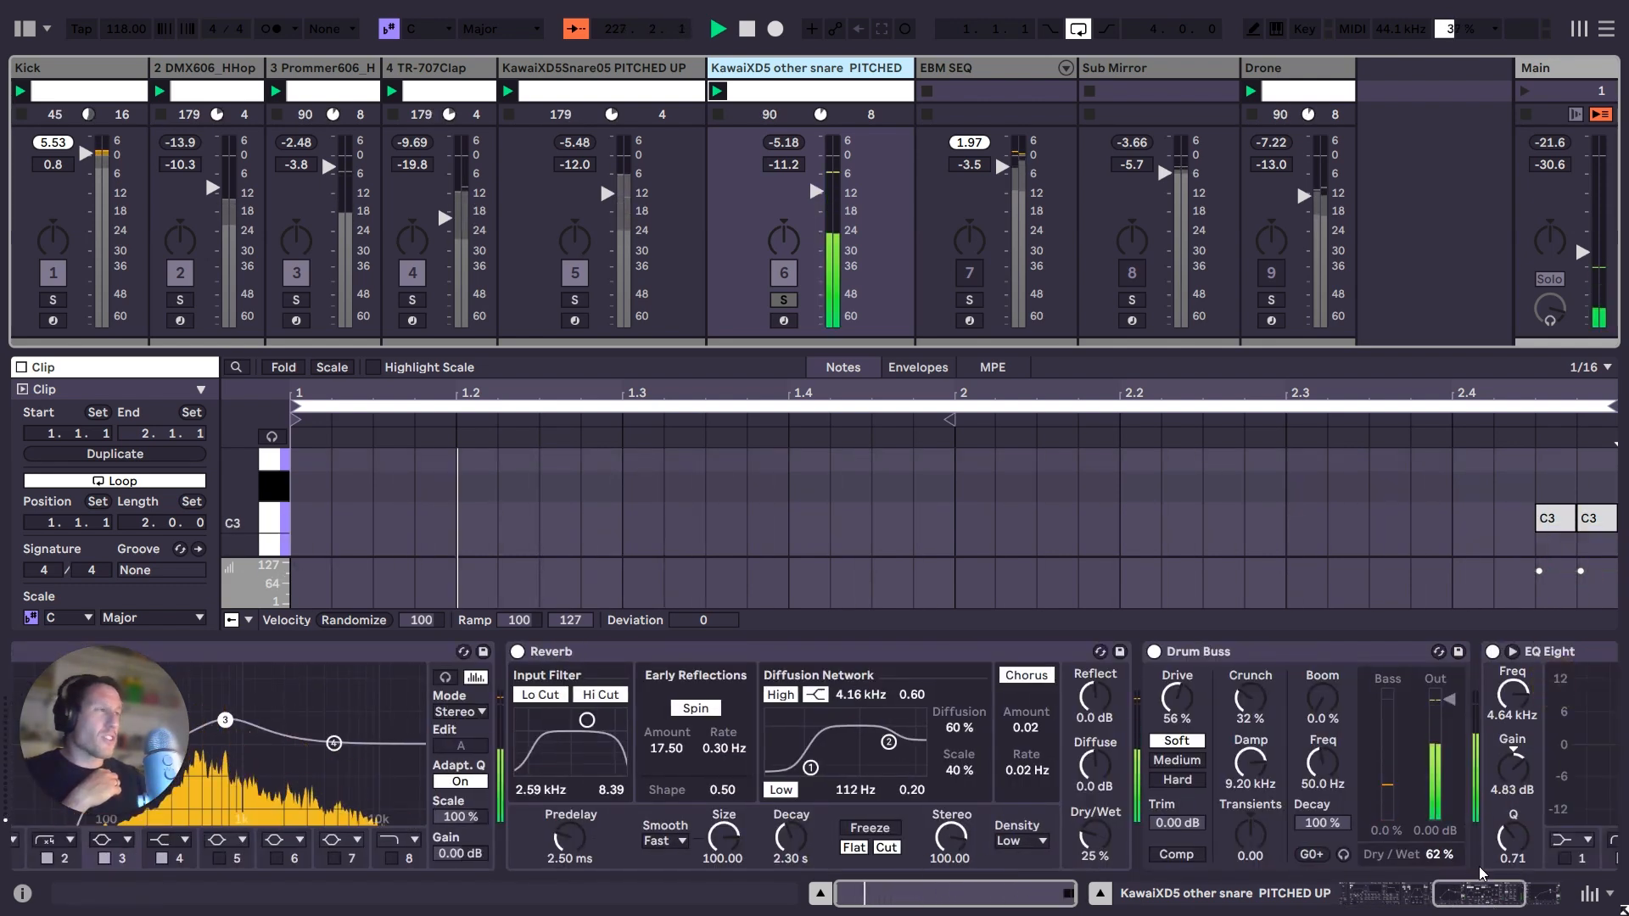
Examine the other snare's device chain, including its Delay, both EQ Eights, Reverb and Drum Buss.
left_click(1516, 893)
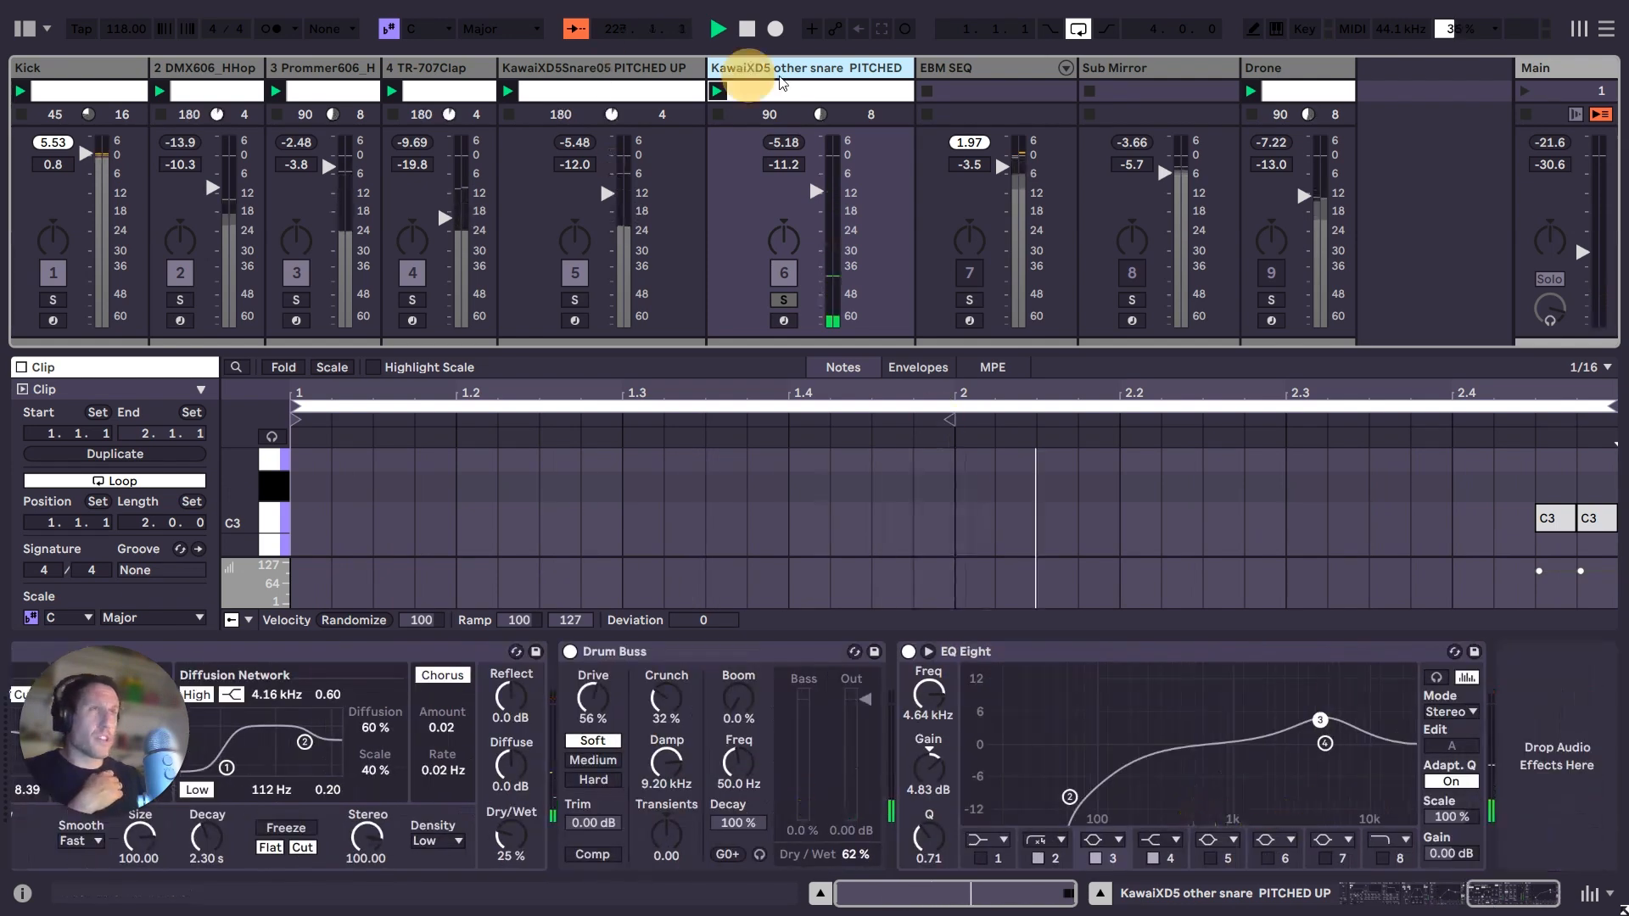
left_click(665, 71)
left_click(776, 71)
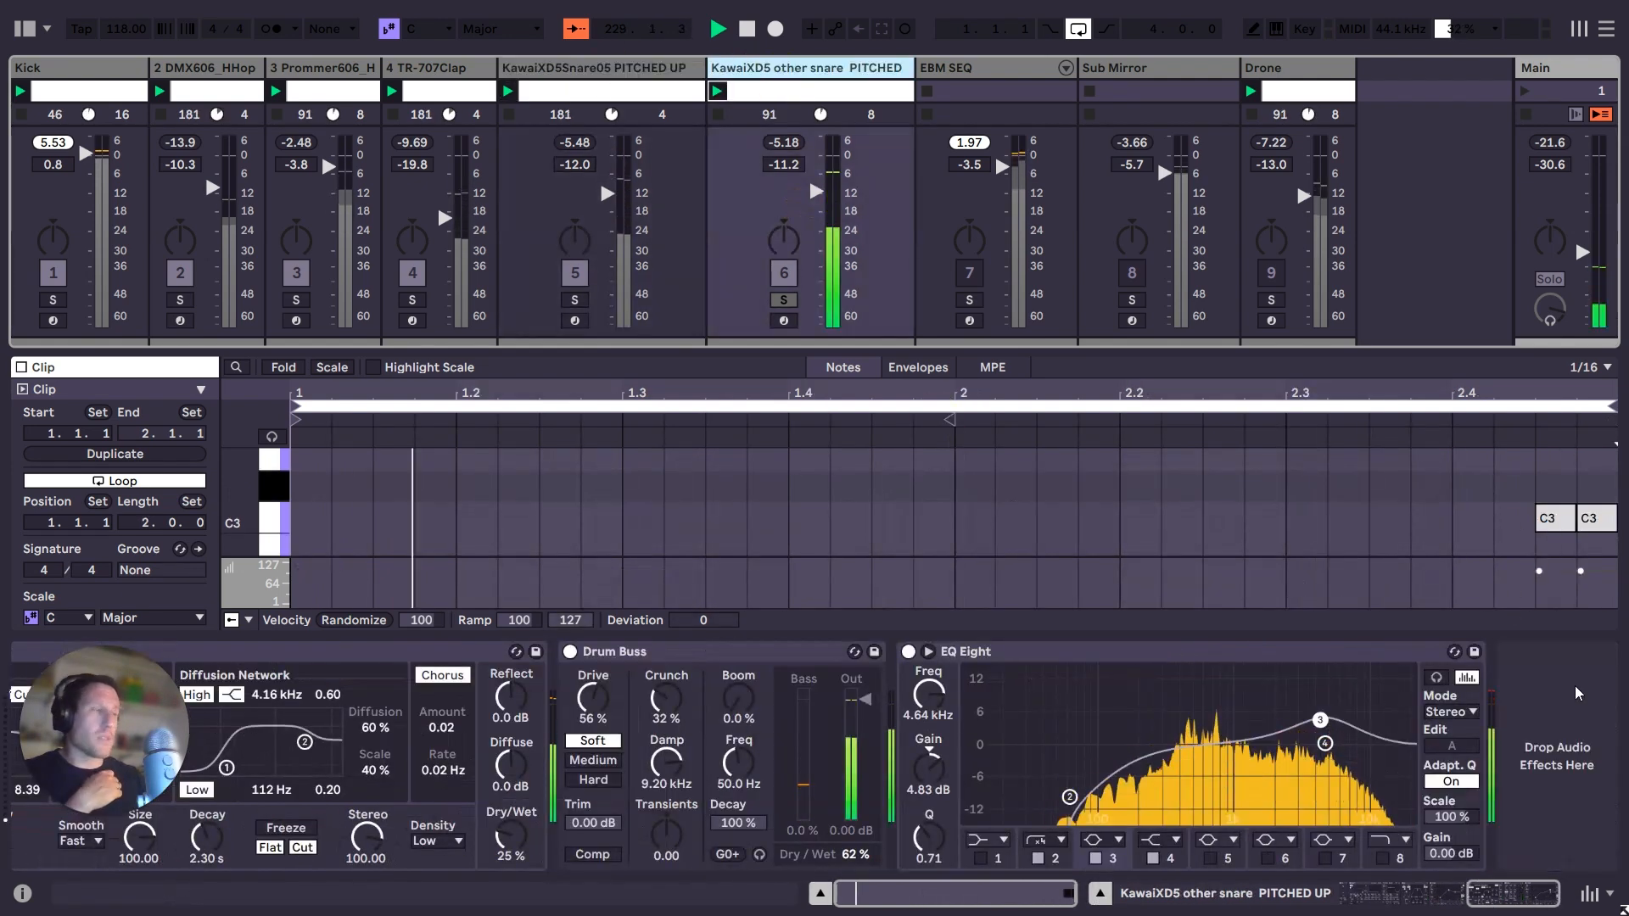
left_click(1472, 896)
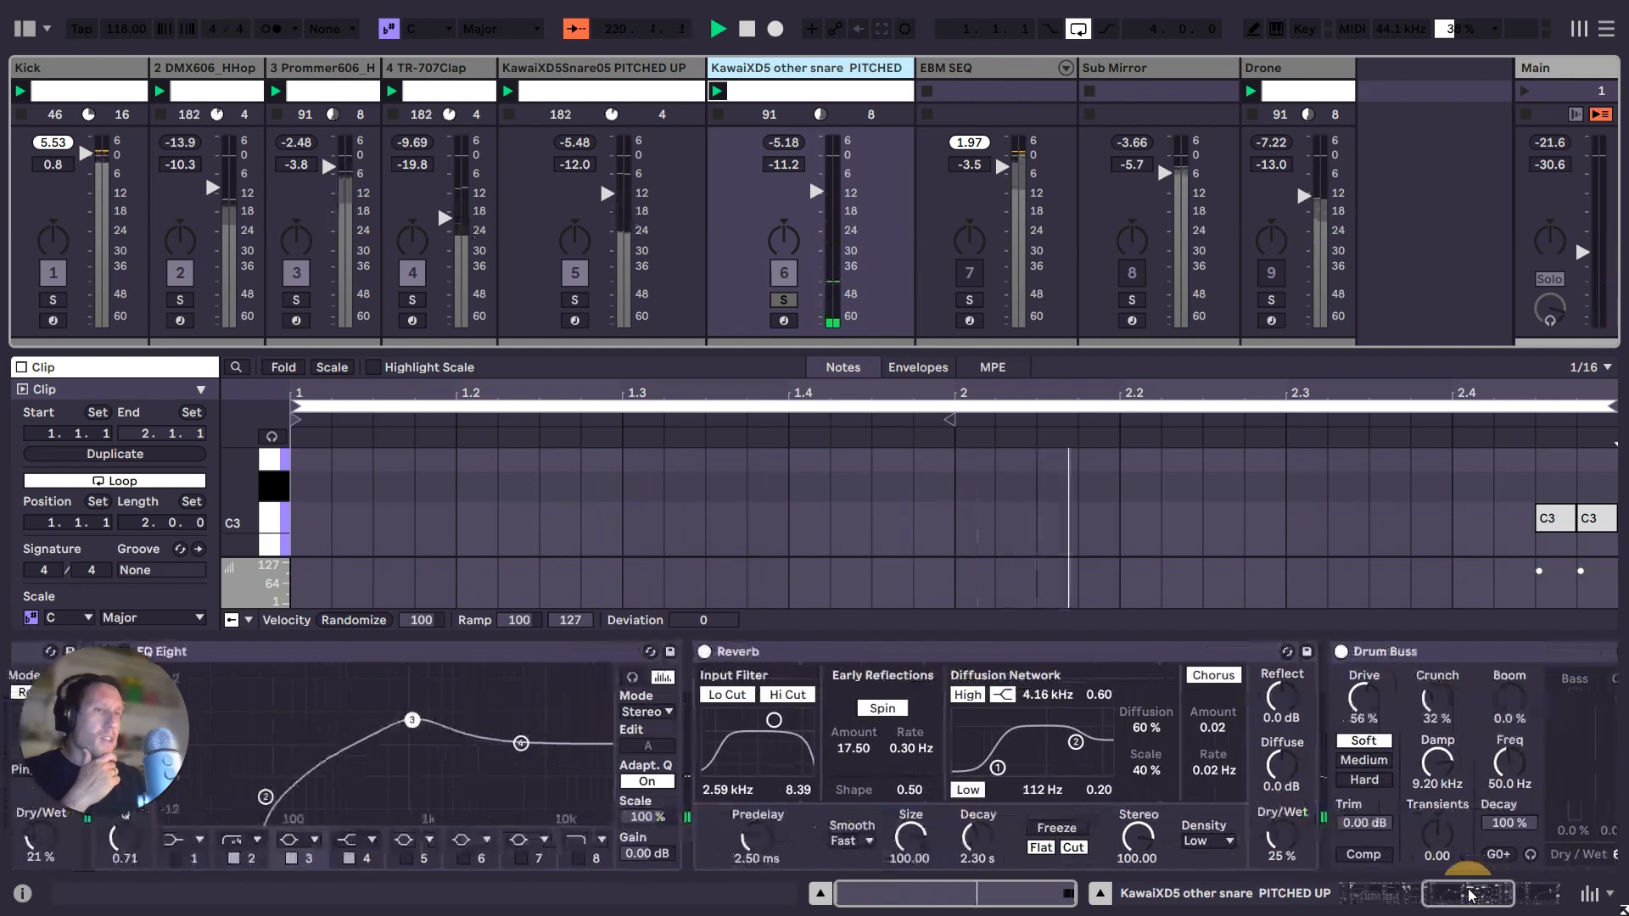
left_click_drag(1472, 895, 1415, 901)
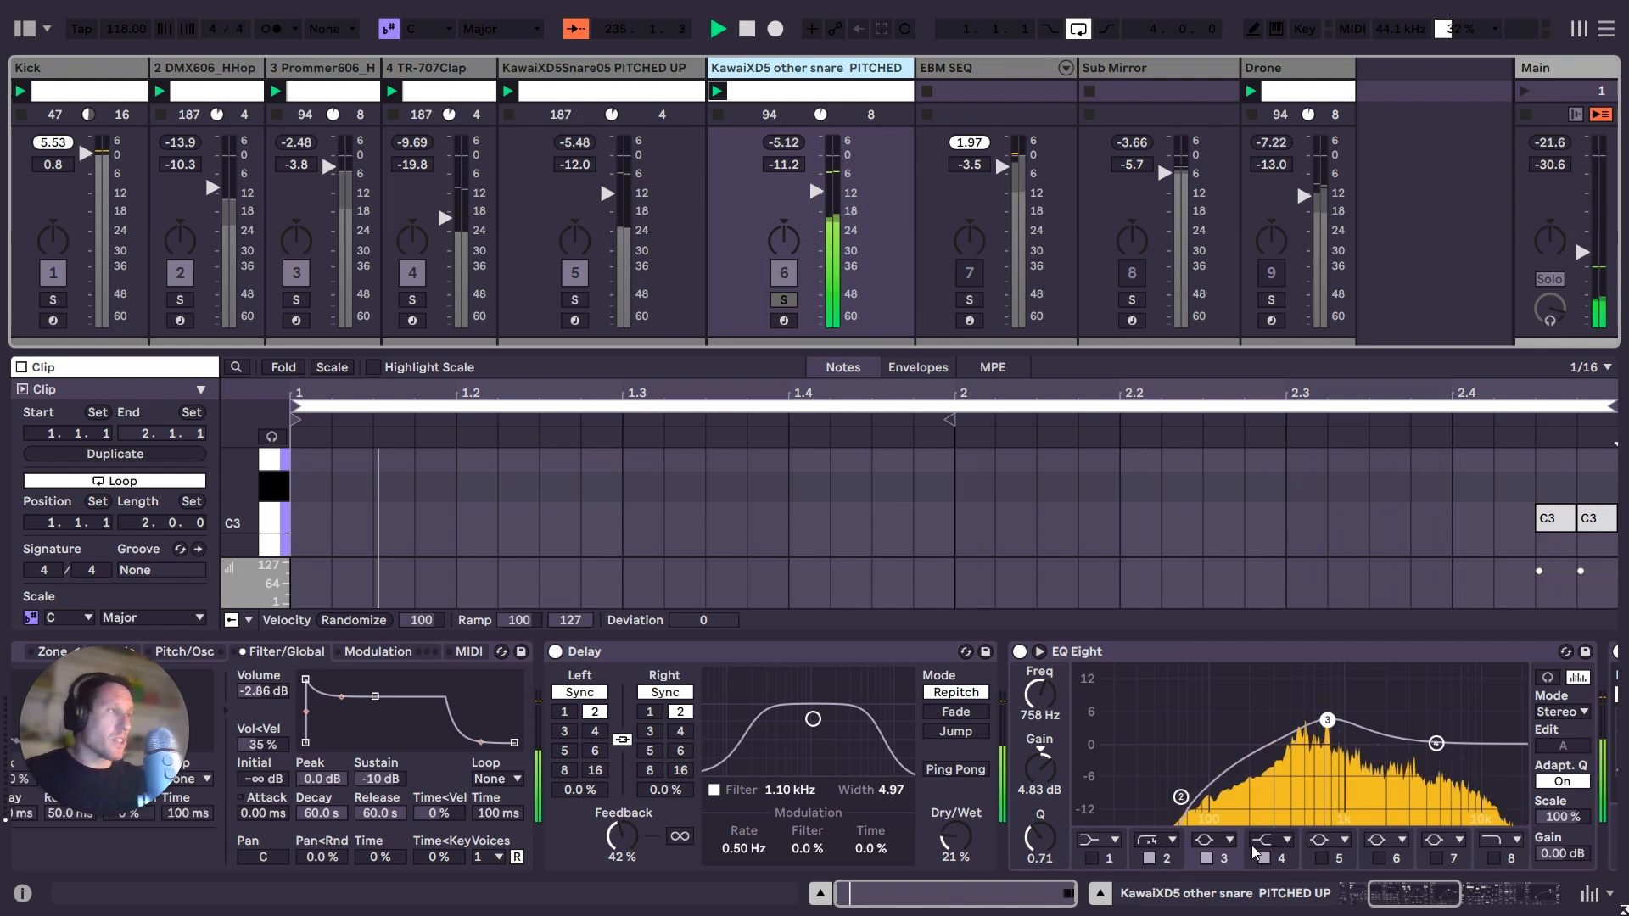
left_click(1532, 901)
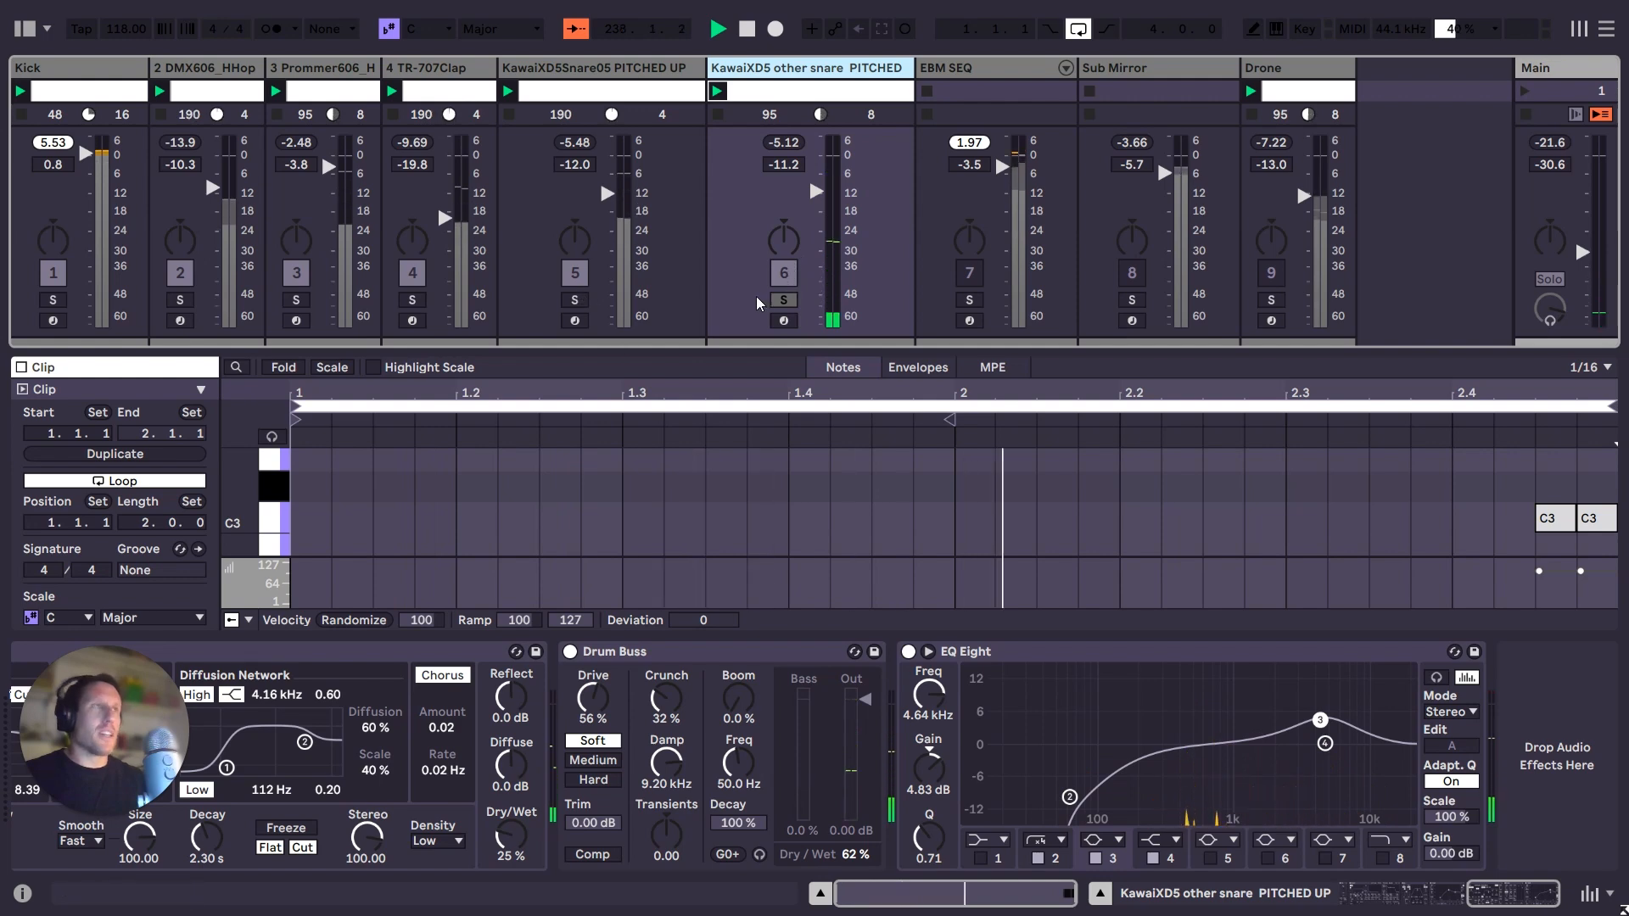
Unsolo the other snare to hear all the drum tracks together, and select the Kick track.
left_click(782, 292)
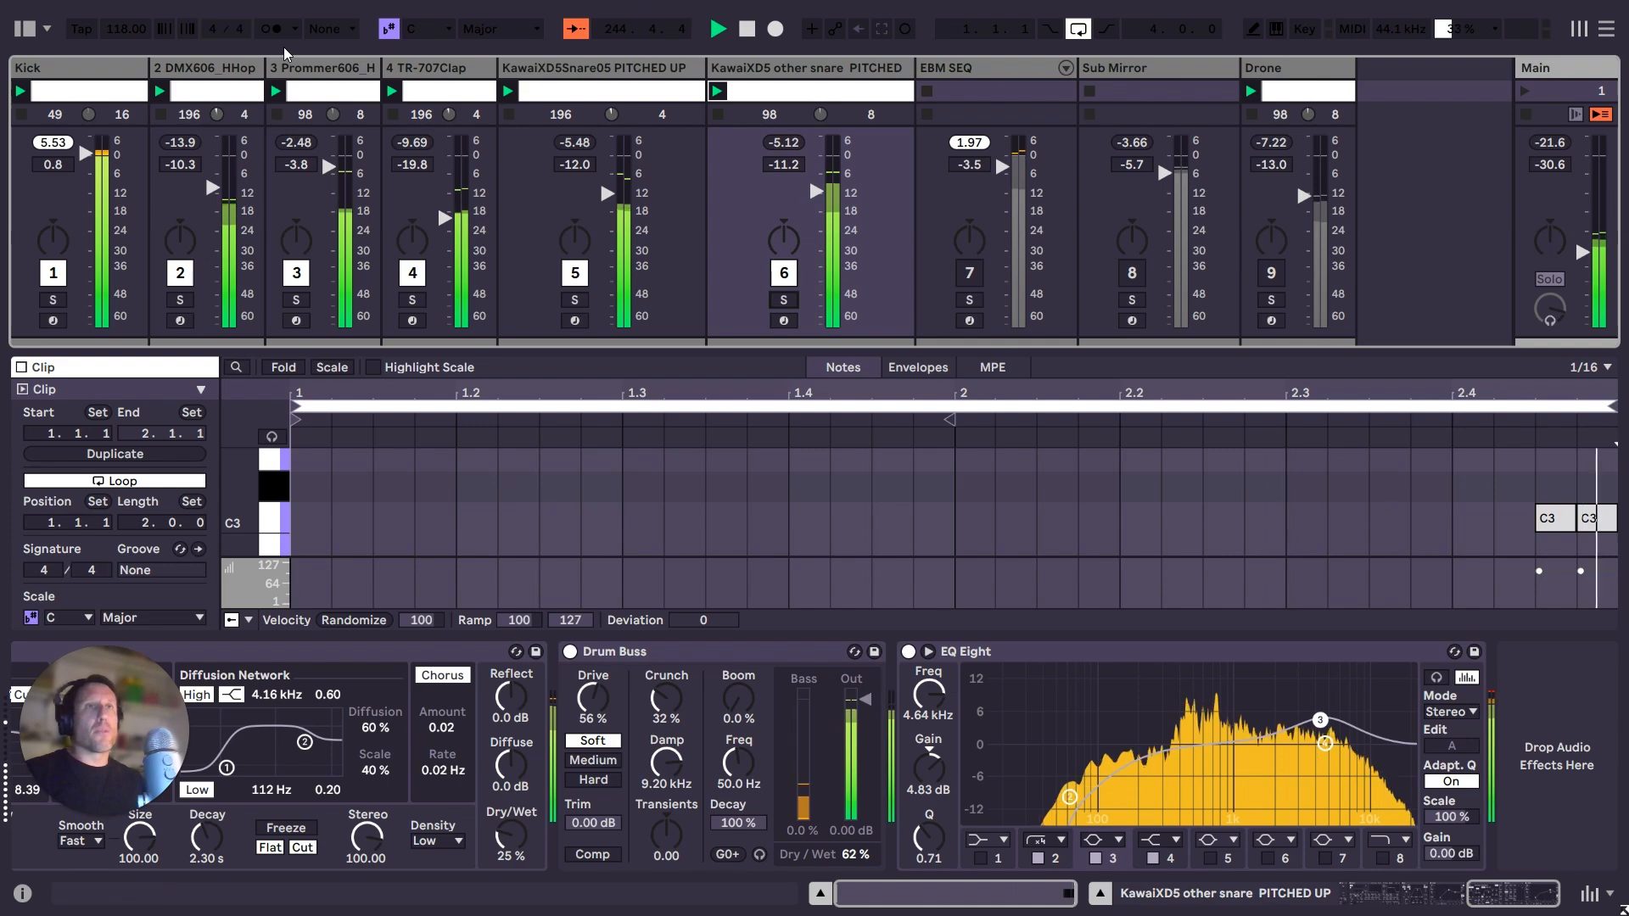
left_click(113, 75)
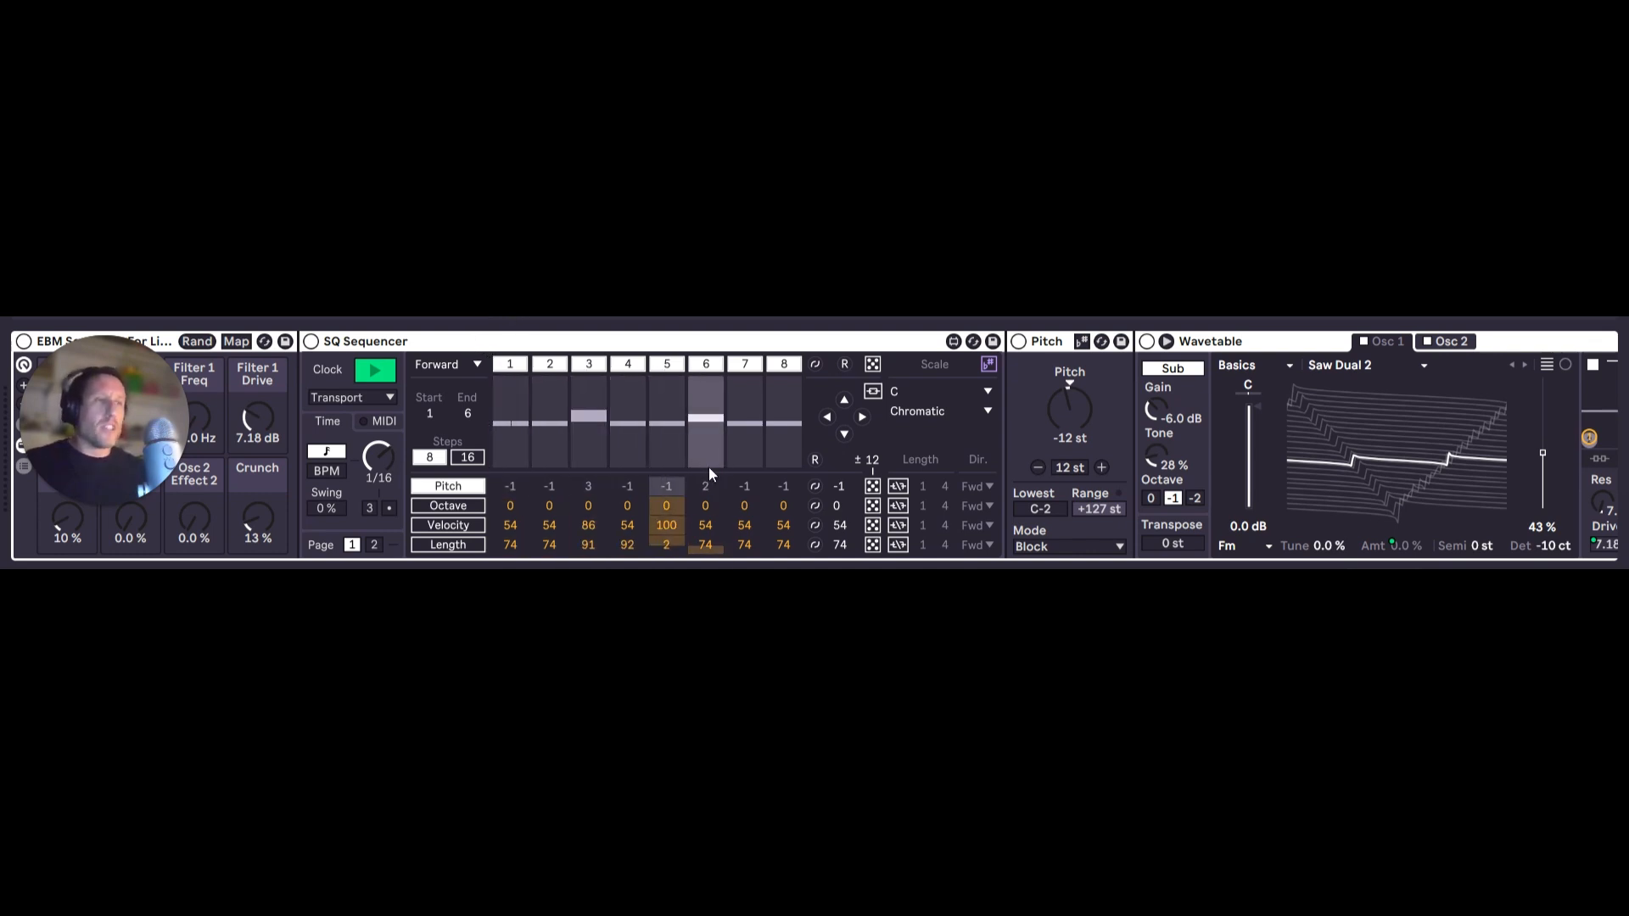
Try ending the SQ Sequencer's pattern at step 5 and at step 7, and return the end to 6.
left_click(472, 413)
left_click(468, 414)
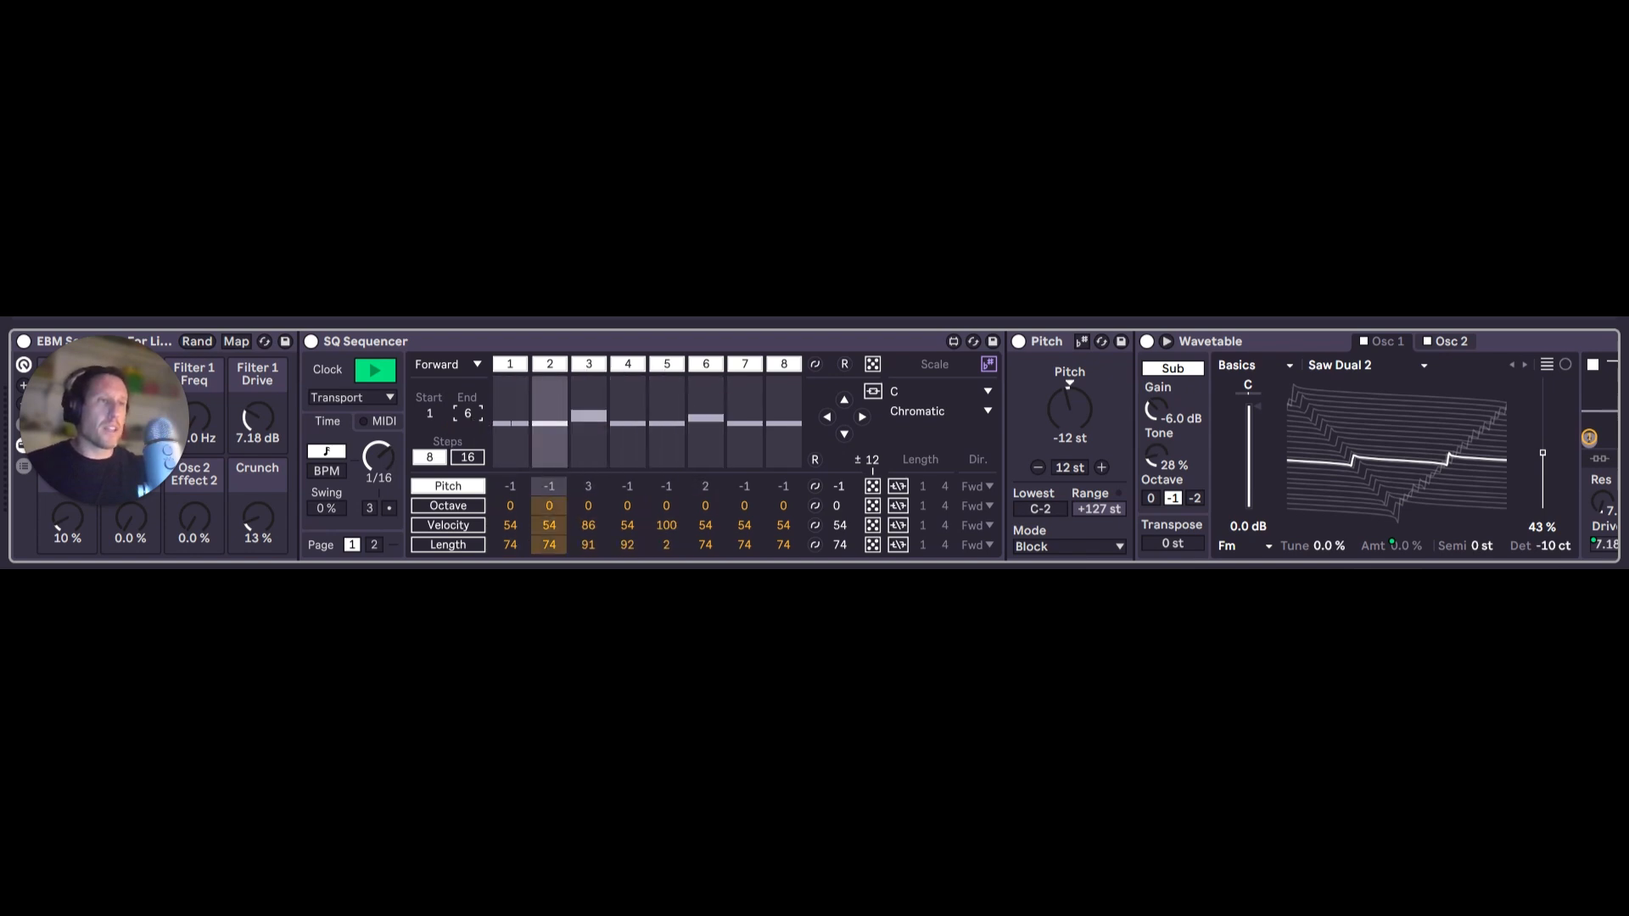
key("Down")
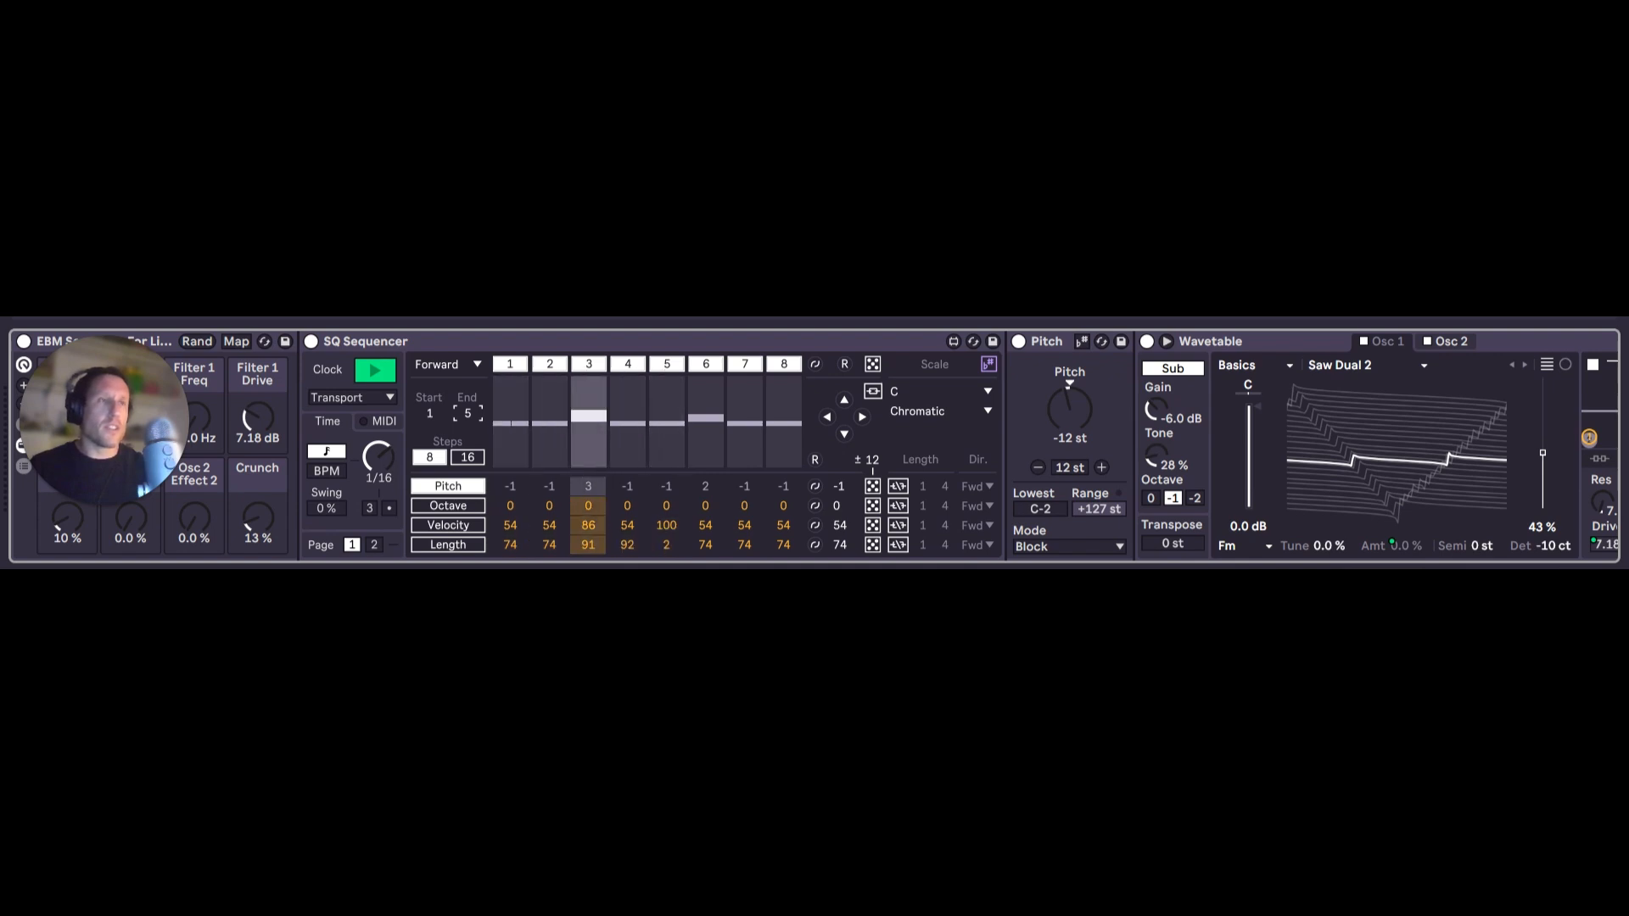
key("Up")
key("Up")
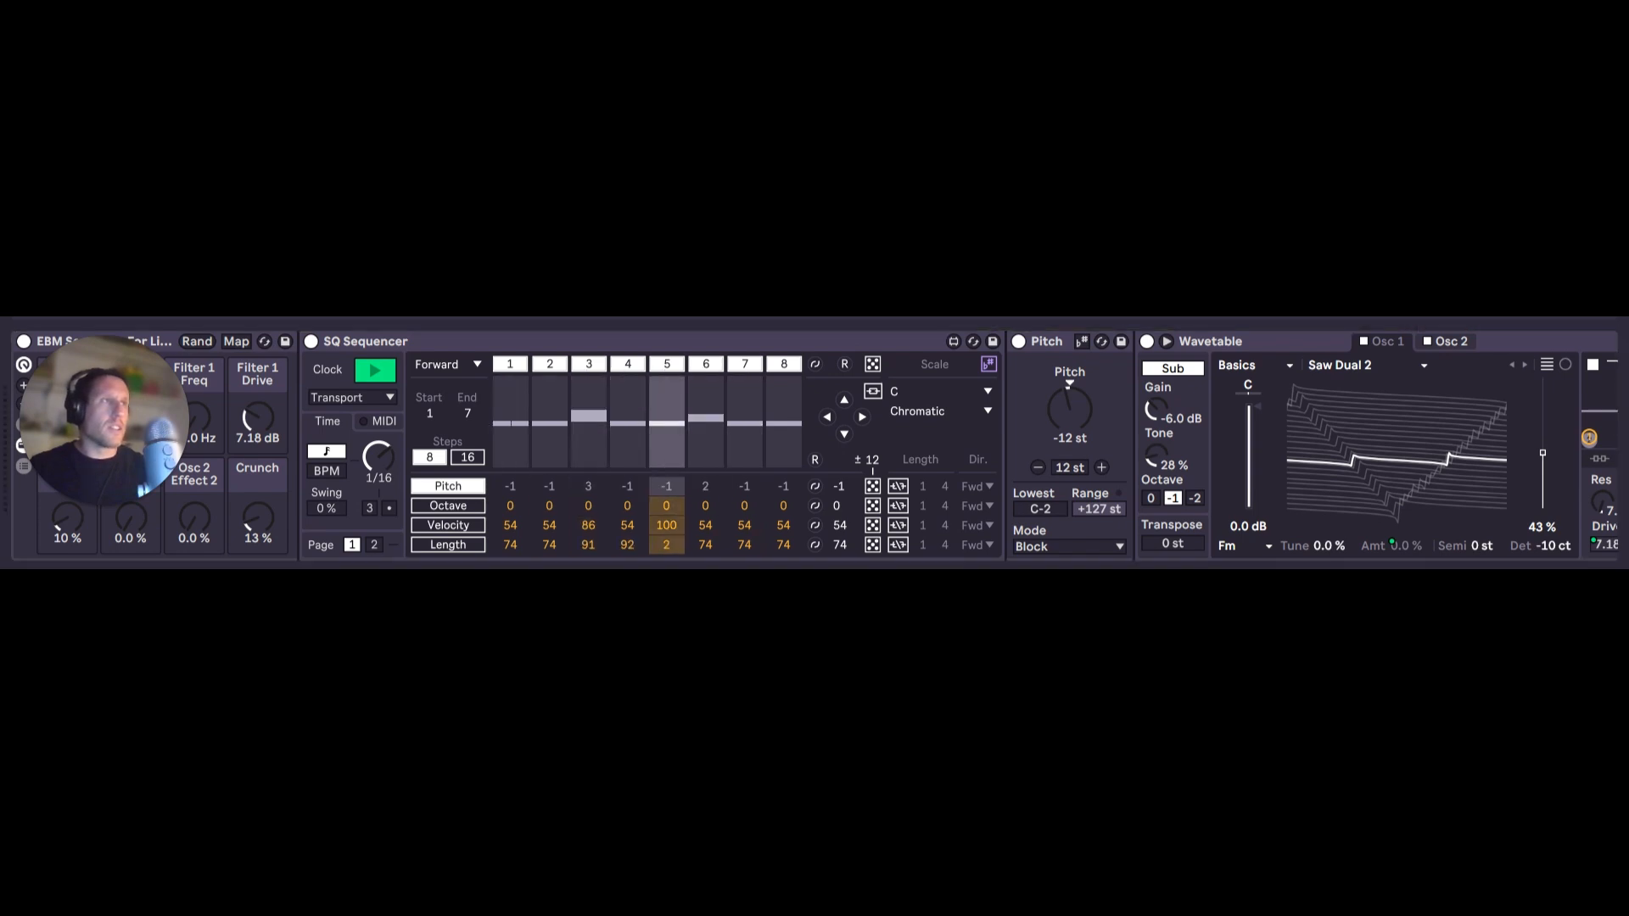
left_click(466, 415)
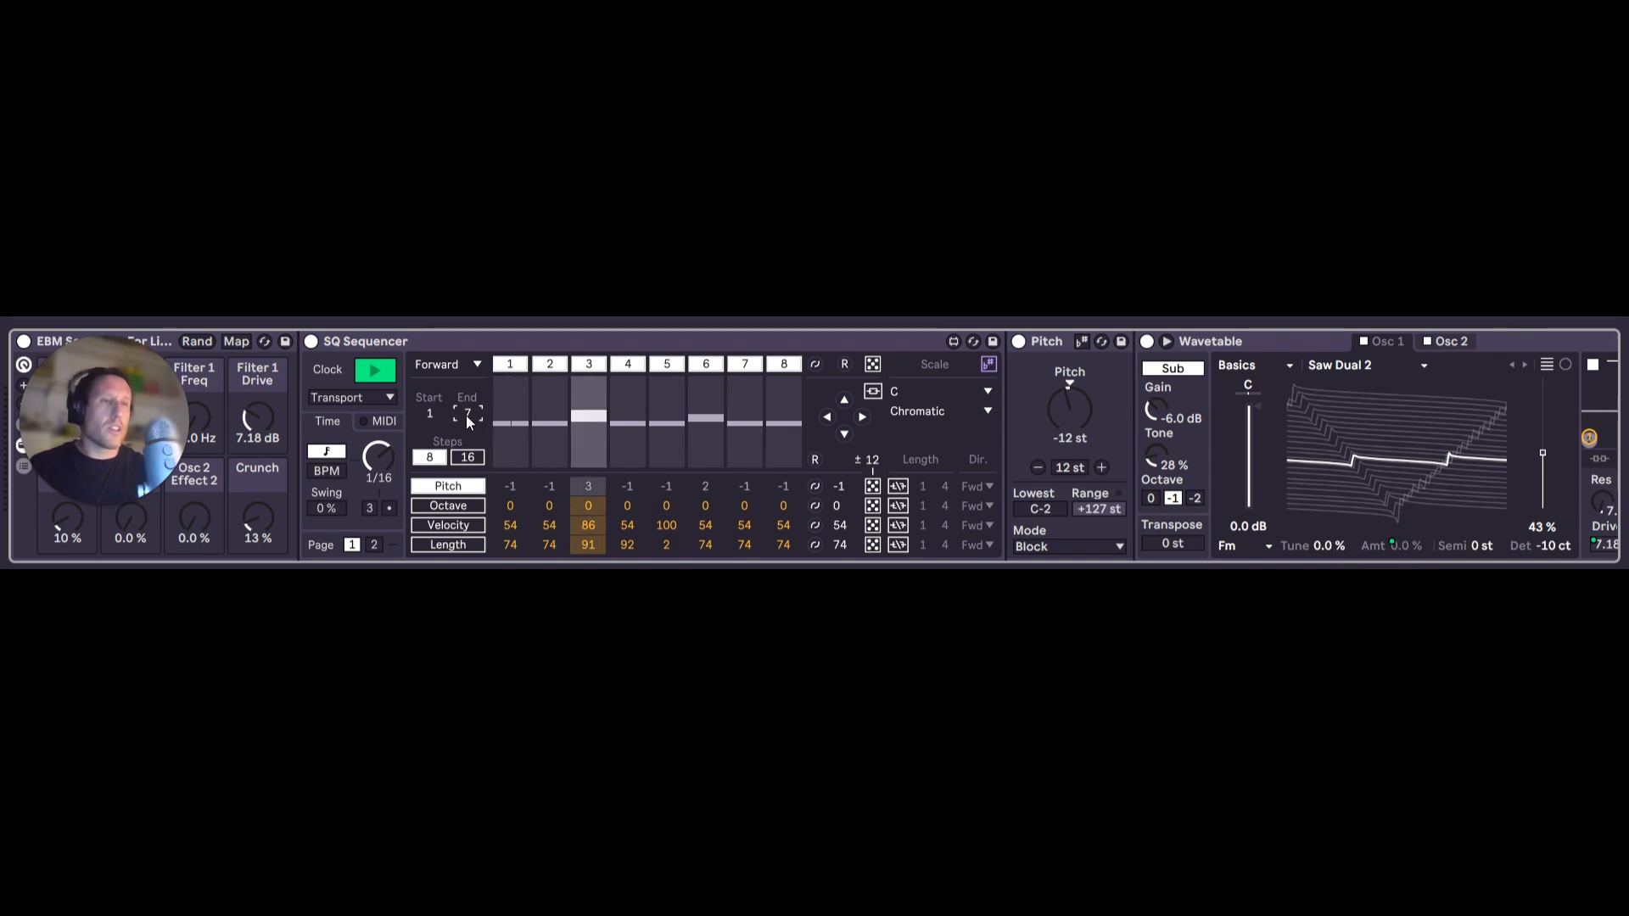
key("Down")
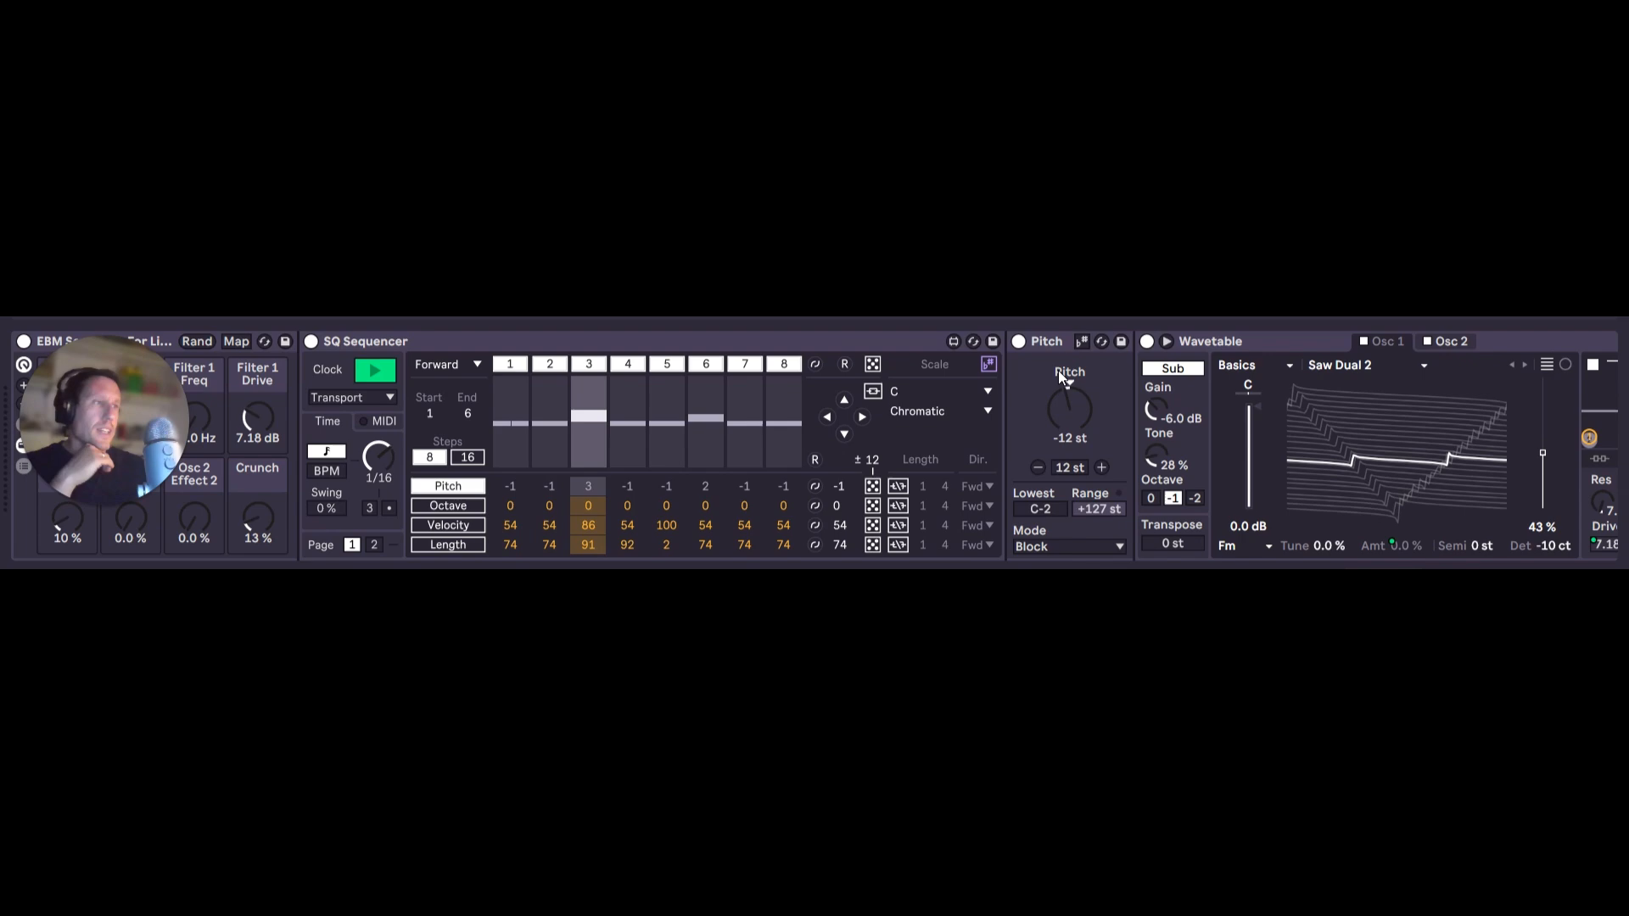
Look over the Pitch device, SQ Sequencer and Wavetable in the EBM sequence rack.
left_click(1051, 342)
left_click_drag(1377, 584, 1344, 562)
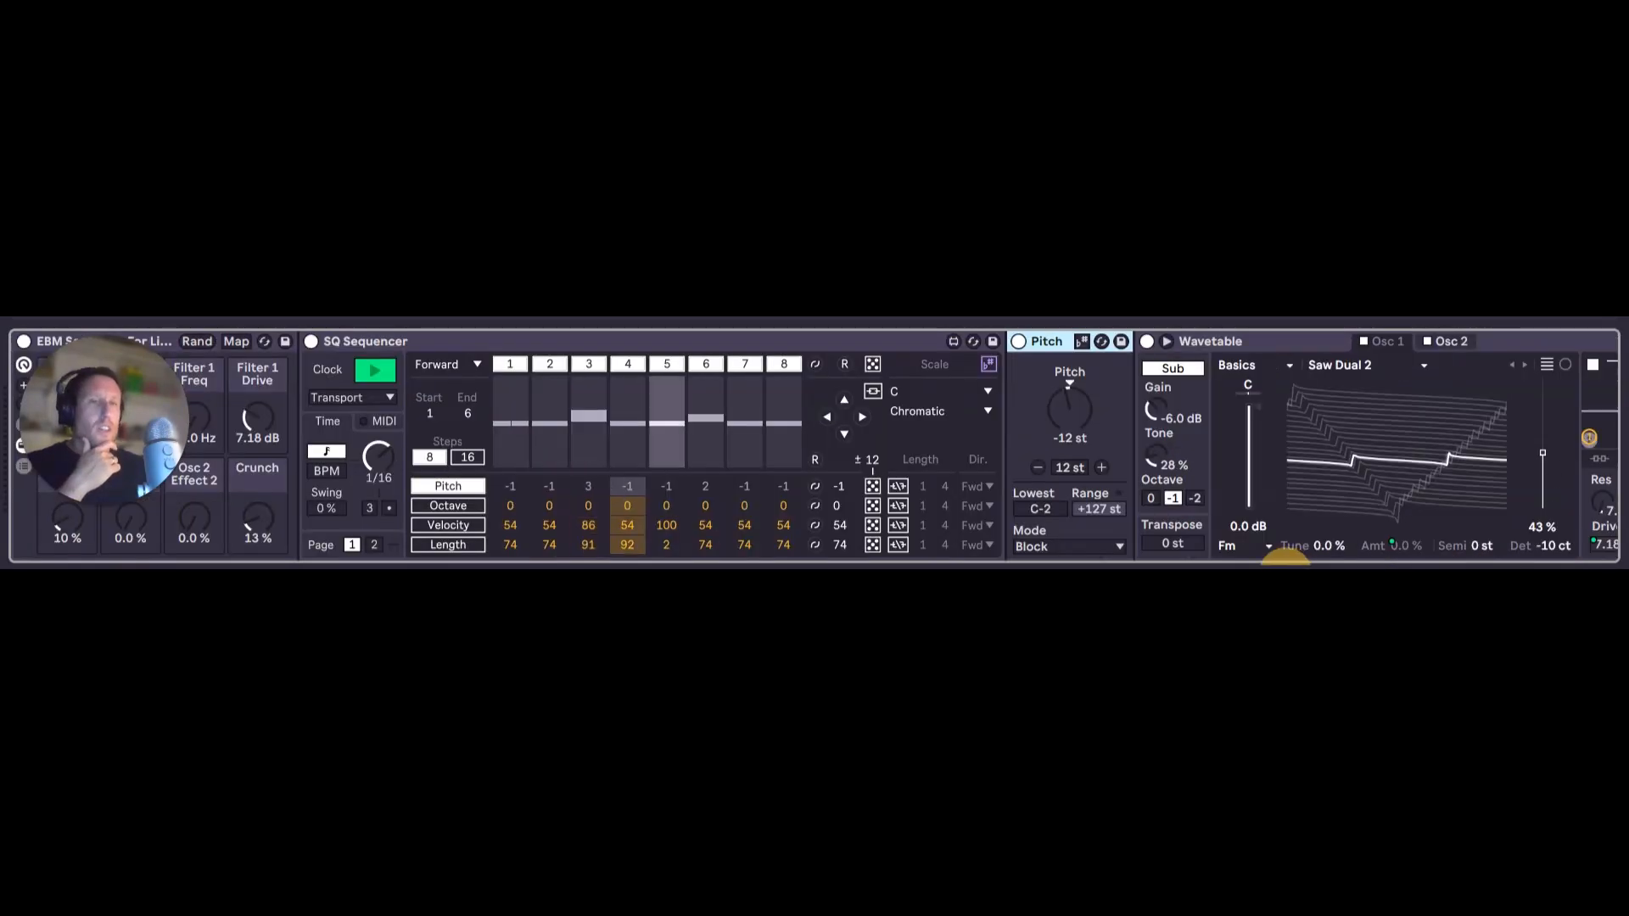
left_click(833, 341)
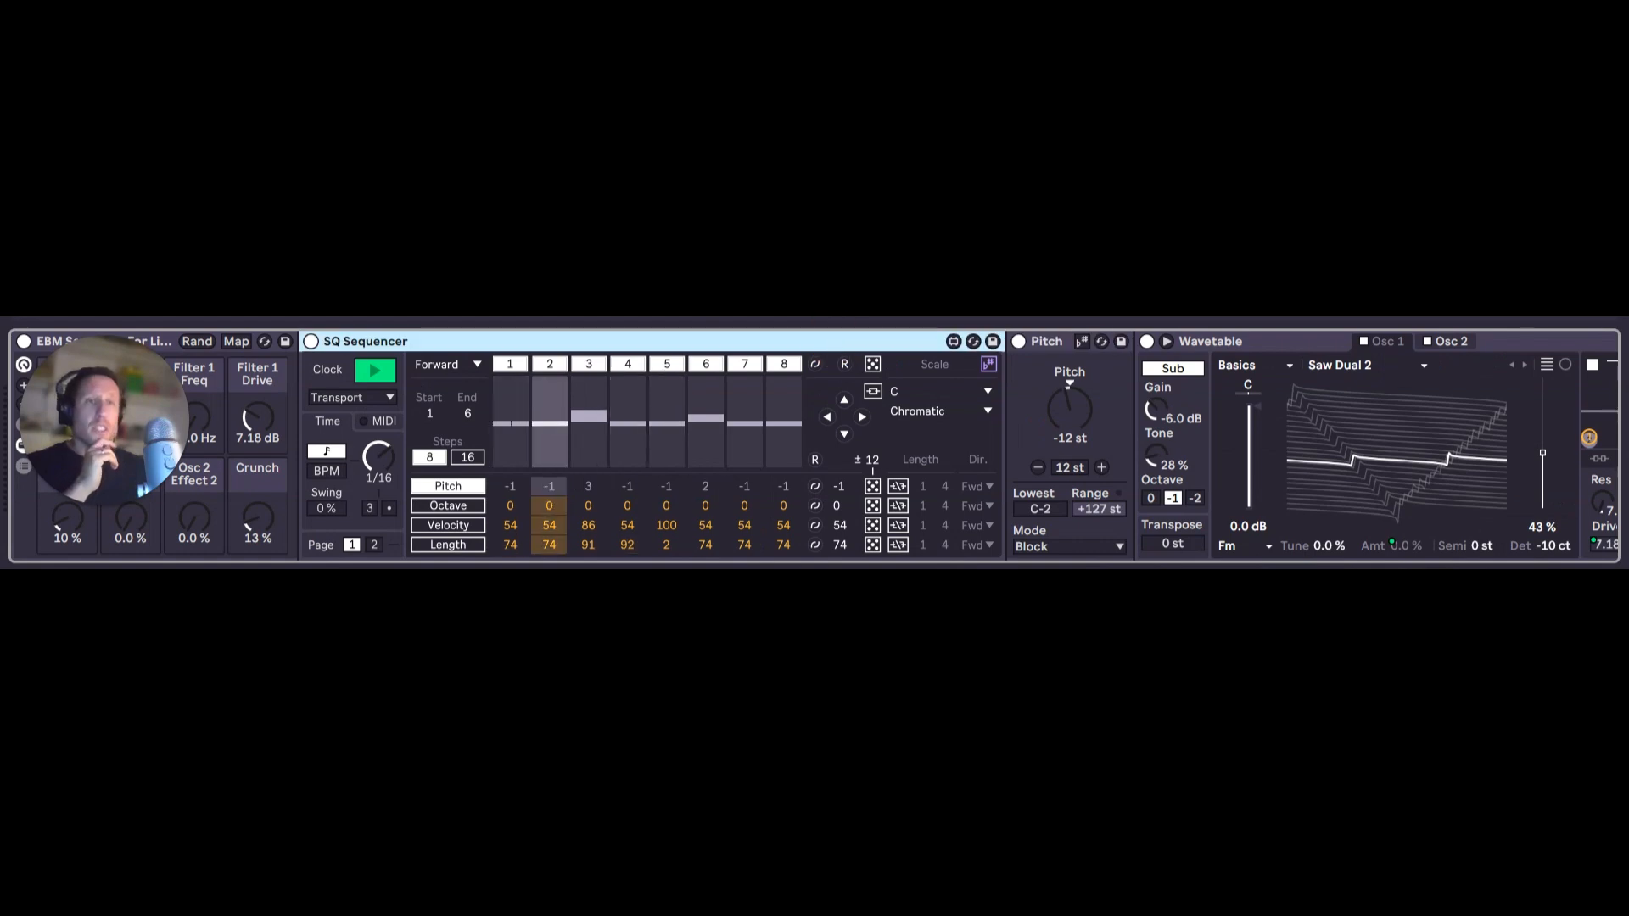
scroll(814, 445, "right", 6)
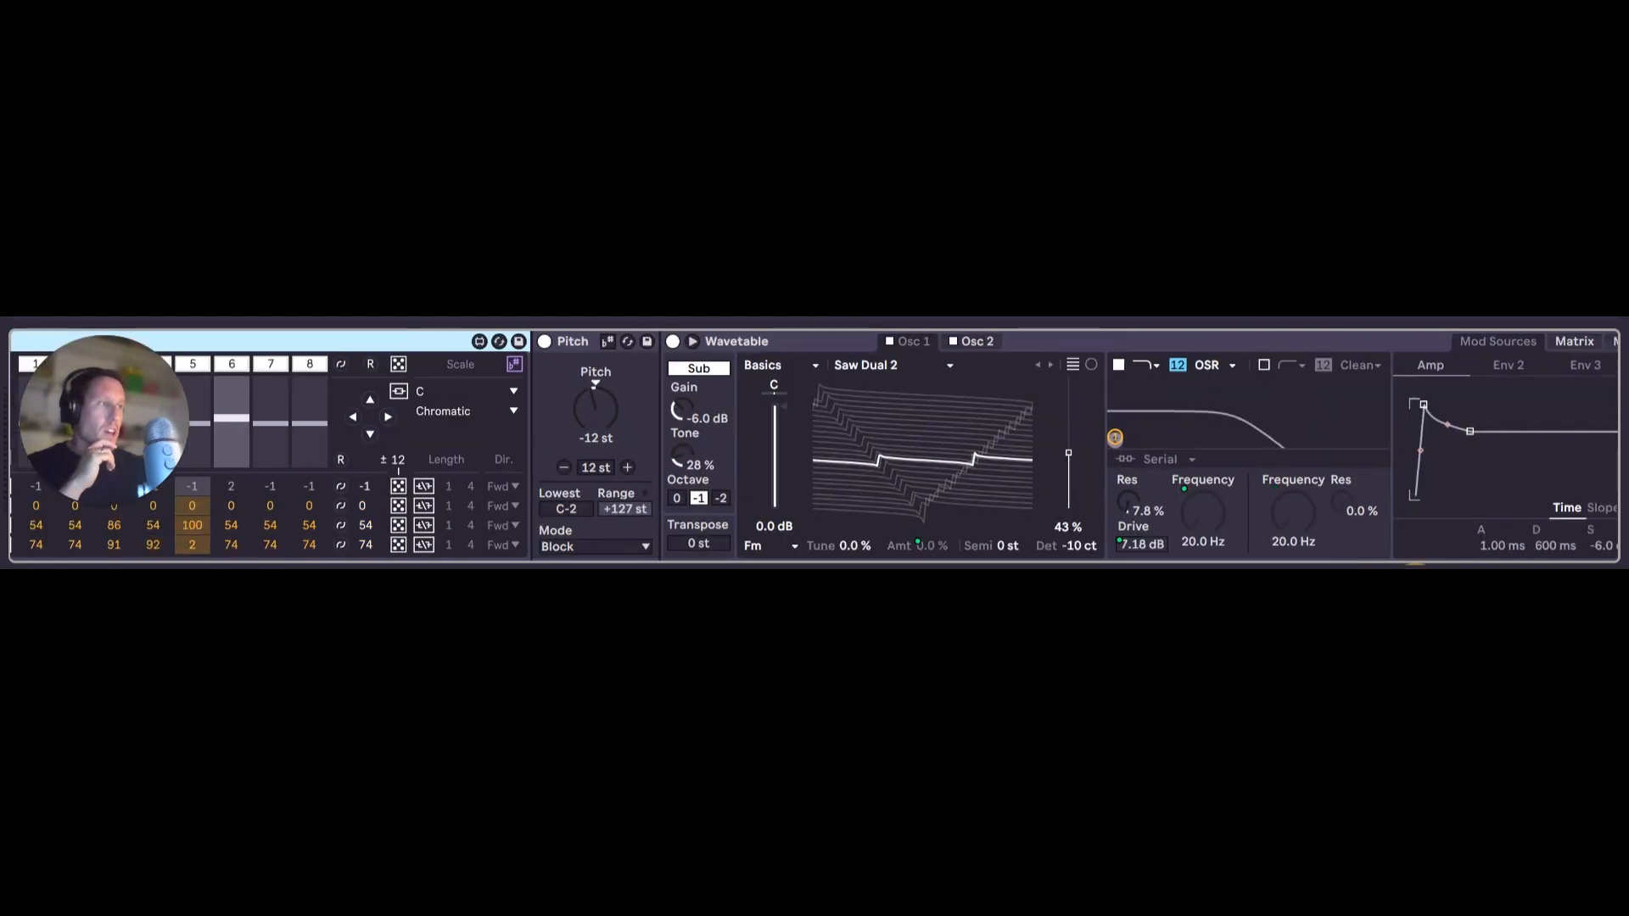
Raise the EBM sequence rack's Osc 1 Effect 2 macro to 15 %.
scroll(815, 444, "left", 6)
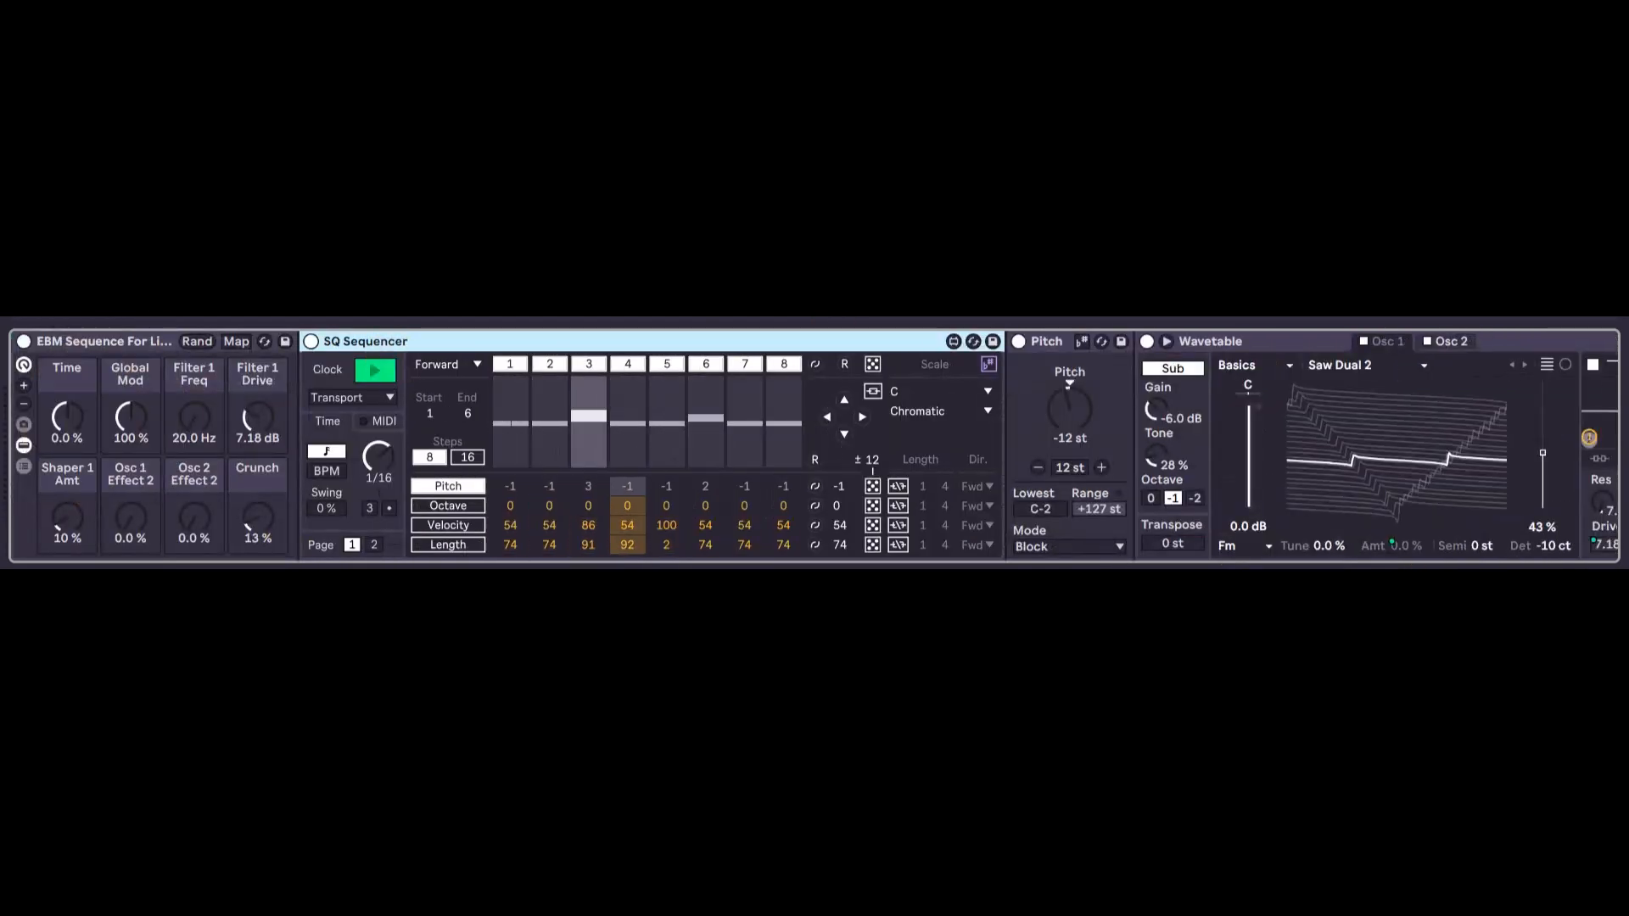
left_click(193, 418)
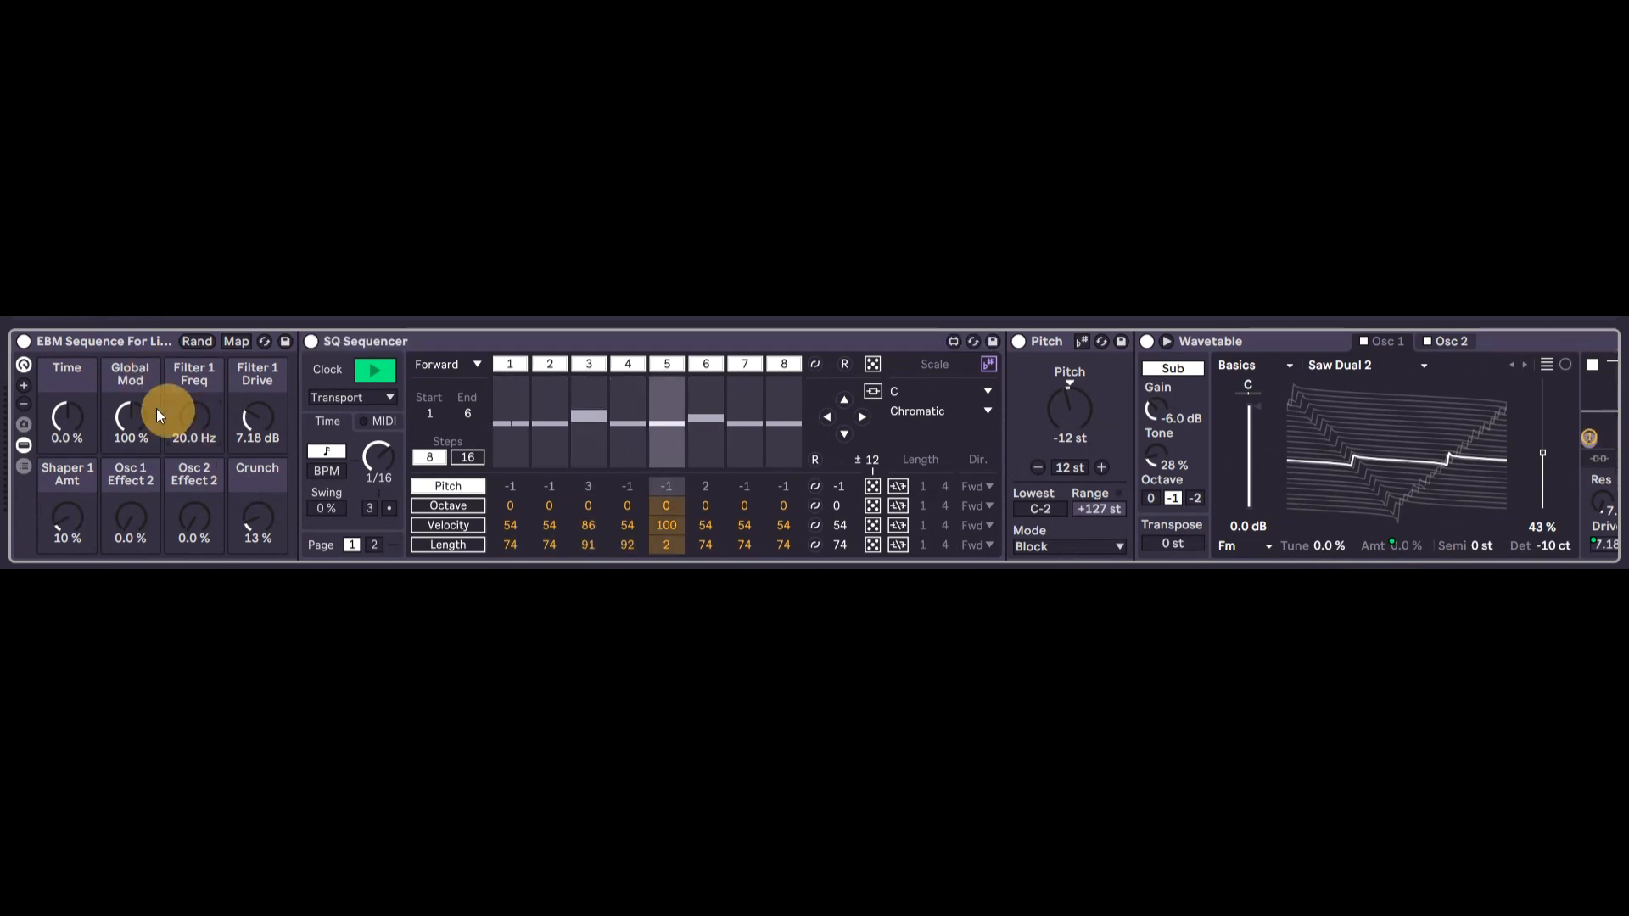
mouse_move(131, 520)
left_mouse_down()
mouse_move(132, 475)
mouse_move(130, 526)
left_mouse_up()
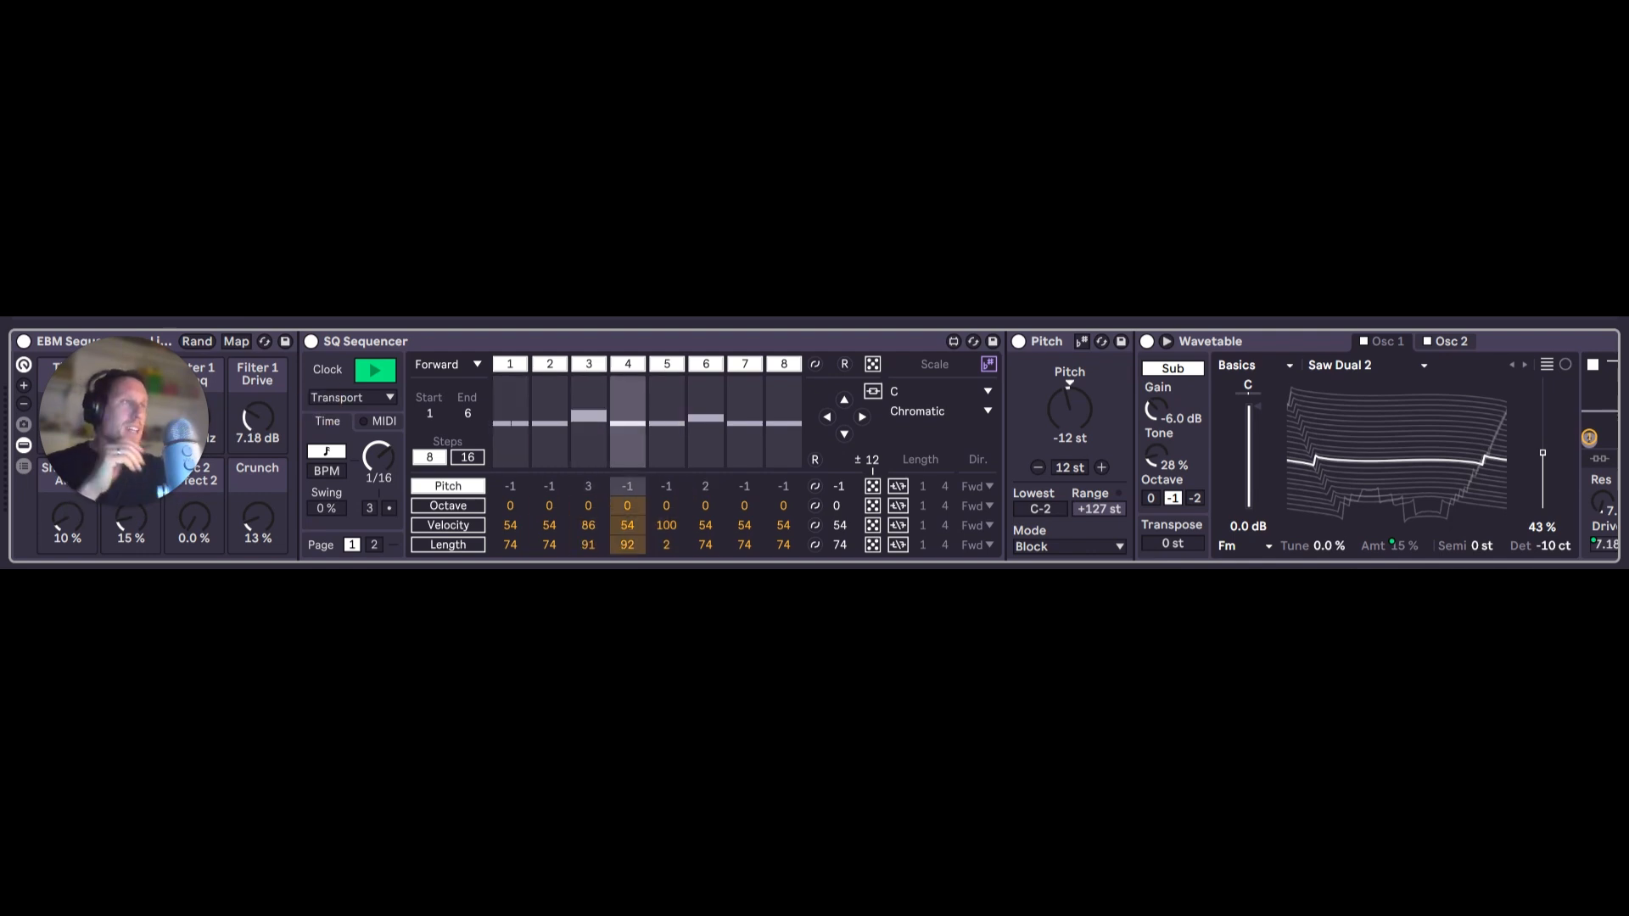
Examine the chain from the SQ Sequencer through Pitch and Wavetable to Roar, including Wavetable's oscillator, filter and envelope settings.
left_click(661, 341)
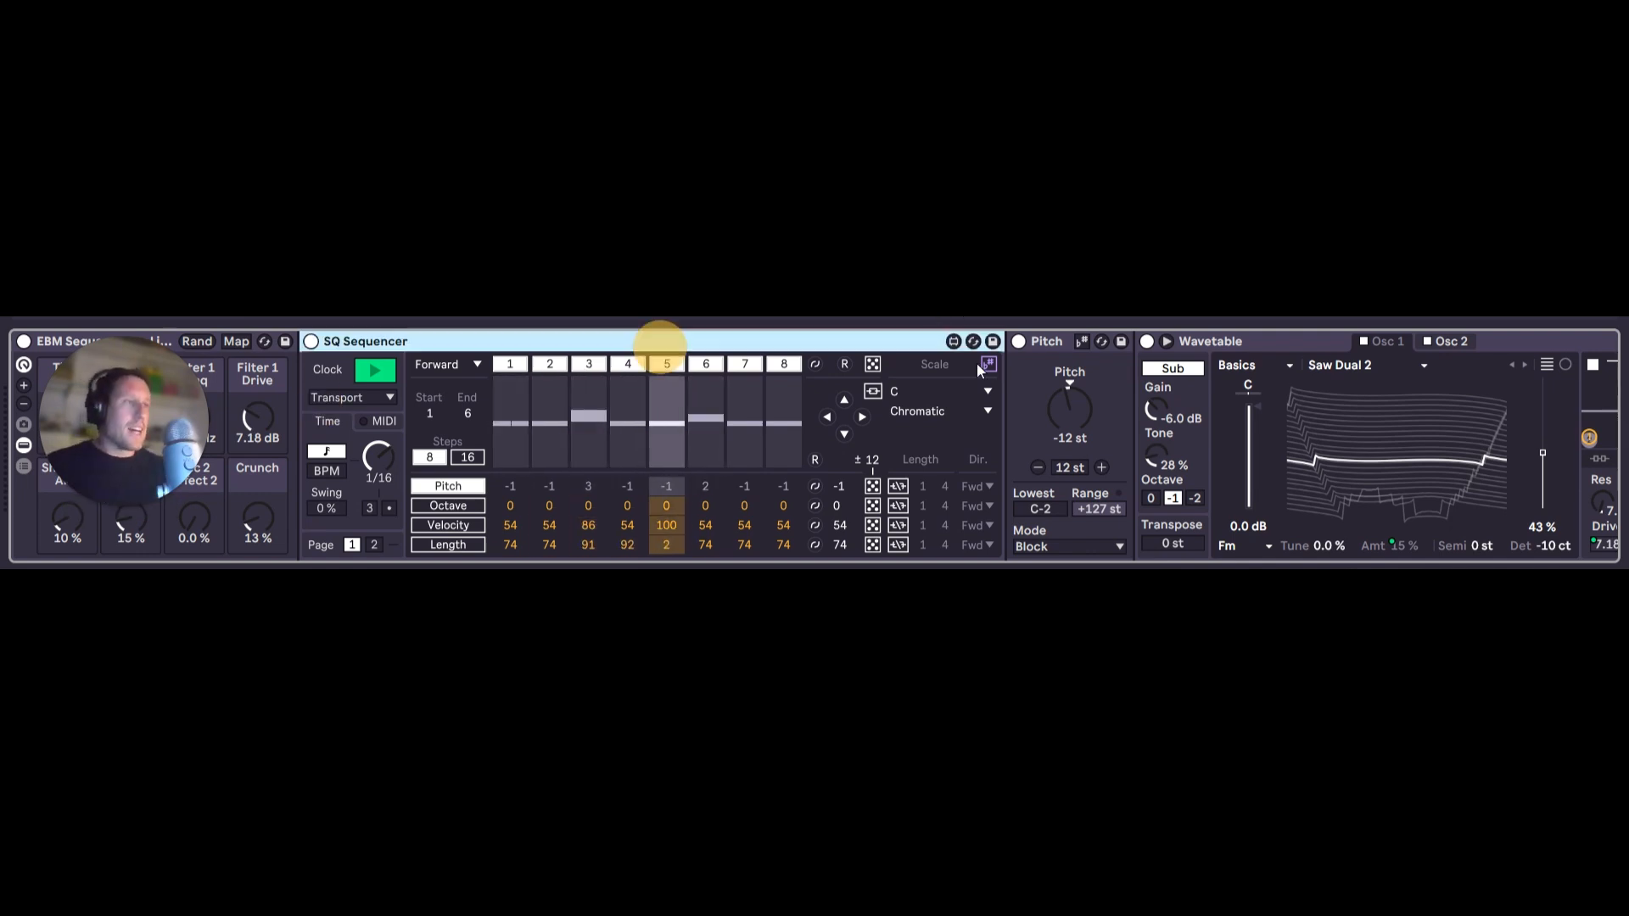
left_click(1037, 341)
left_click(787, 344)
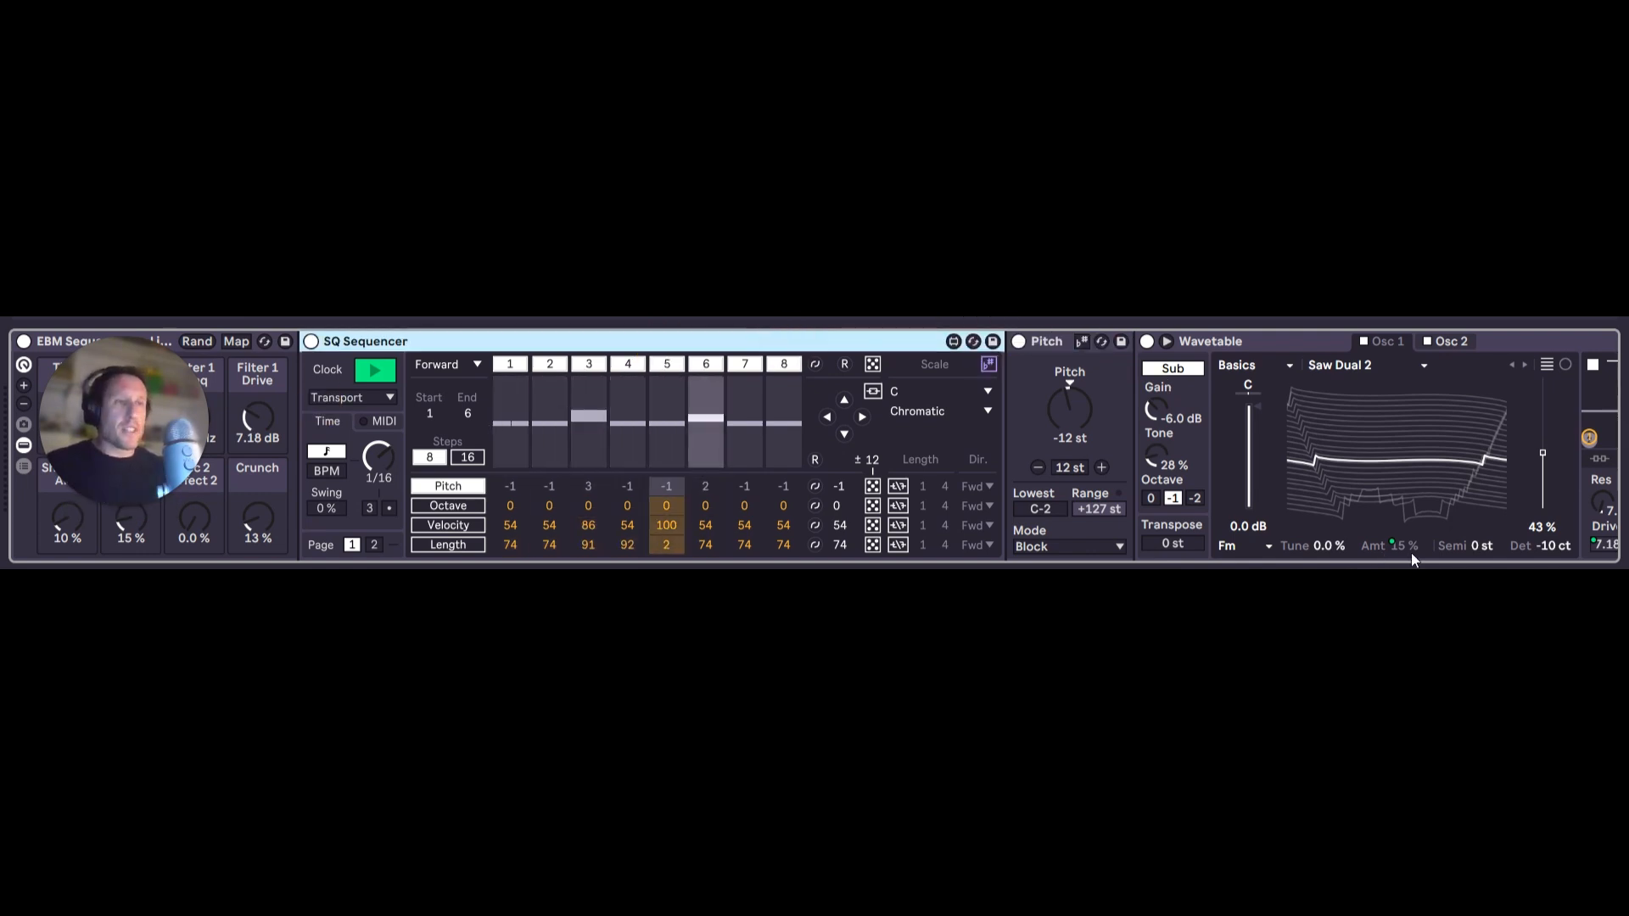
left_click_drag(1392, 577, 1410, 577)
scroll(35, 376, "right", 8)
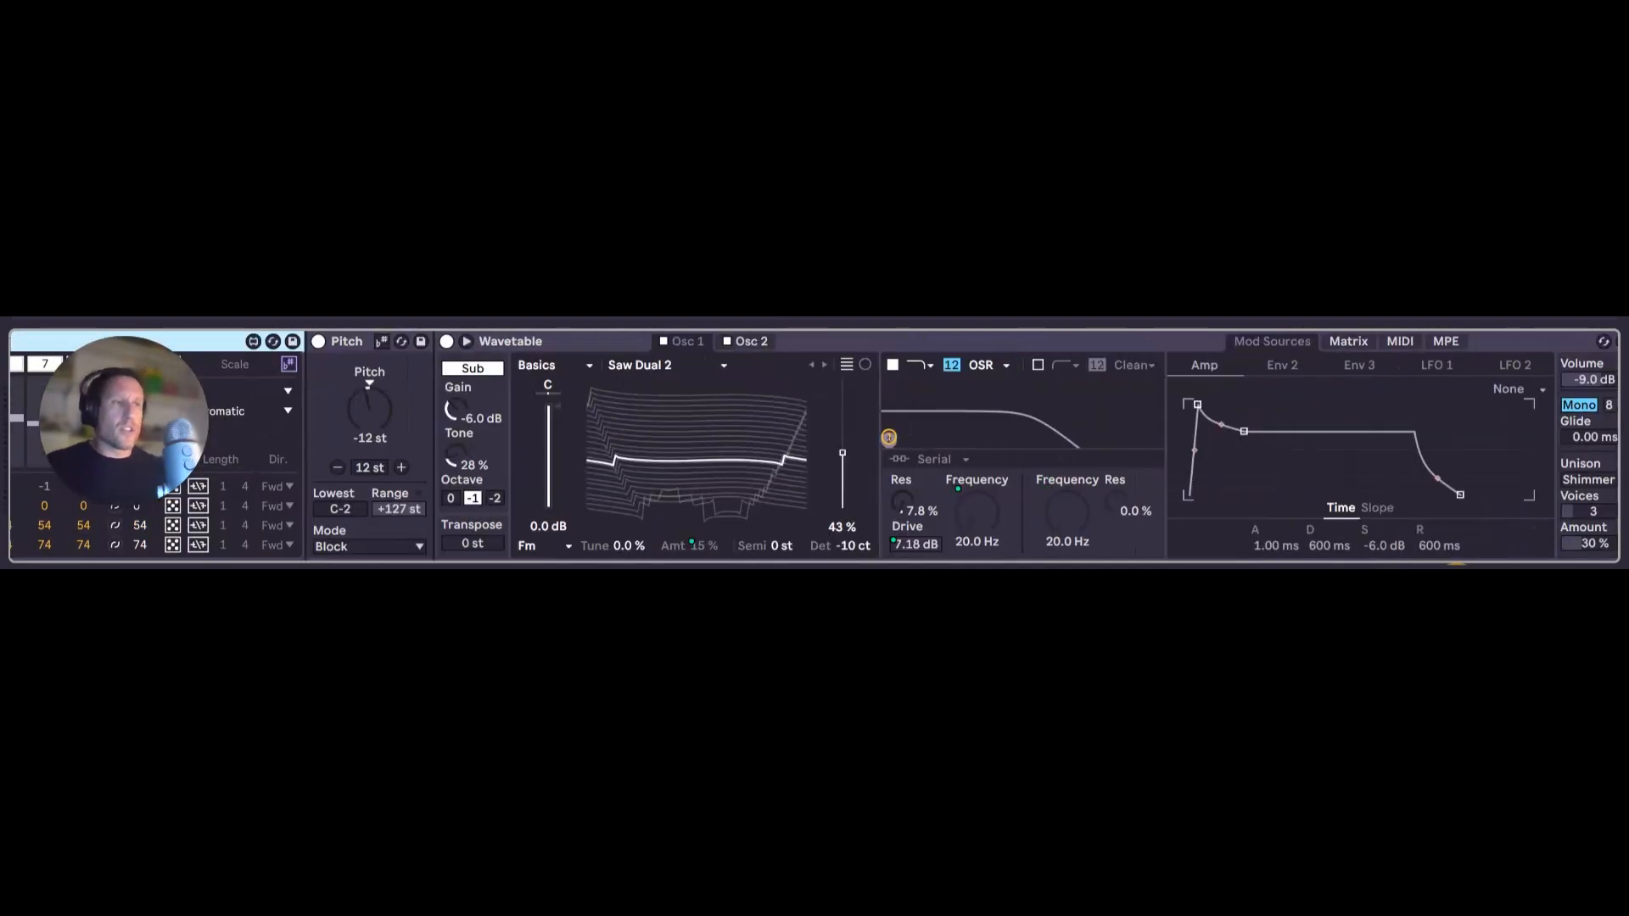
left_click(236, 342)
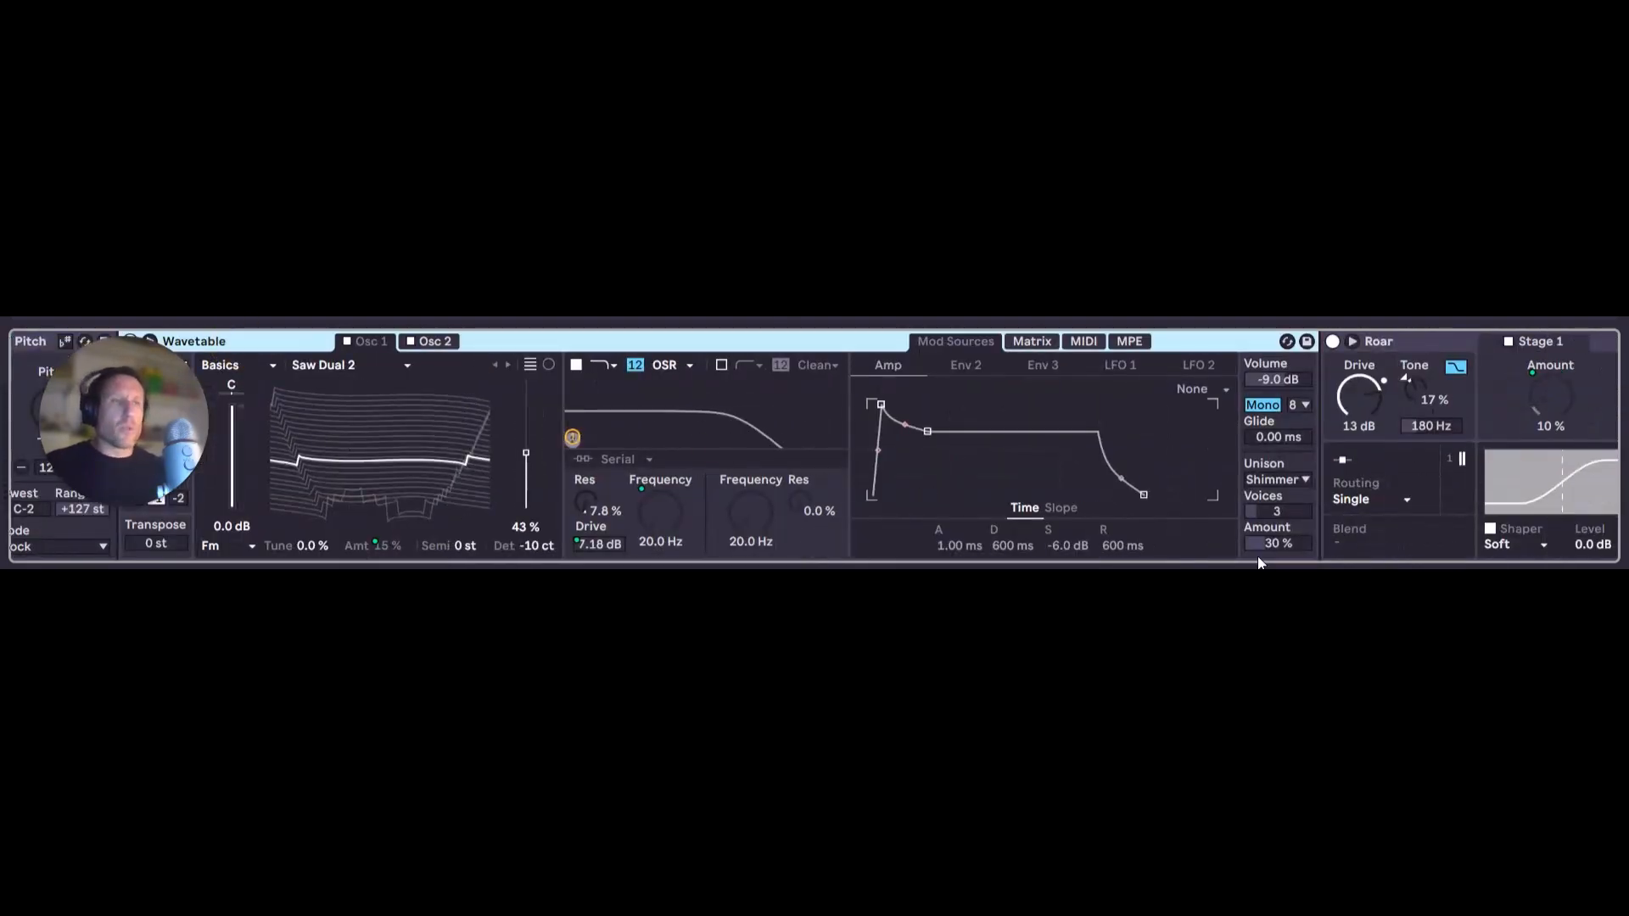
scroll(1389, 569, "left", 7)
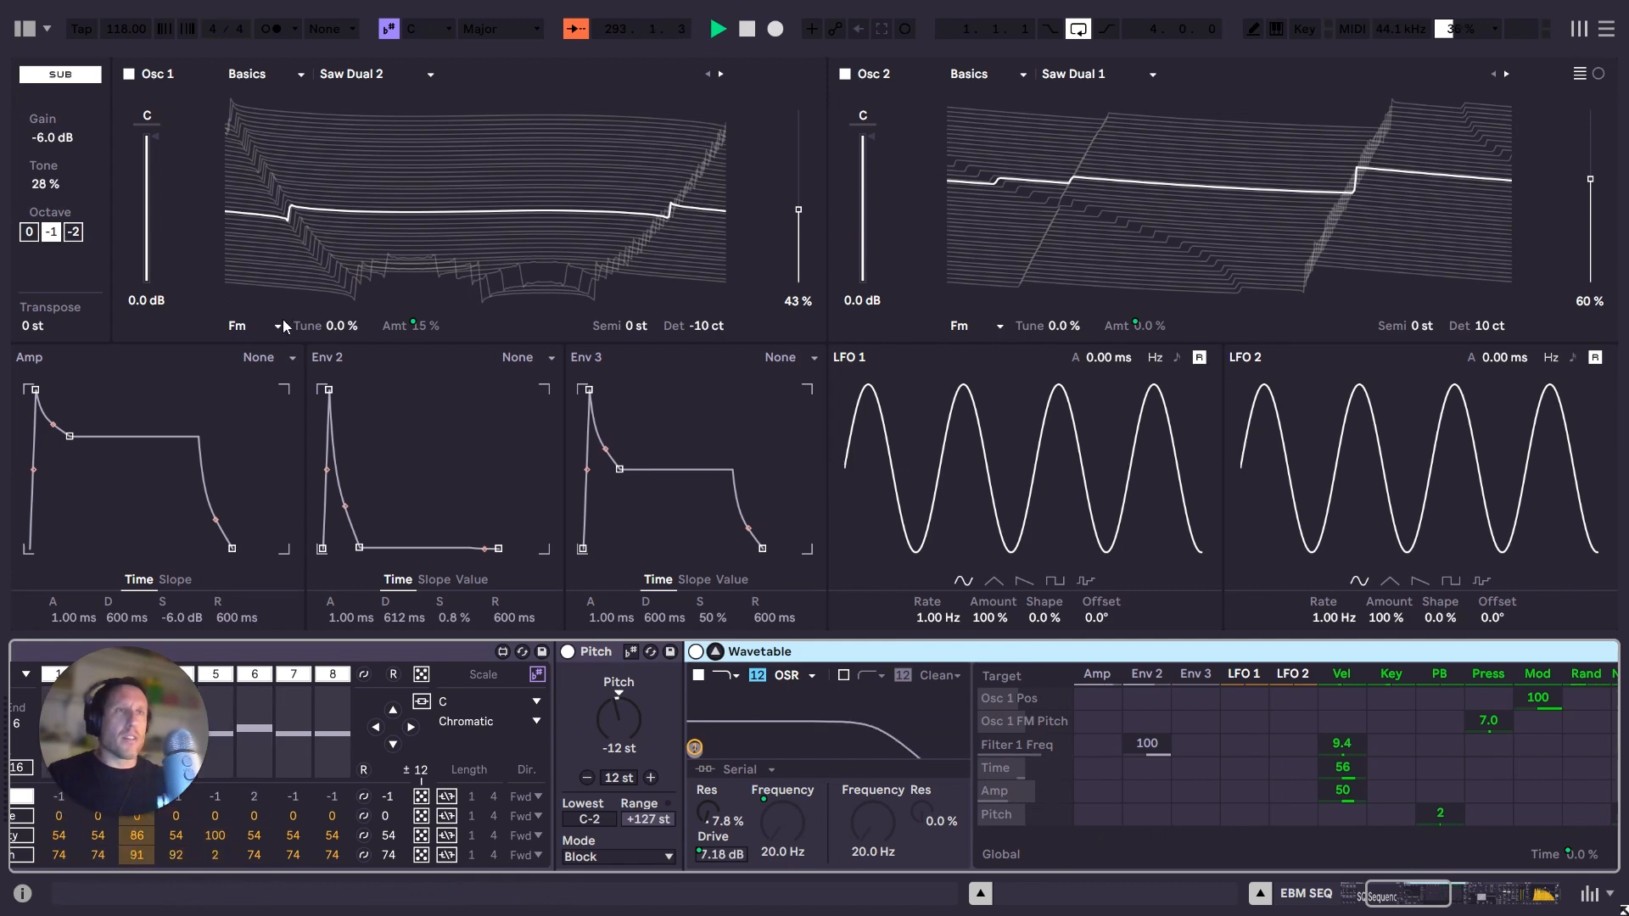
Inspect Wavetable's Osc 1 Fm effect and Saw Dual 2 wavetable selection in the expanded view, along with the filter's Drive.
left_click(251, 328)
left_click(437, 206)
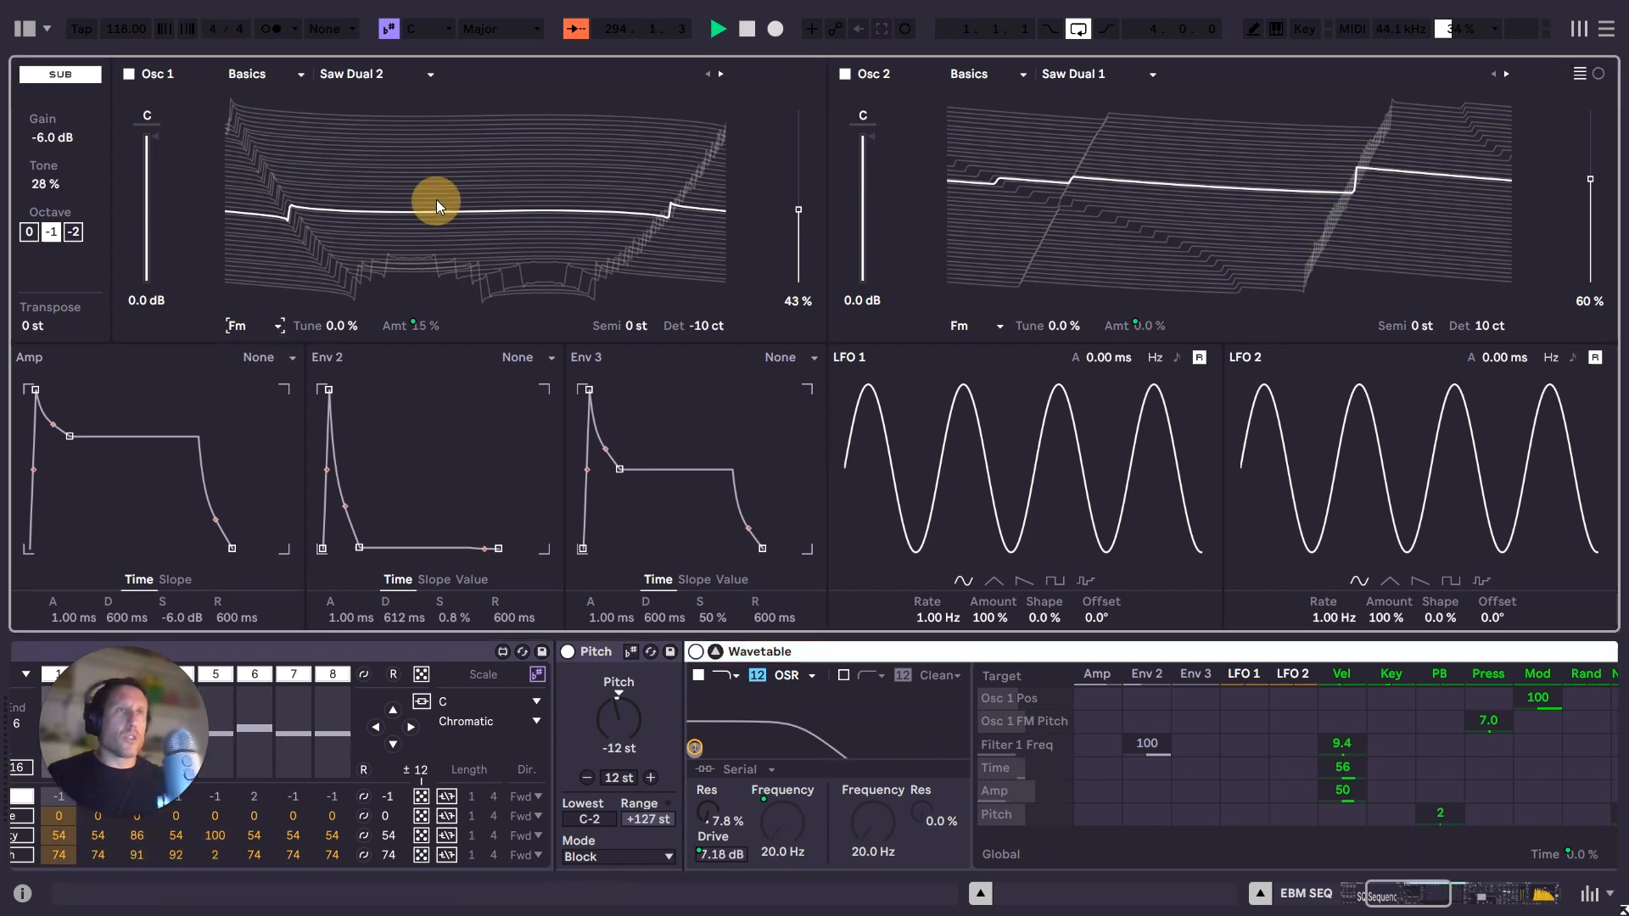
left_click(364, 73)
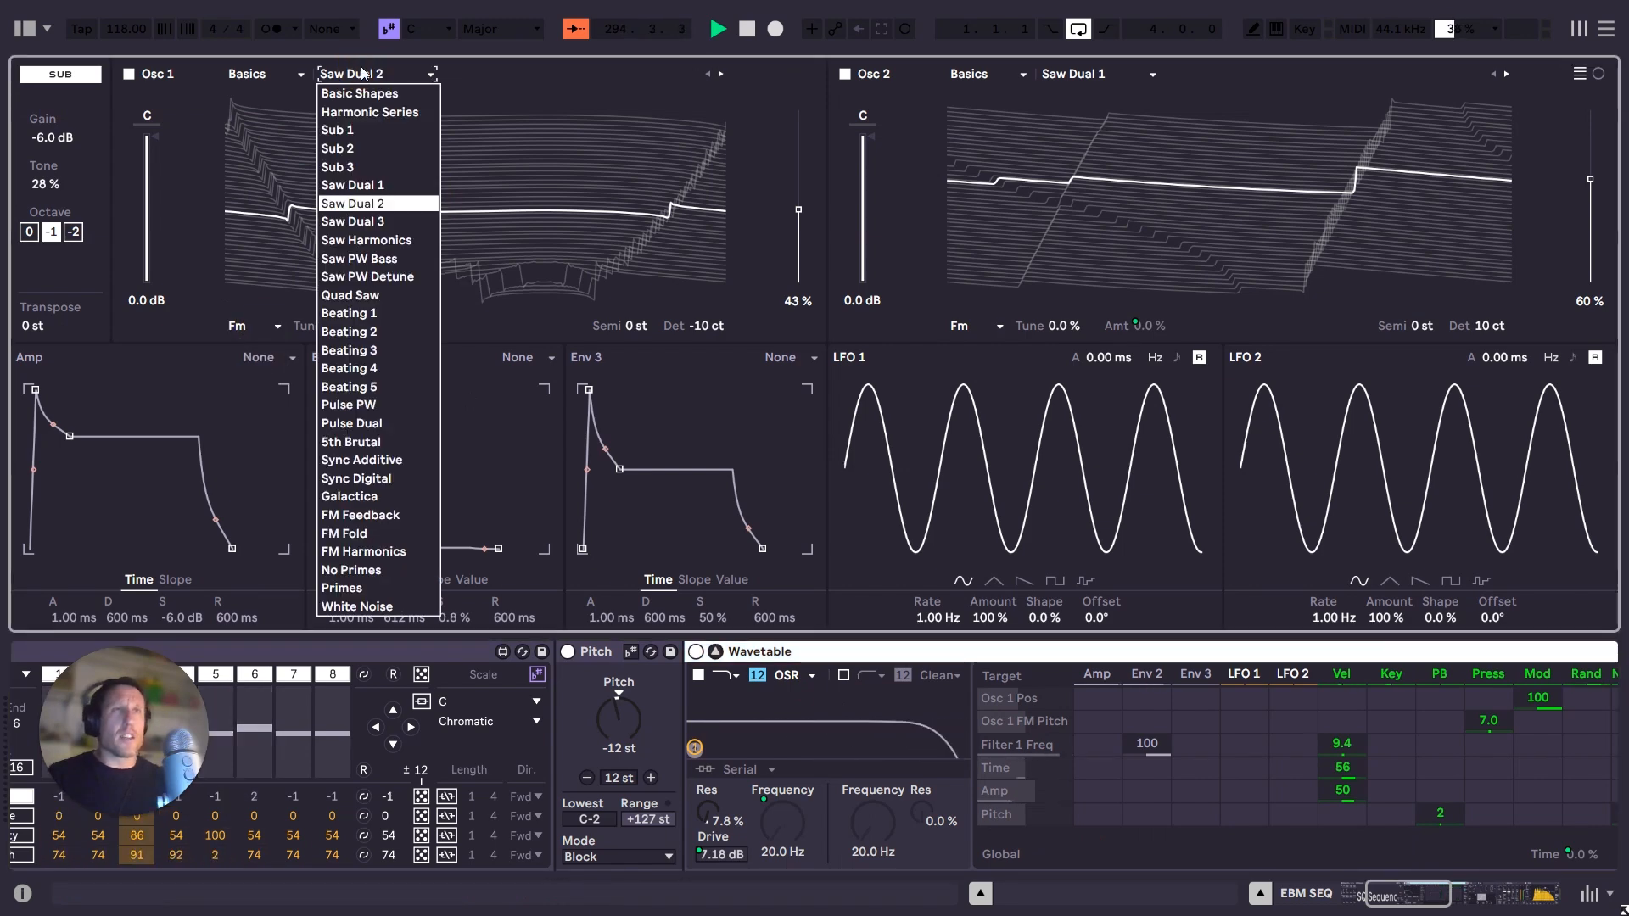
left_click(361, 200)
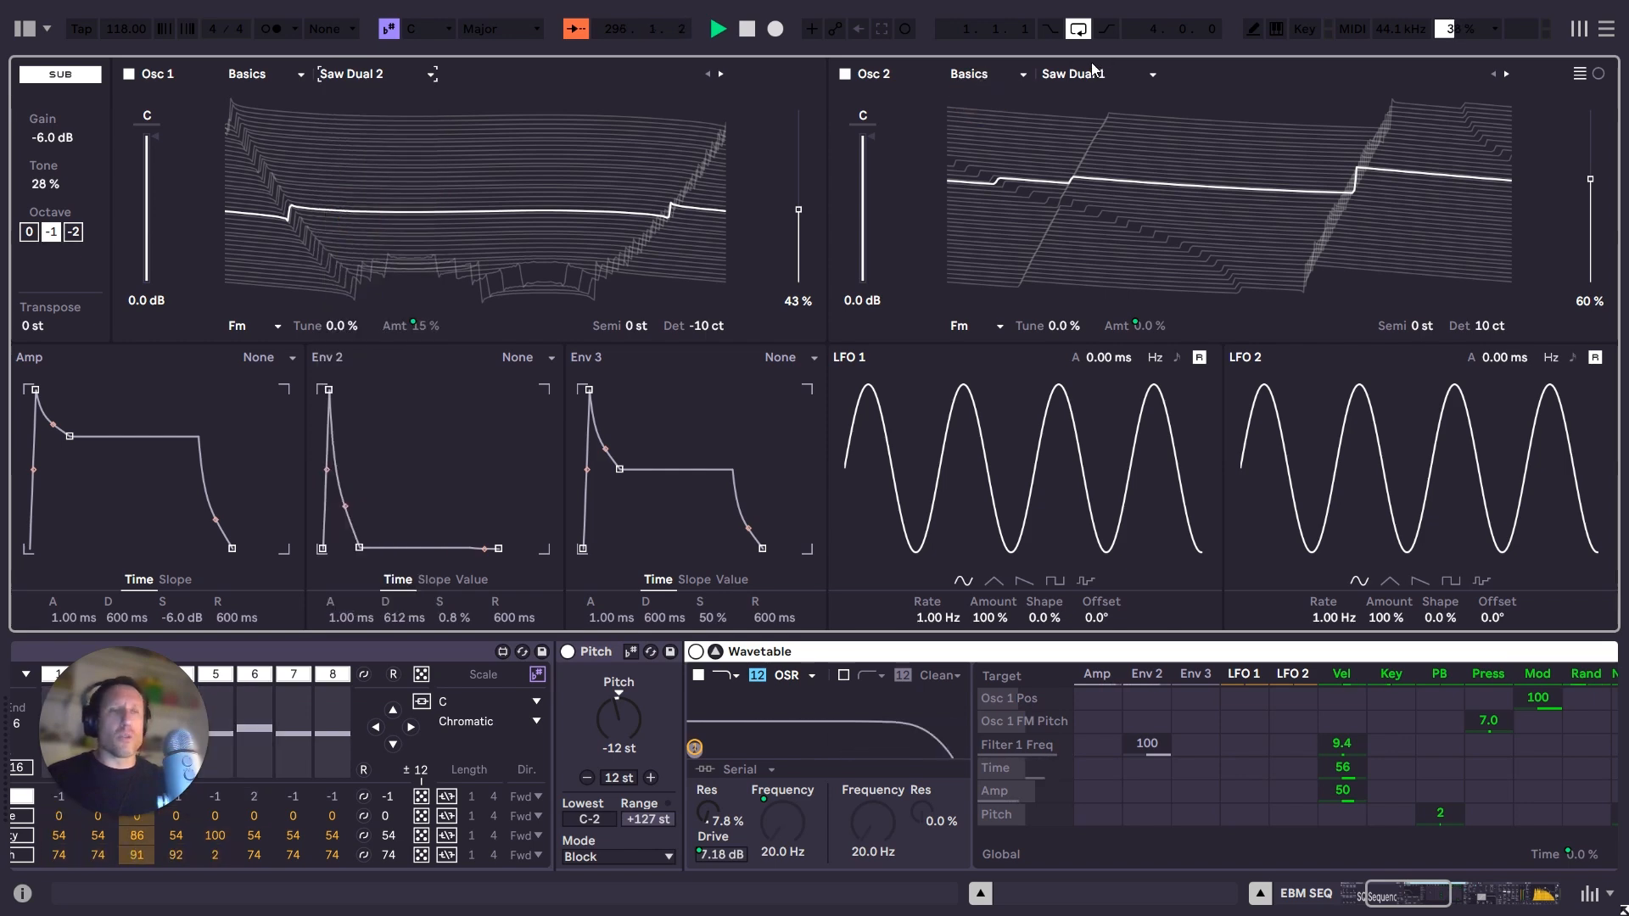
left_click(720, 856)
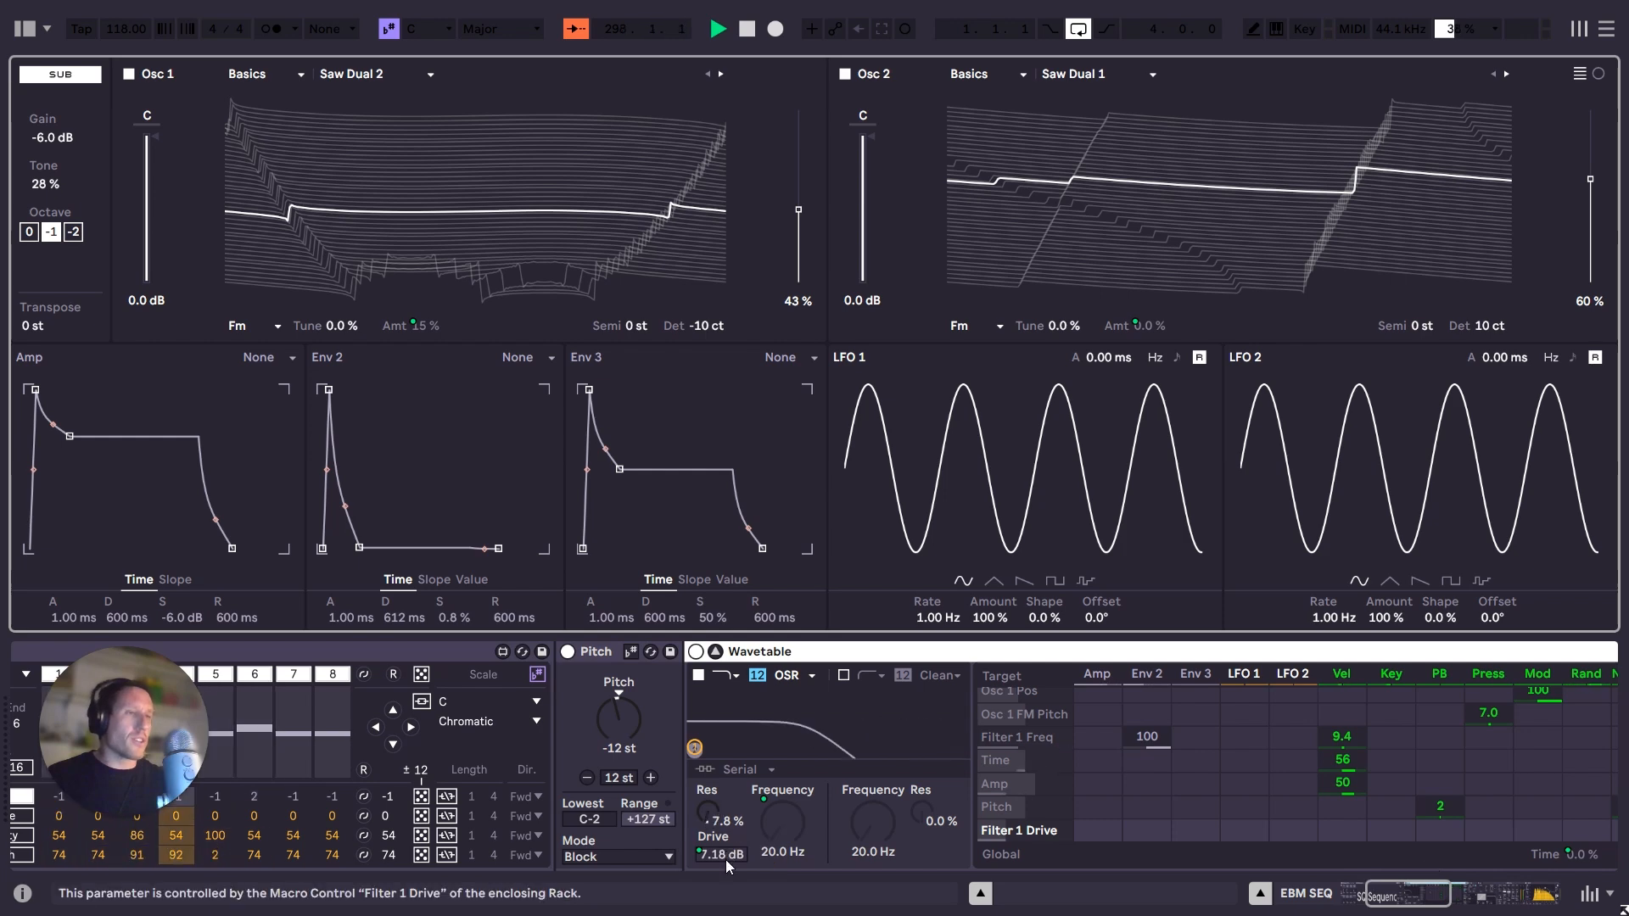
Check Wavetable's Shimmer unison mode and set the unison Amount to 53 %.
left_click_drag(1415, 885, 1476, 904)
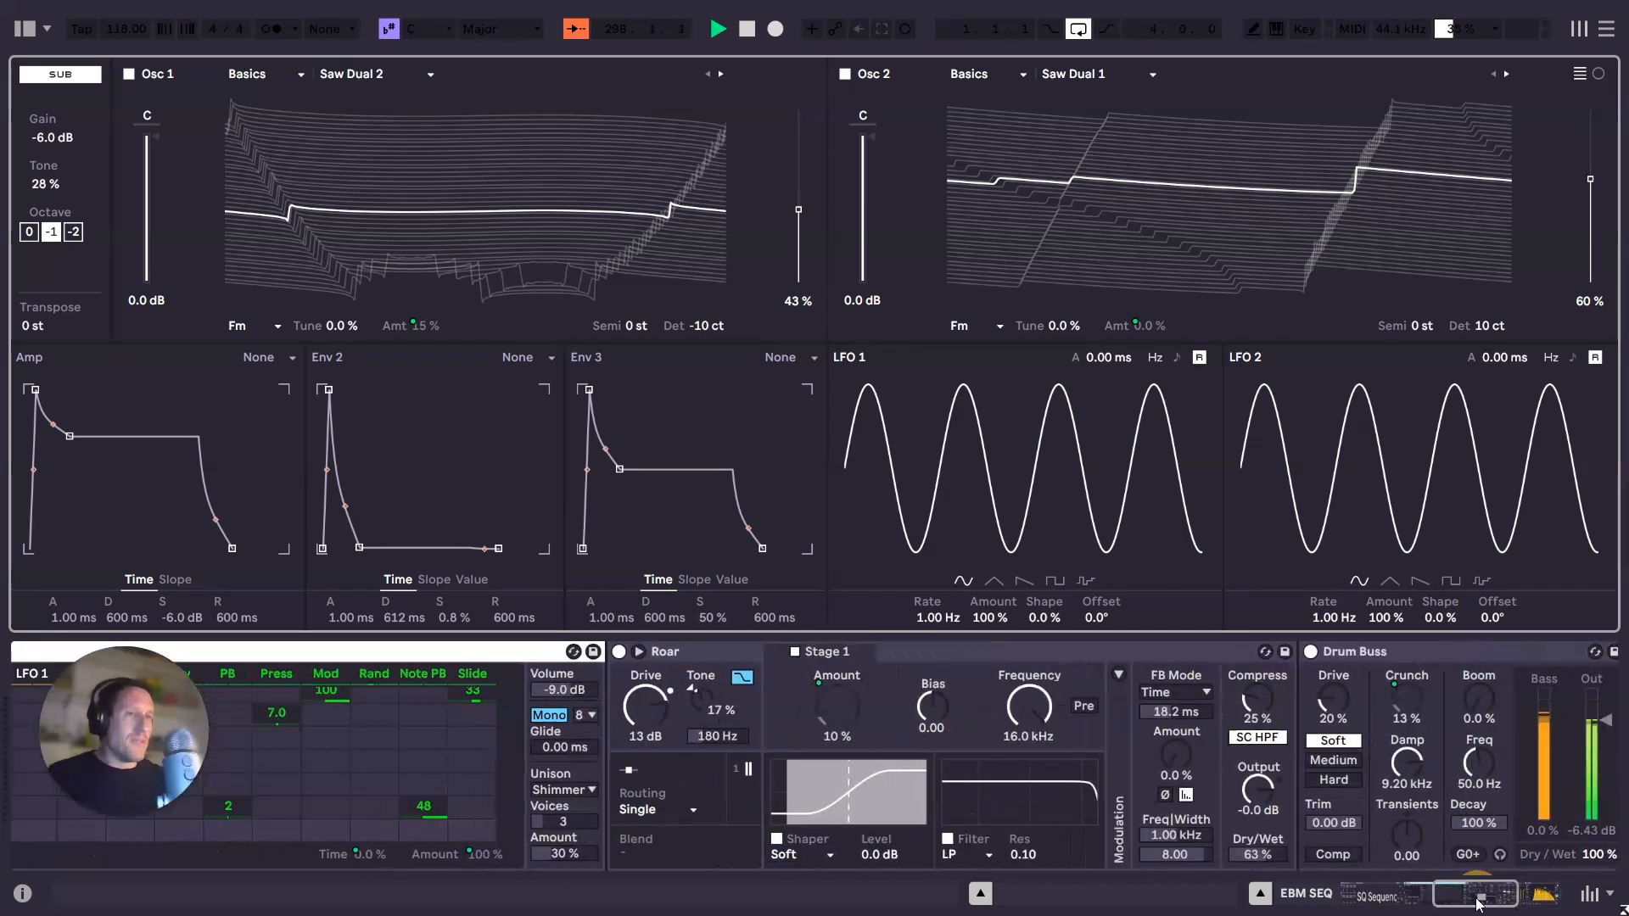
left_click(566, 791)
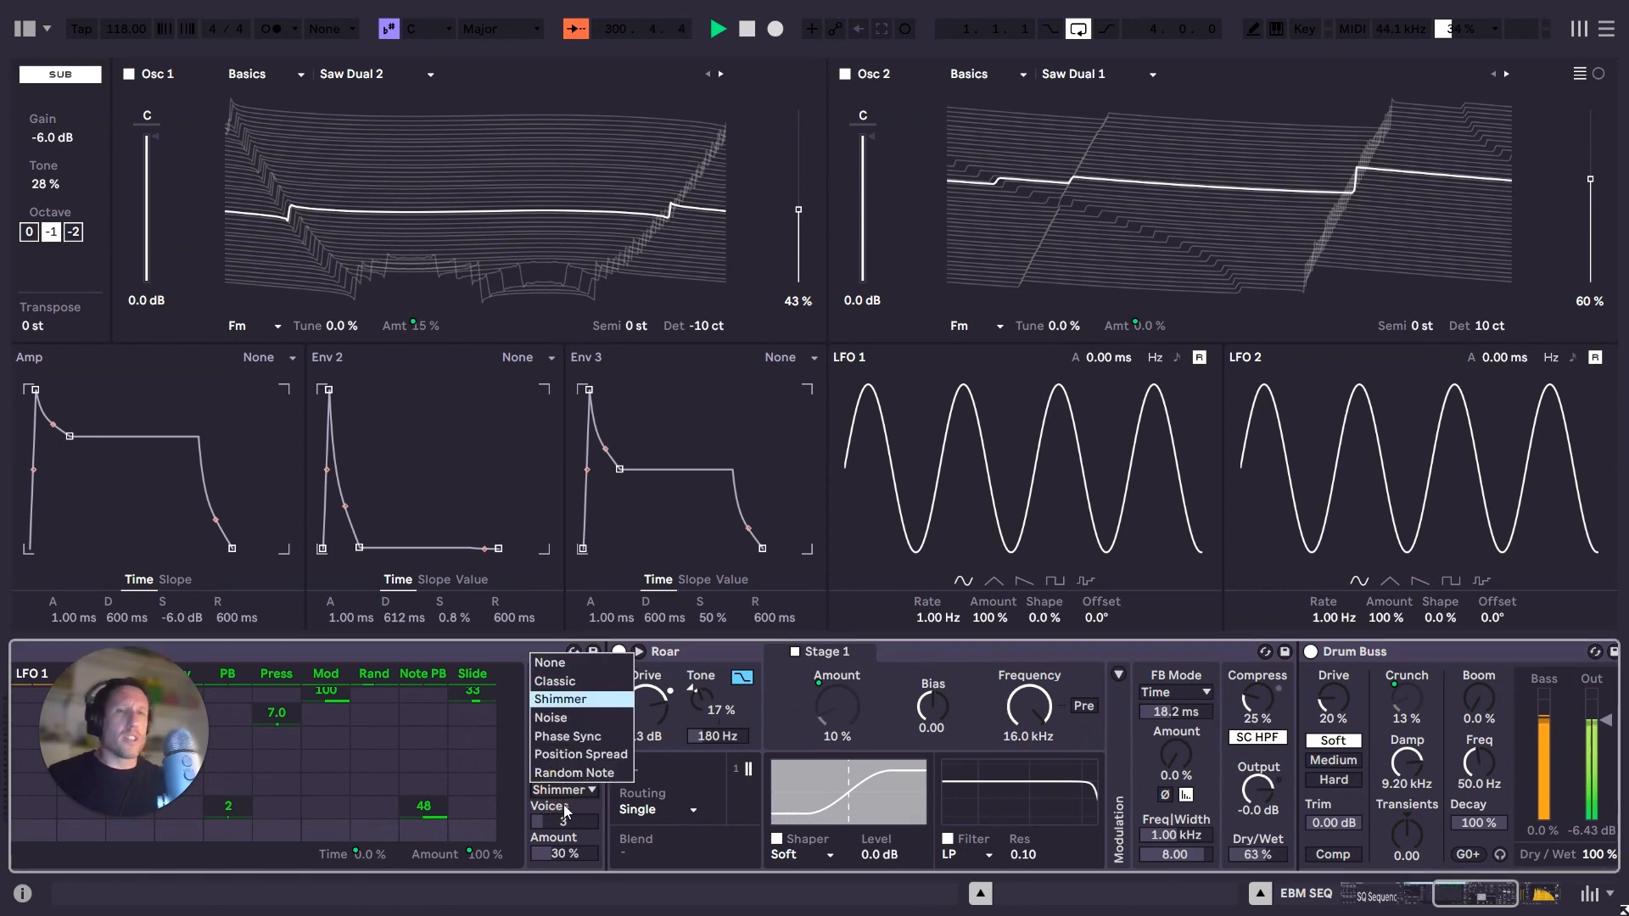
left_click(571, 830)
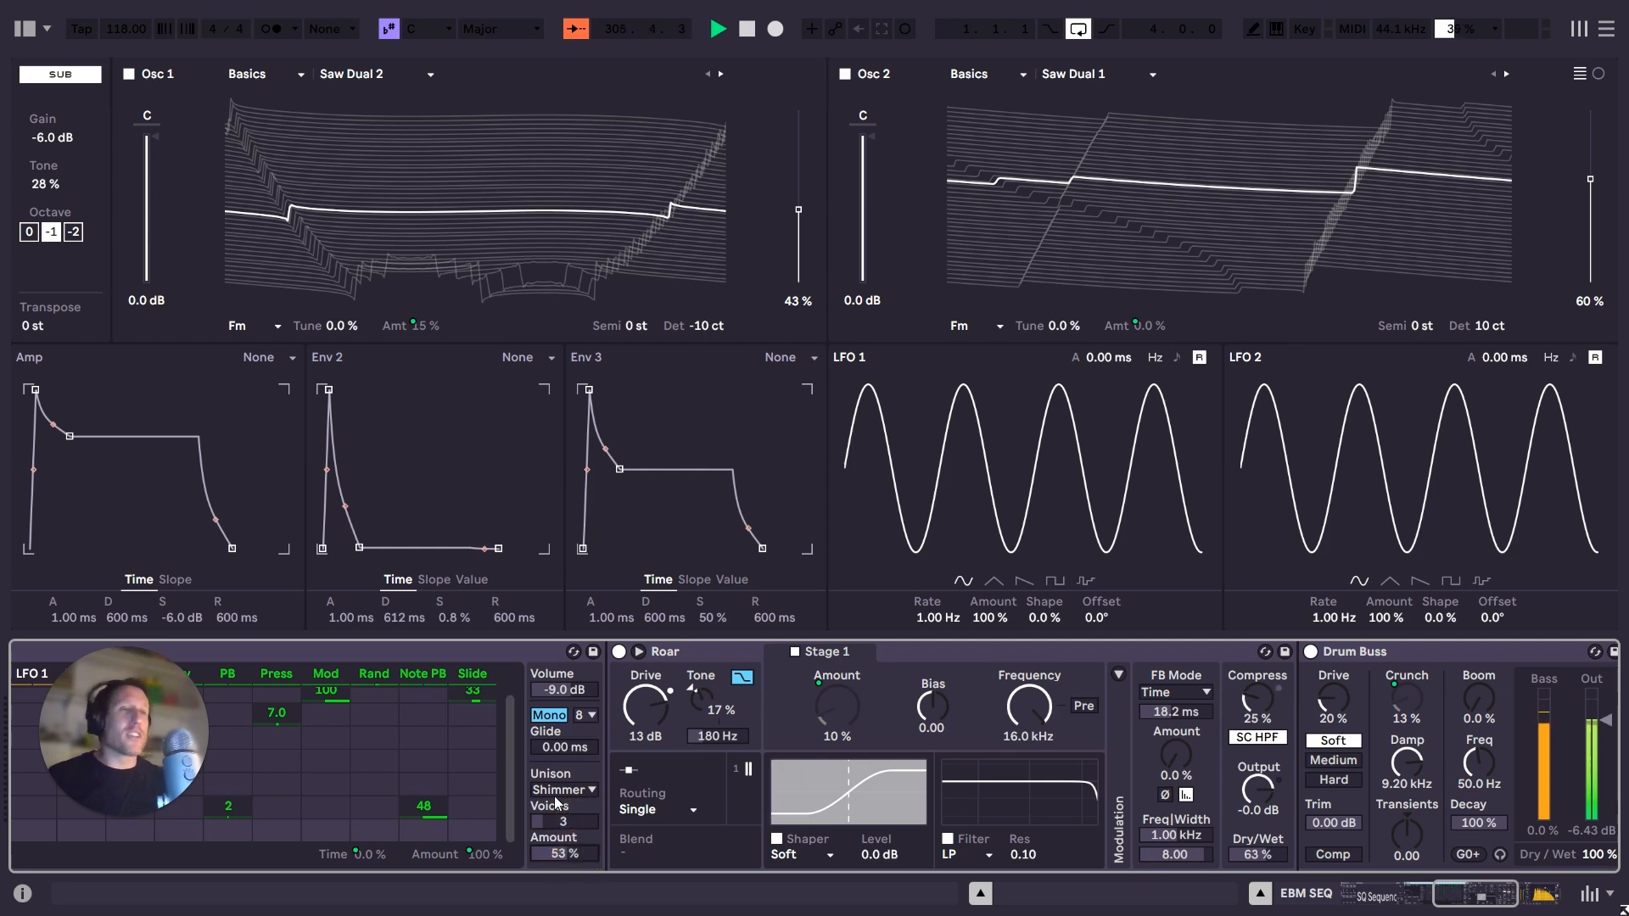
Expand Roar's detailed view and examine its Stage 1 shaper and Single routing.
left_click(717, 655)
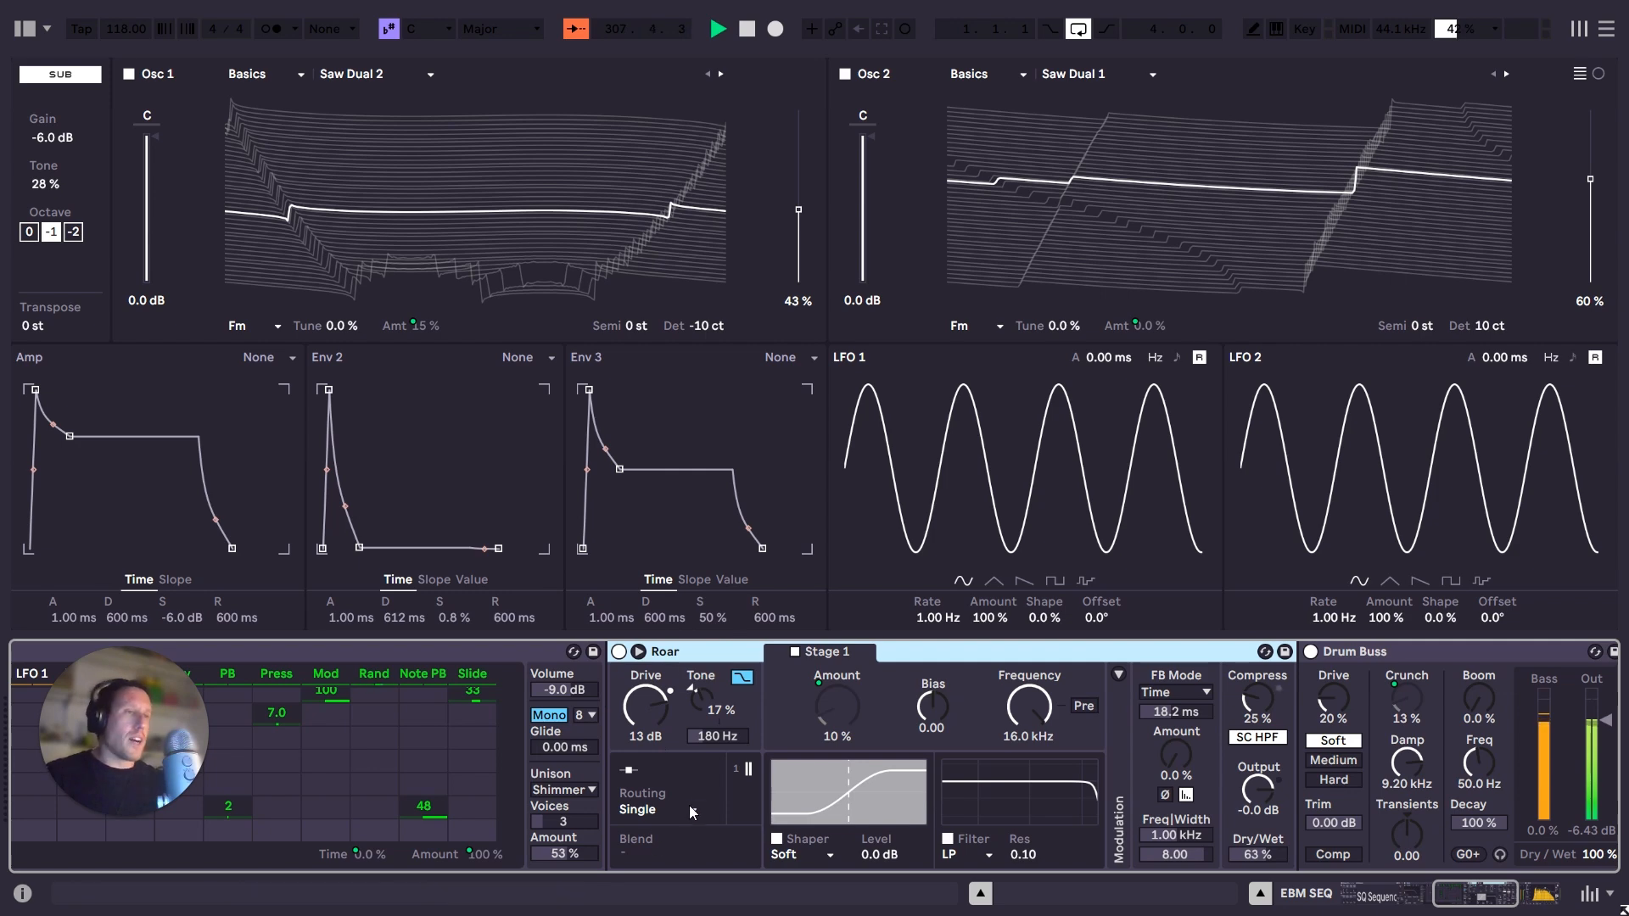
left_click(639, 654)
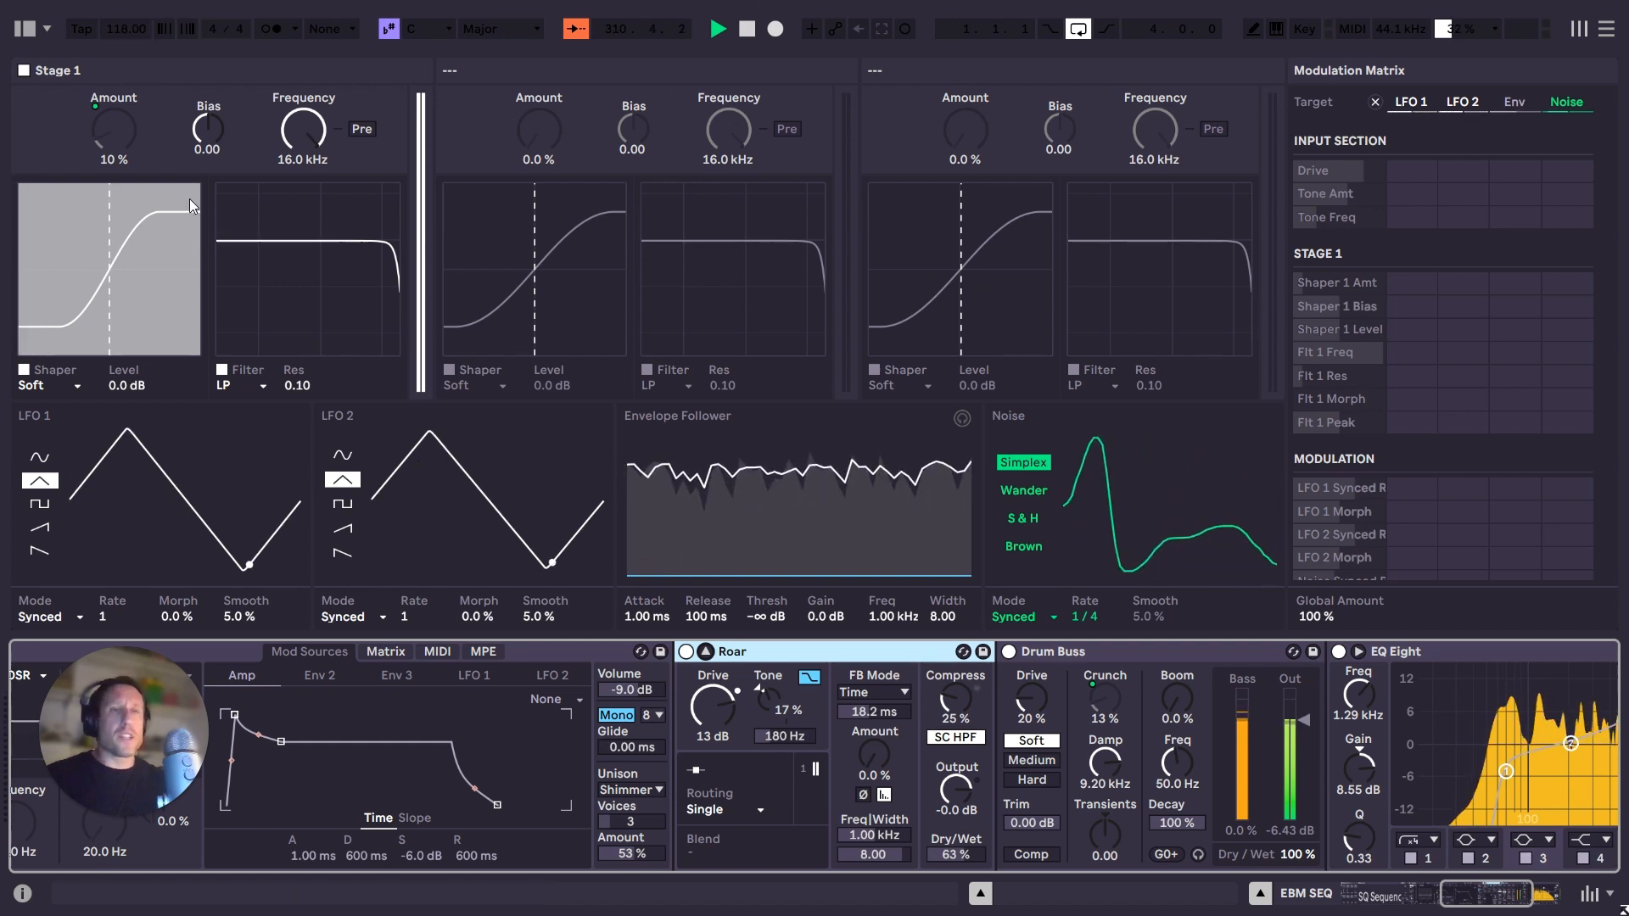
left_click(717, 810)
left_click(723, 808)
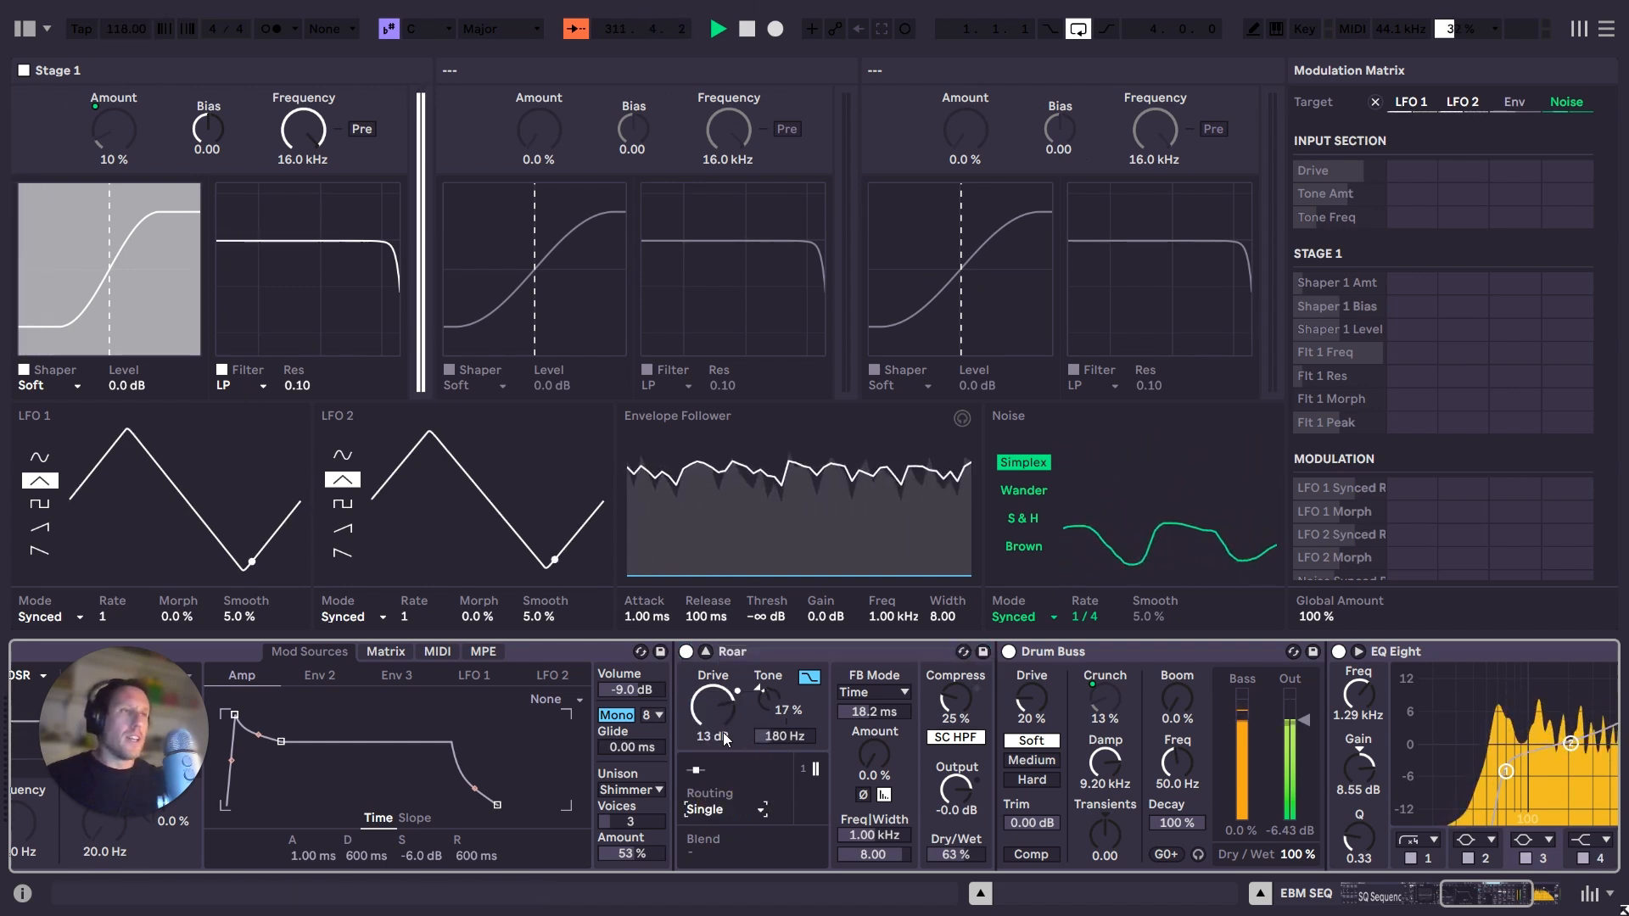
Raise Roar's Drive to 24 dB to hear the distortion, and reset the Drive to 0.0 dB.
left_click_drag(717, 721, 715, 698)
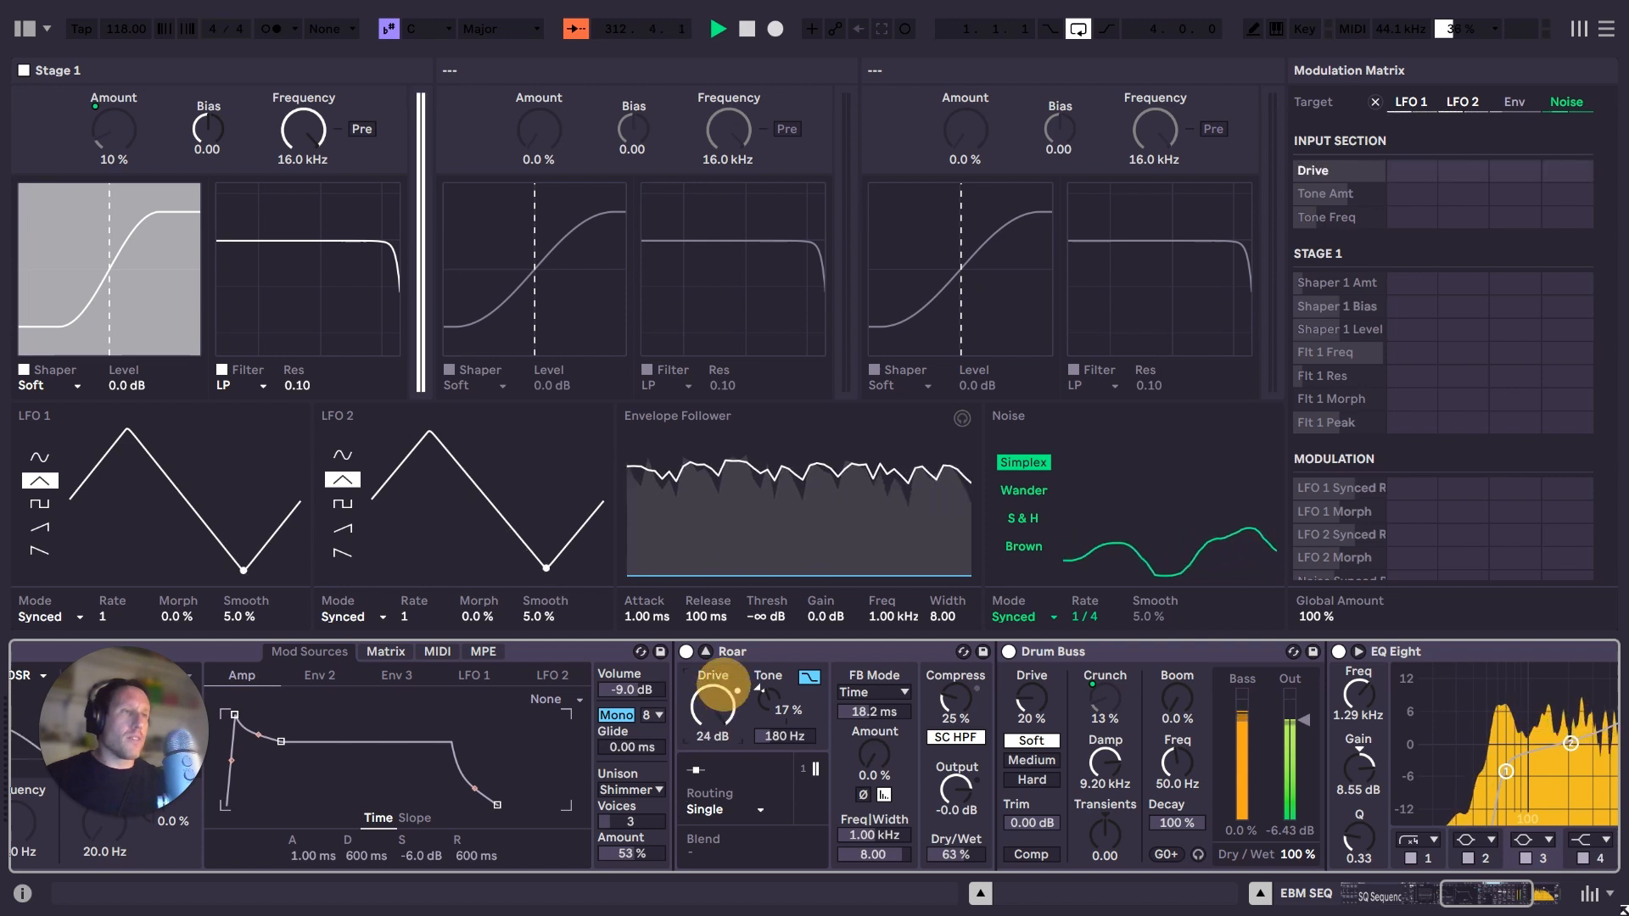
double_click(720, 711)
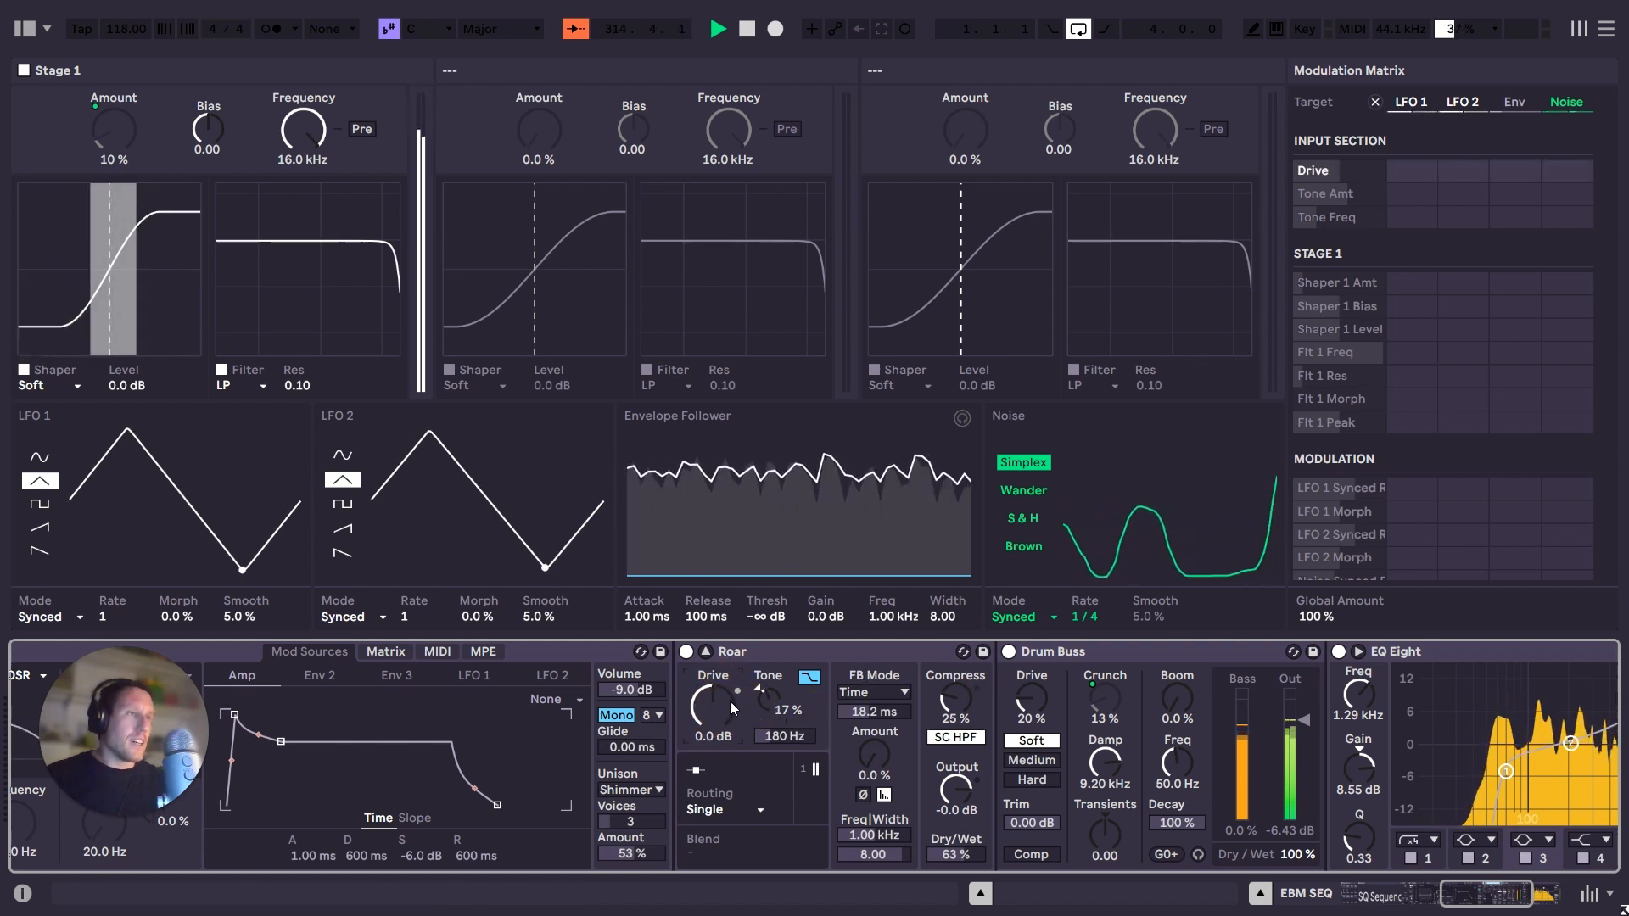
Set Roar's Drive to 13 dB and reset the rack's Shaper 1 Amt macro to 0.0 %.
left_click_drag(722, 721, 722, 696)
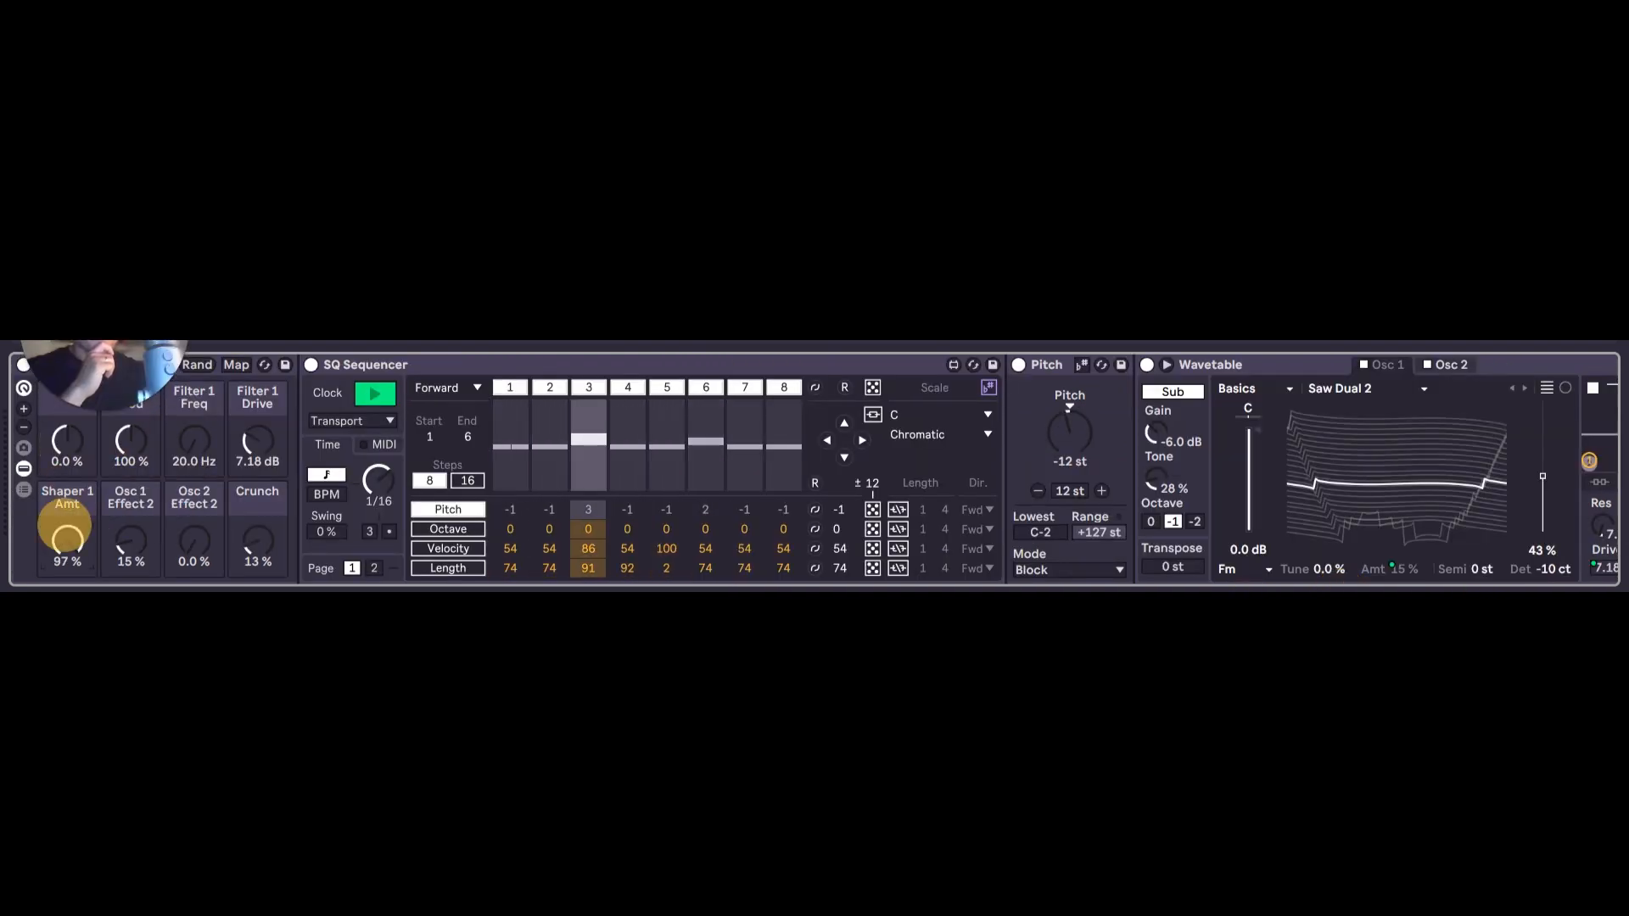
left_click(185, 449)
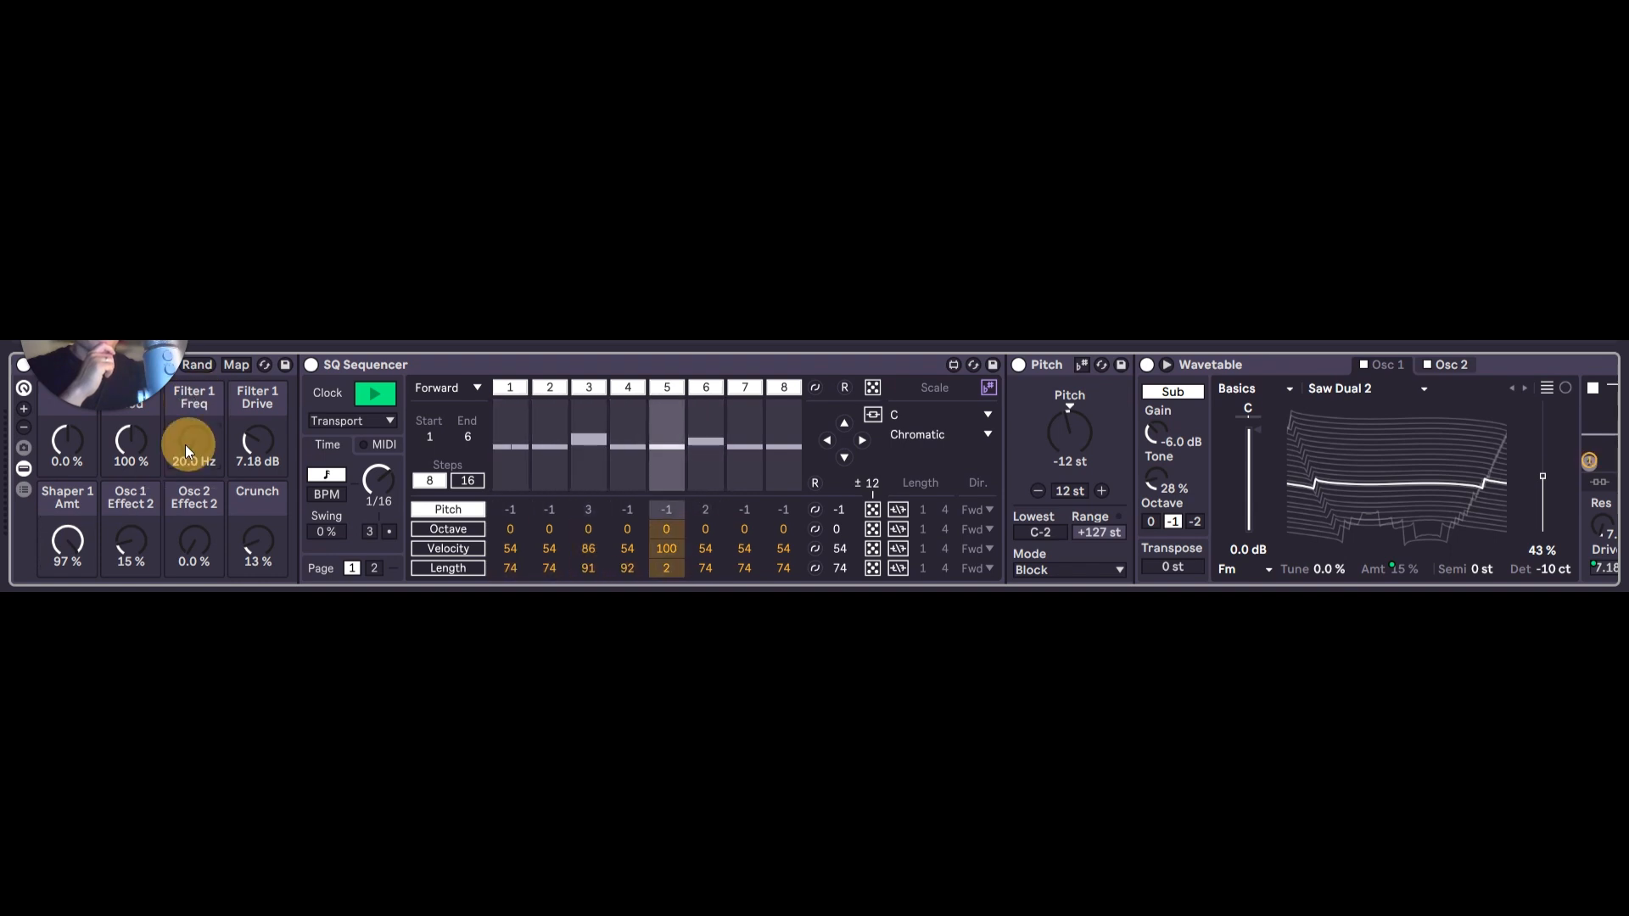
left_click(66, 540)
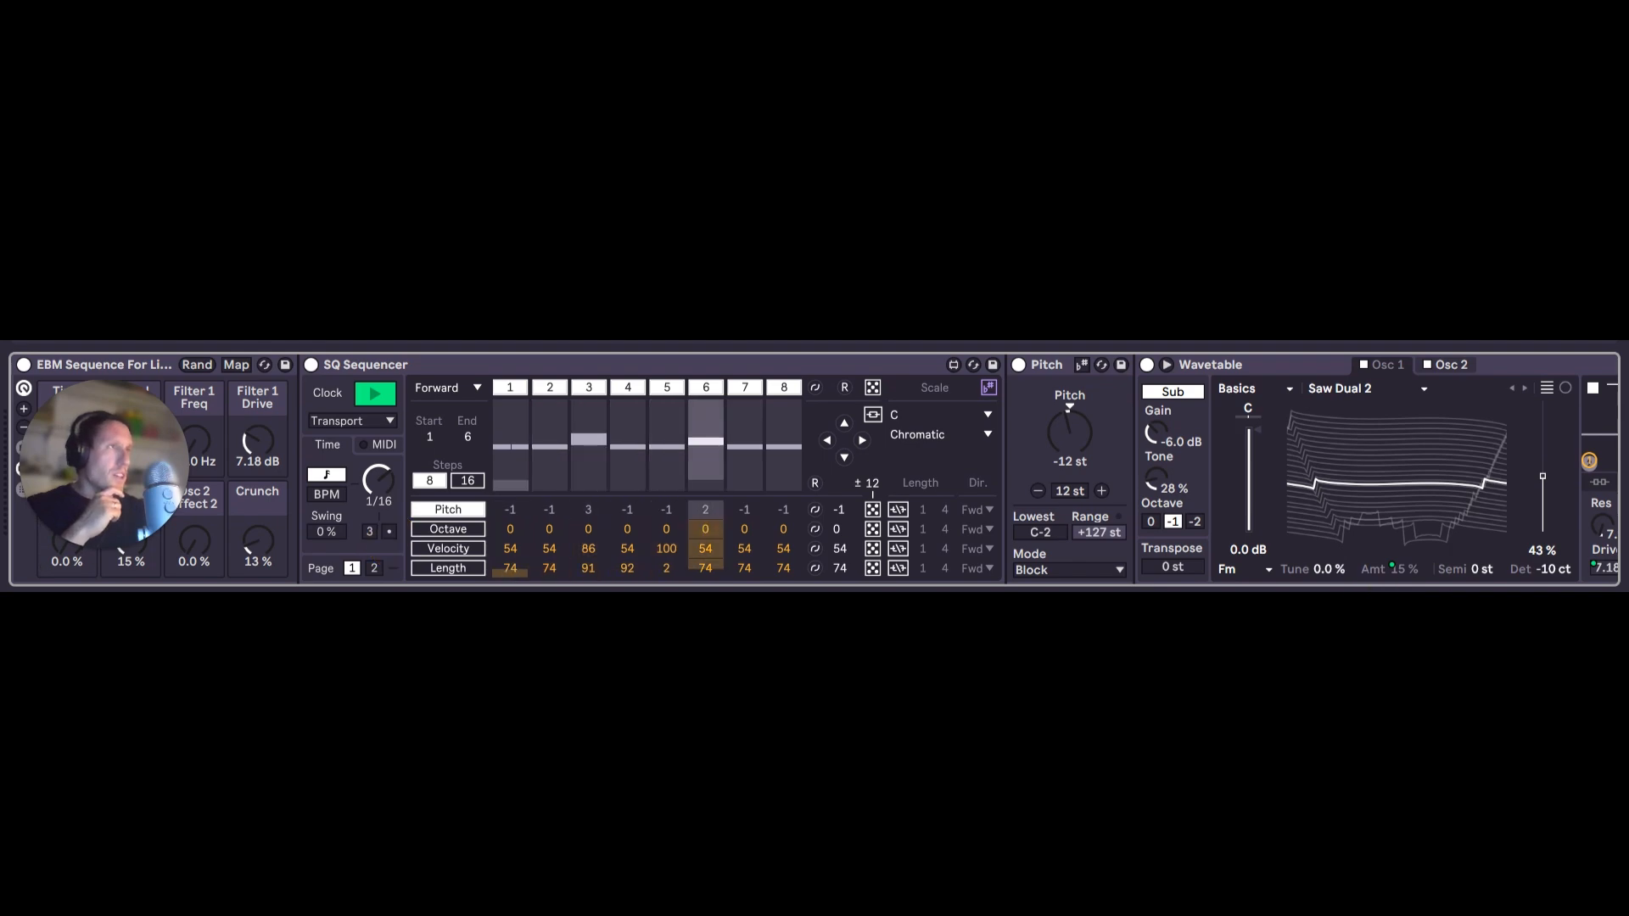
Examine Wavetable's envelopes in the expanded view, along with the Roar, Drum Buss and EQ Eight devices further down the EBM SEQ chain.
left_click(1411, 604)
left_click_drag(1412, 606, 1506, 611)
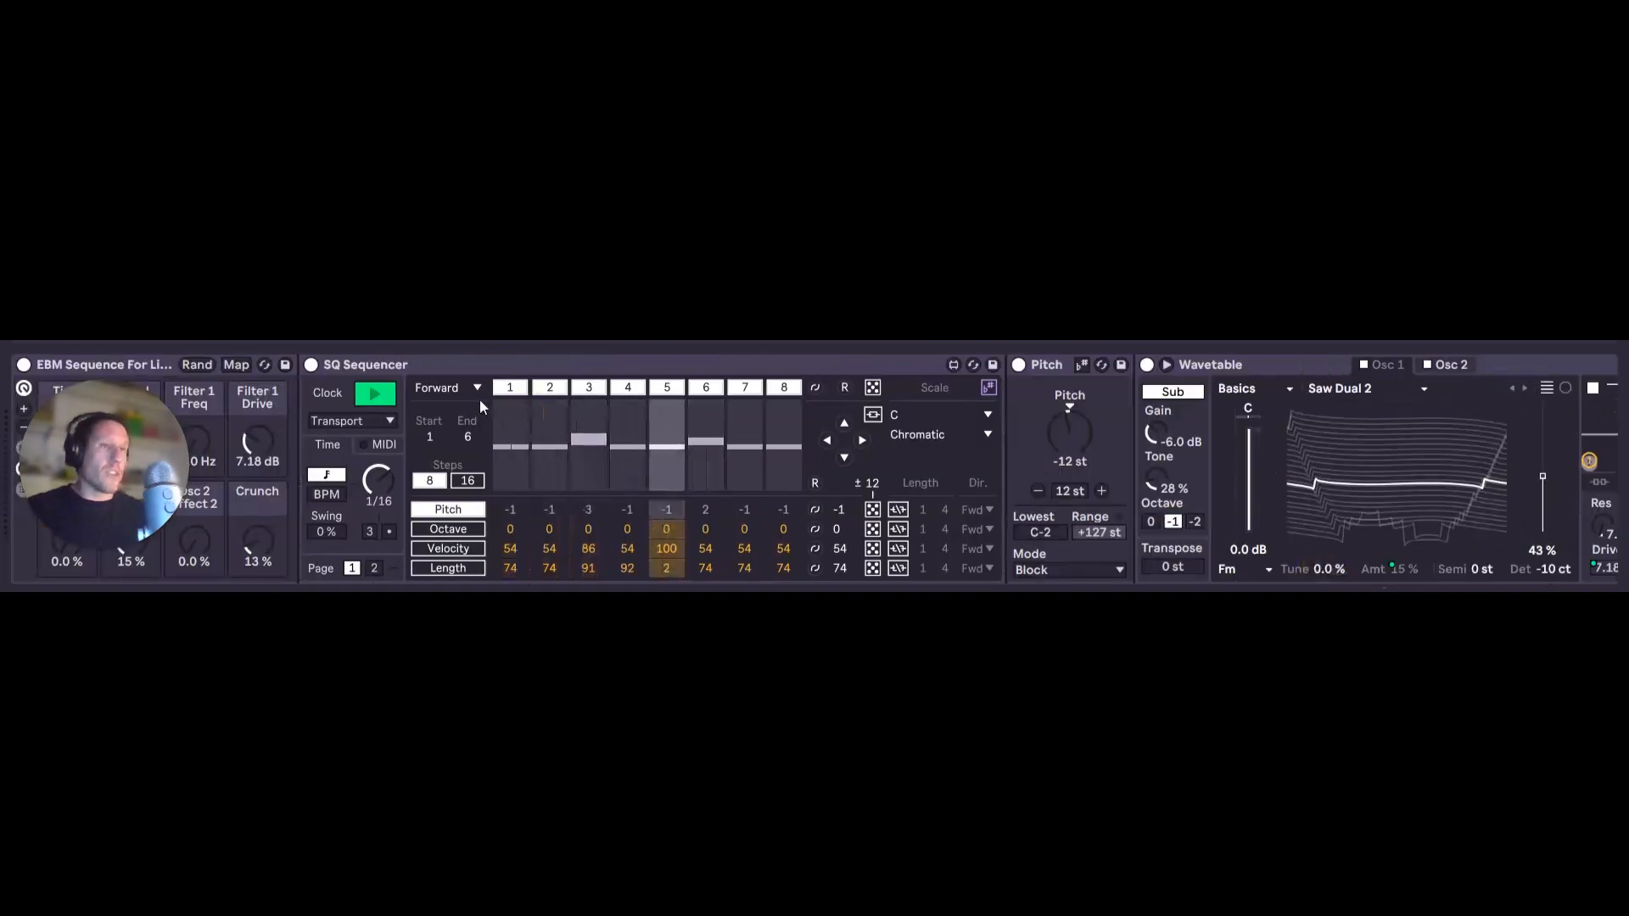
left_click(1167, 364)
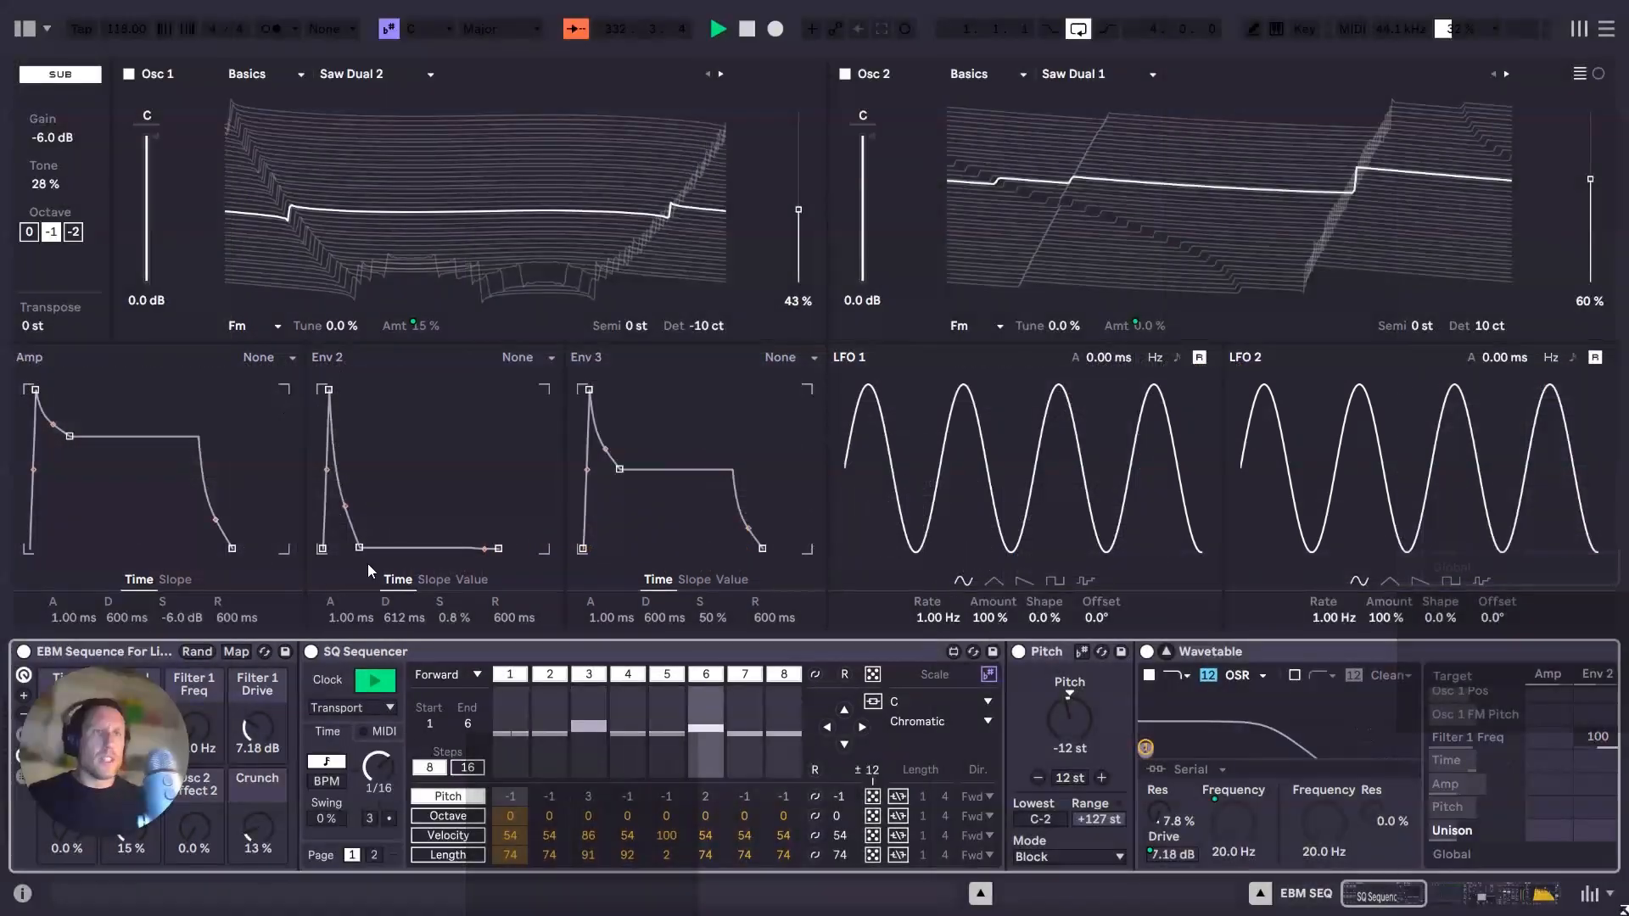
left_click(375, 473)
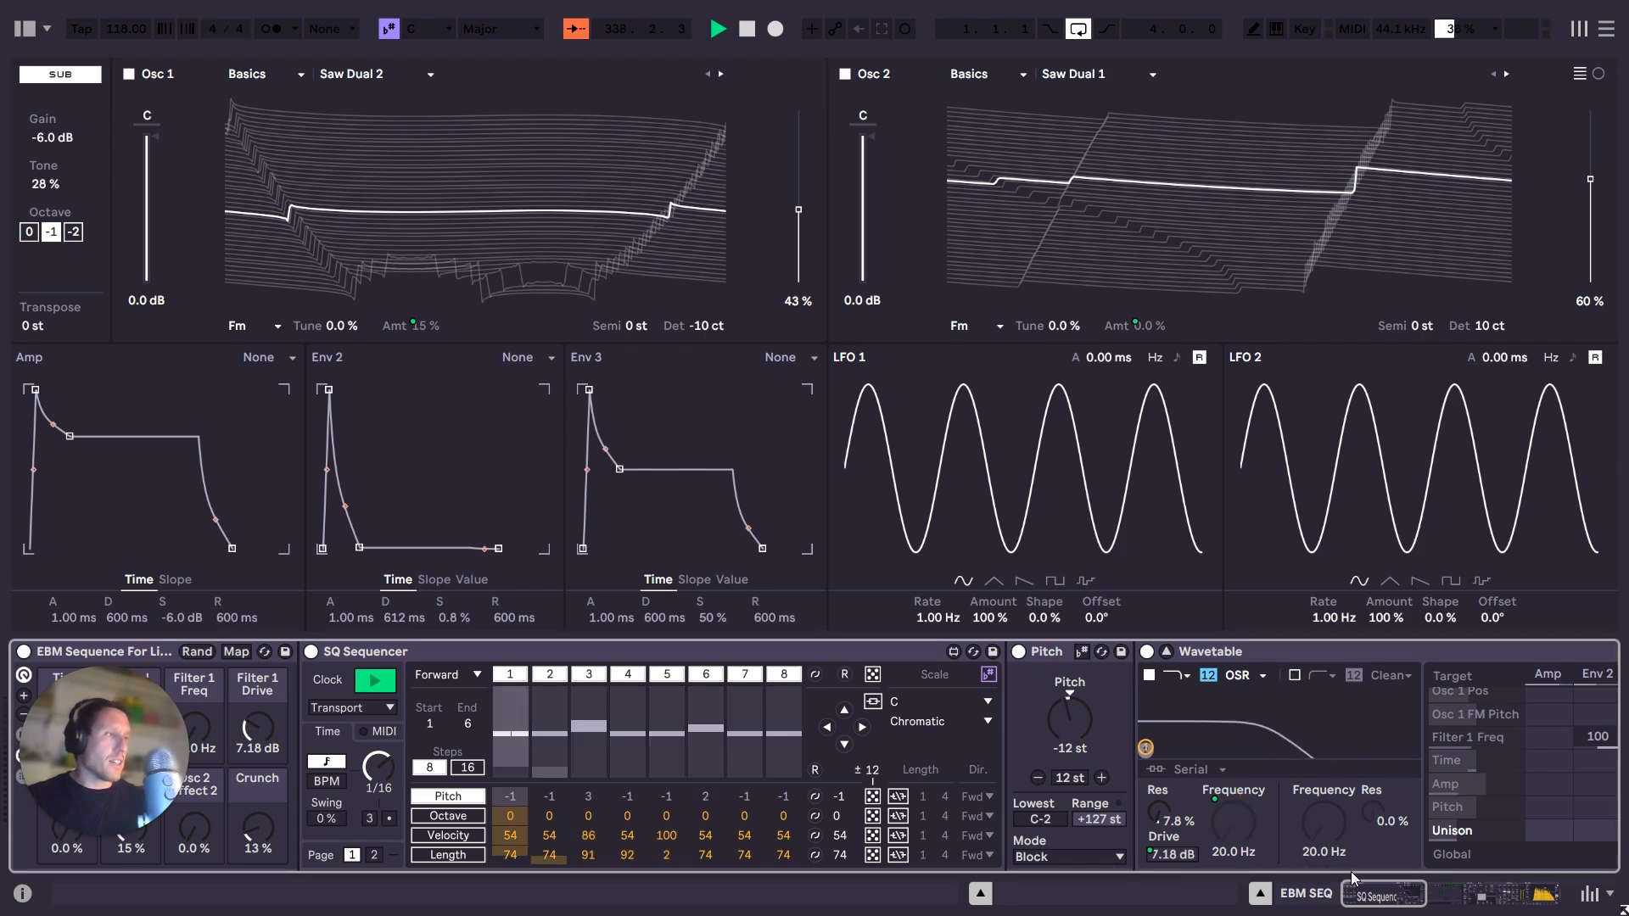
left_click_drag(1405, 898, 1506, 900)
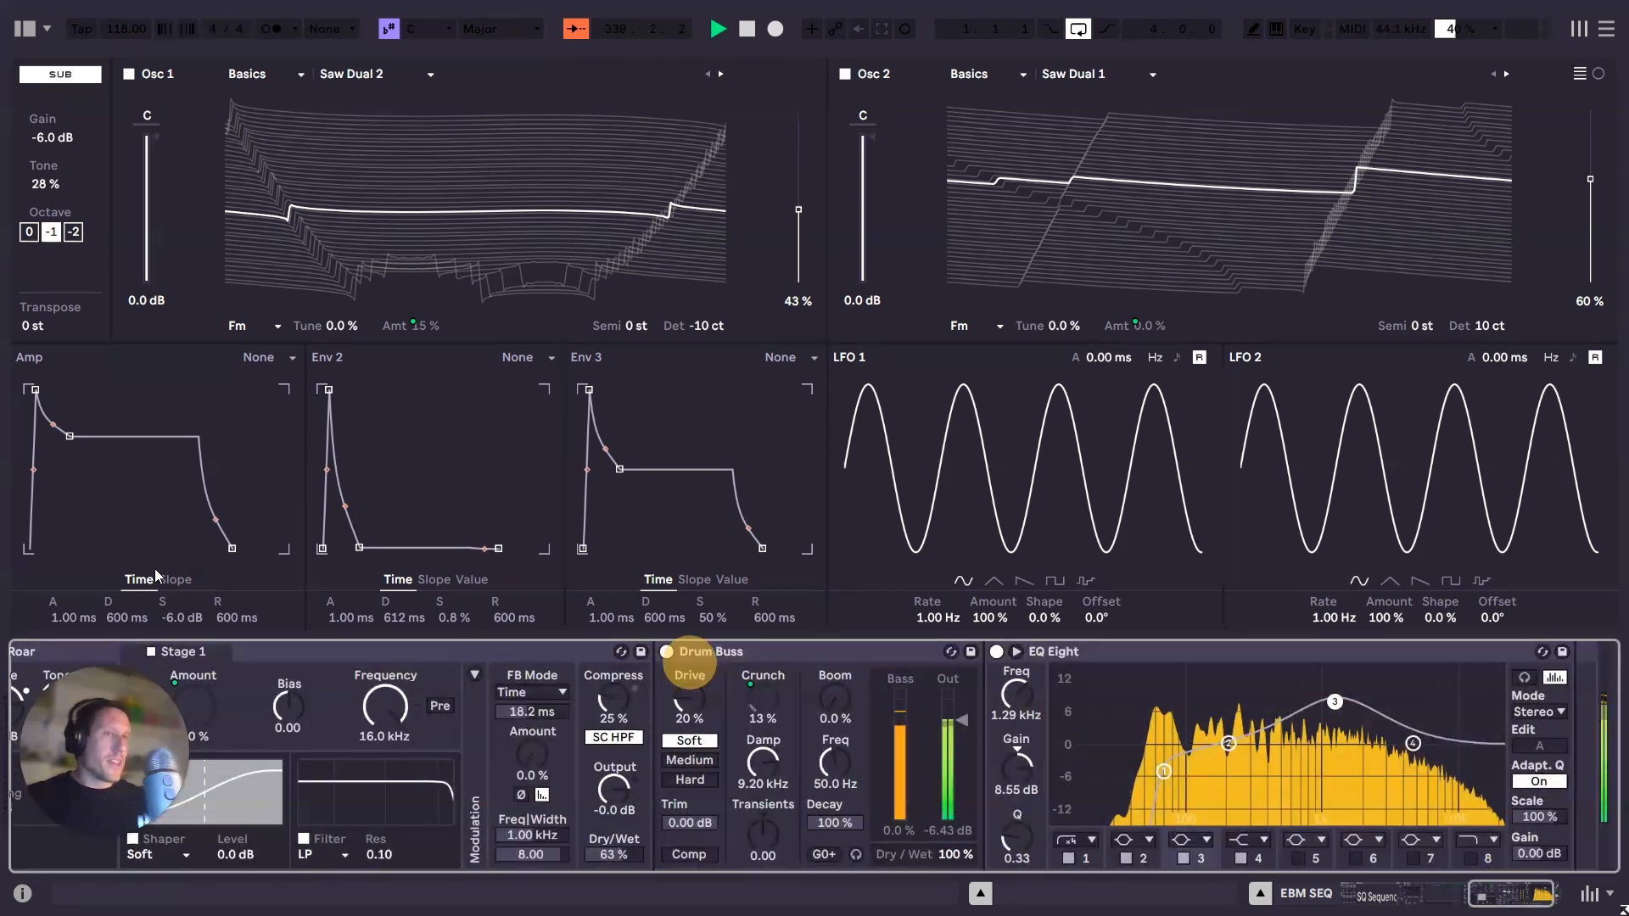
left_click(378, 654)
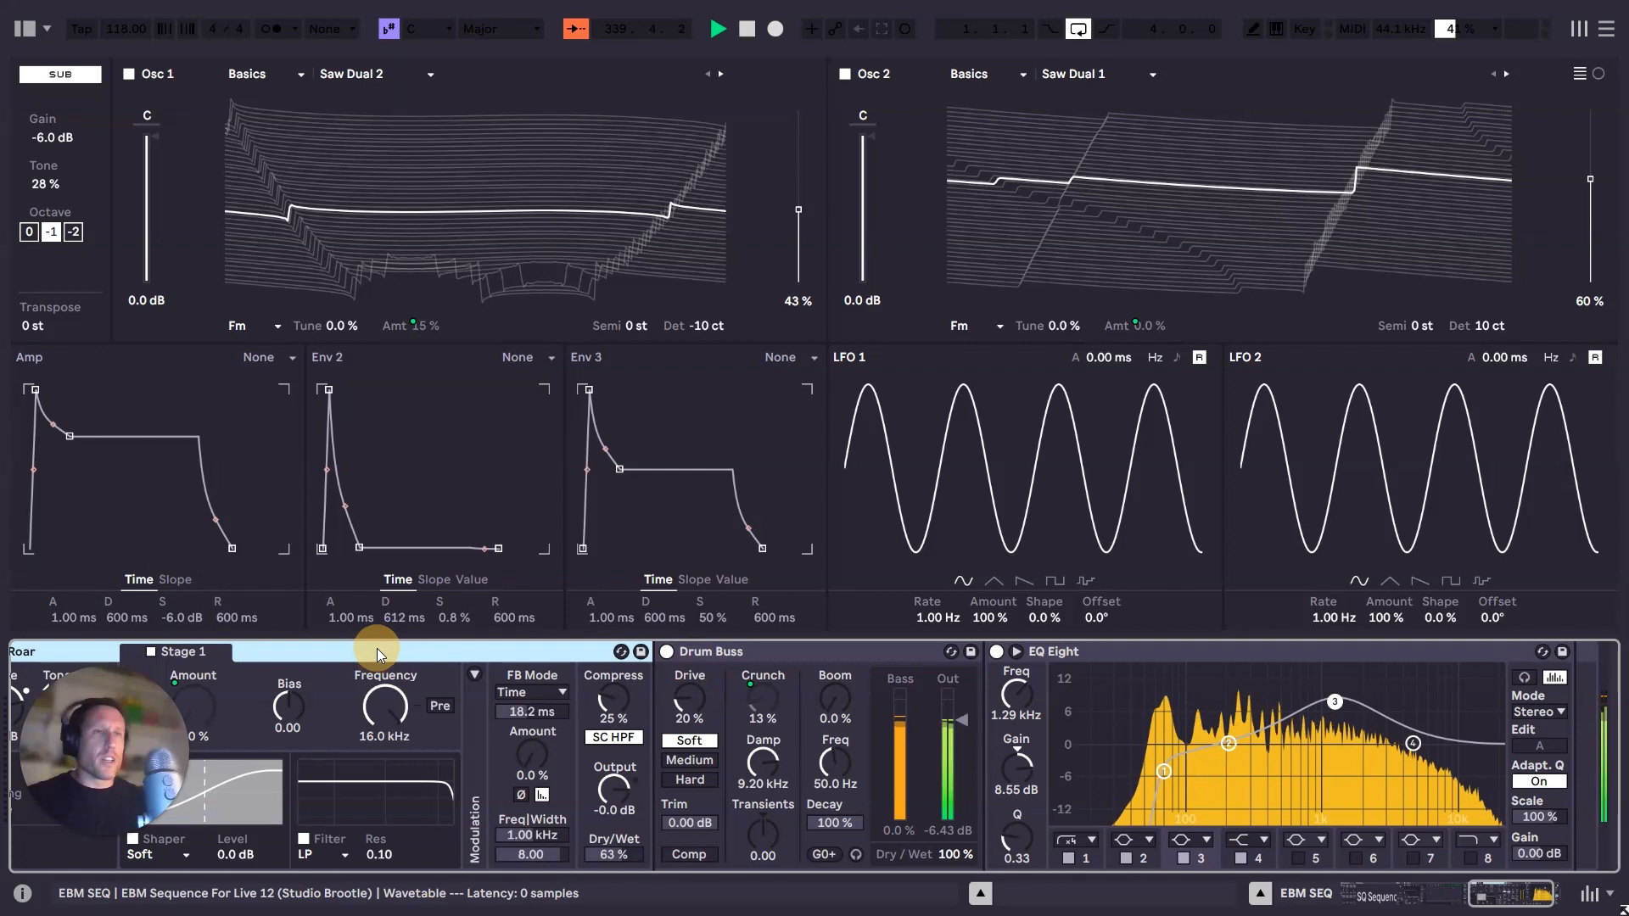
left_click(831, 666)
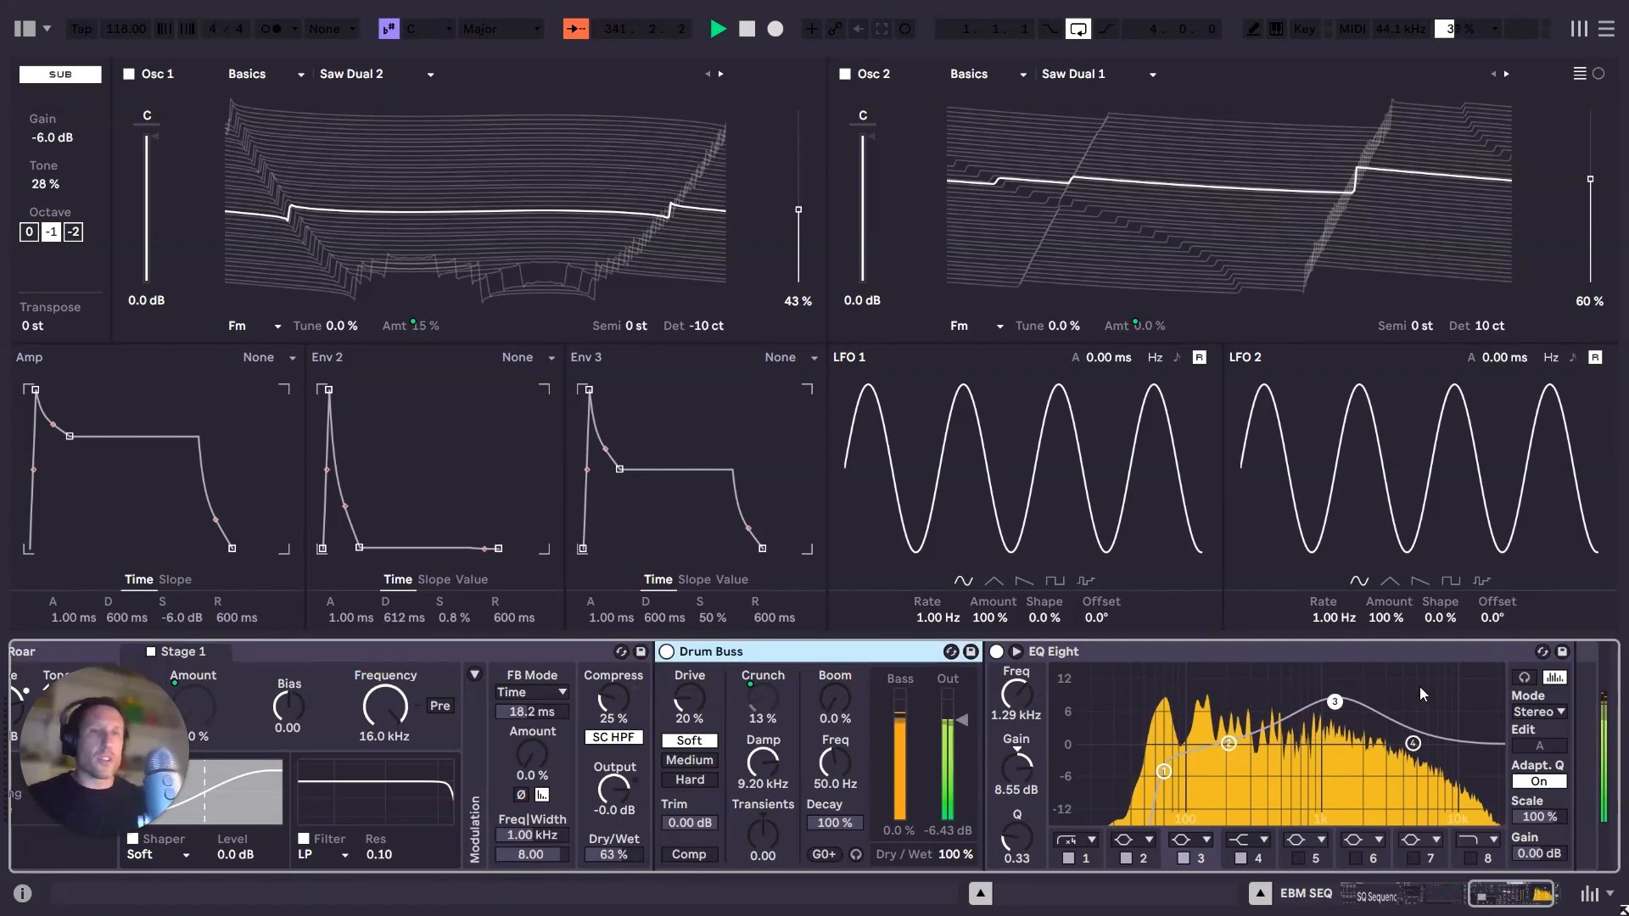
Try Wavetable's Noise unison mode with 5 voices, and switch to Classic with the unison Amount at 69 %.
left_click_drag(1517, 901, 1451, 908)
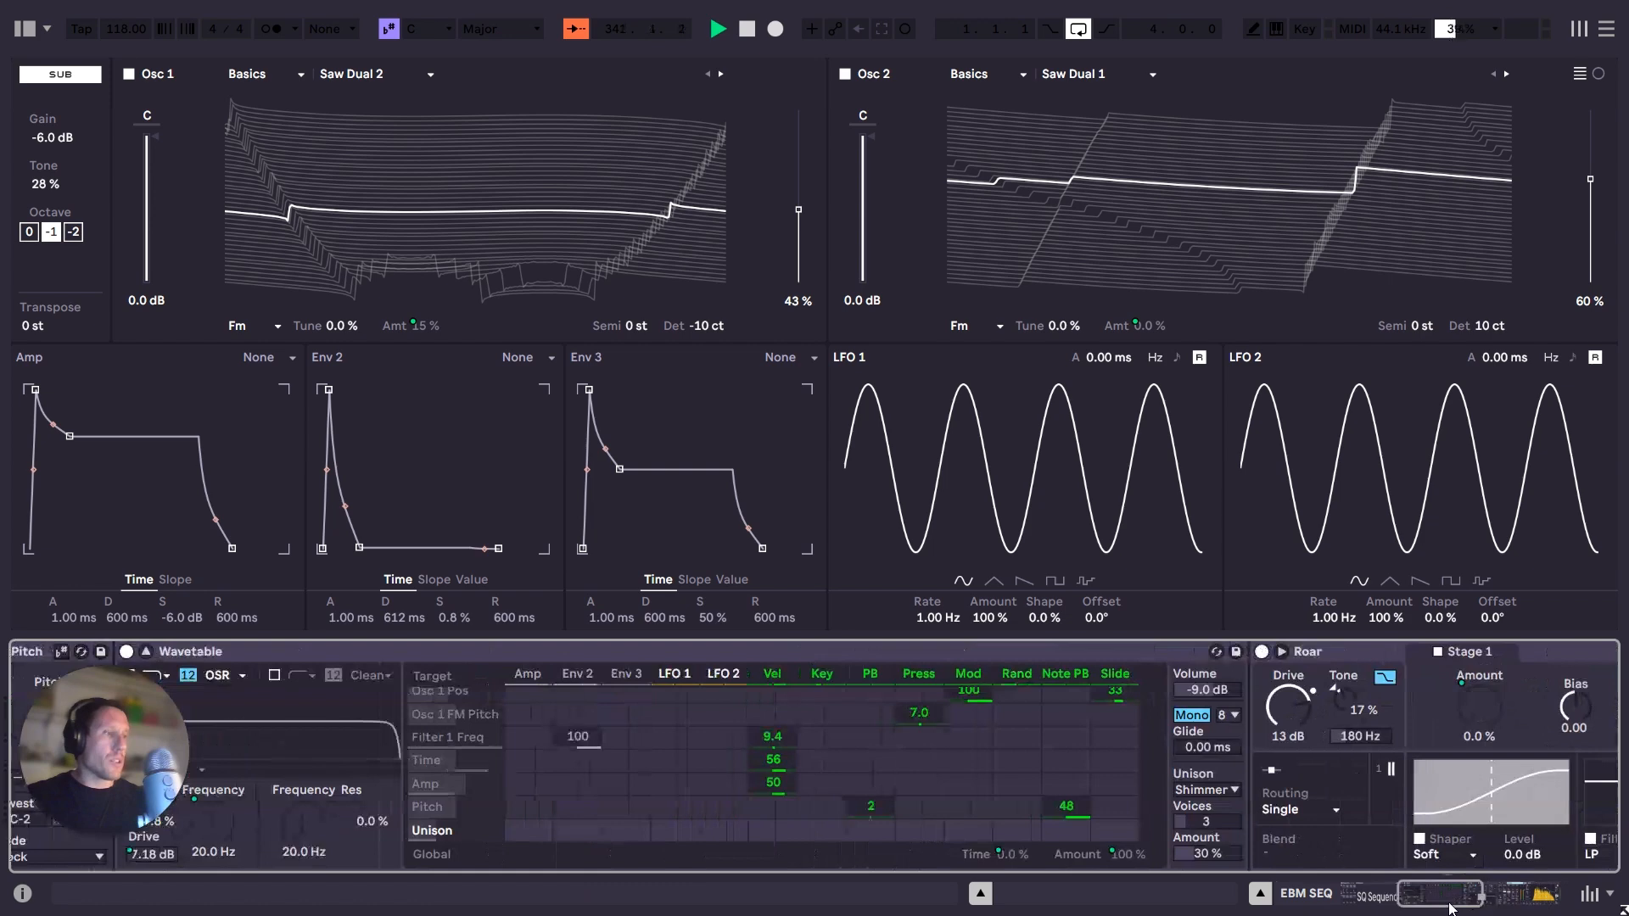
left_click(1203, 791)
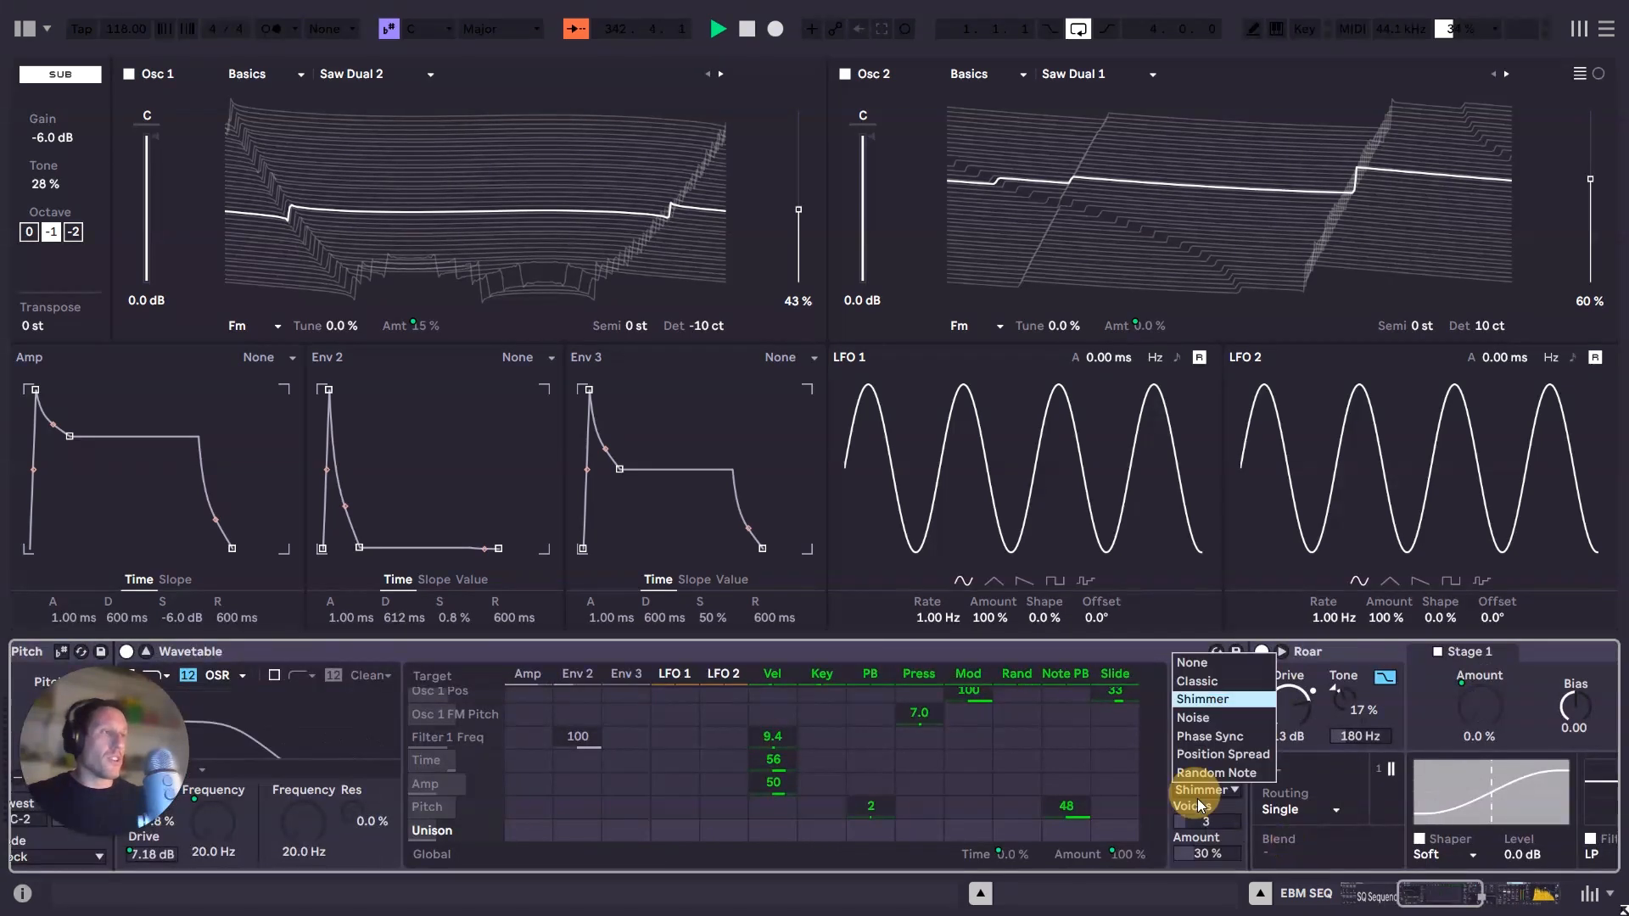
left_click(1216, 721)
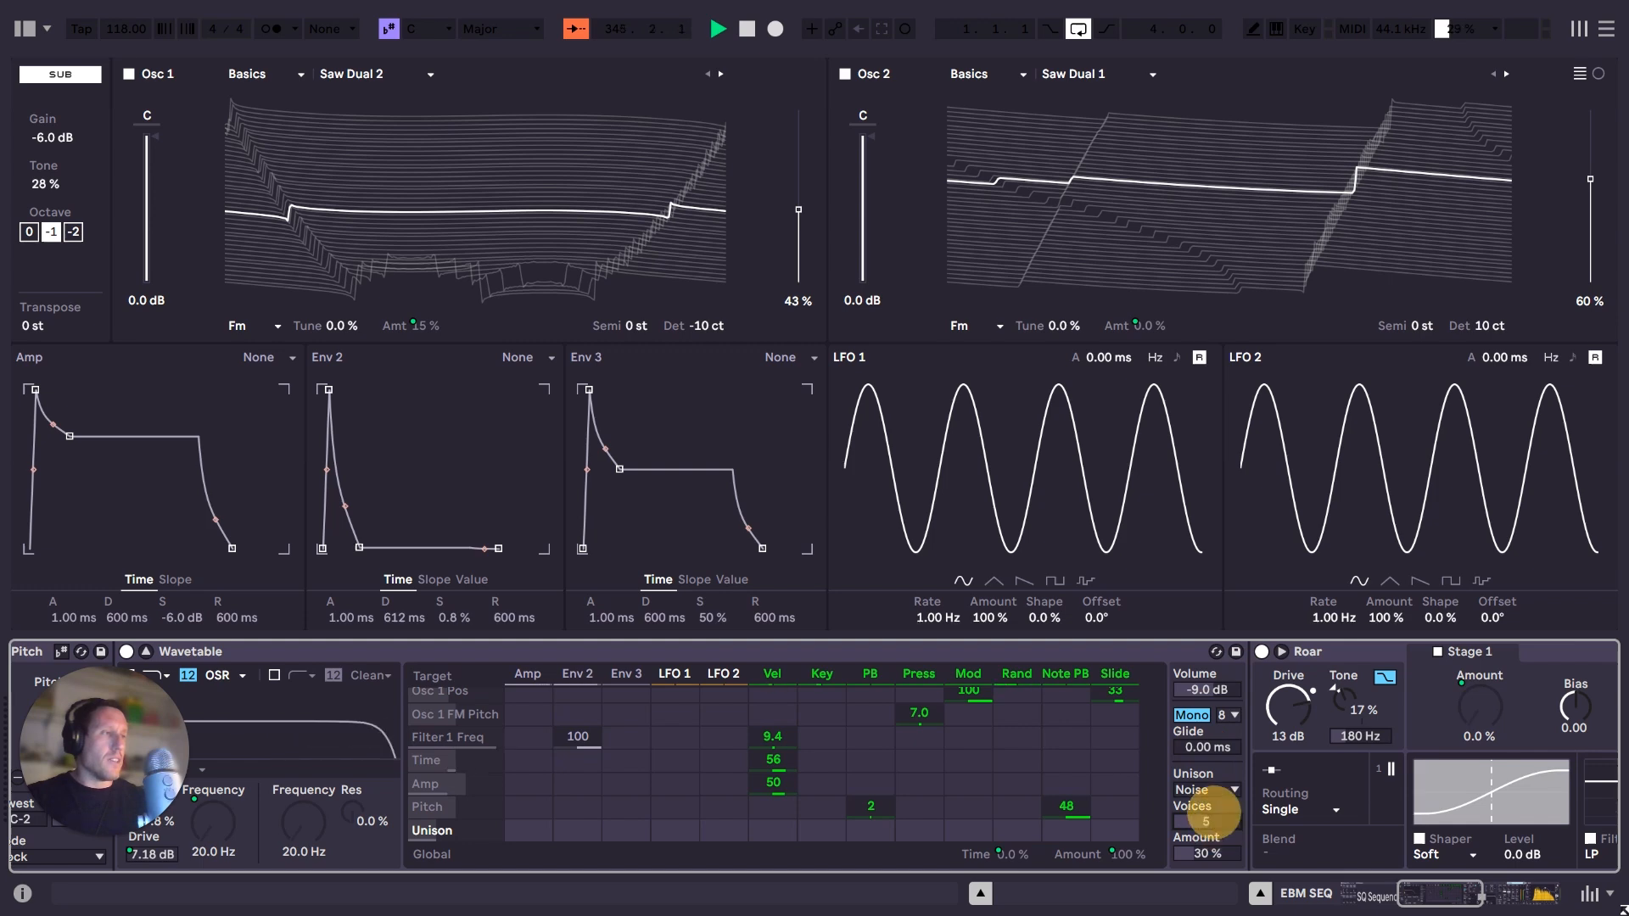
left_click(1214, 791)
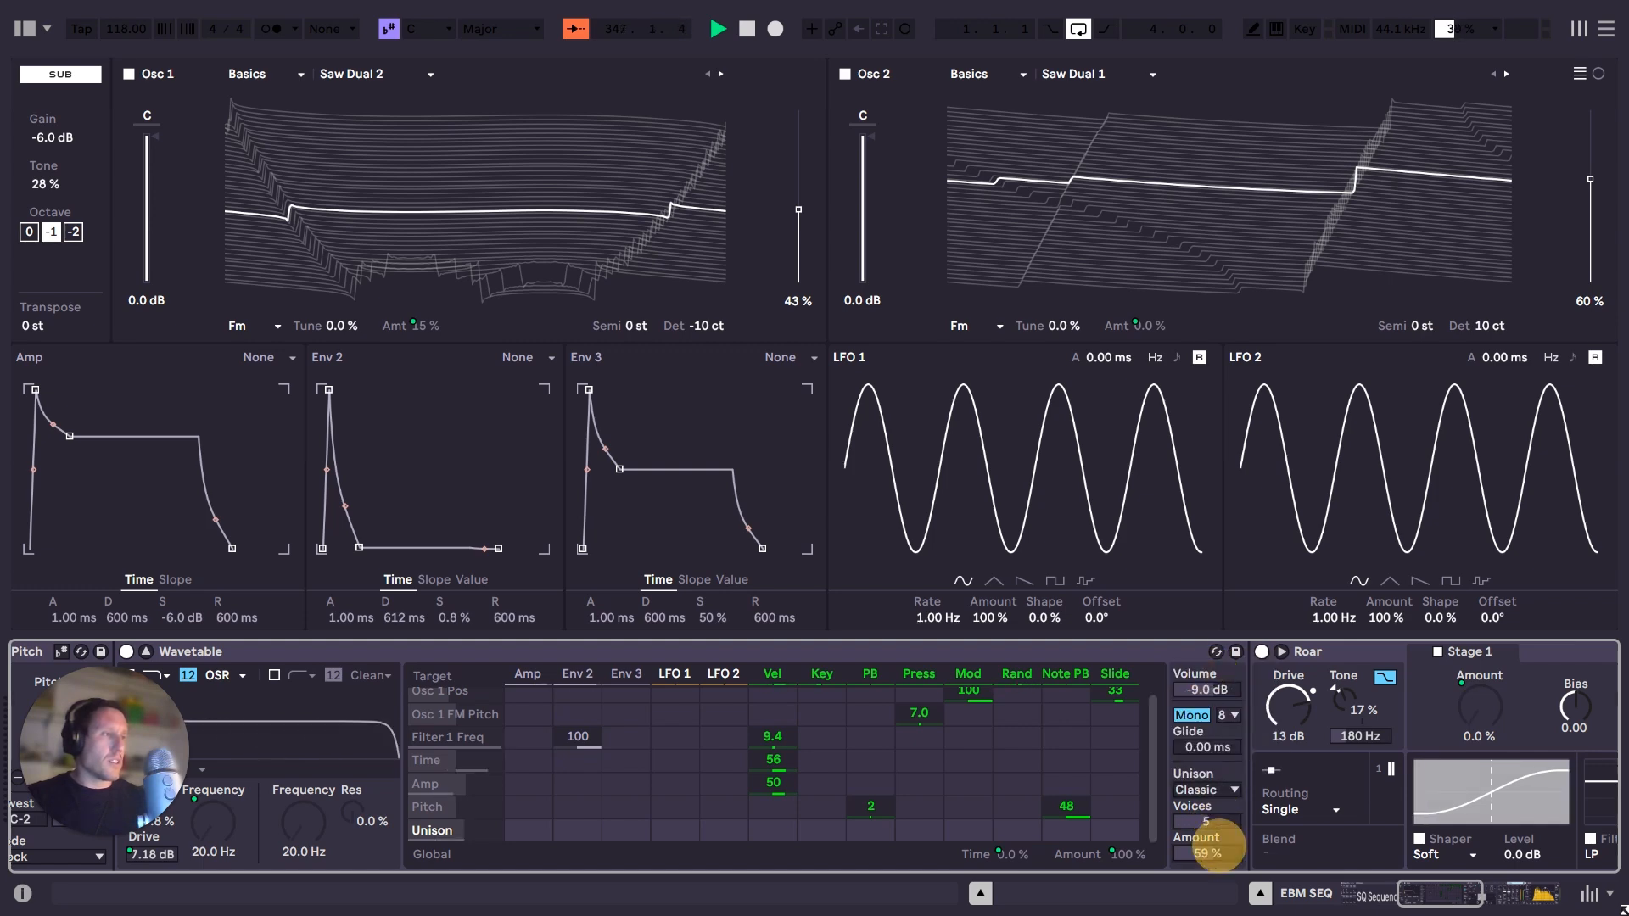
Try detuning Wavetable's Osc 1 to -50 ct and Osc 2 to 50 ct, and restore them to -10 ct and 10 ct.
left_click_drag(1423, 903, 1360, 899)
left_click(1166, 653)
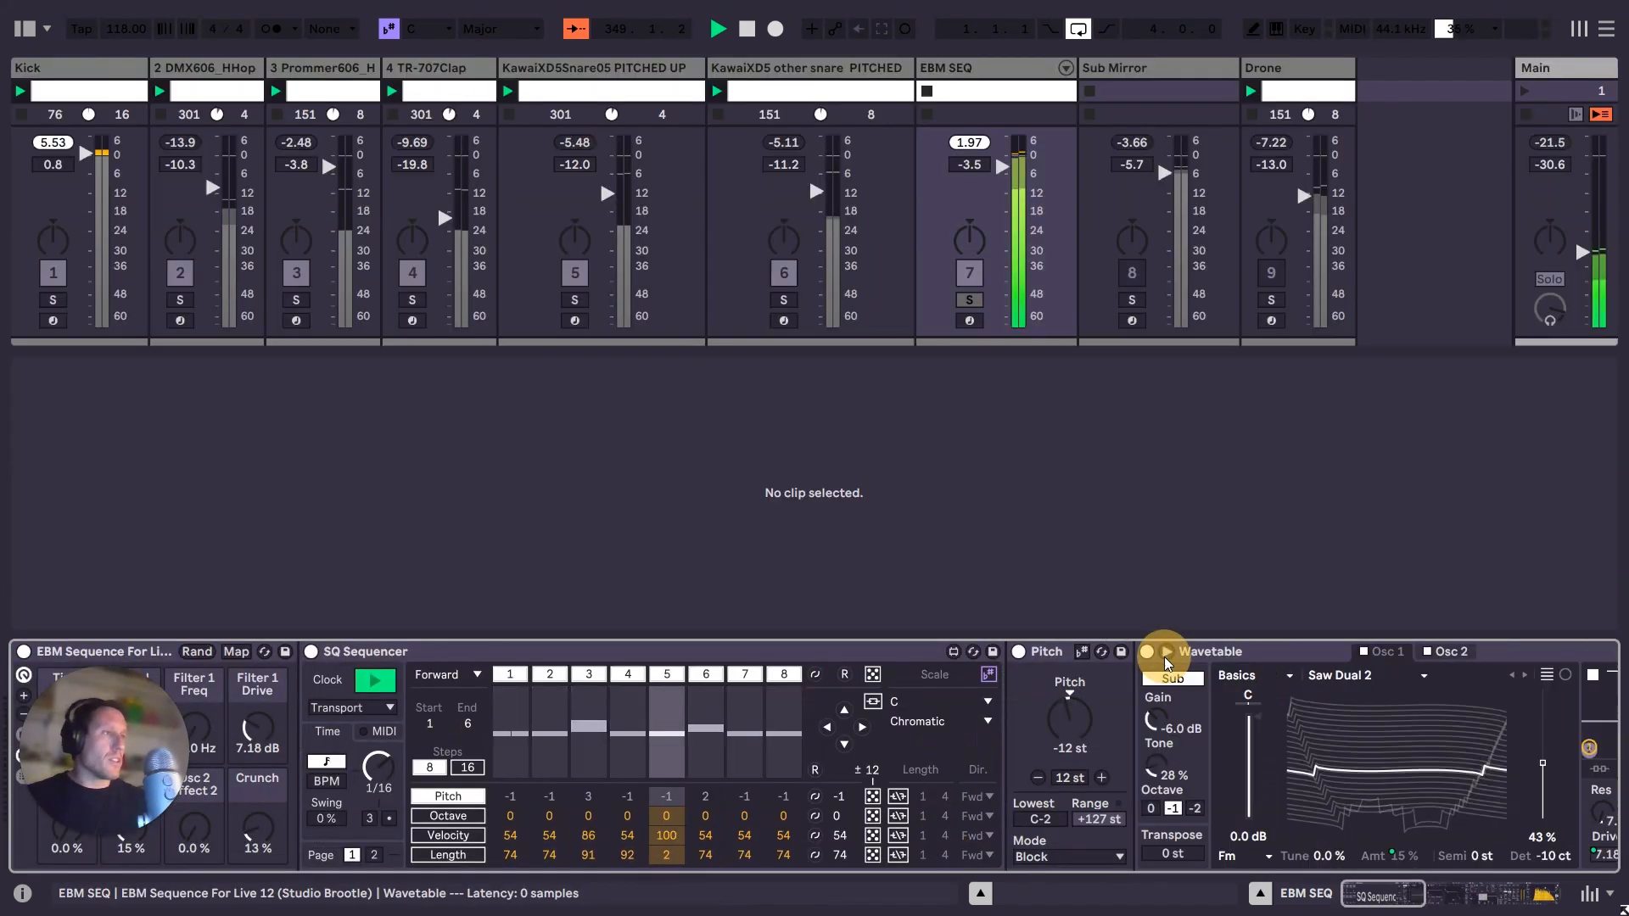
left_click(1166, 653)
left_click_drag(704, 326, 721, 345)
left_click_drag(1496, 329, 1491, 314)
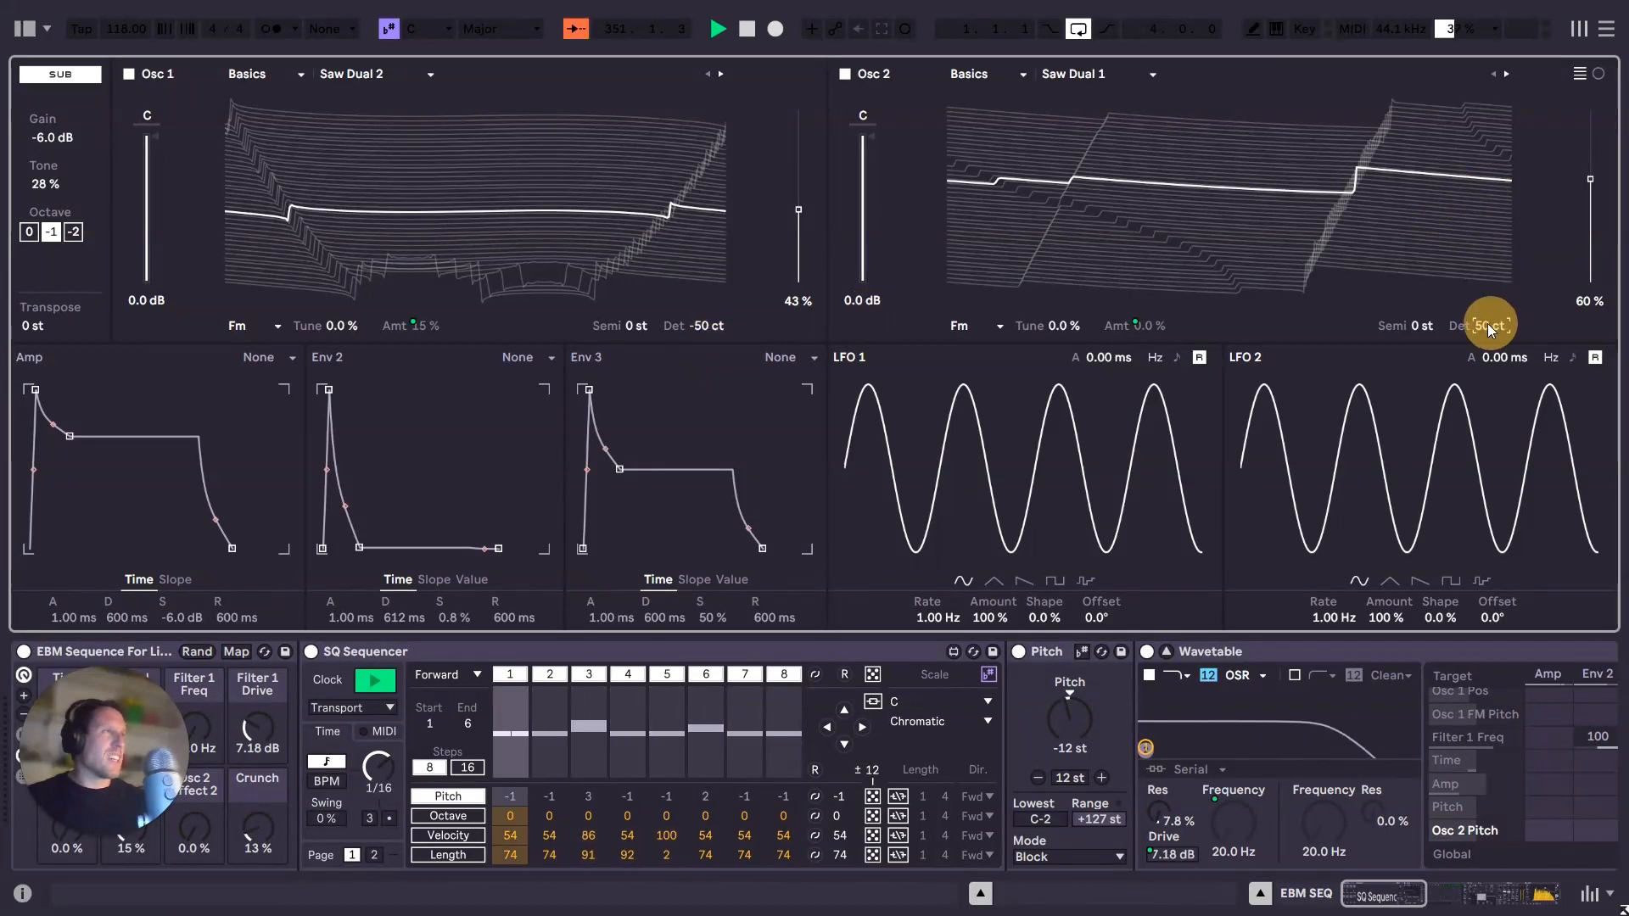
double_click(715, 327)
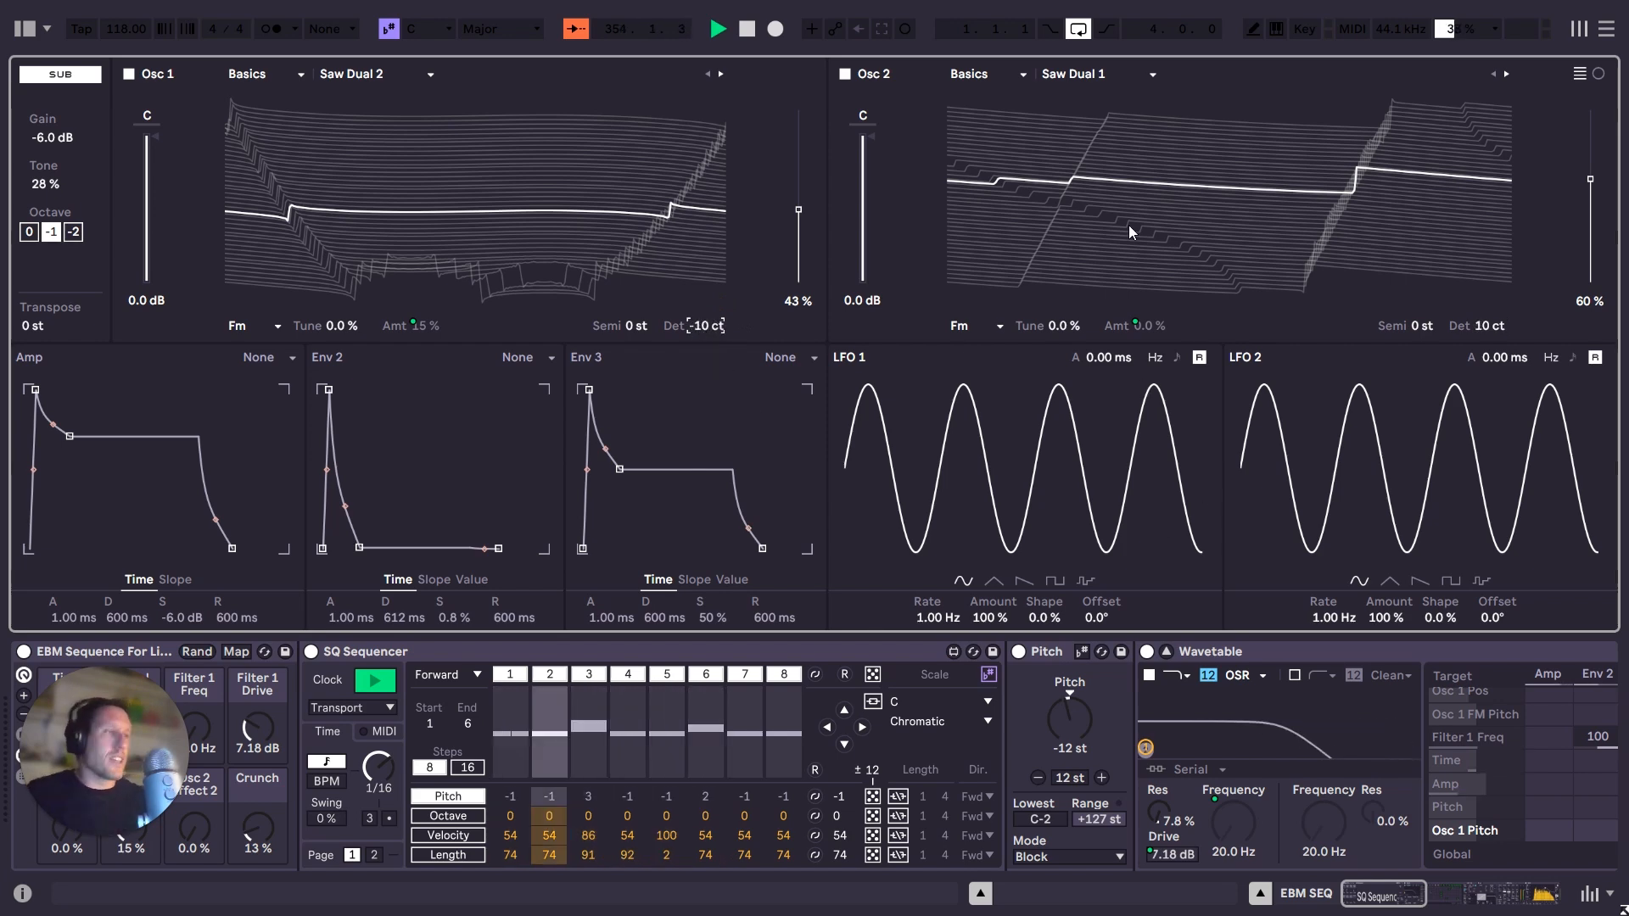
left_click(1168, 654)
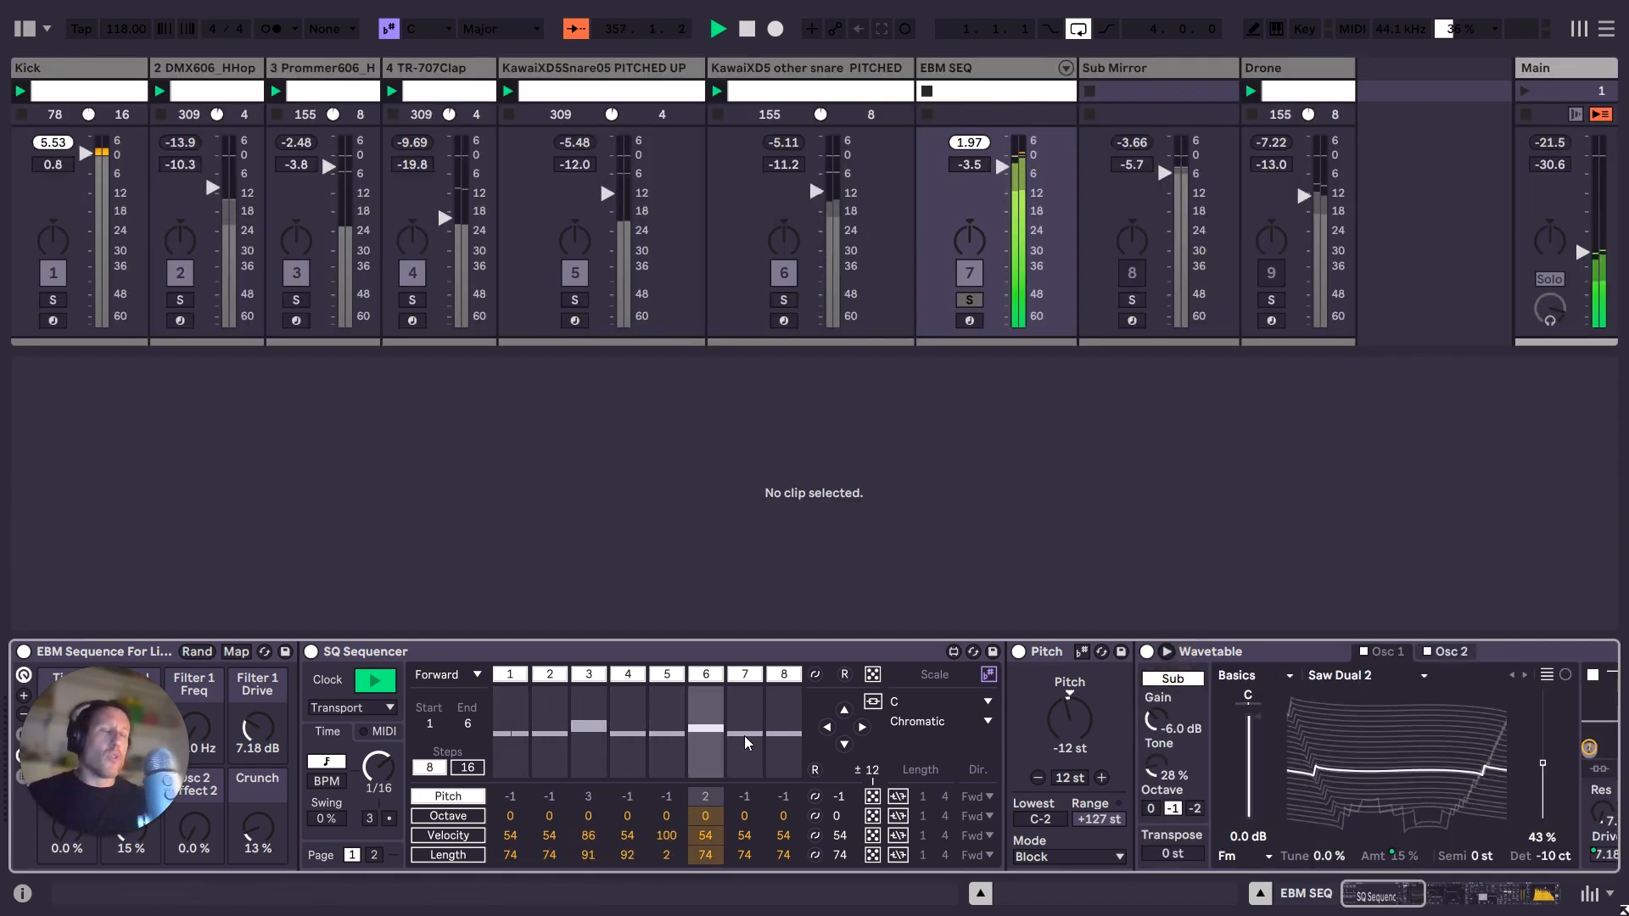
Solo the Sub Mirror track and compare its device chain with that of EBM SEQ.
left_click(1129, 302)
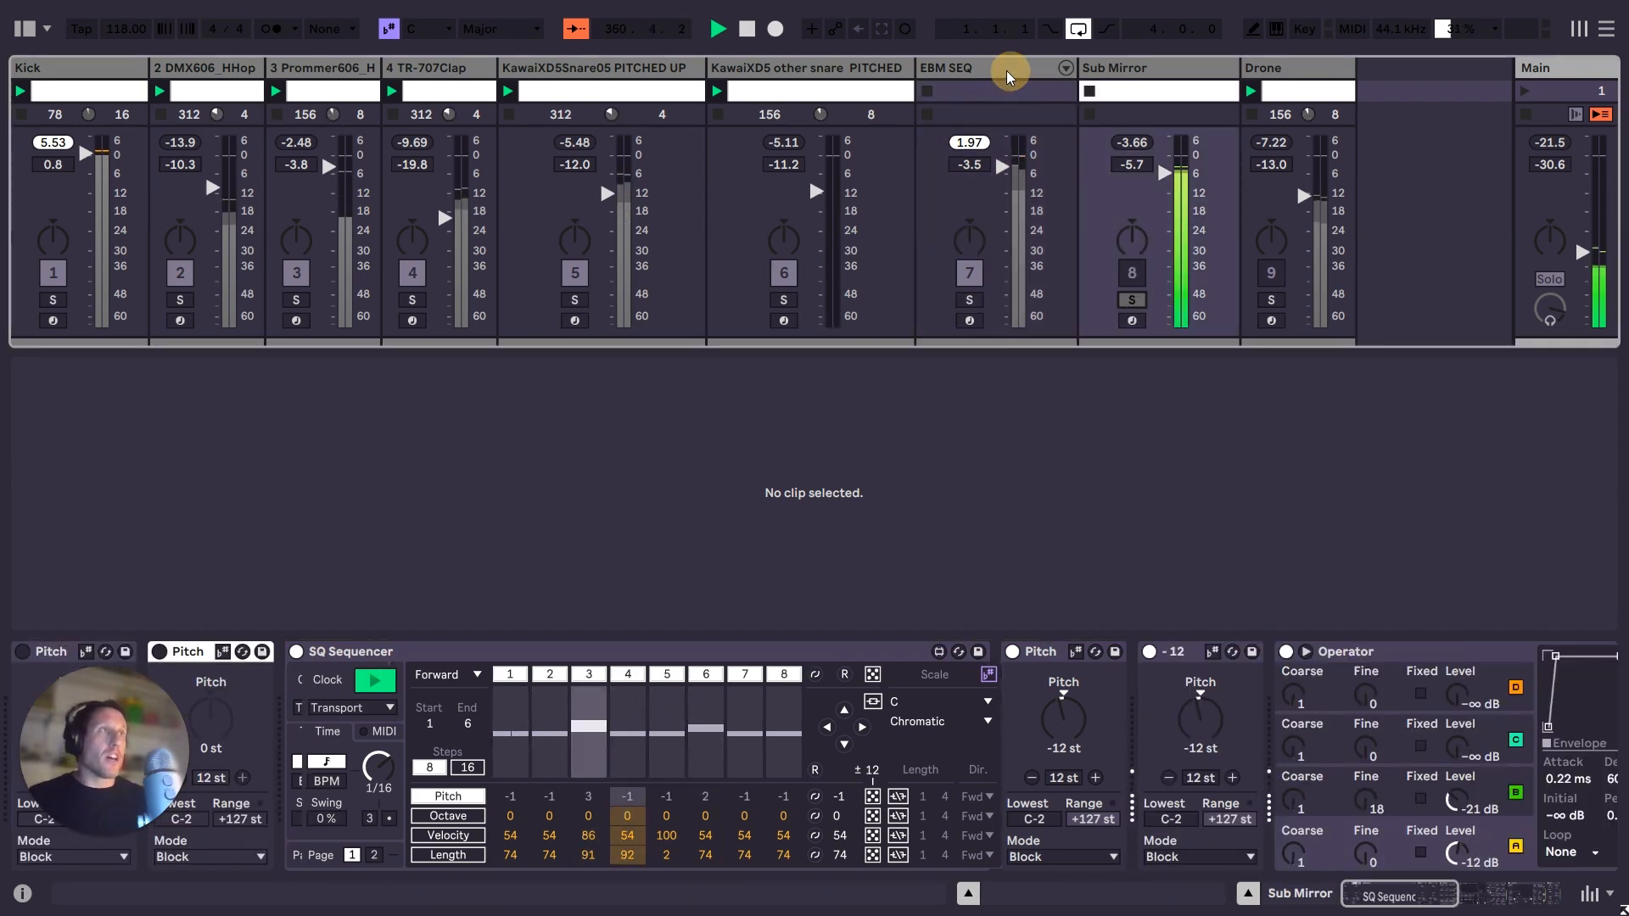
left_click(965, 71)
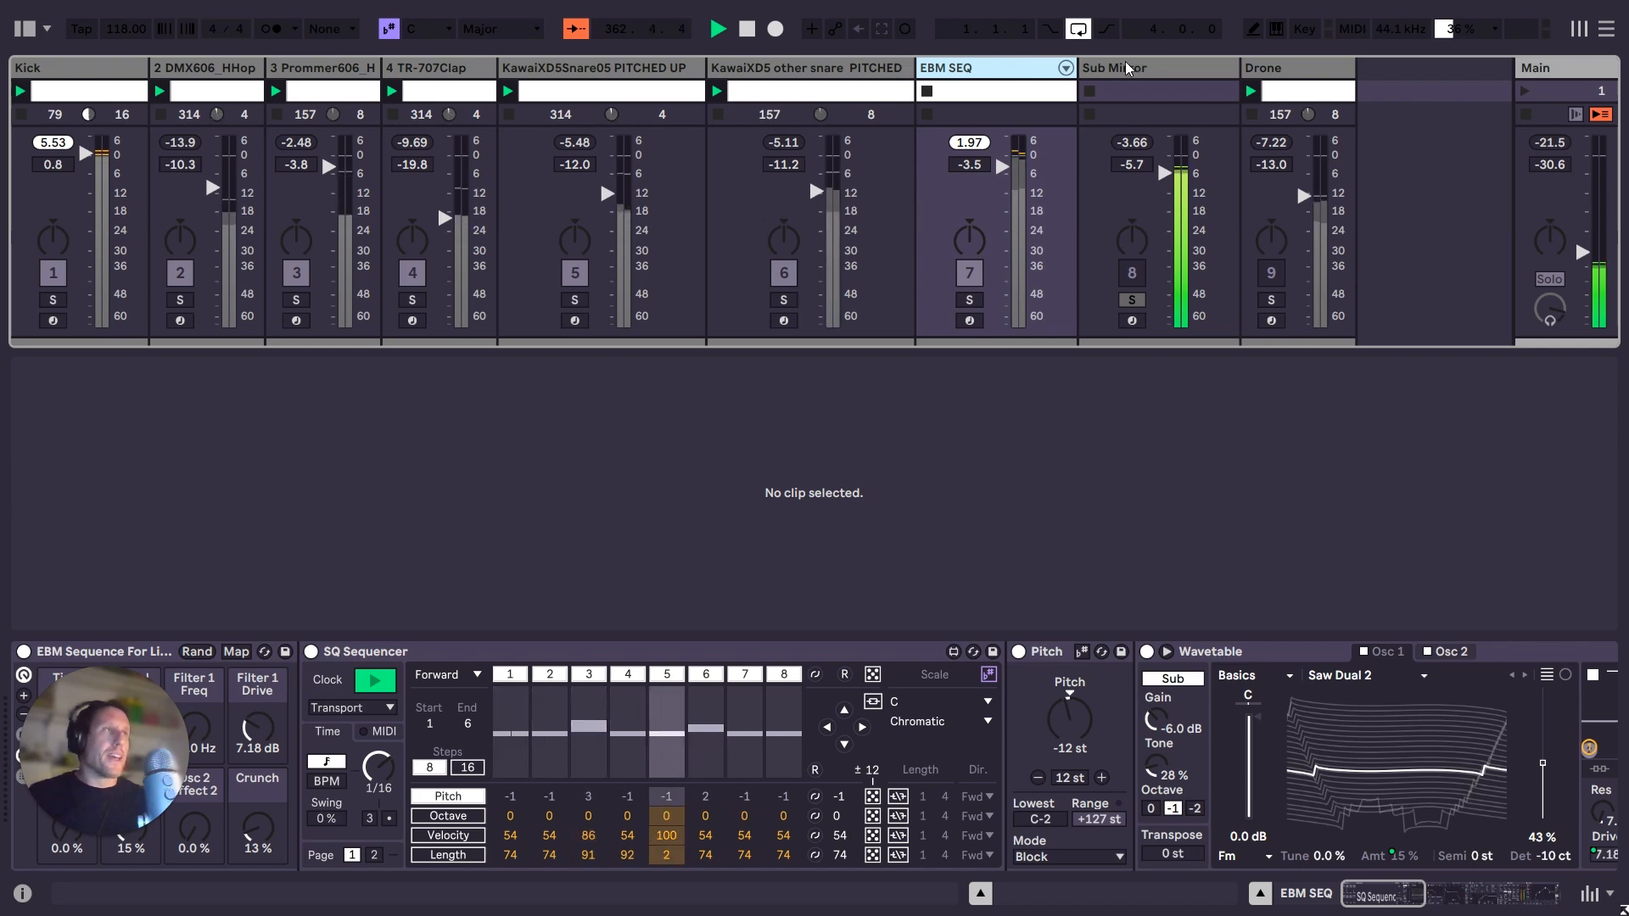
scroll(580, 647, "right", 15)
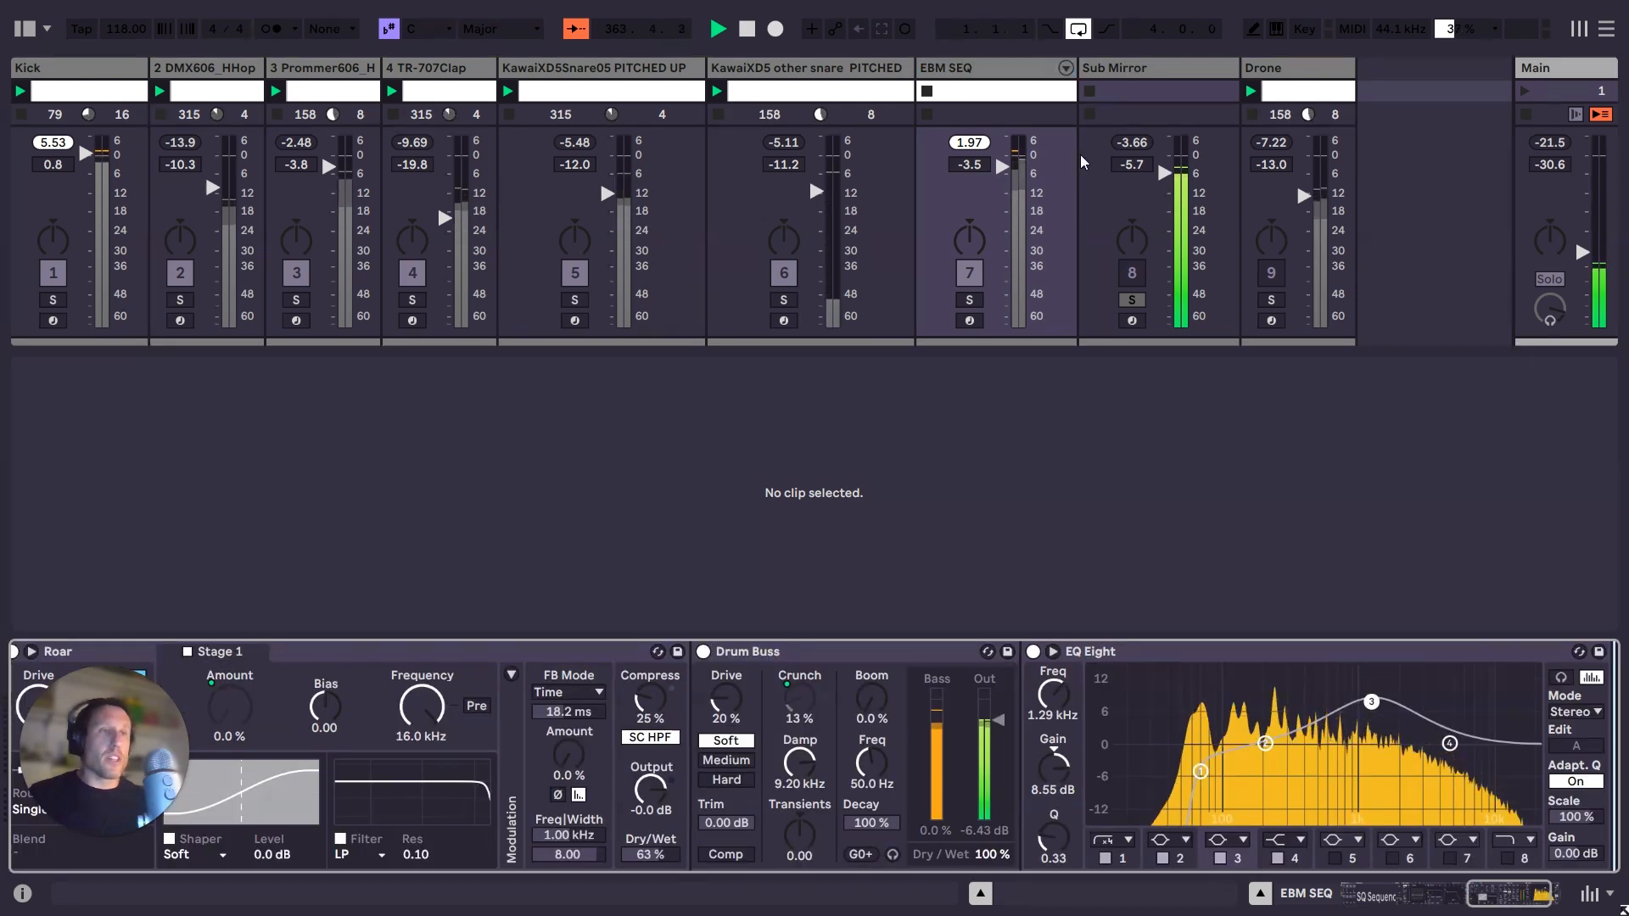
left_click(1139, 73)
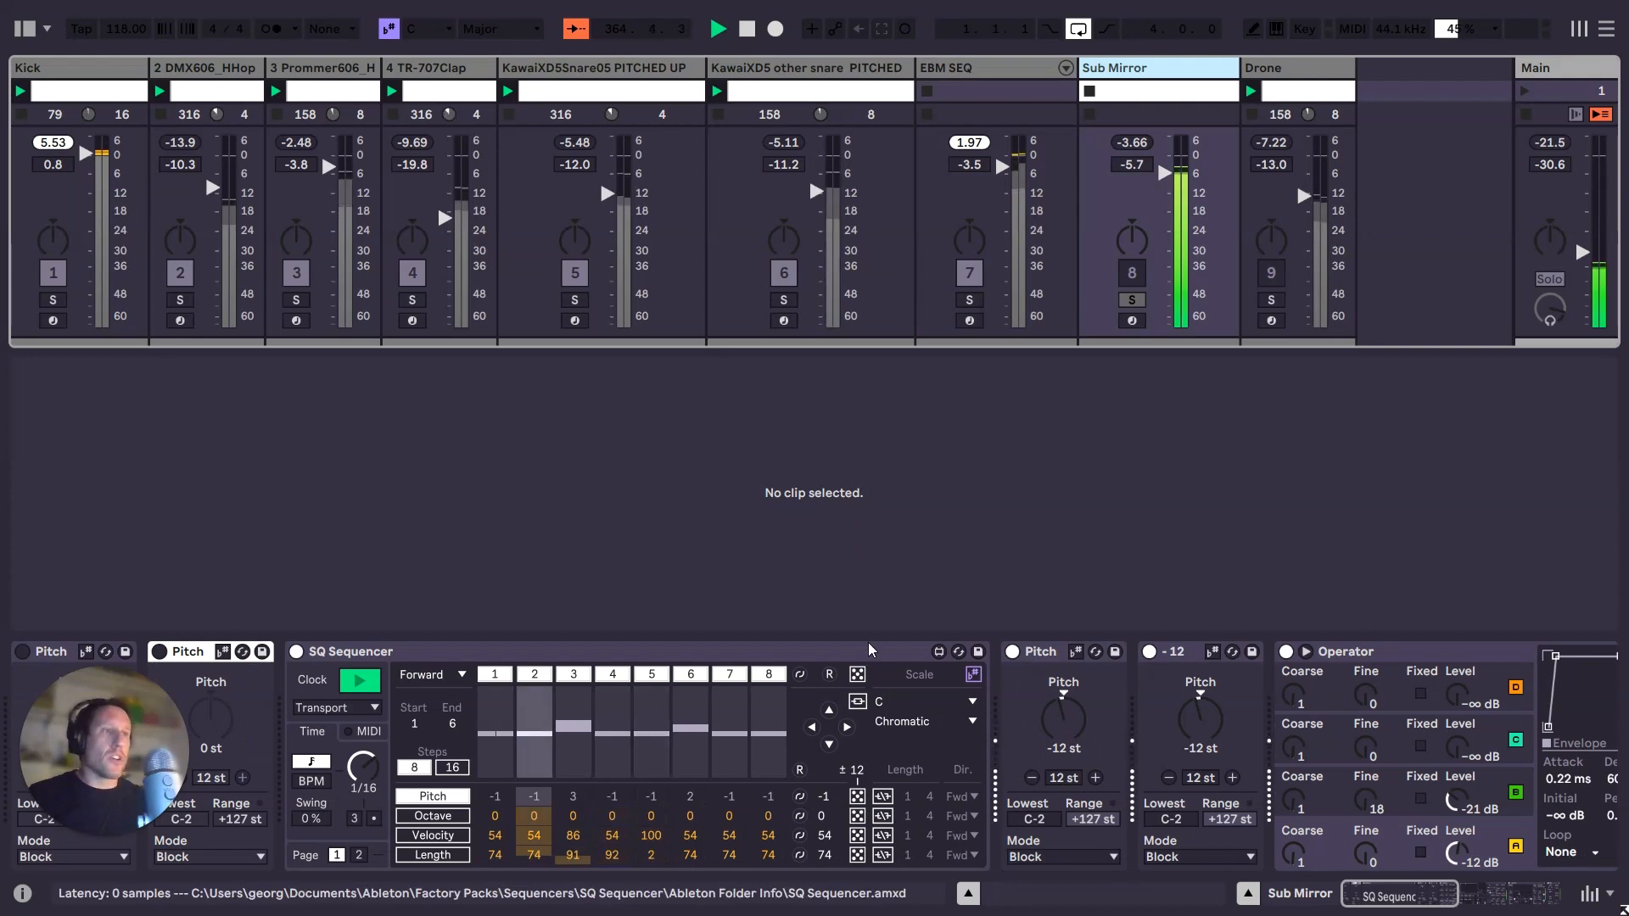
left_click(974, 73)
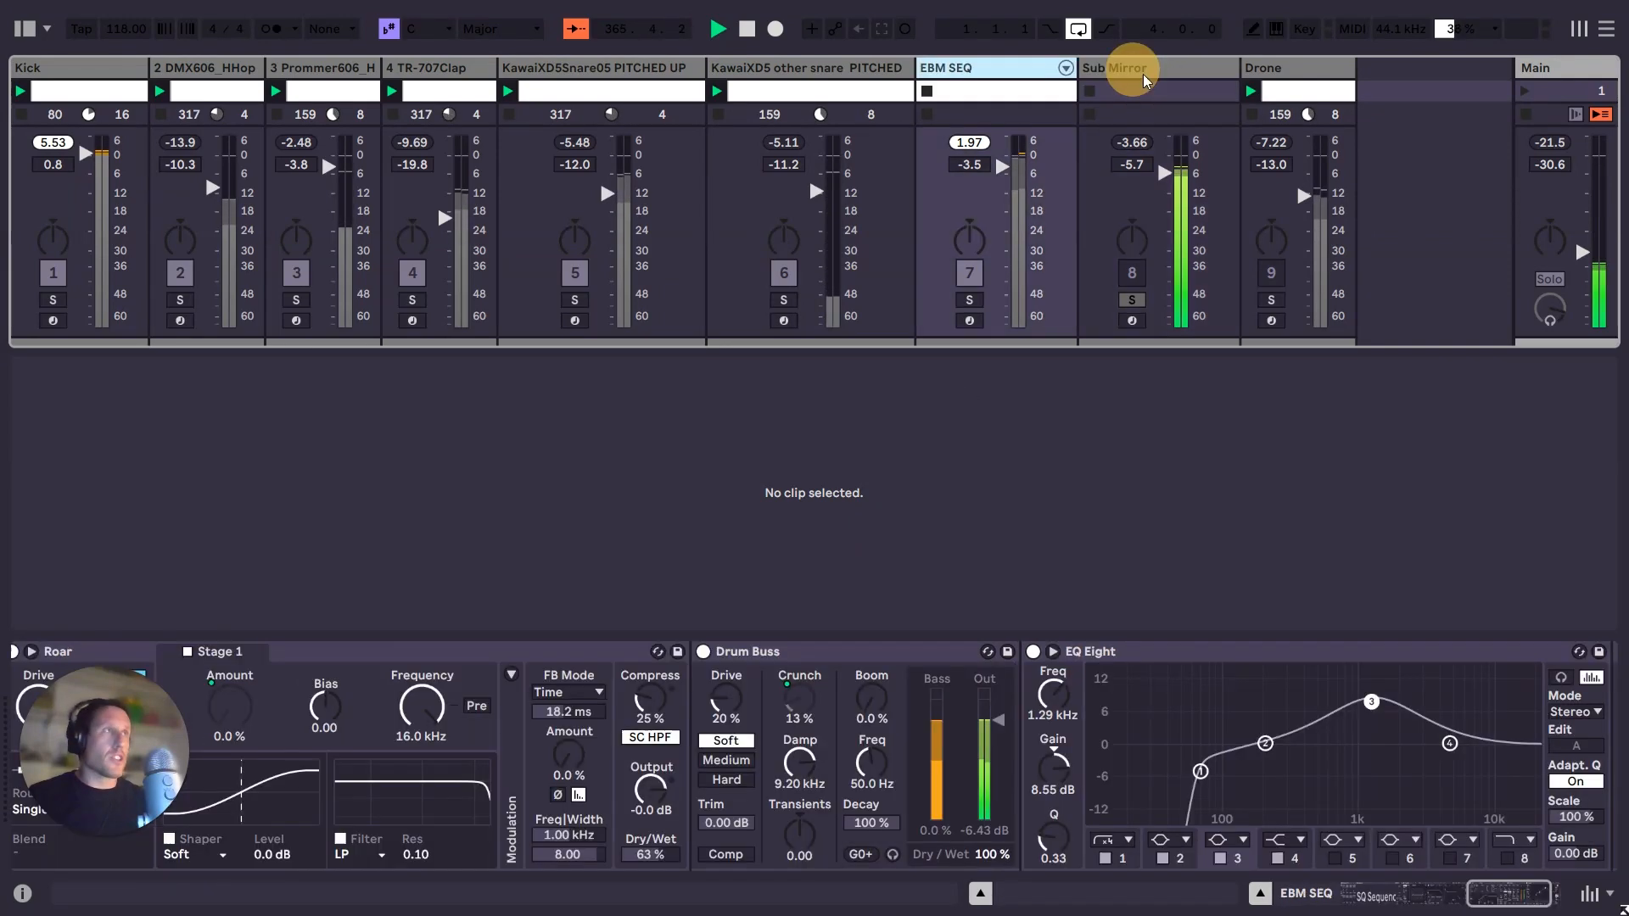
left_click(1143, 74)
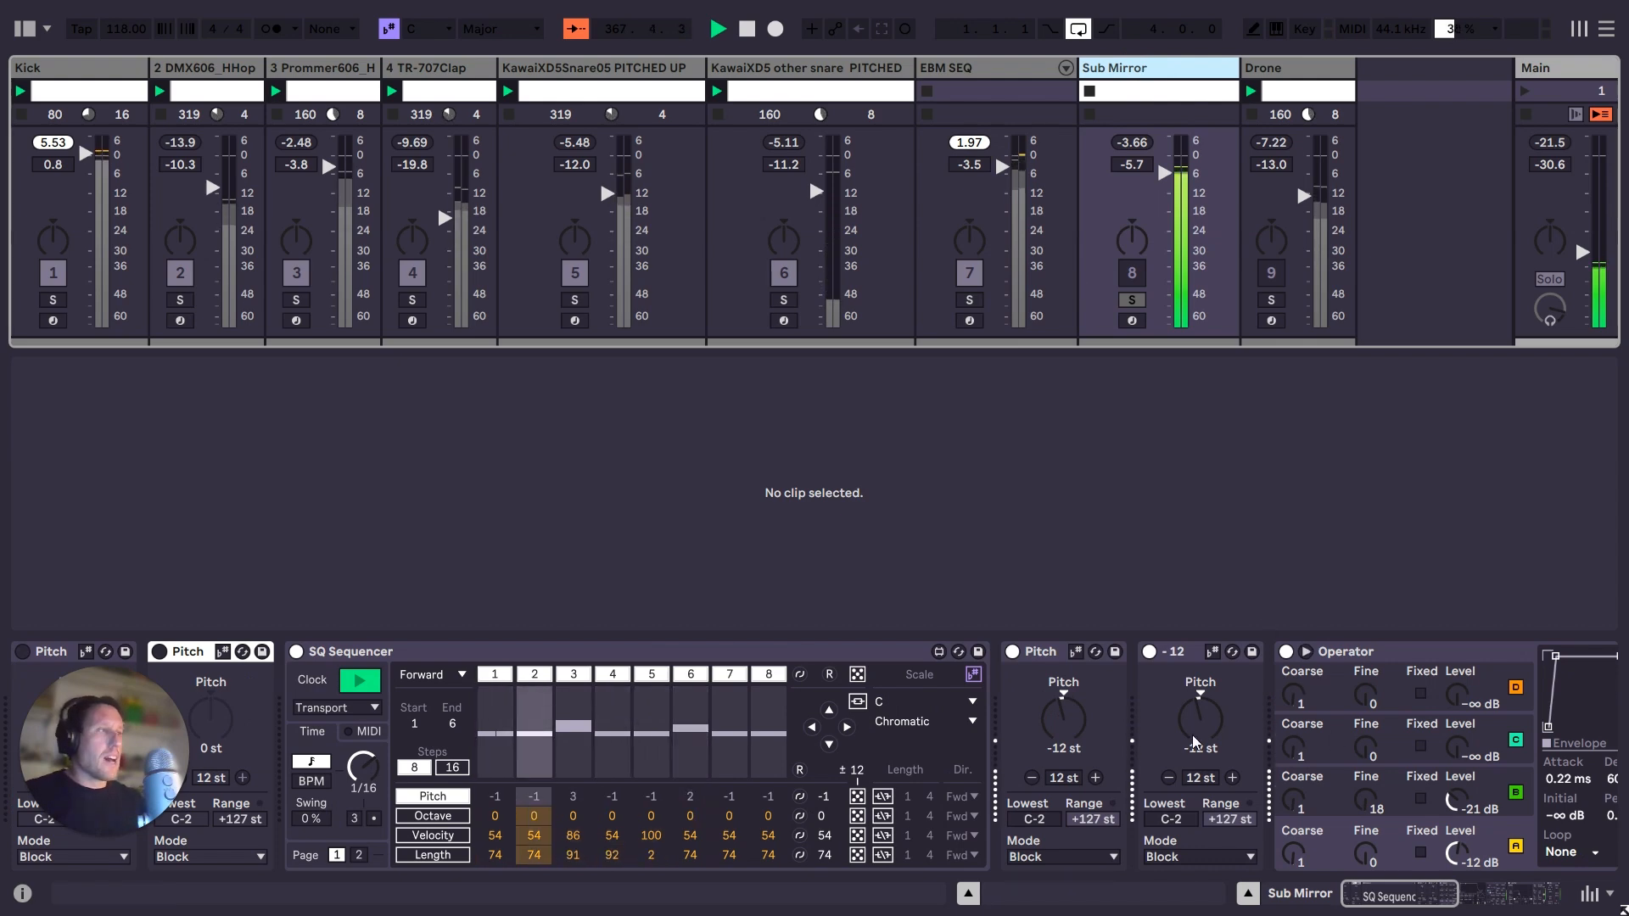
Examine Sub Mirror's two Pitch devices and its Operator, including Operator's filter and shaper drive settings.
left_click(1050, 653)
left_click(1178, 654)
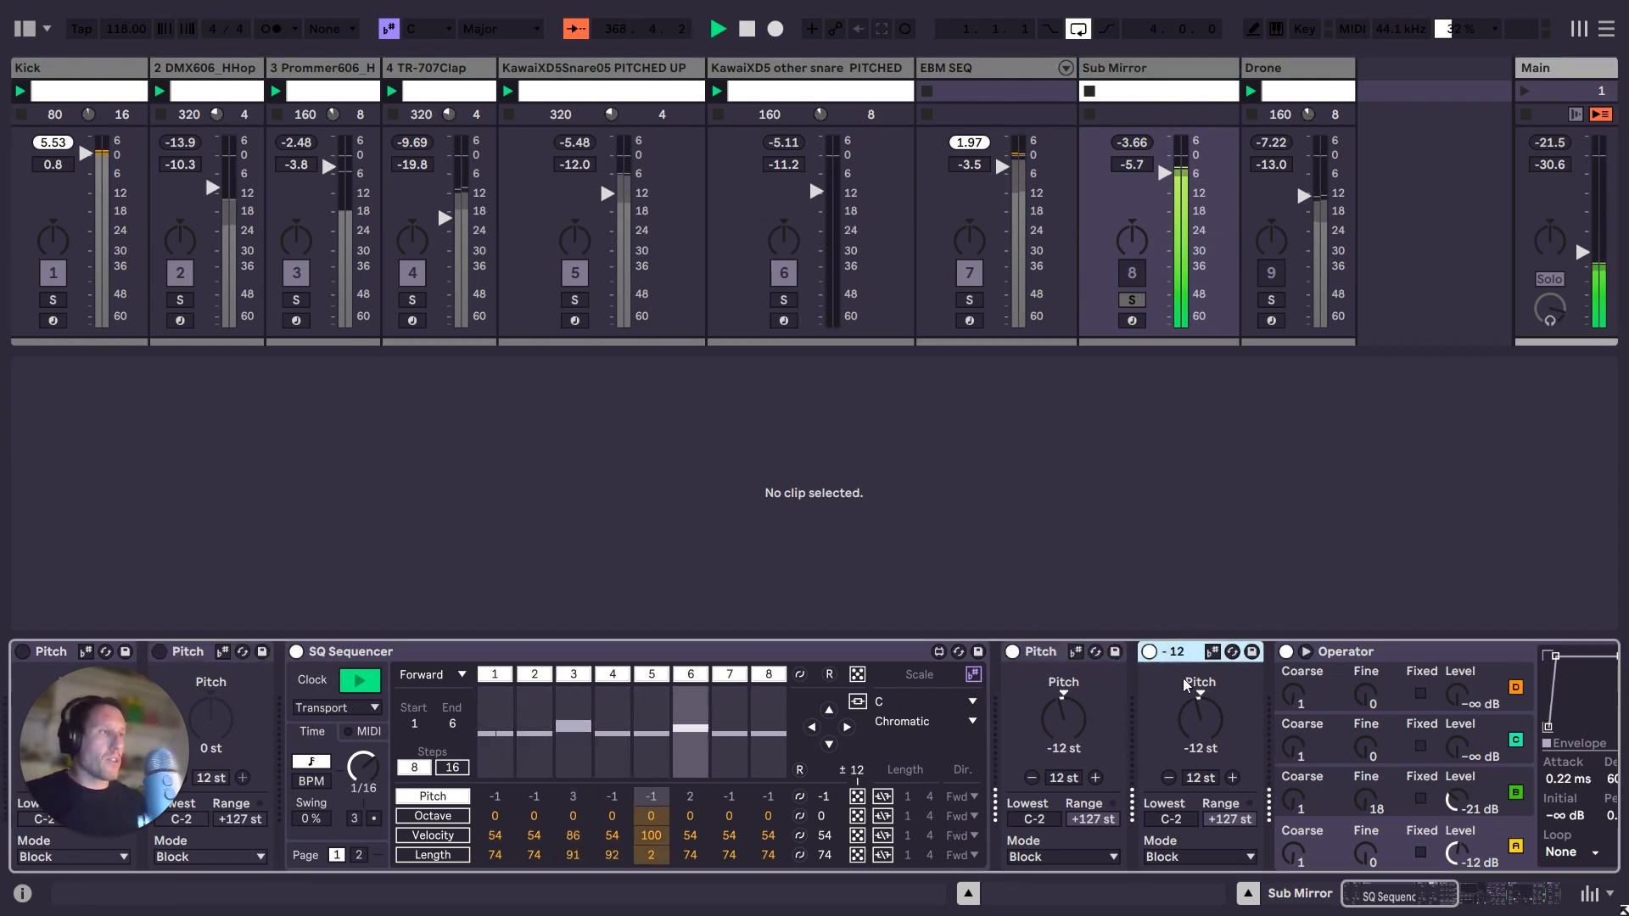
left_click(1384, 653)
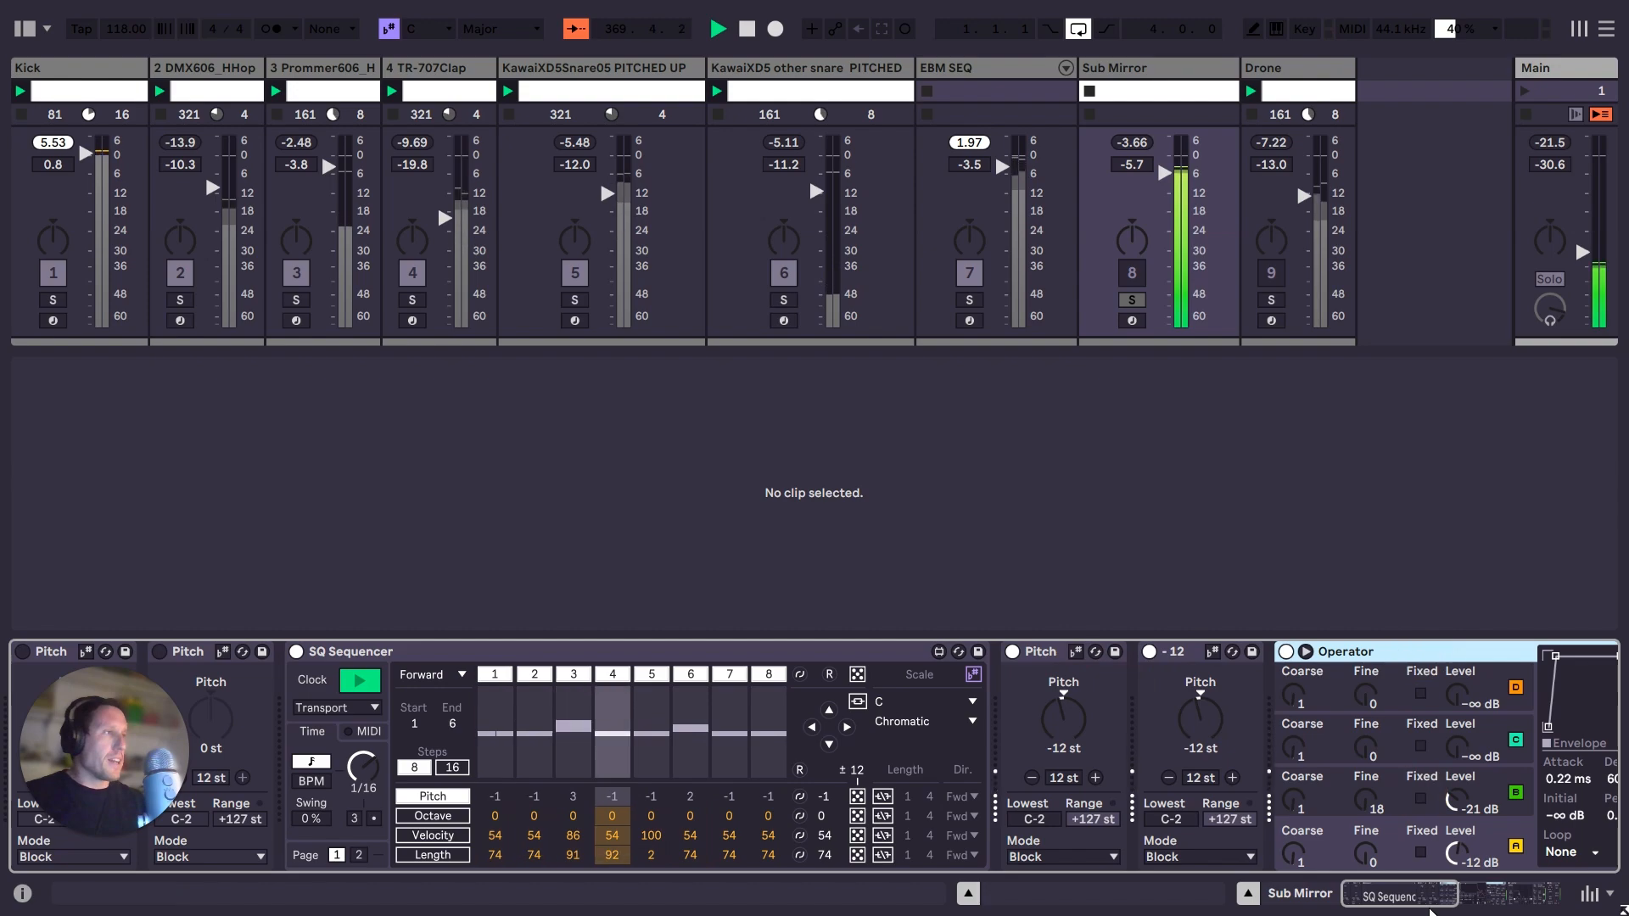
left_click(1465, 908)
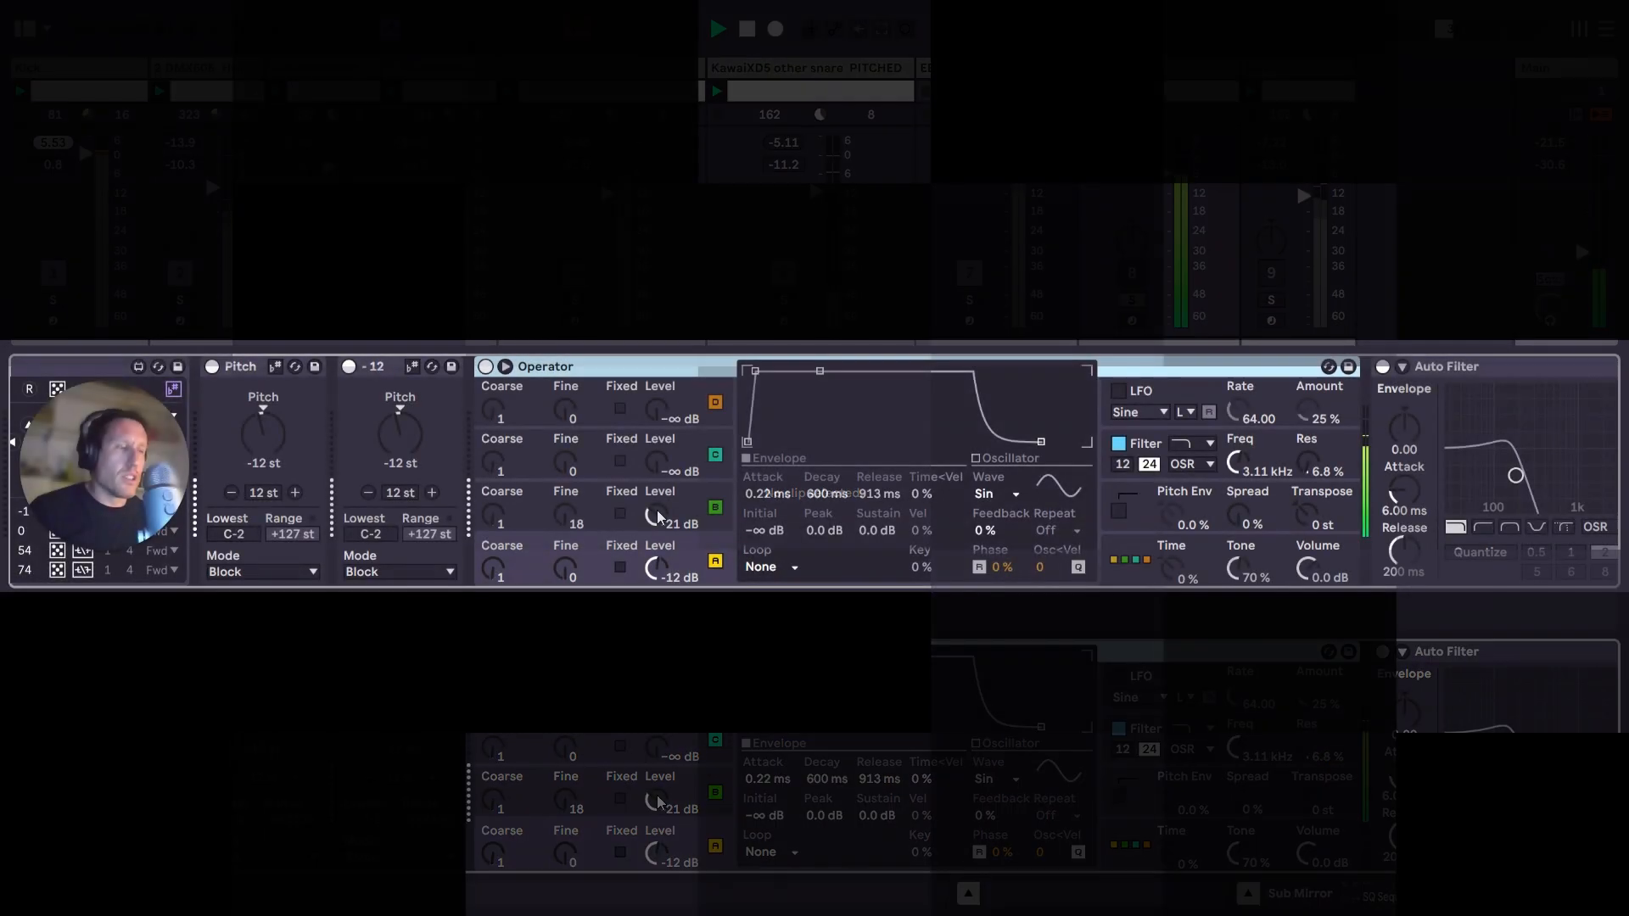
left_click(1140, 445)
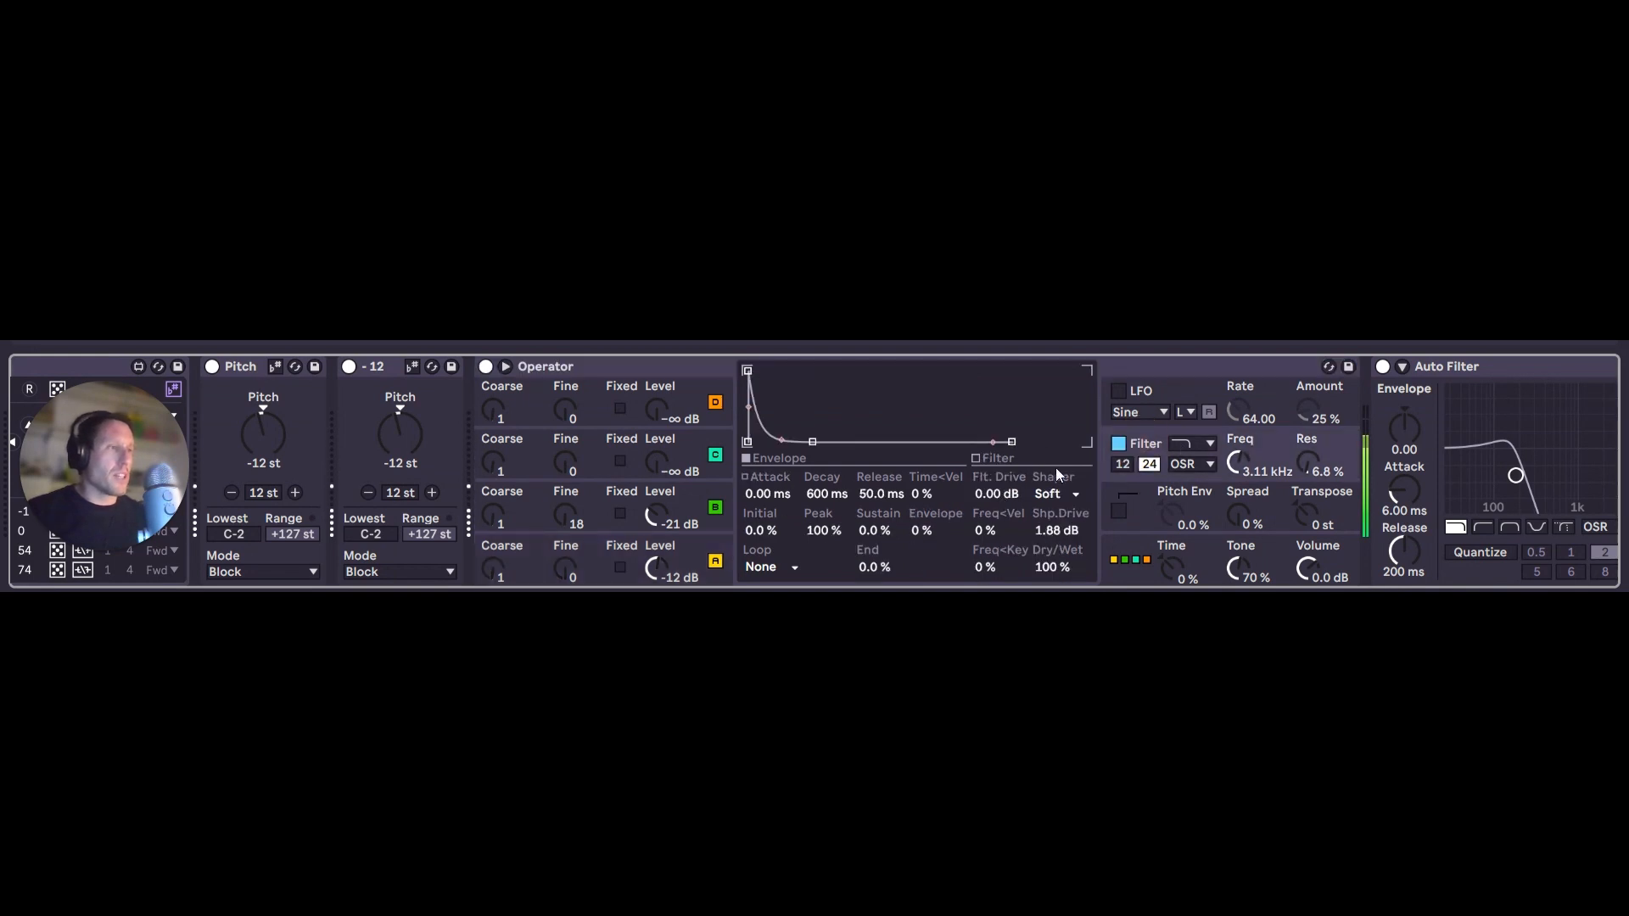
left_click(1057, 530)
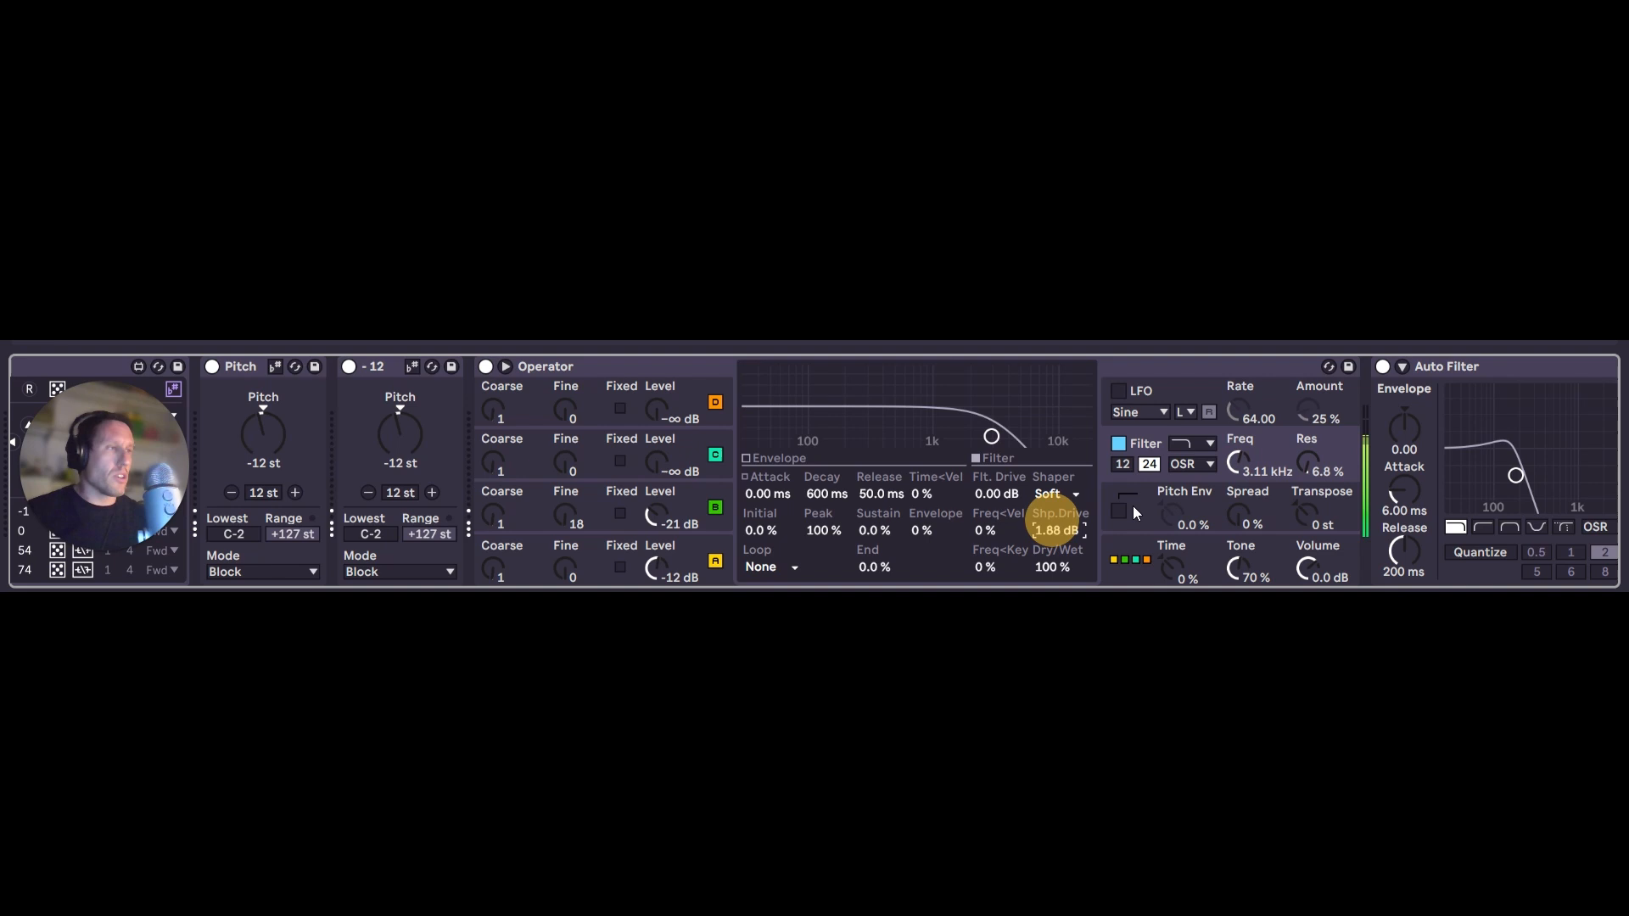
Try Sub Mirror's Auto Filter with its Drive lowered to 1.52 dB, and undo the Drive changes.
left_click_drag(1462, 600, 1491, 601)
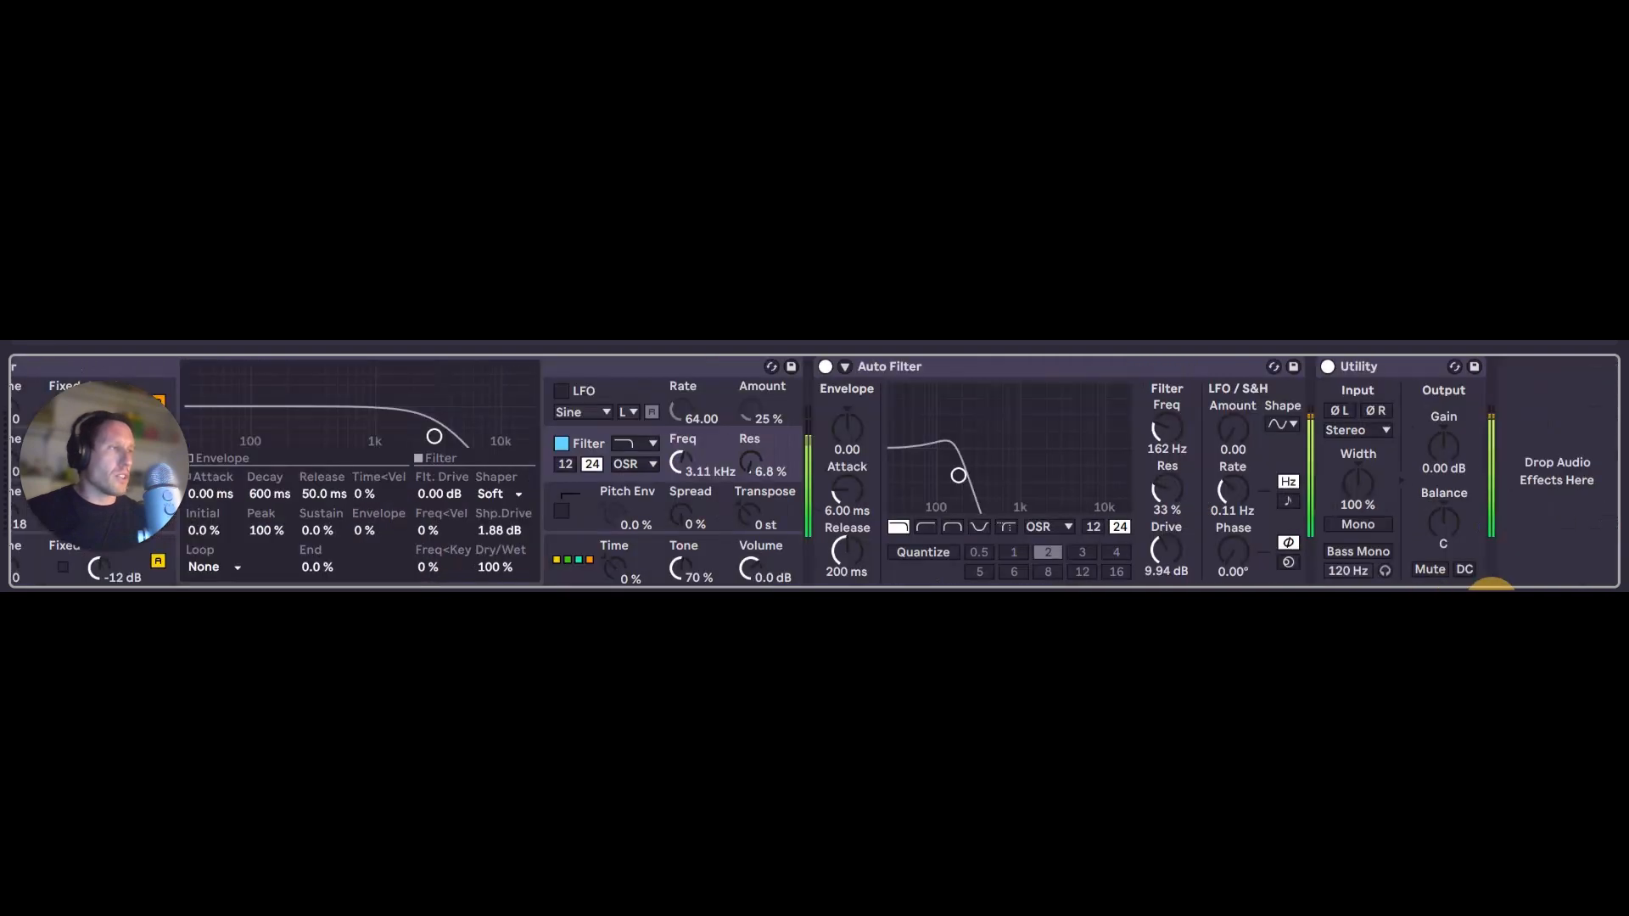
left_click(967, 371)
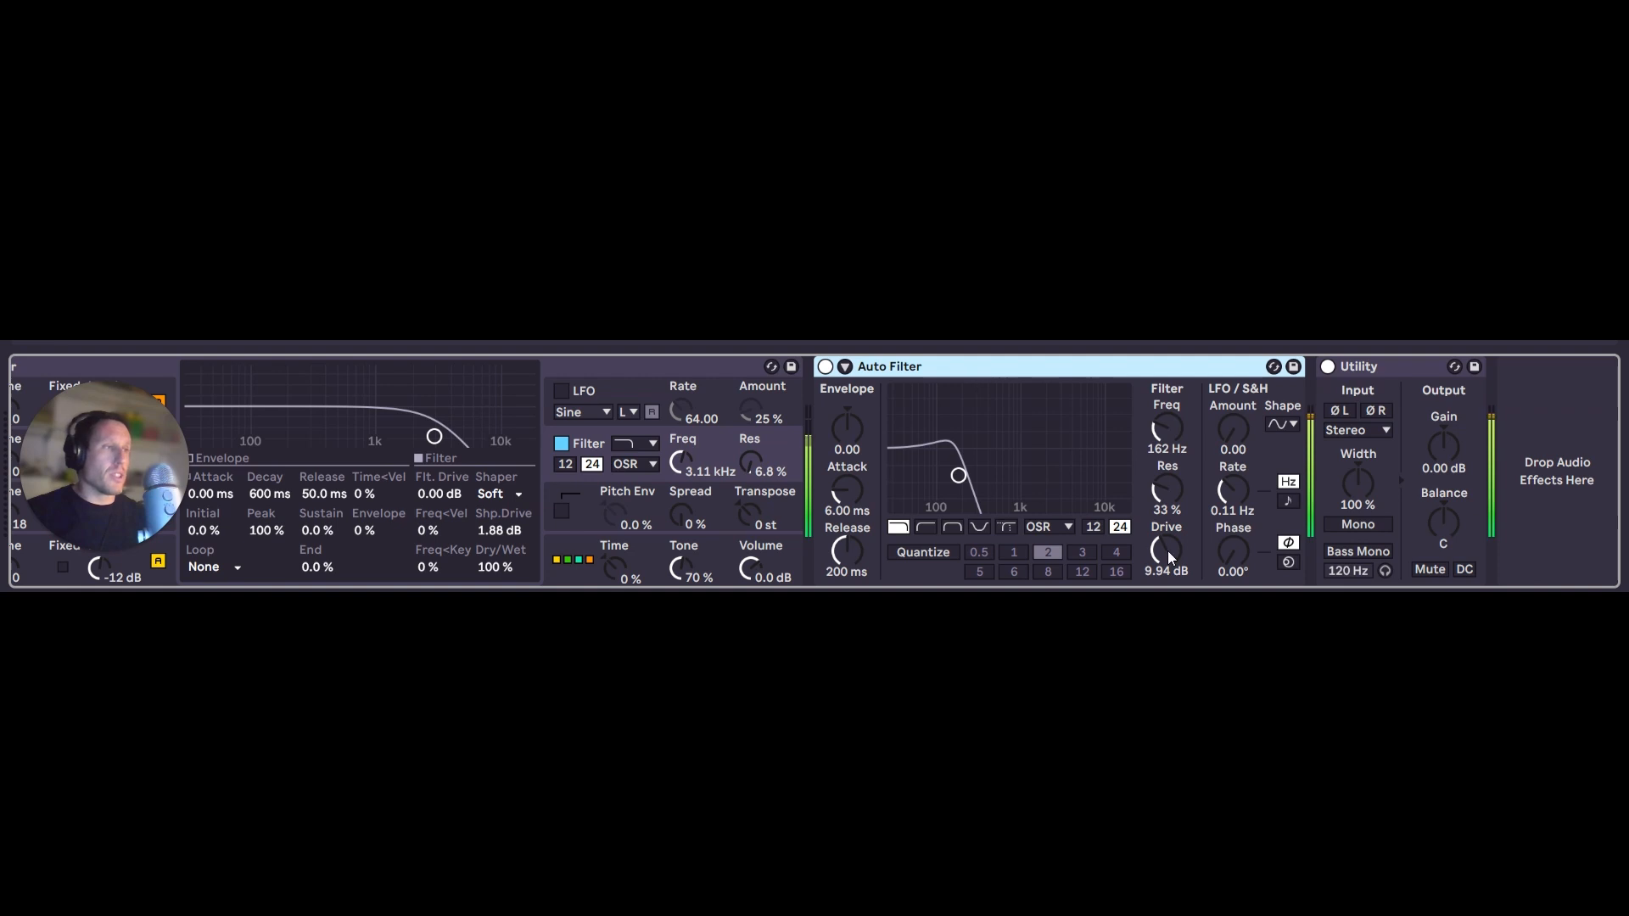
left_click_drag(1166, 552, 1166, 476)
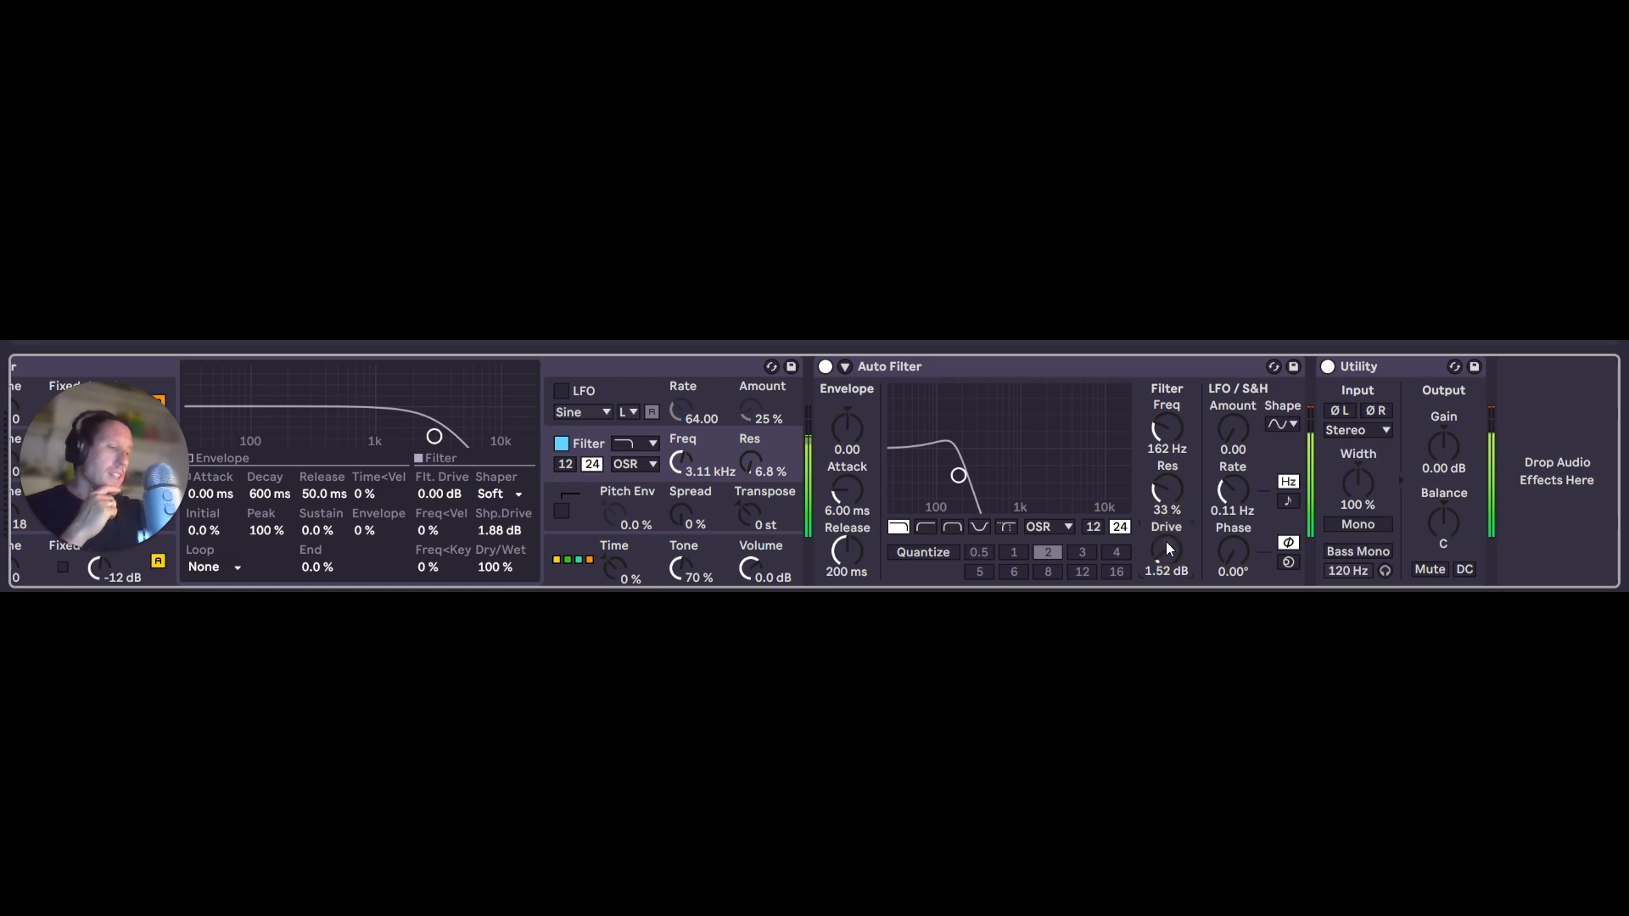
key("ctrl+z")
key("ctrl+z")
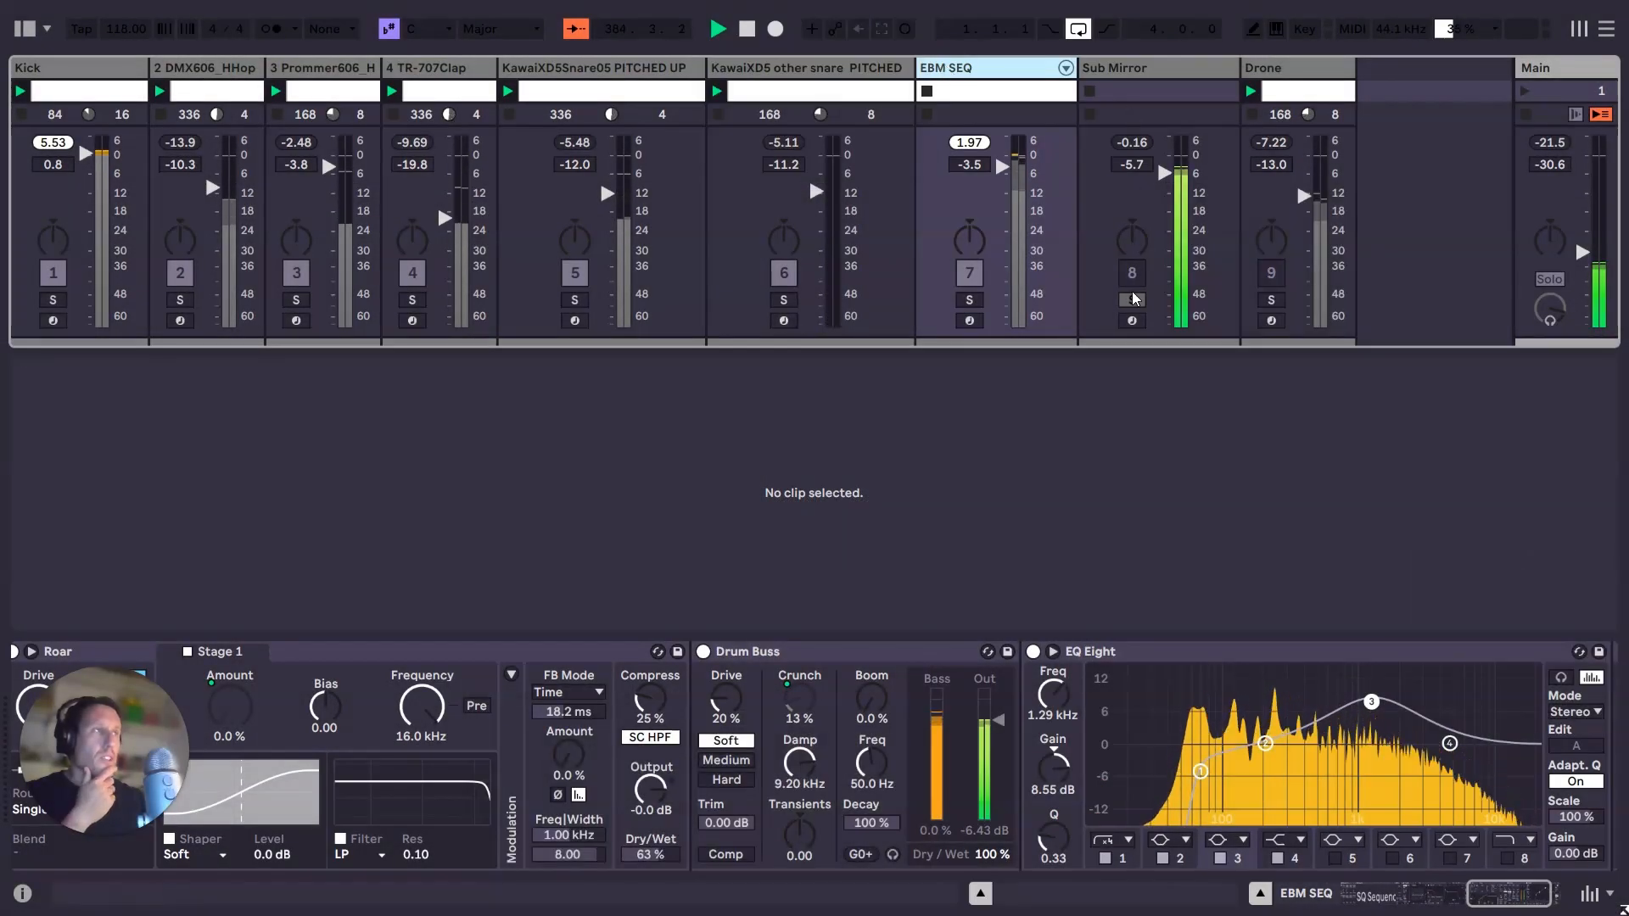
Solo EBM SEQ on its own, and solo Sub Mirror together with it to hear both layers.
left_click(978, 301)
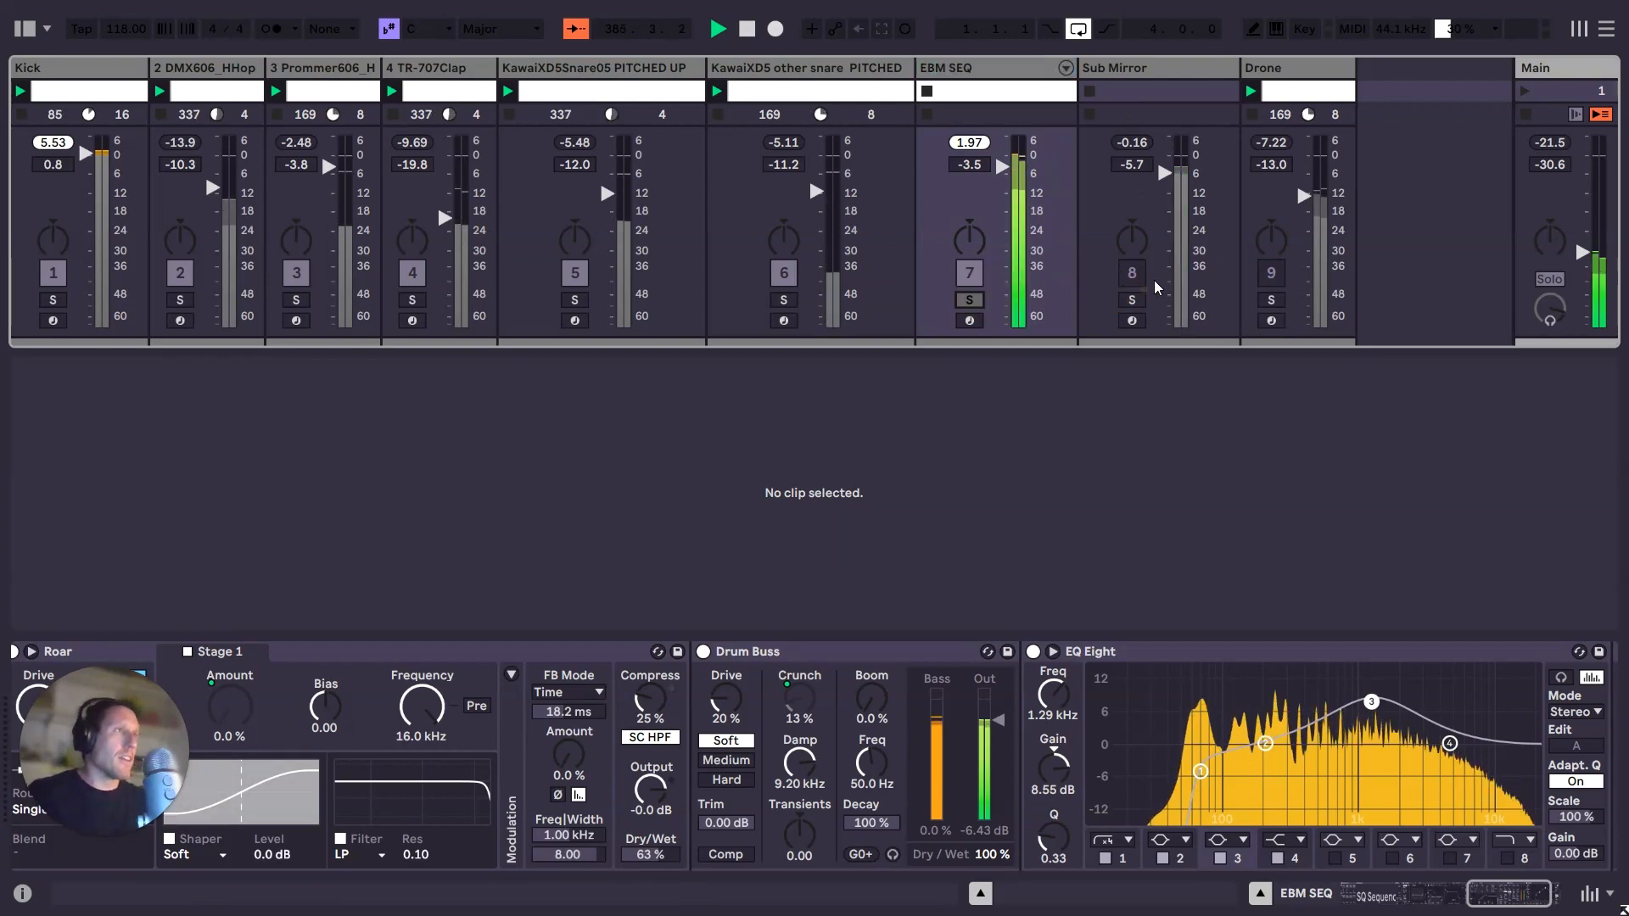
left_click(1133, 302)
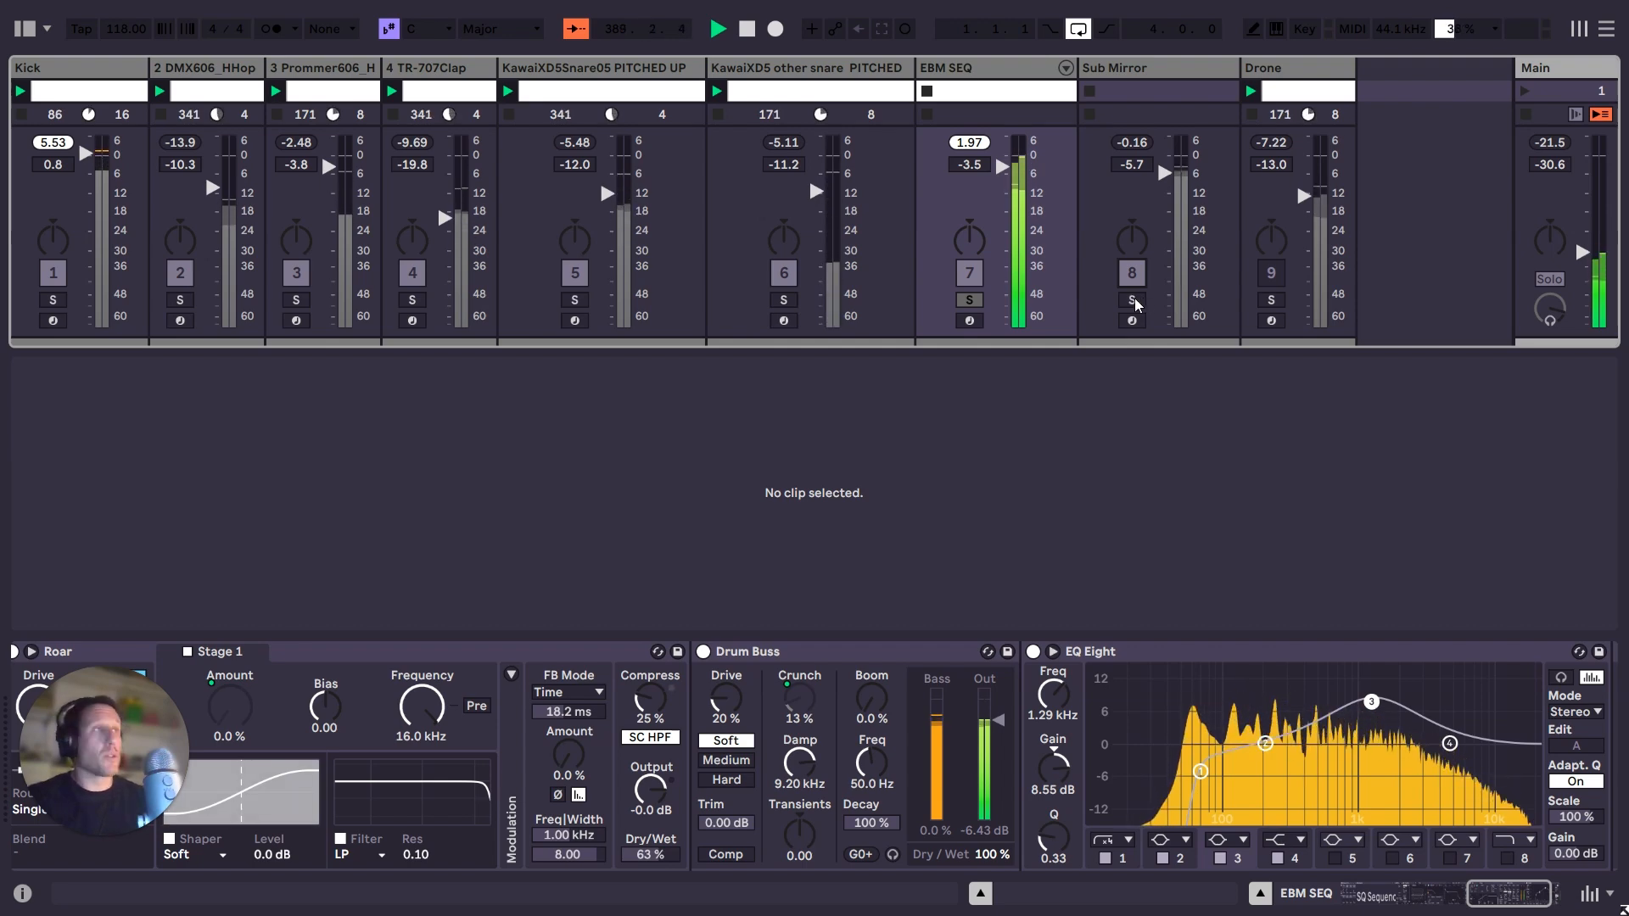
left_click(1122, 282)
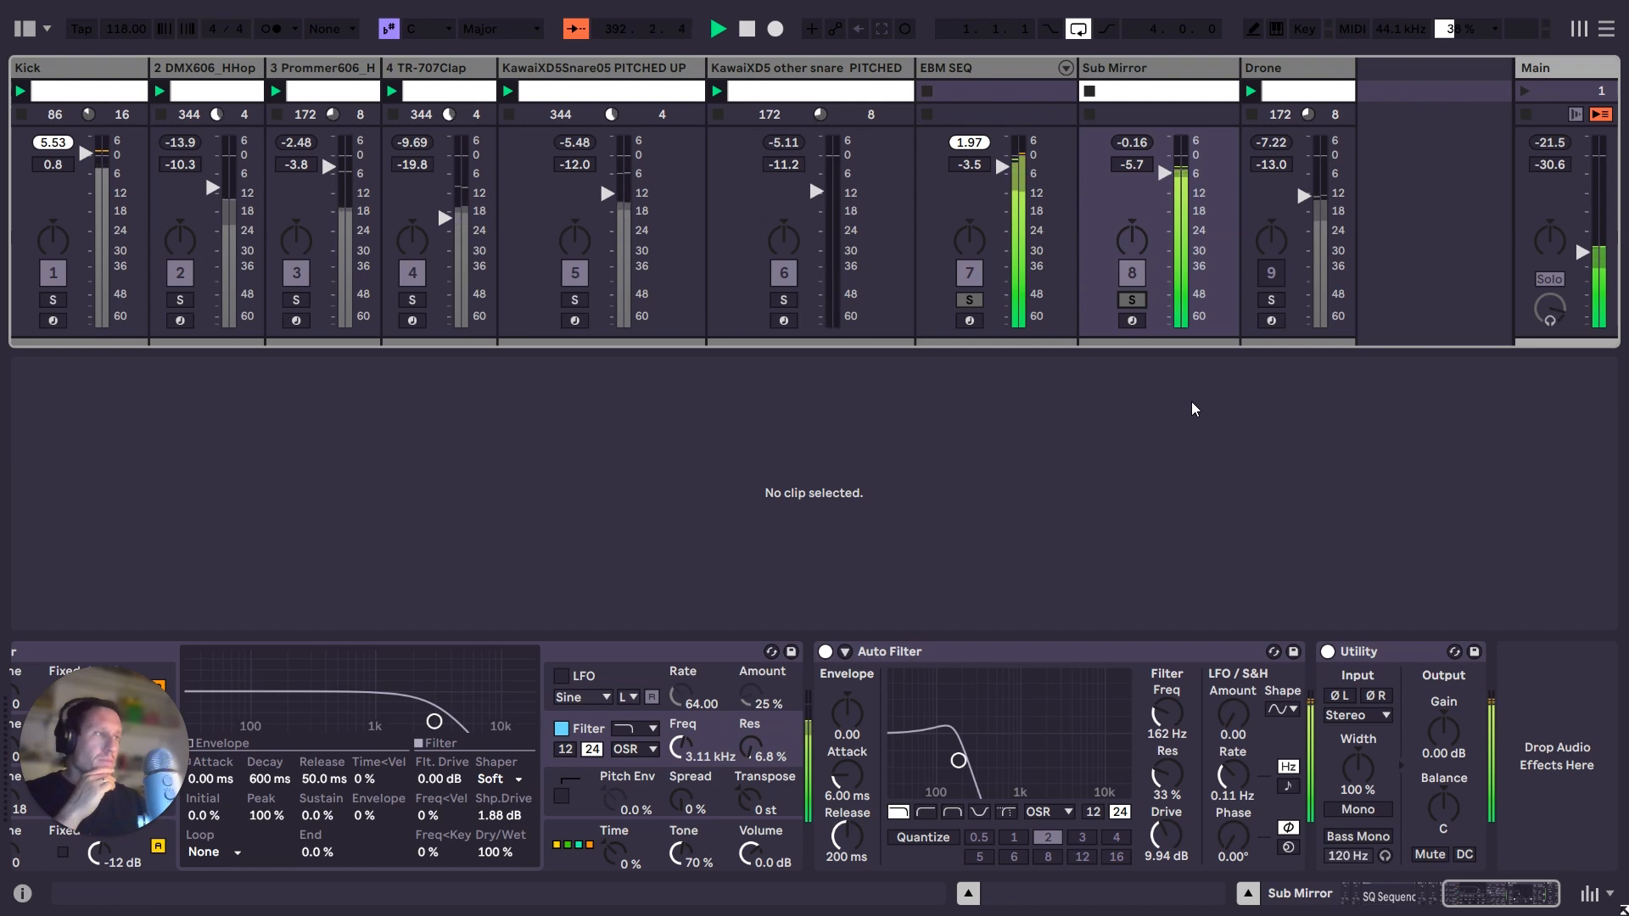
Compare the device chains of EBM SEQ and Sub Mirror, including the SQ Sequencer and Wavetable.
left_click(1021, 186)
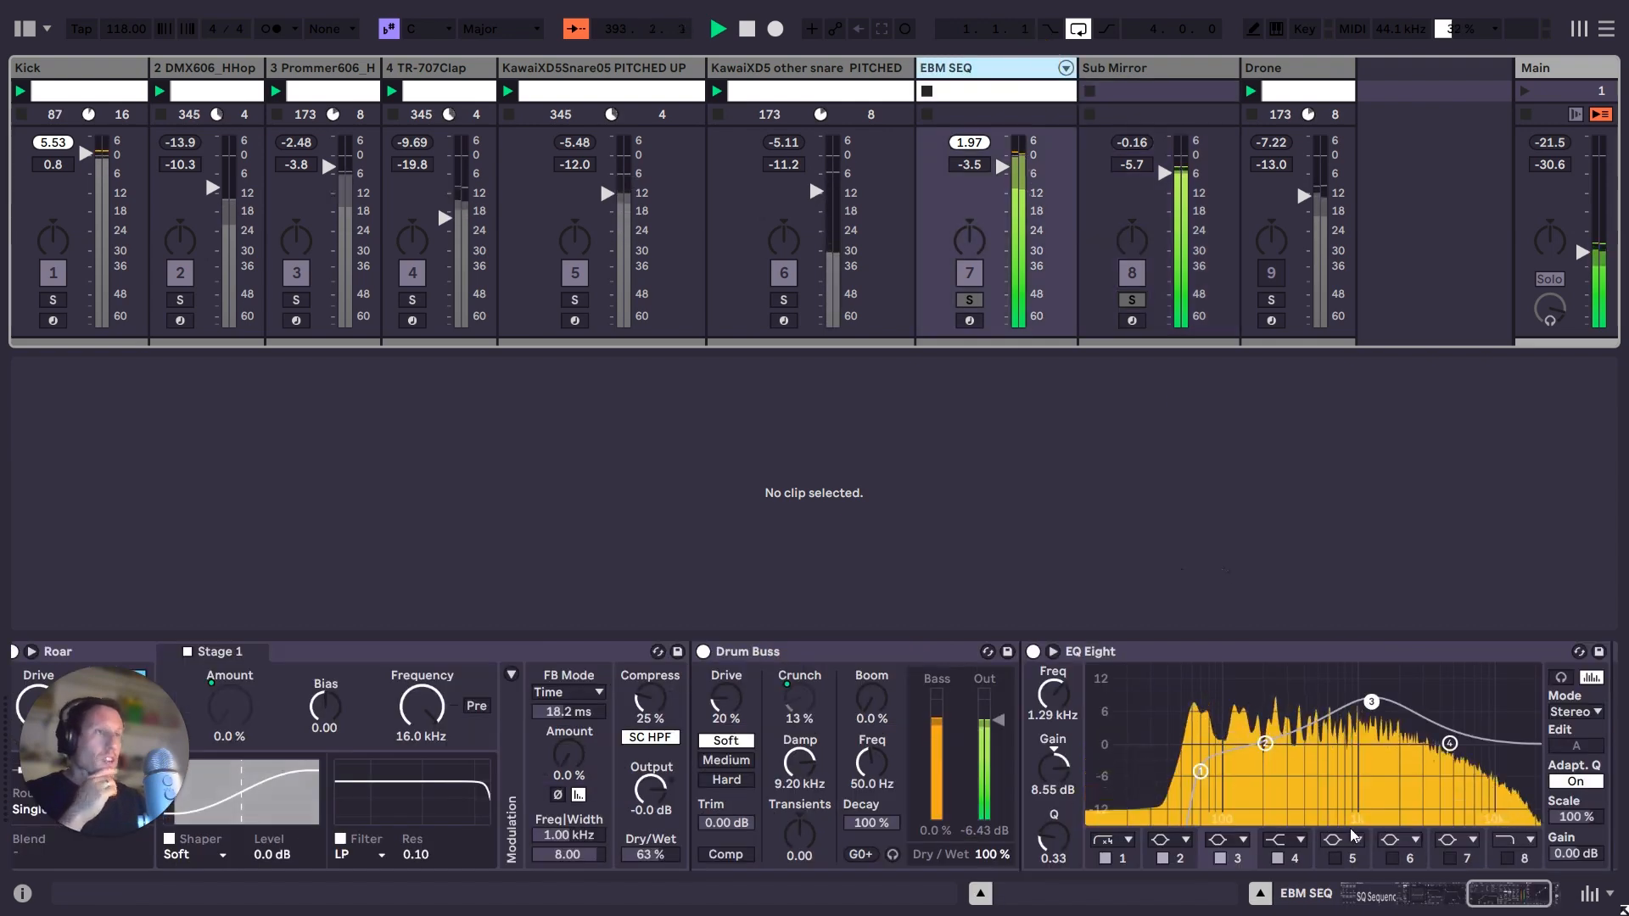
scroll(404, 653, "left", 4)
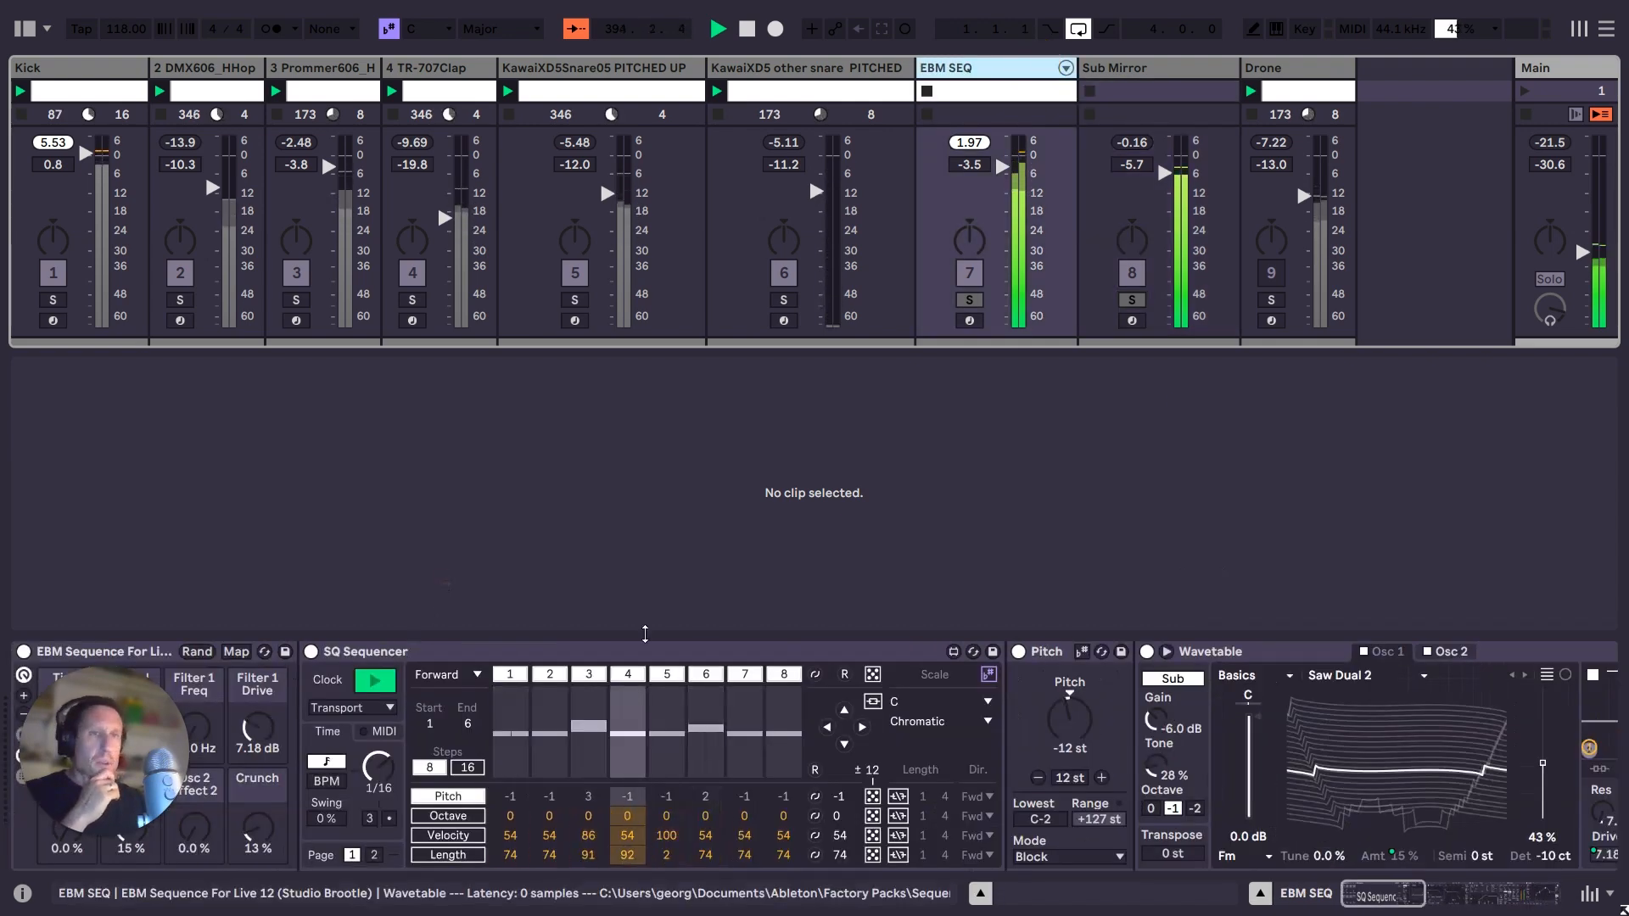
left_click(1266, 653)
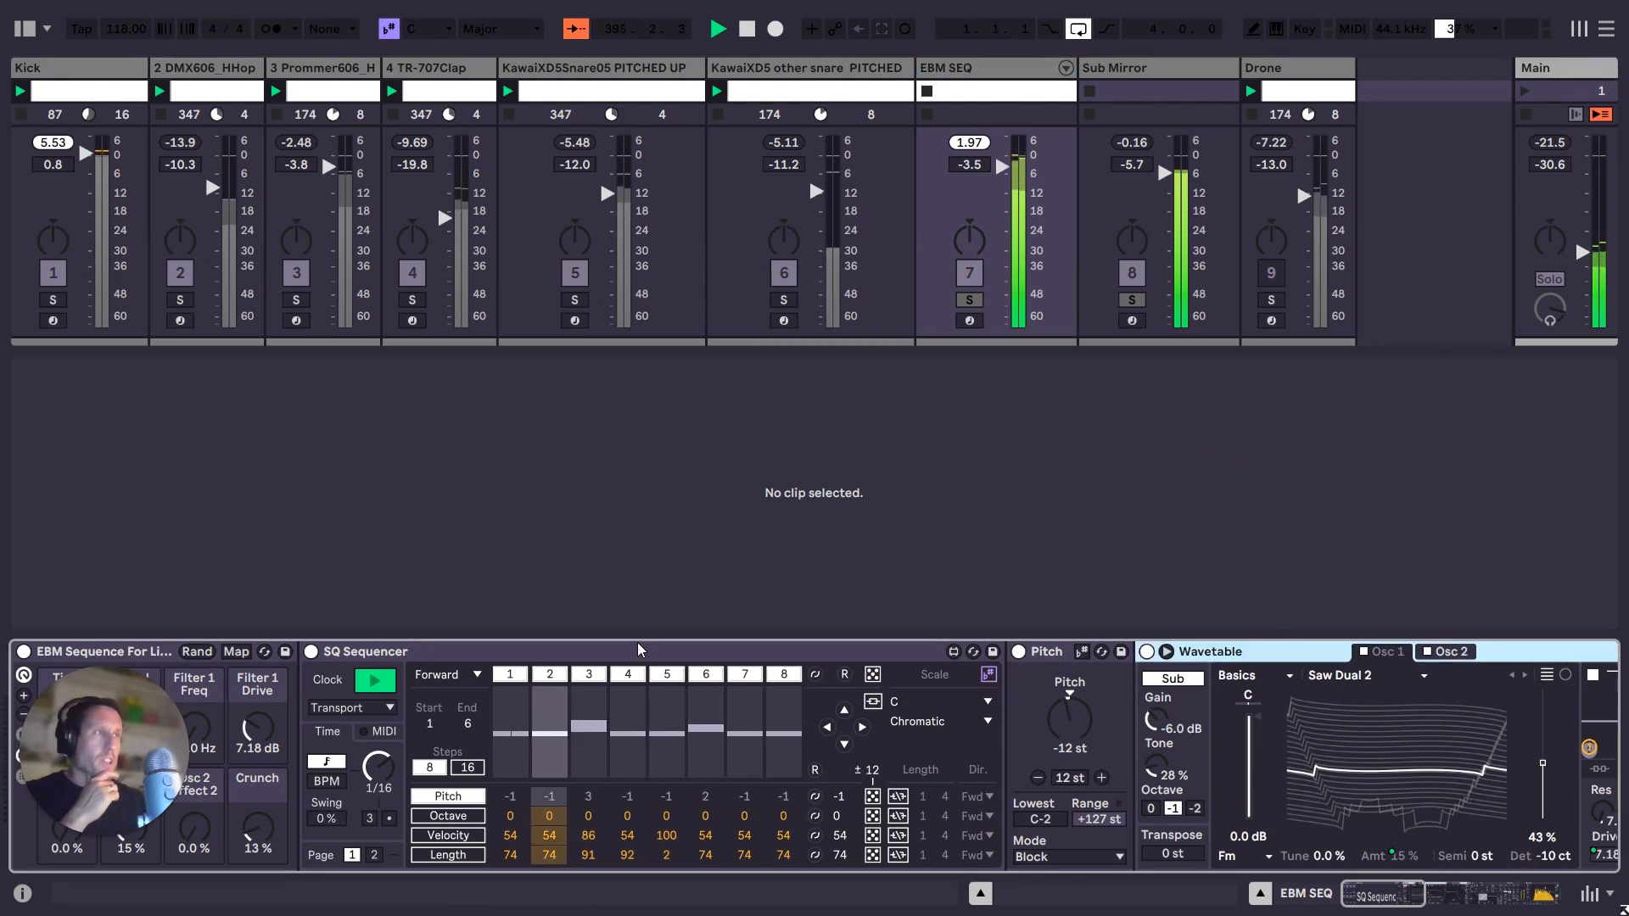
left_click(1170, 68)
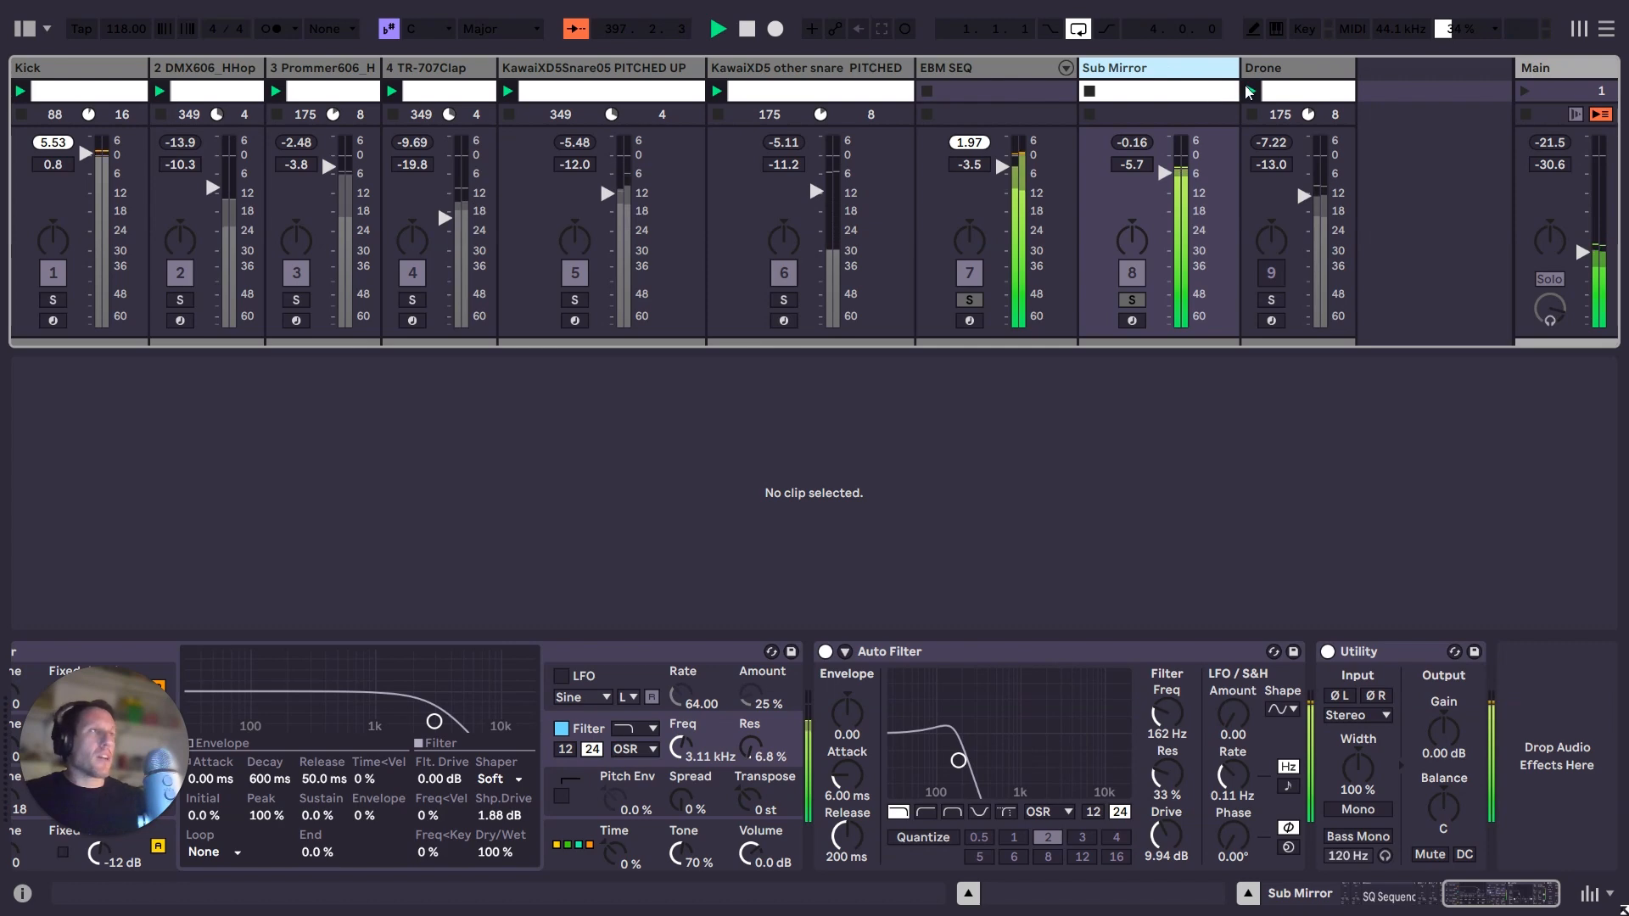
Clear the solos on EBM SEQ and Sub Mirror, and mute both tracks to hear the drums alone.
left_click(1134, 272)
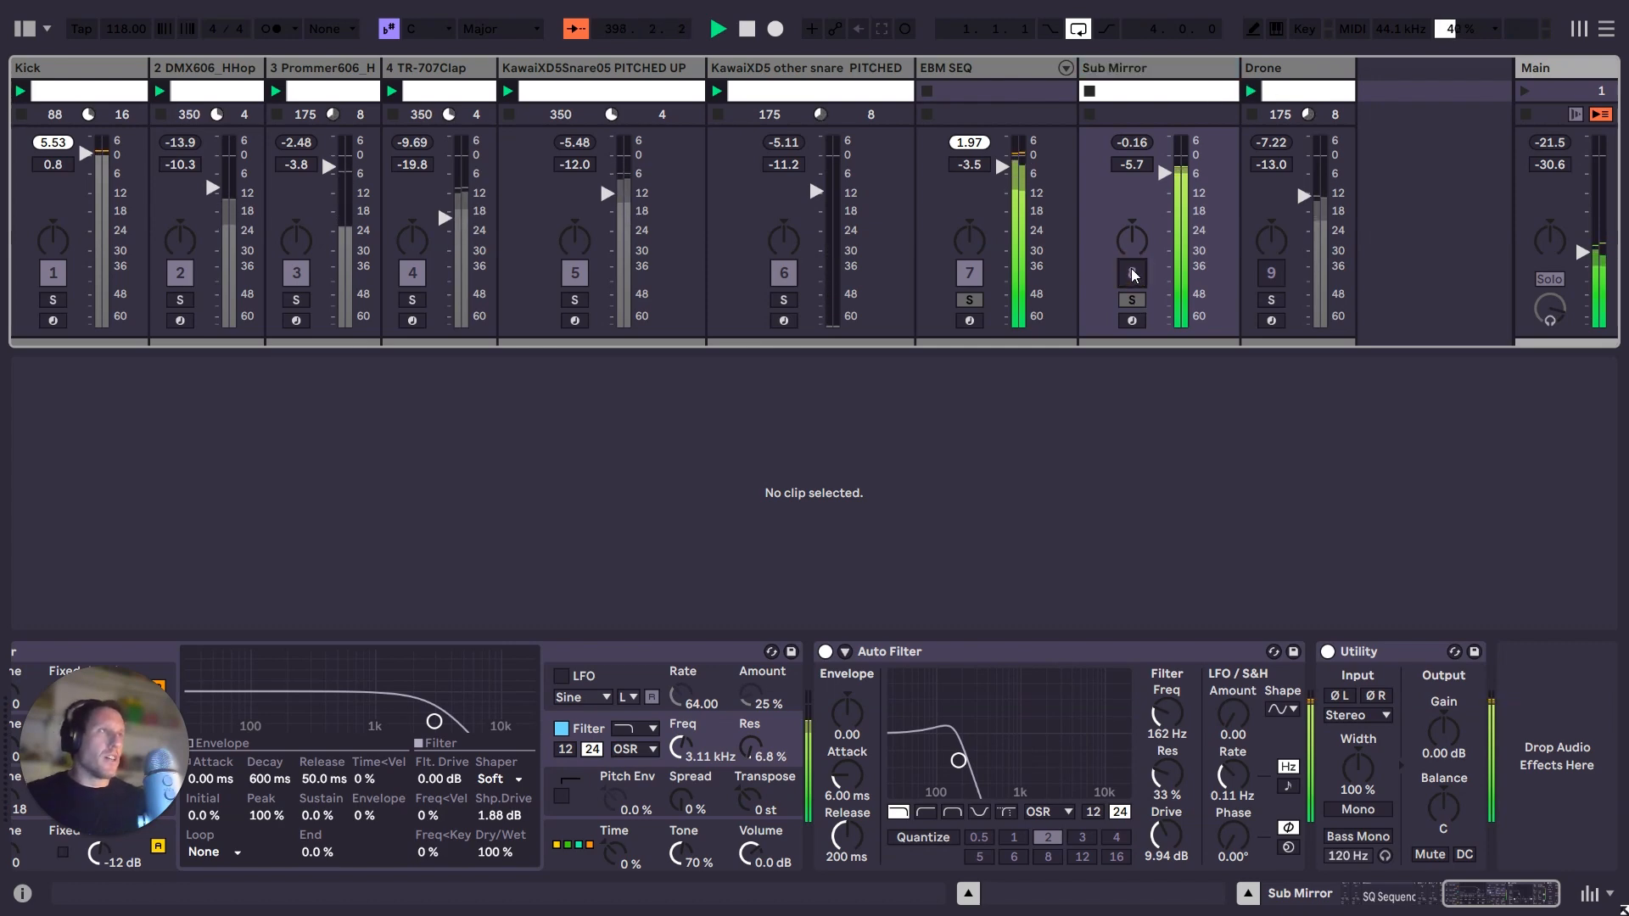
left_click(1126, 304)
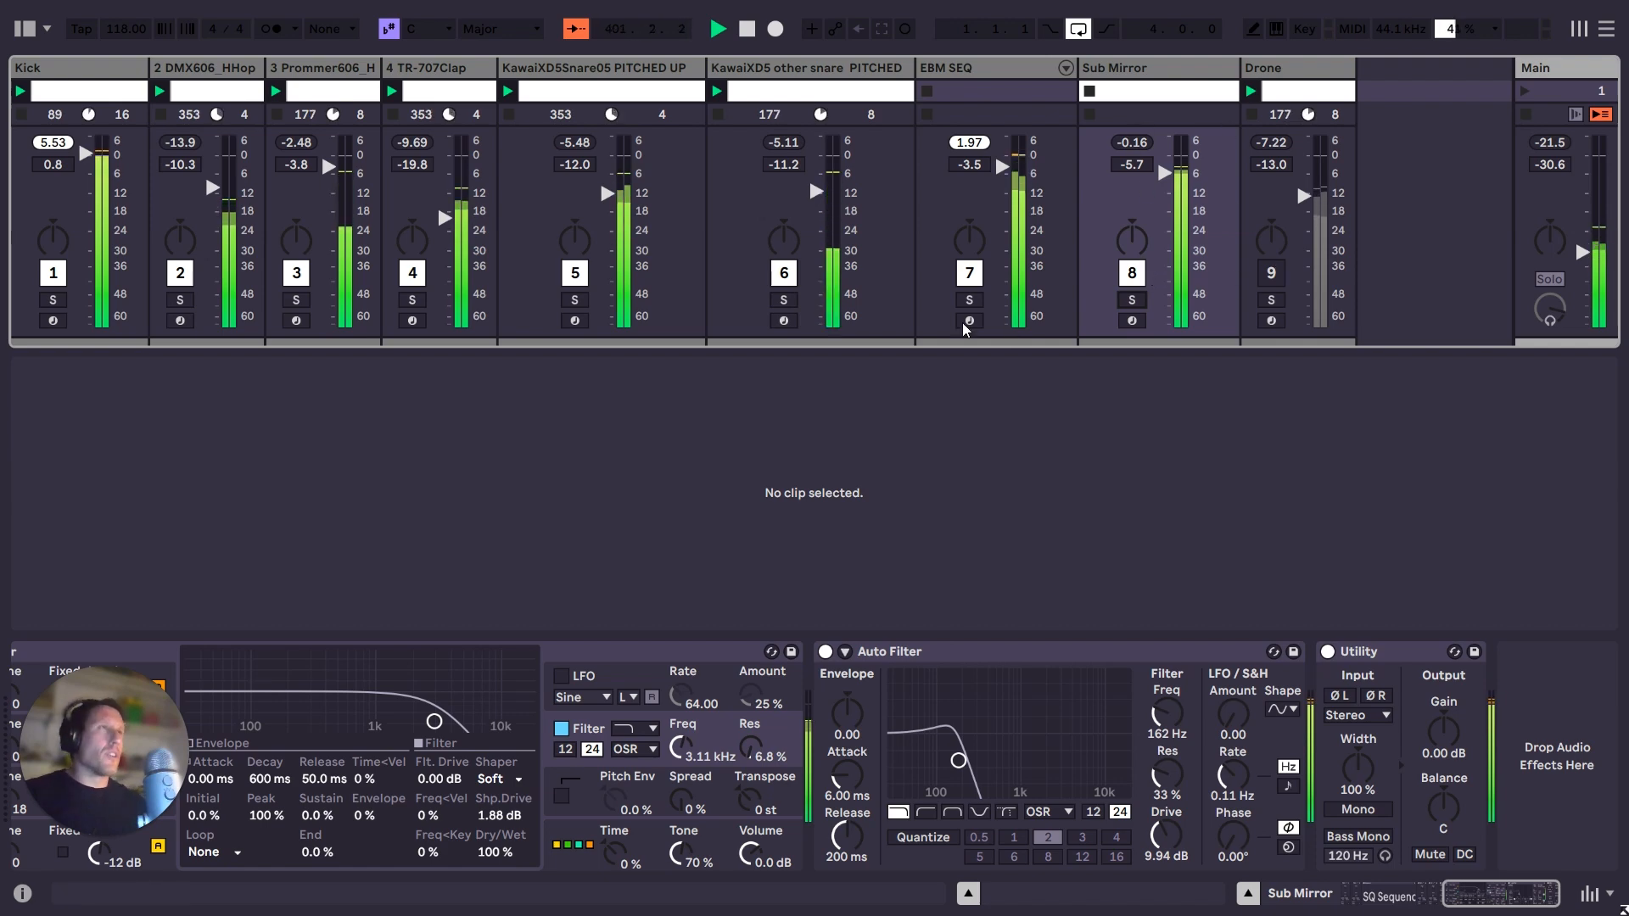
left_click(970, 273)
left_click(1132, 272)
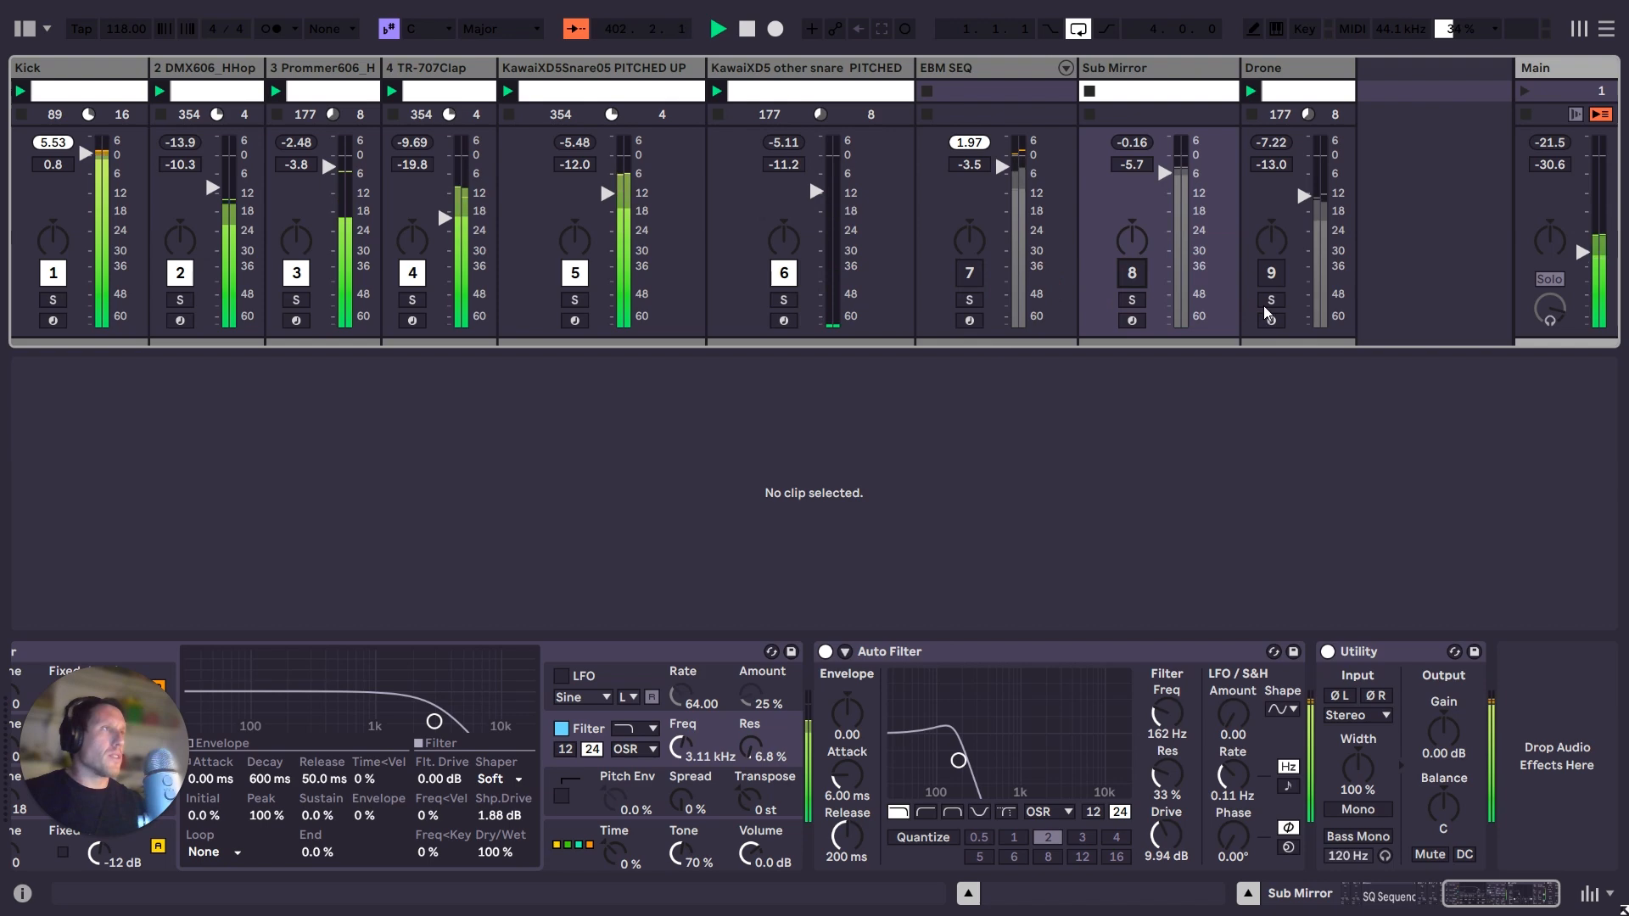
Unmute Drone, EBM SEQ and Sub Mirror, and solo the Drone track.
left_click(1272, 272)
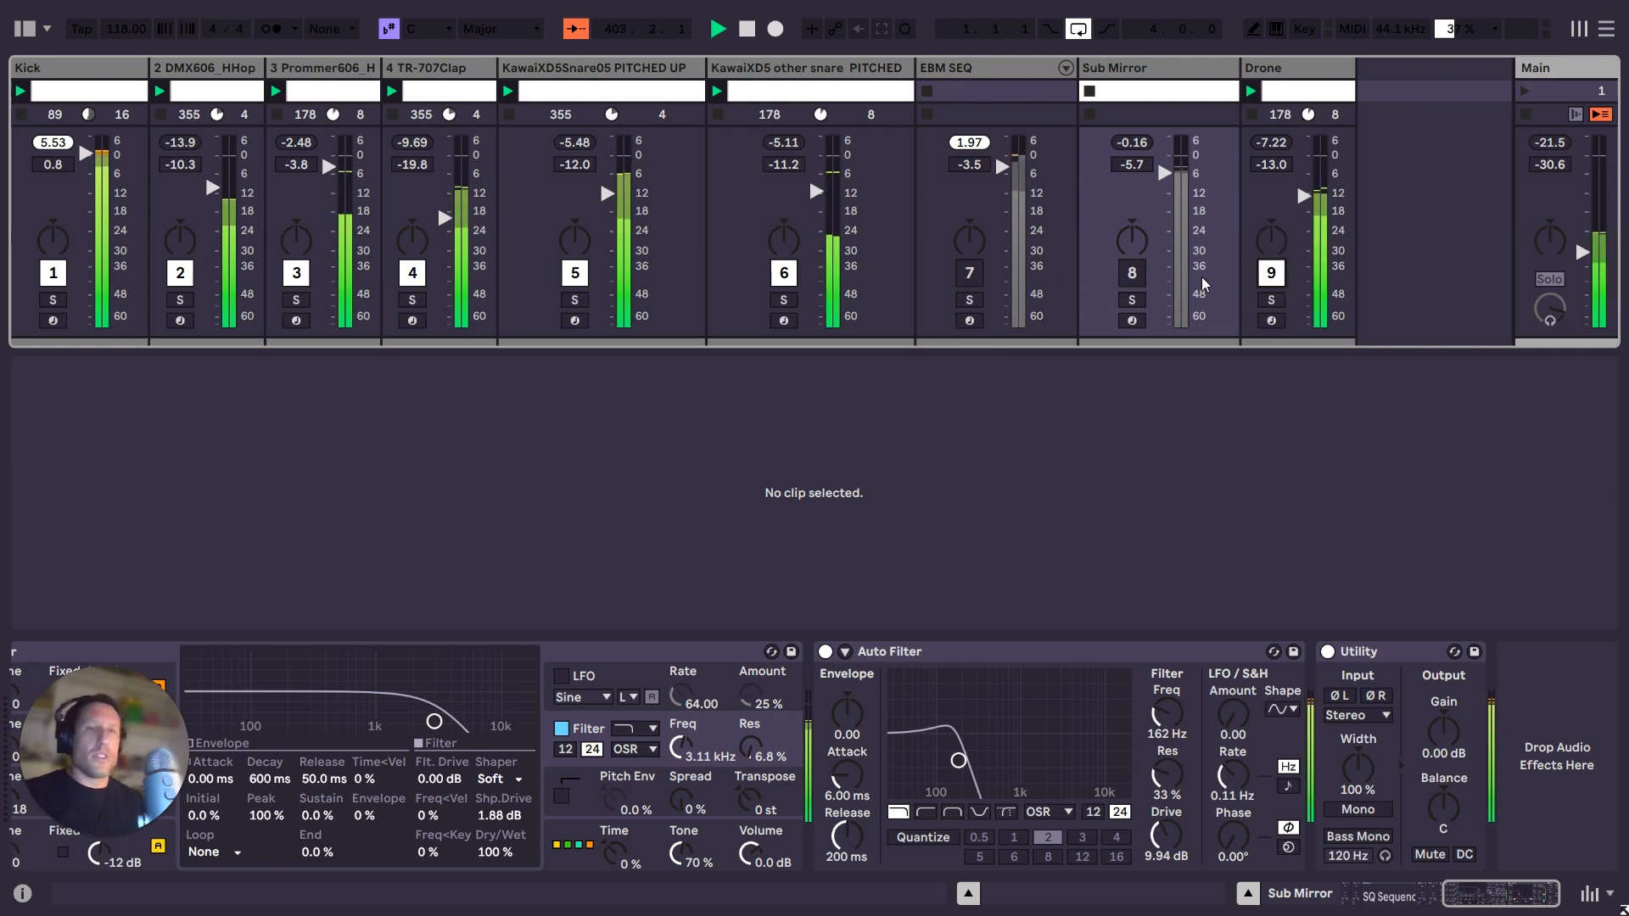
left_click(969, 278)
left_click(1132, 273)
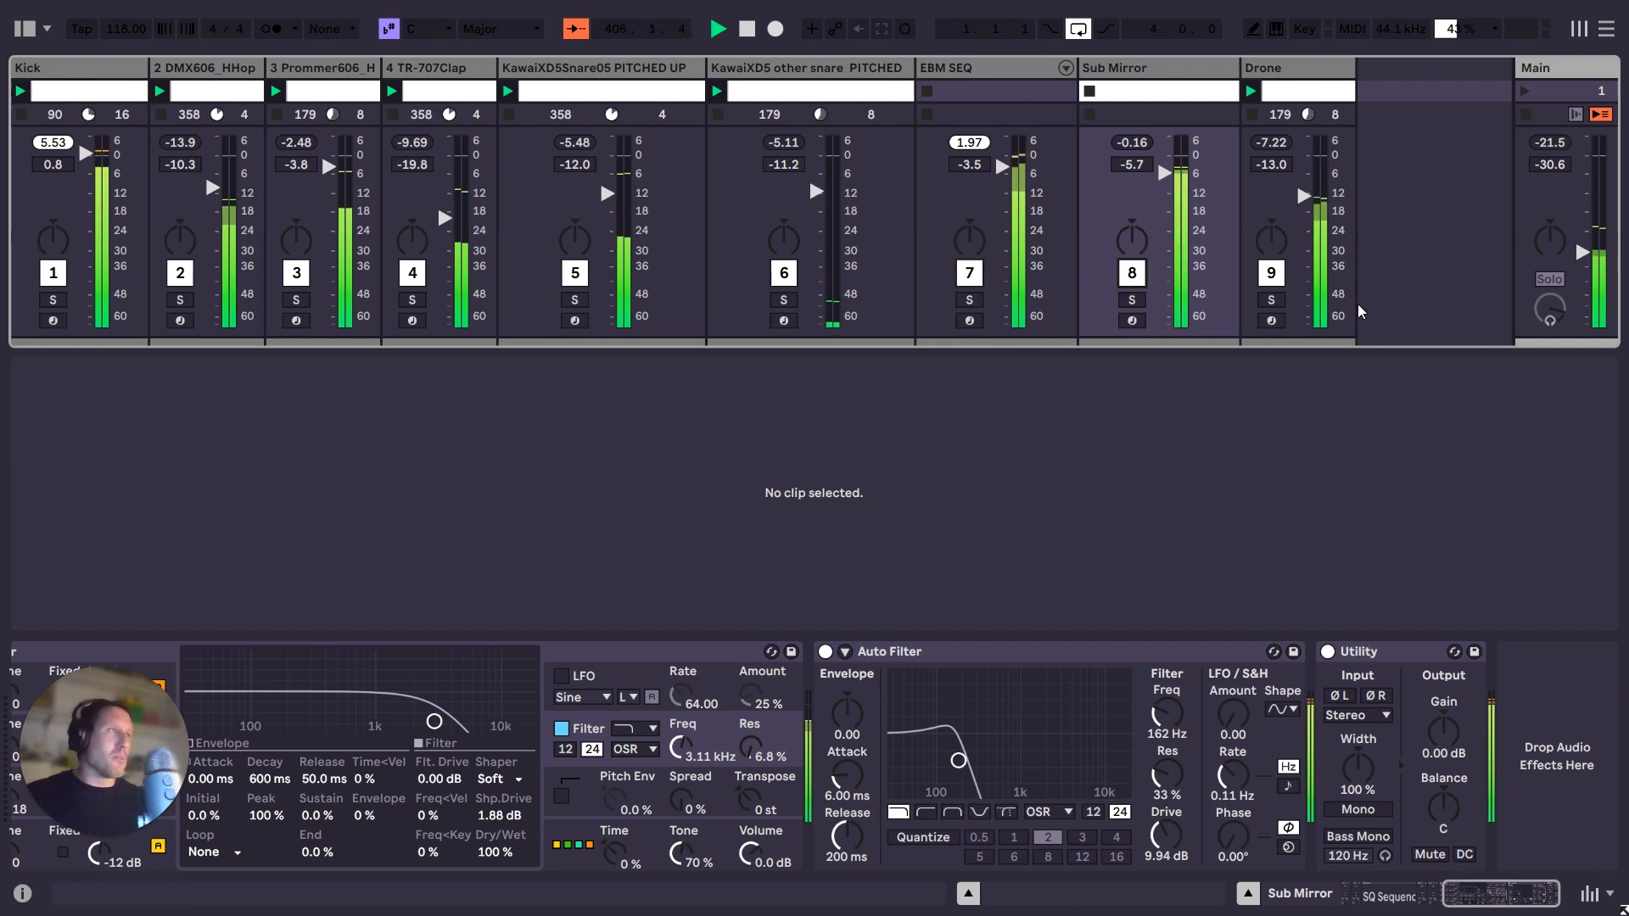
left_click(1273, 299)
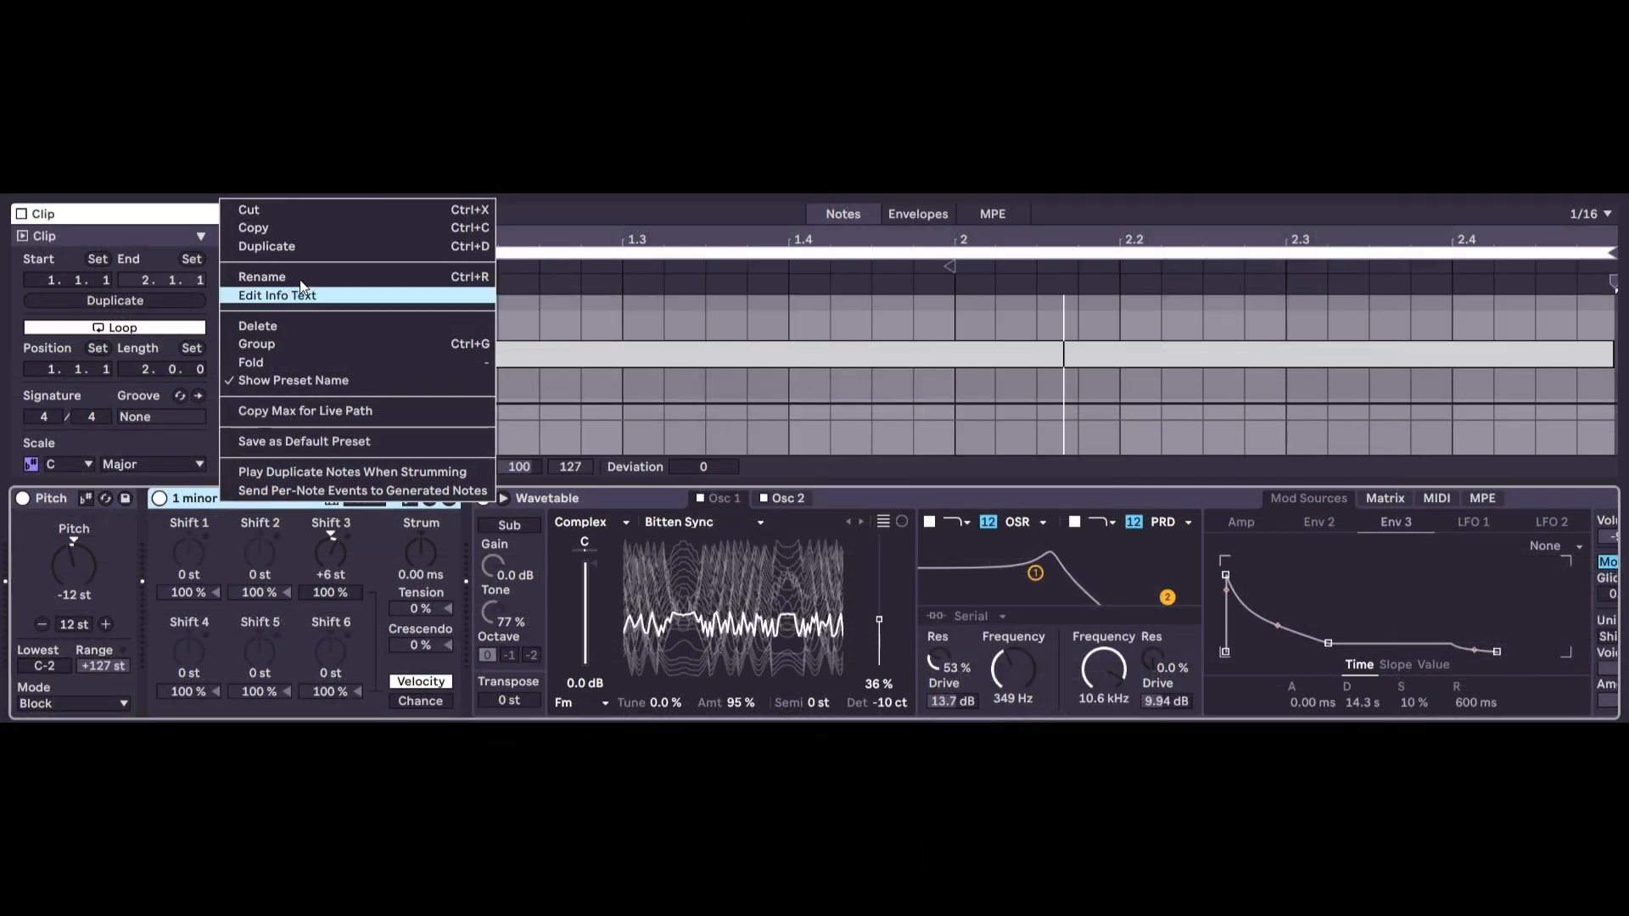
left_click(299, 276)
key("BackSpace")
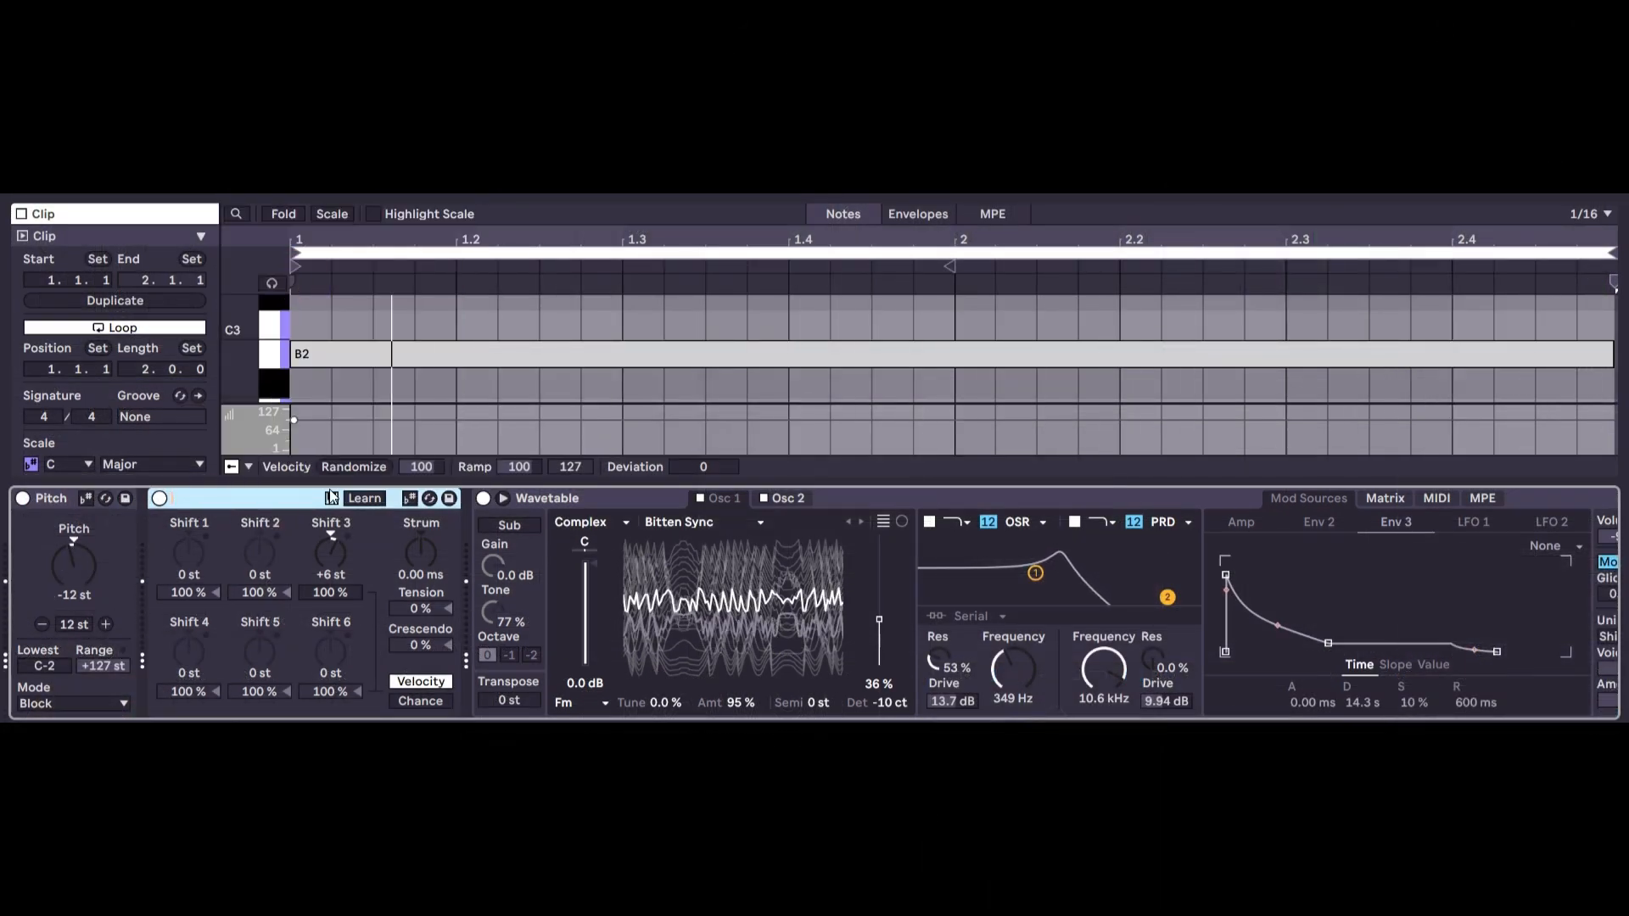
left_click(298, 521)
Try Drone's 1 minor 037 chord device with Shift 3 at 0 st, and return it to +6 st.
left_click(331, 561)
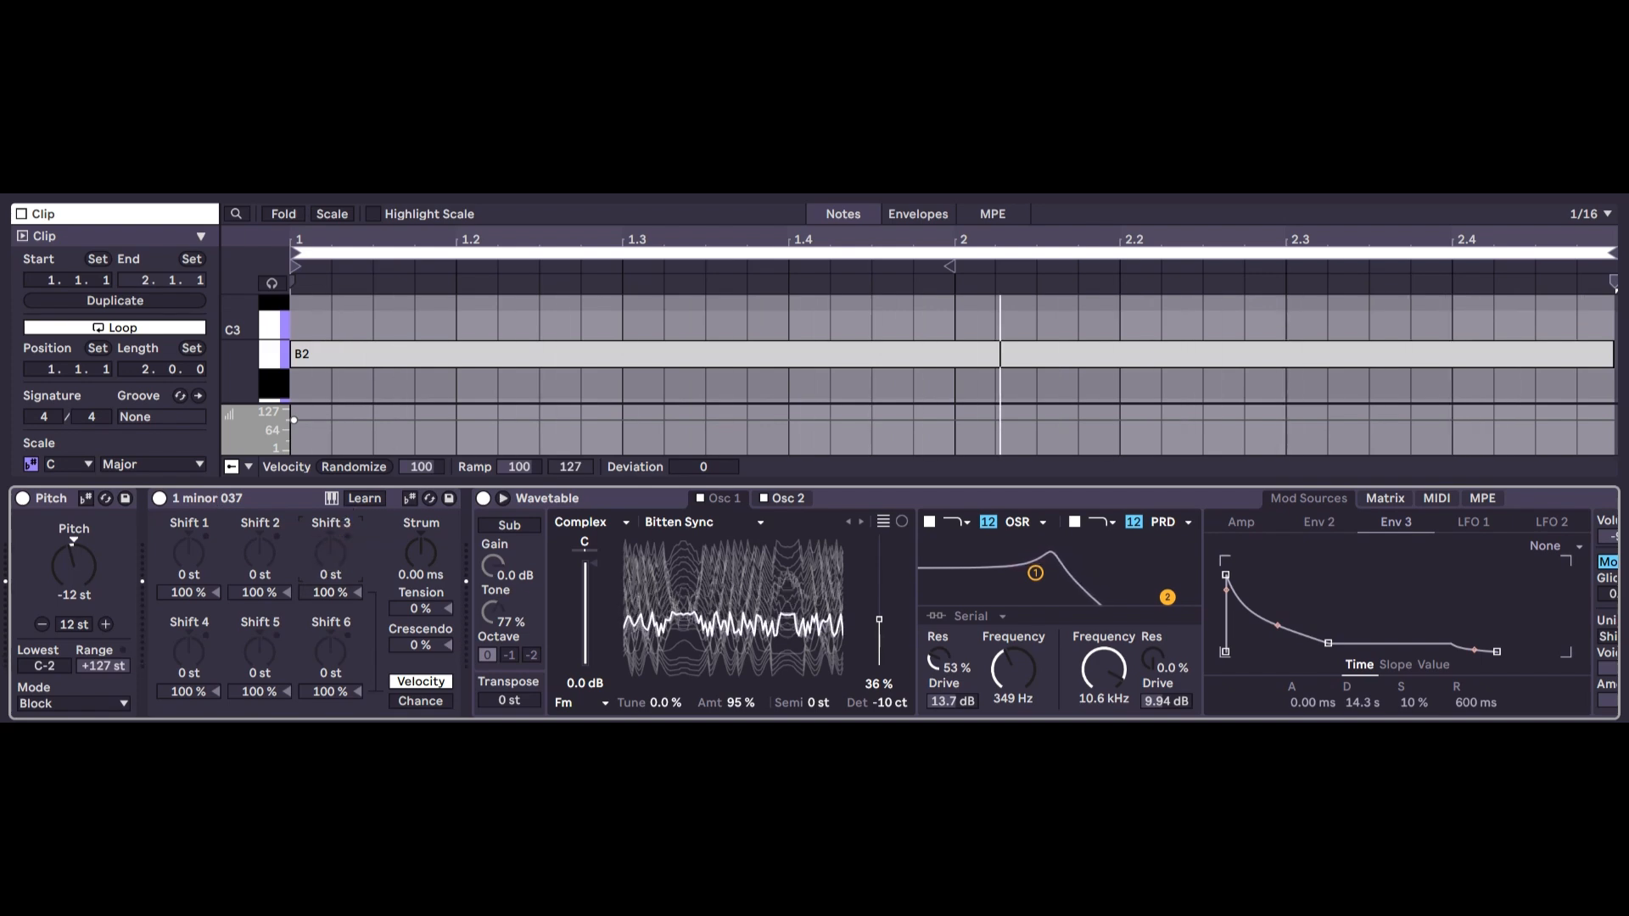
left_click_drag(334, 557, 334, 550)
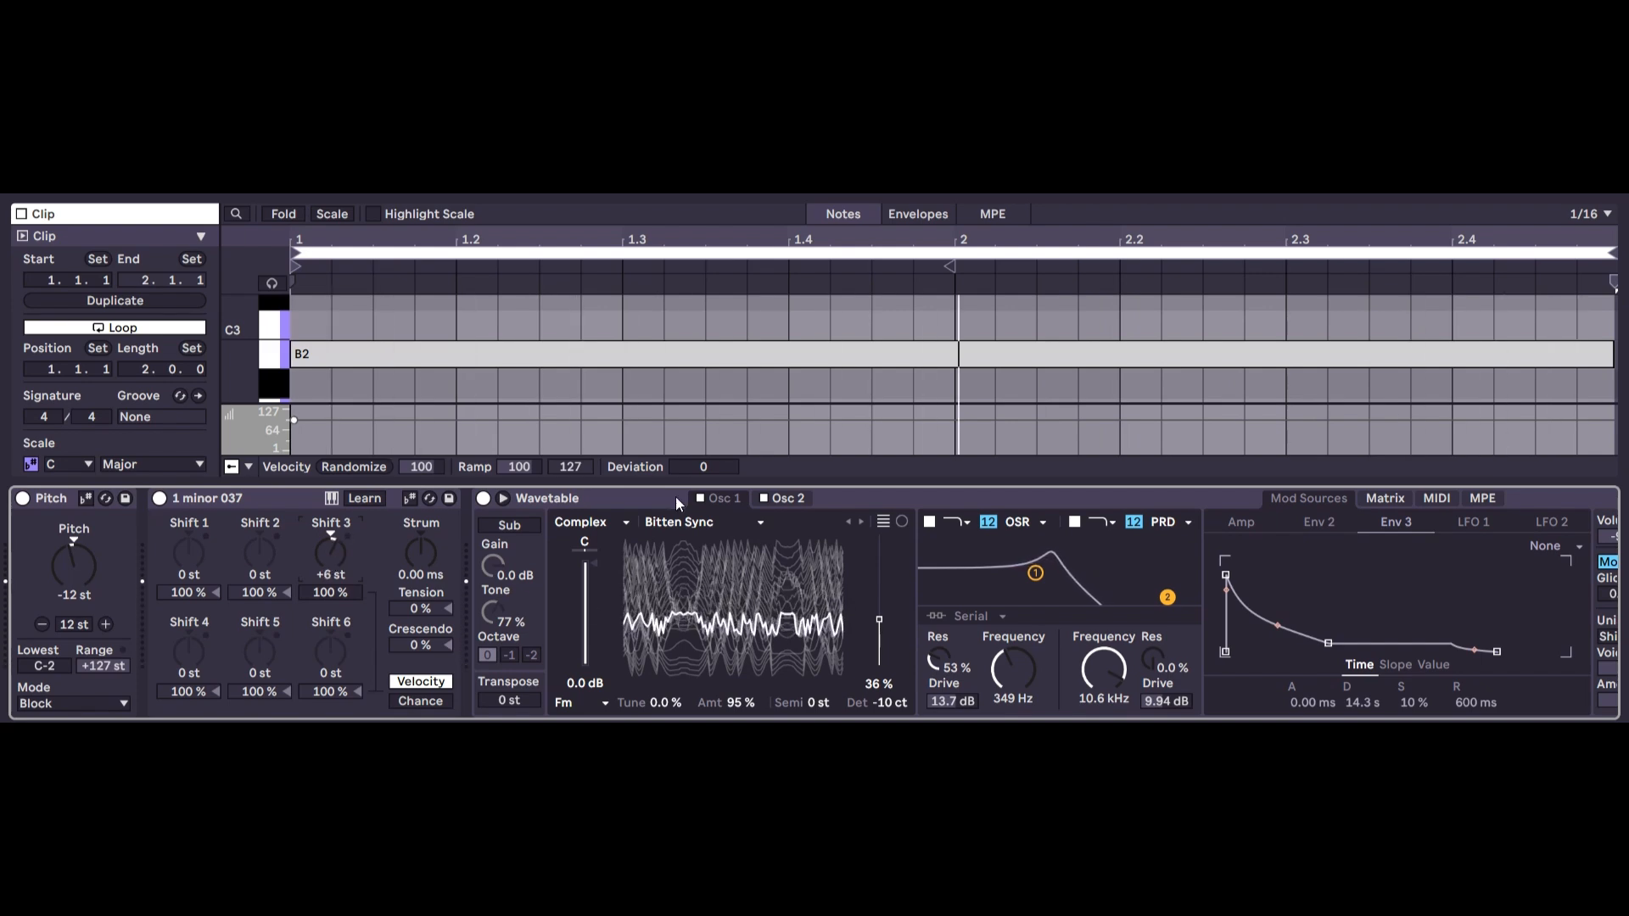
Examine Drone's Wavetable in its expanded view, covering both oscillators' wavetables, their detune and the modulation matrix.
left_click(503, 498)
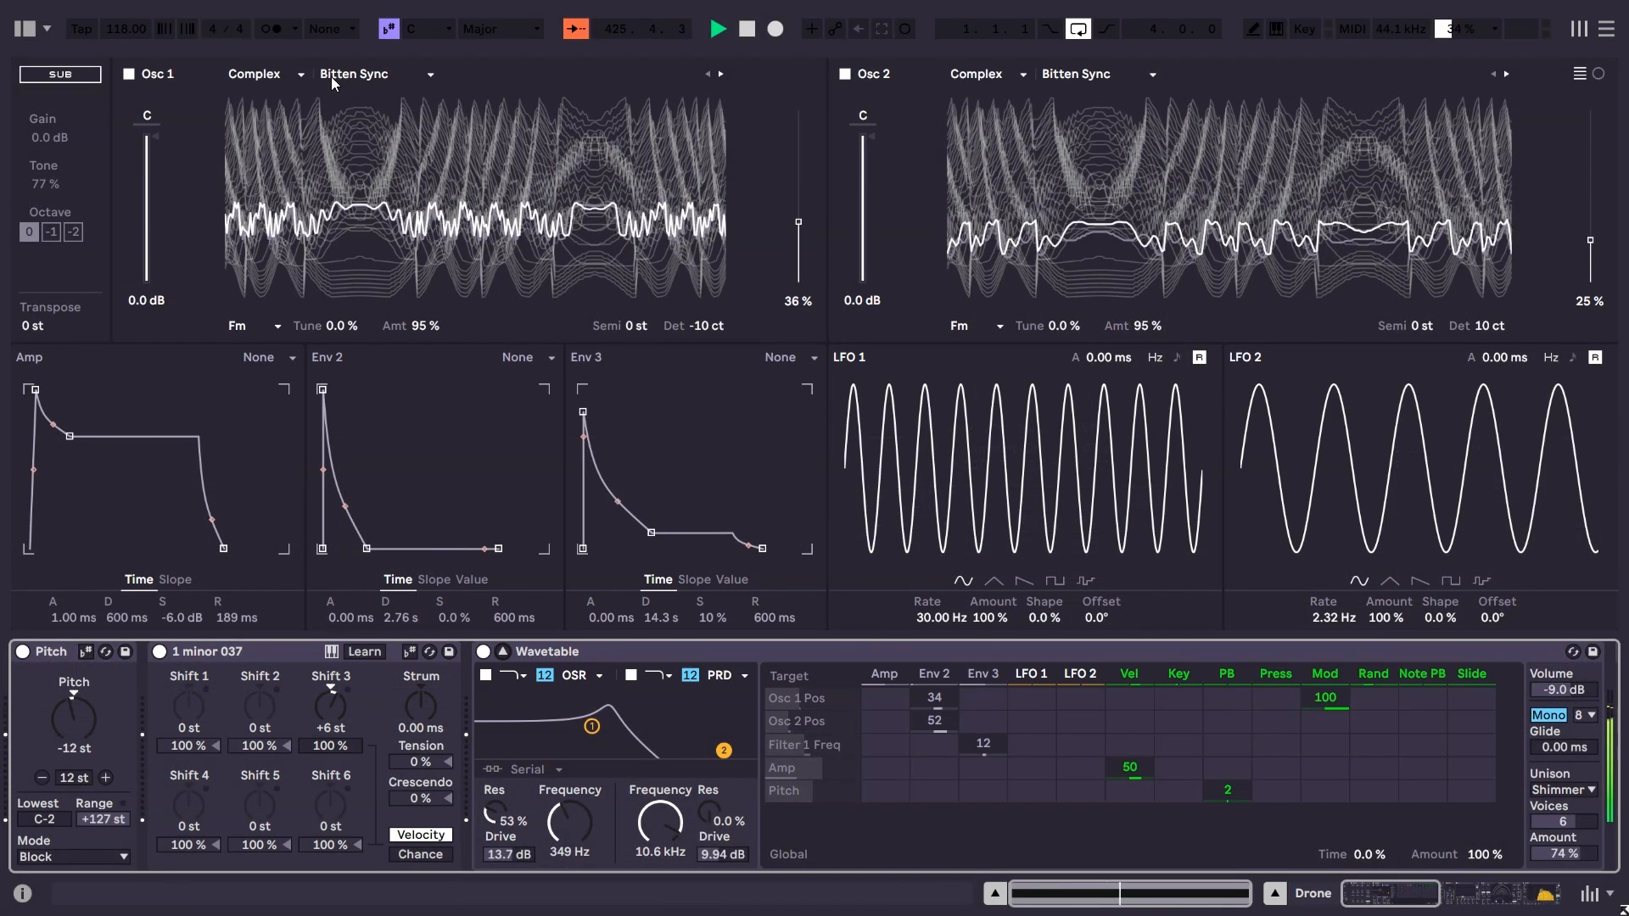
left_click(282, 75)
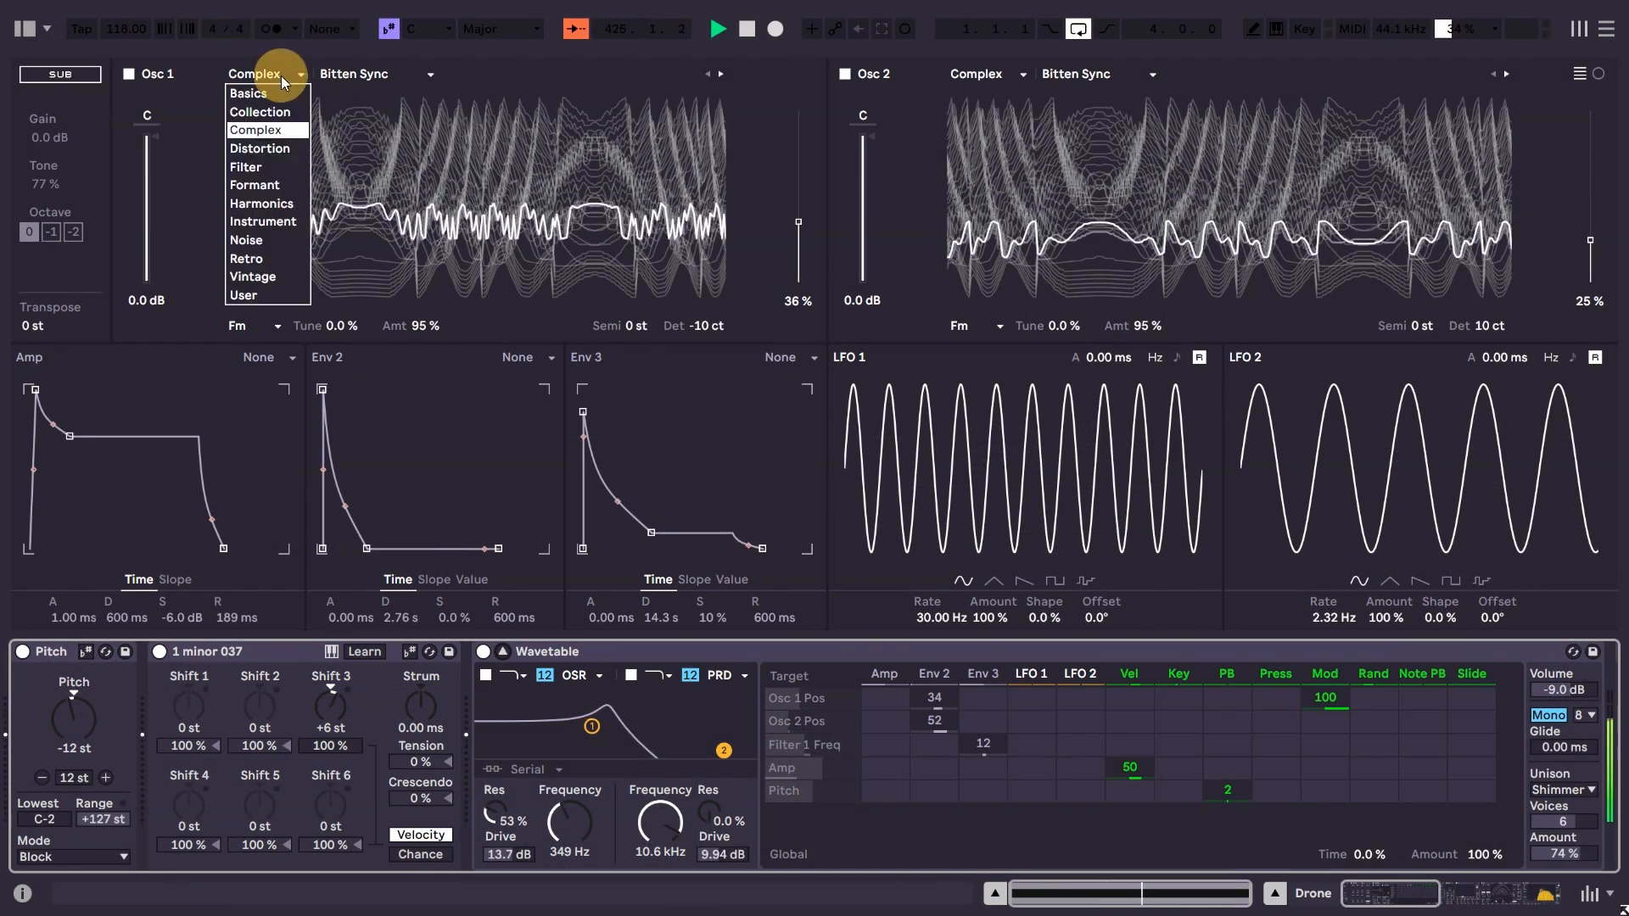
left_click(374, 66)
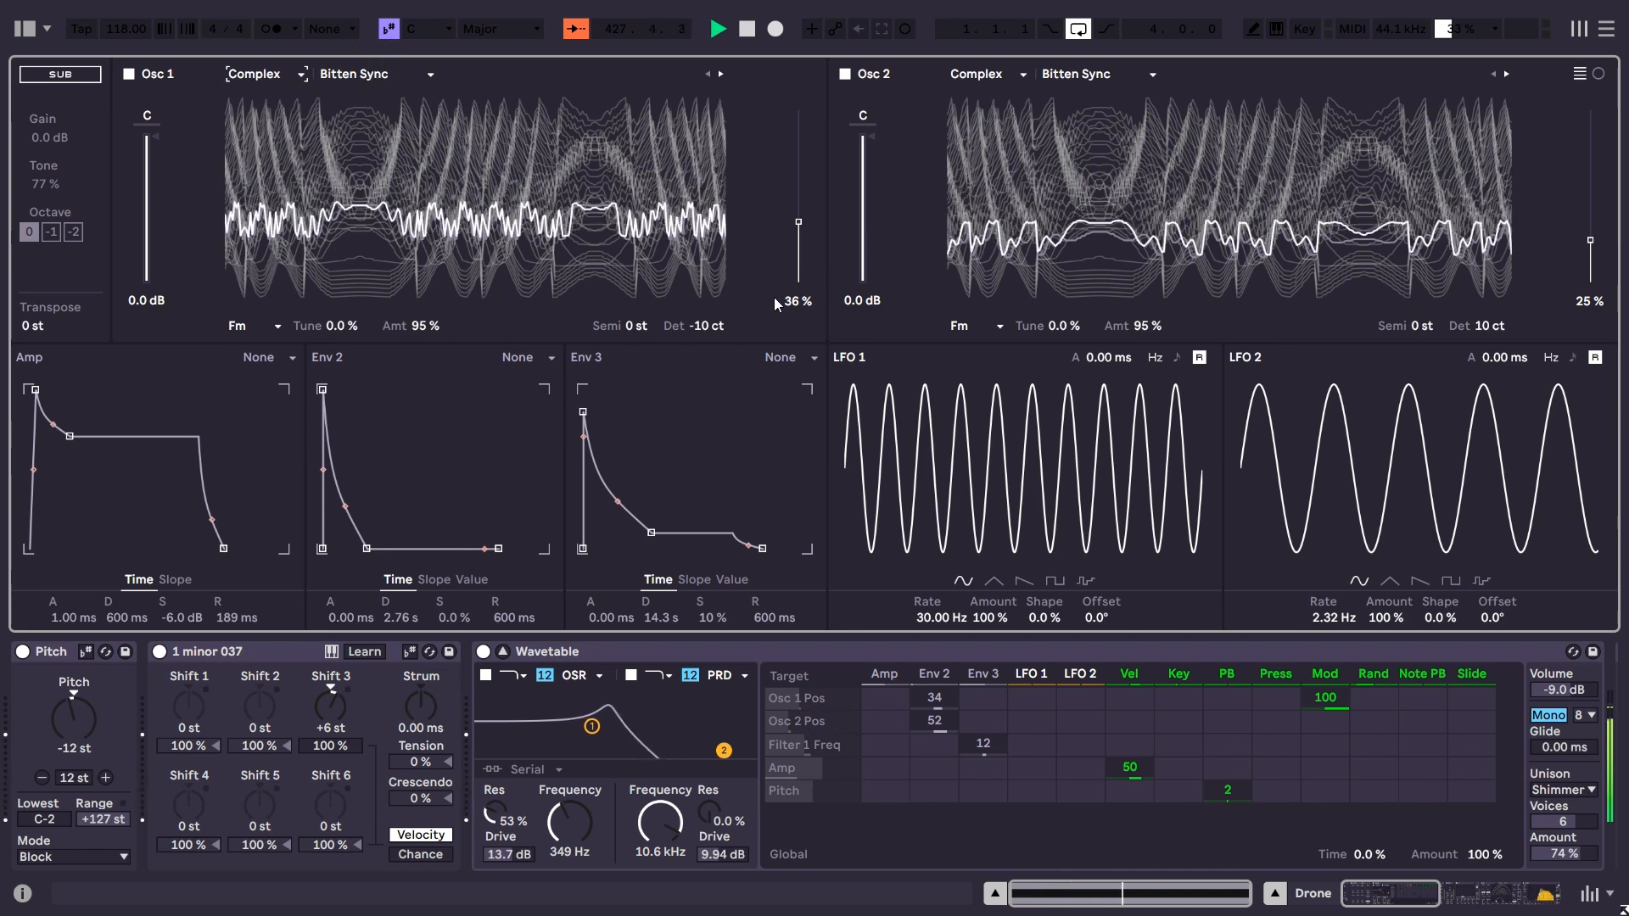
left_click(708, 326)
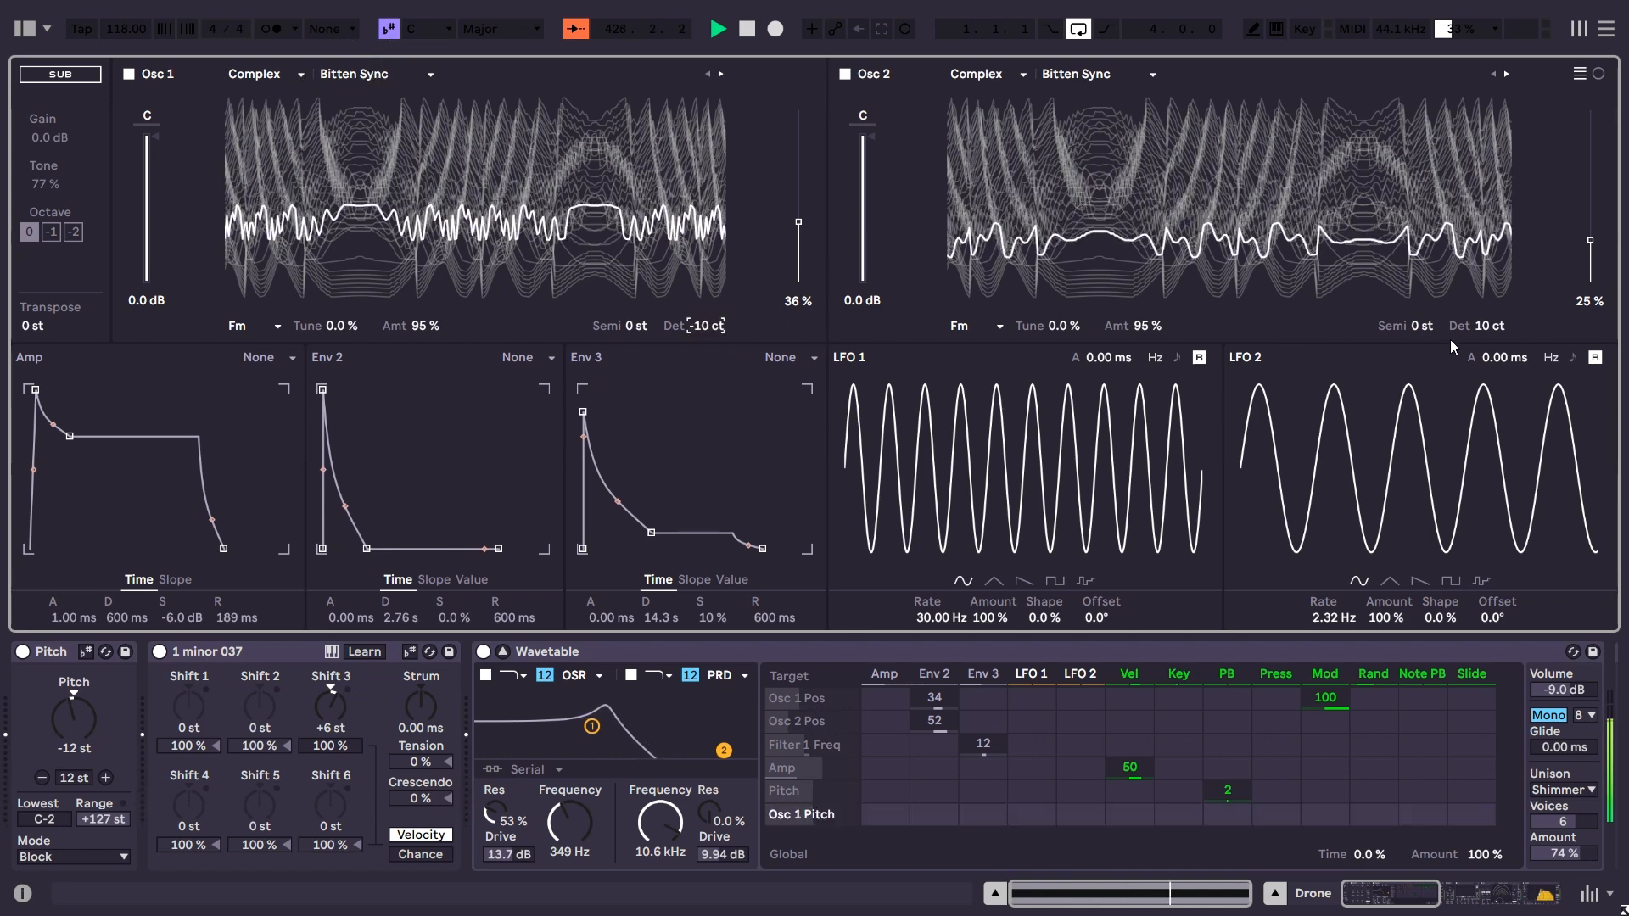
left_click(1100, 77)
left_click(347, 81)
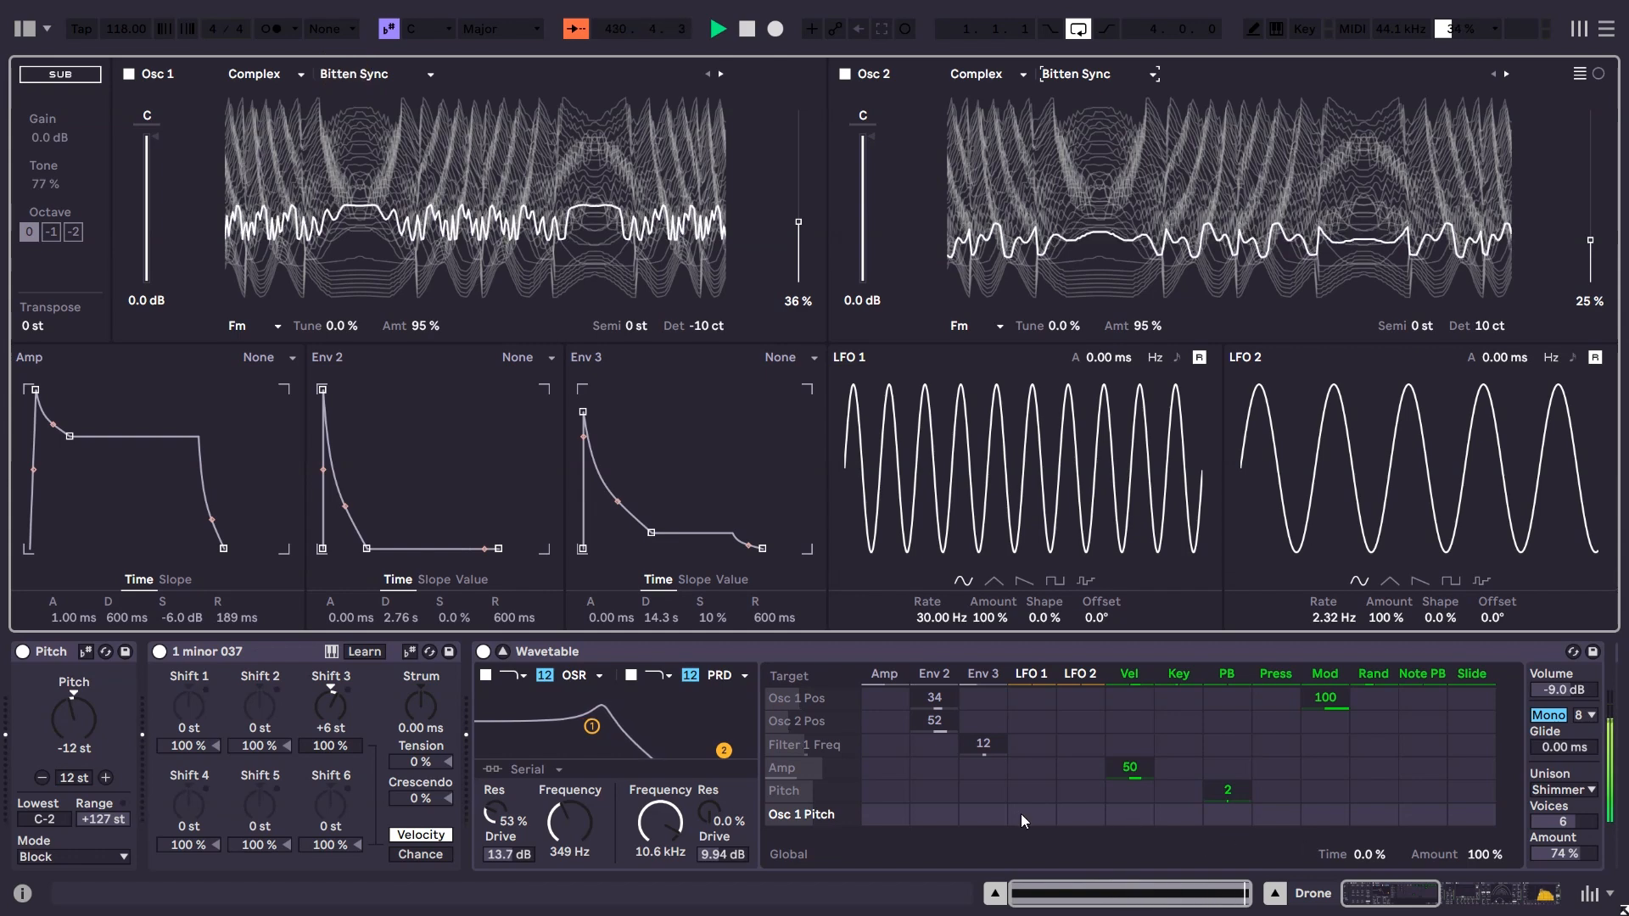
left_click(993, 723)
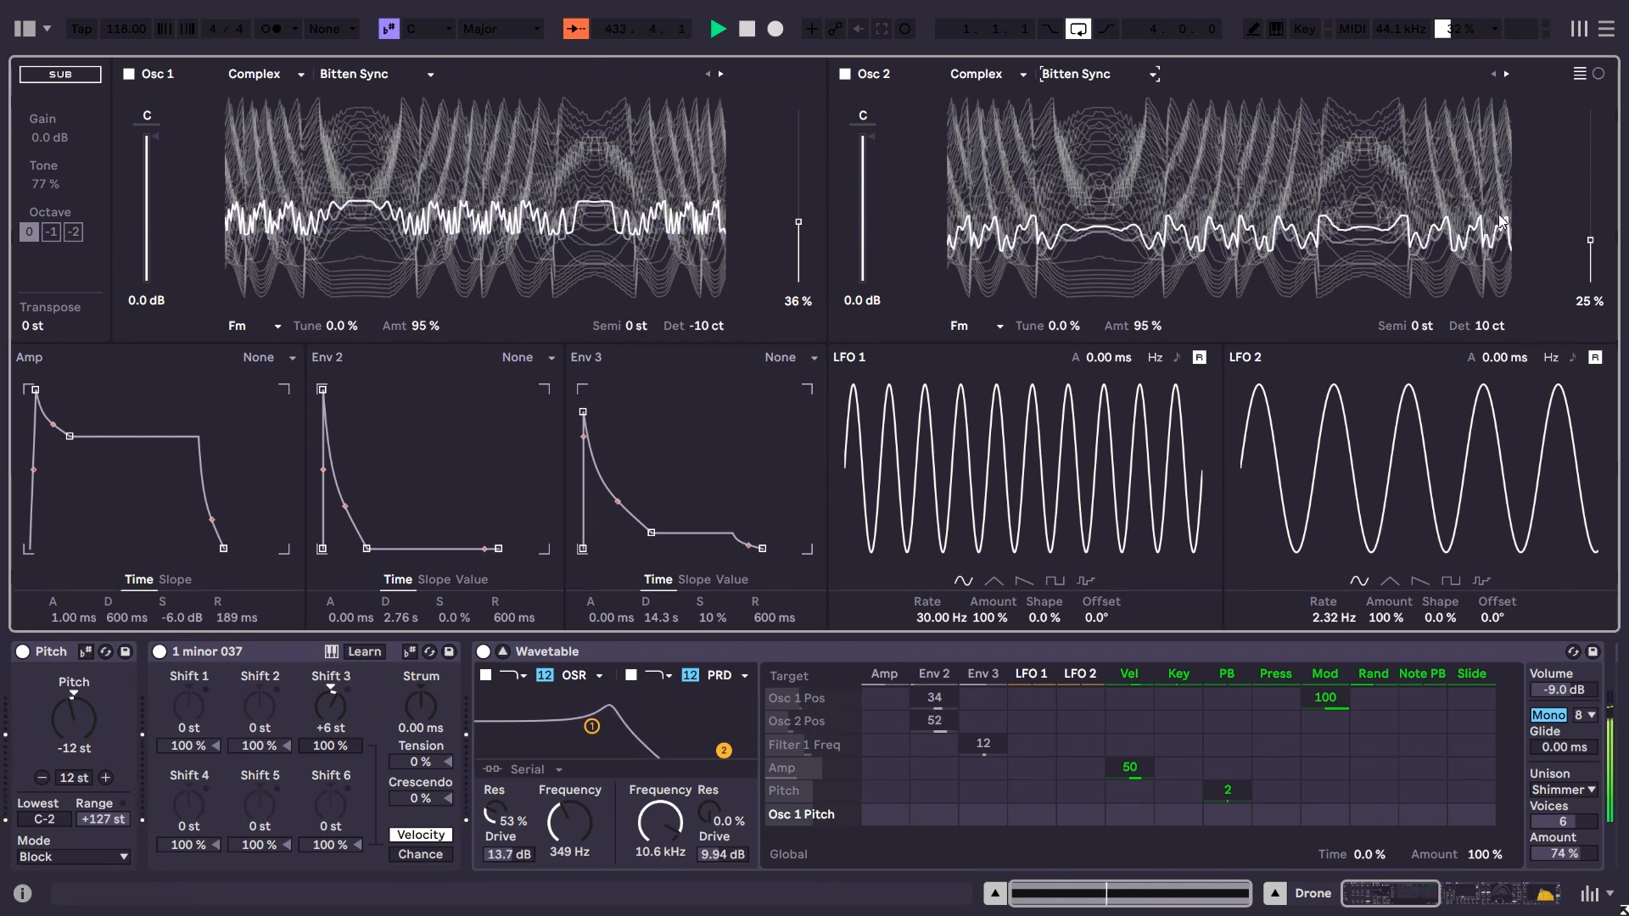
Try the Drone Wavetable with its unison mode set to None, and set it back to Shimmer.
left_click_drag(1406, 908, 1440, 906)
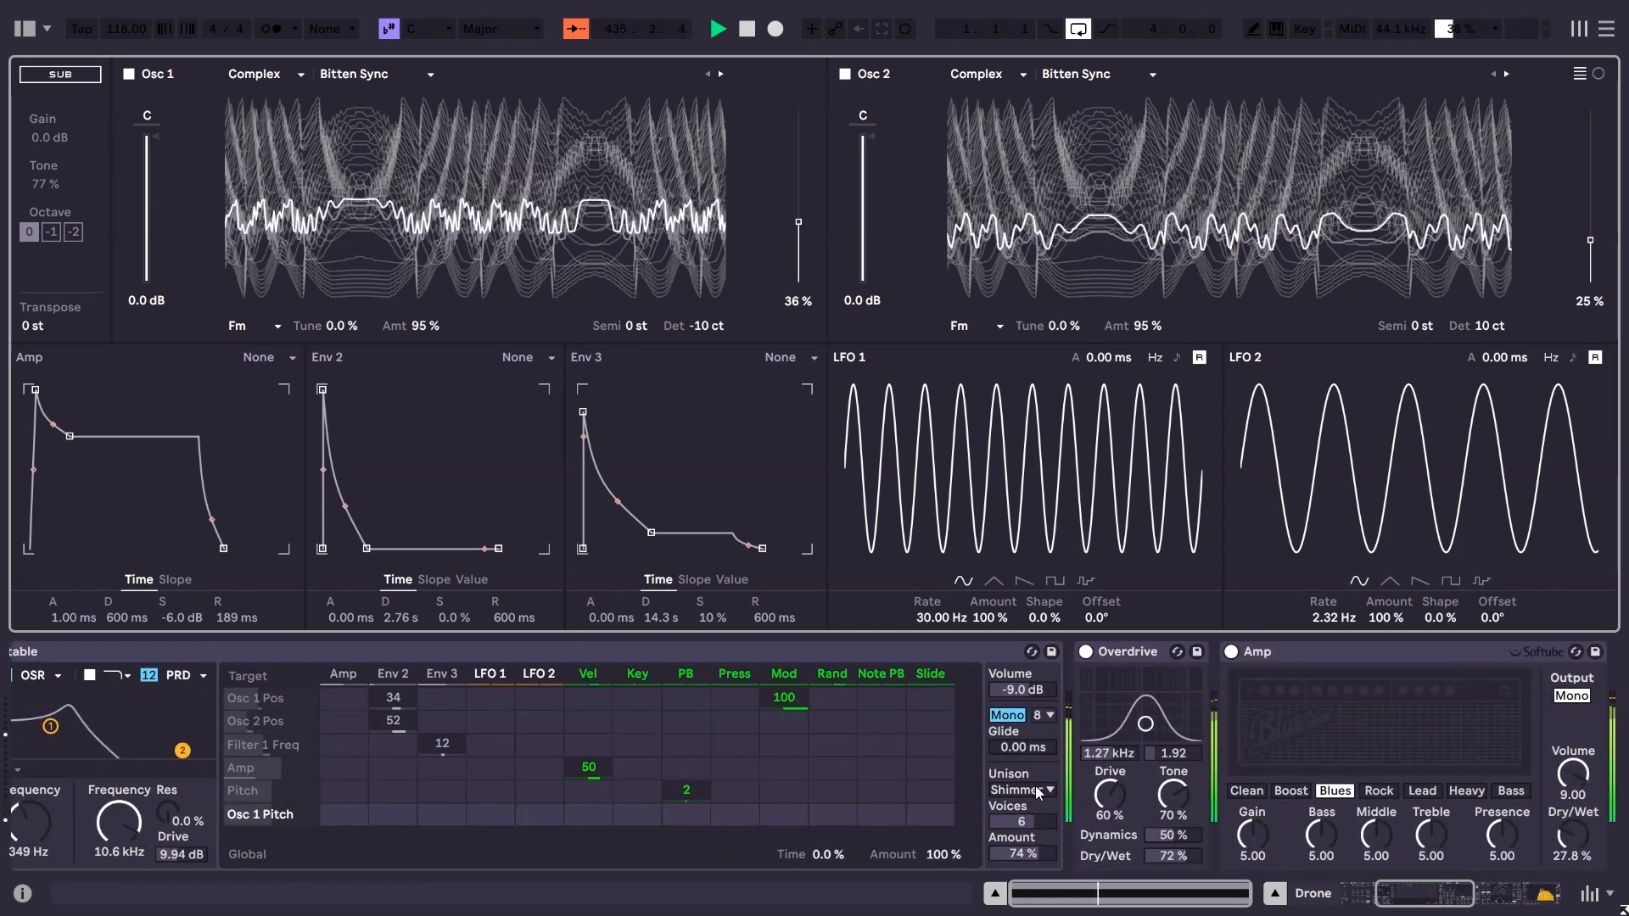
left_click(1039, 792)
left_click(1036, 667)
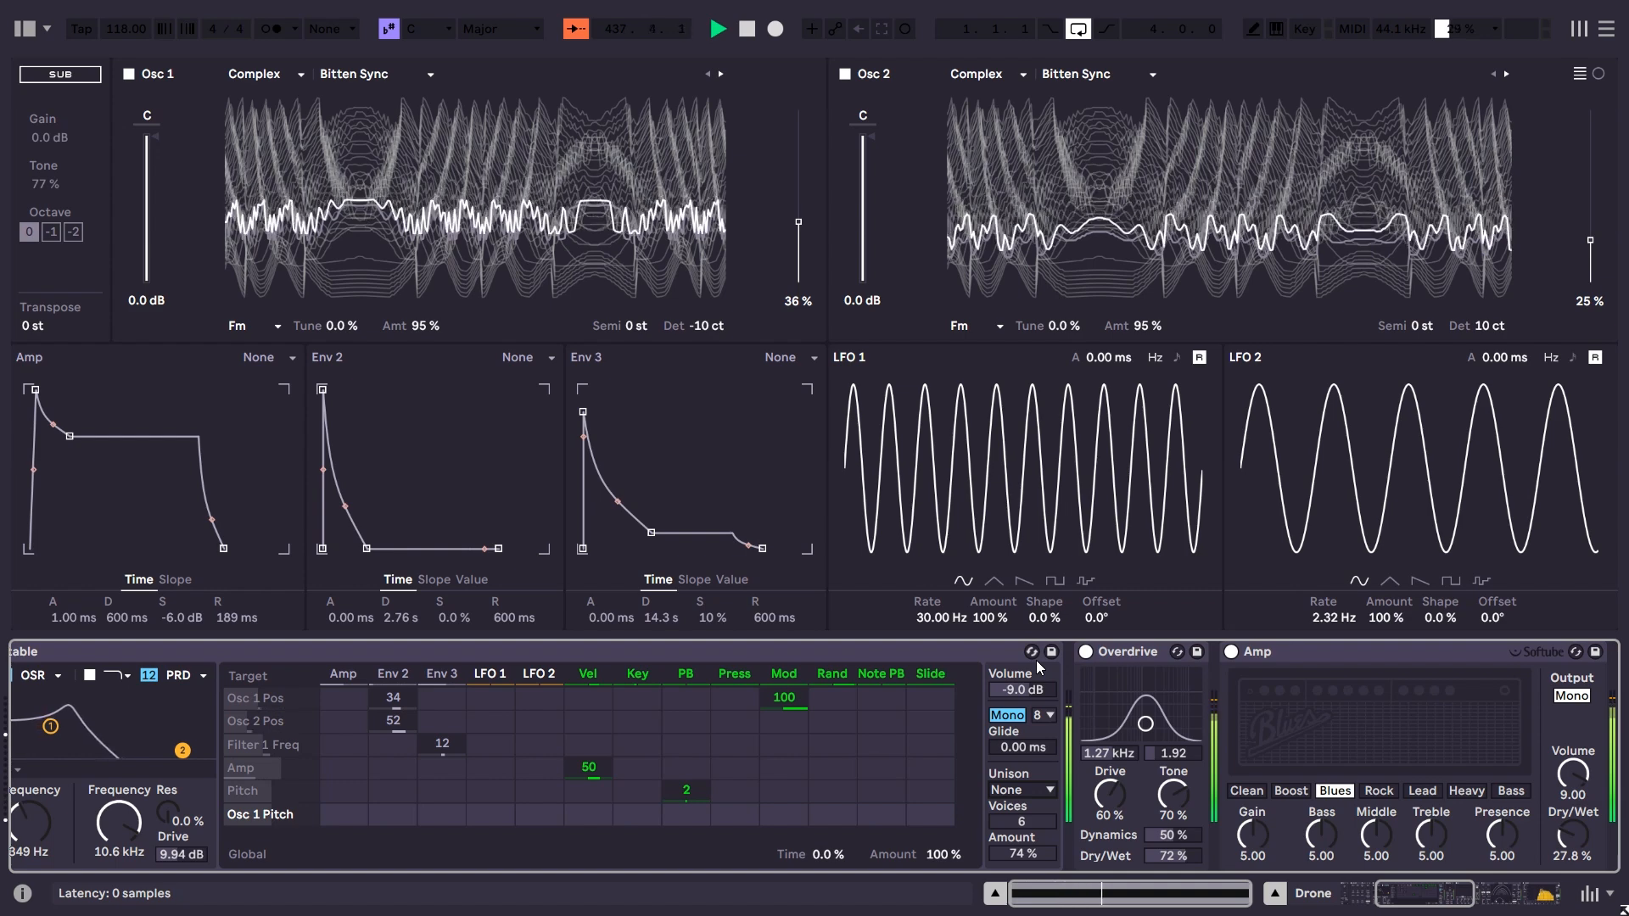
left_click(1050, 787)
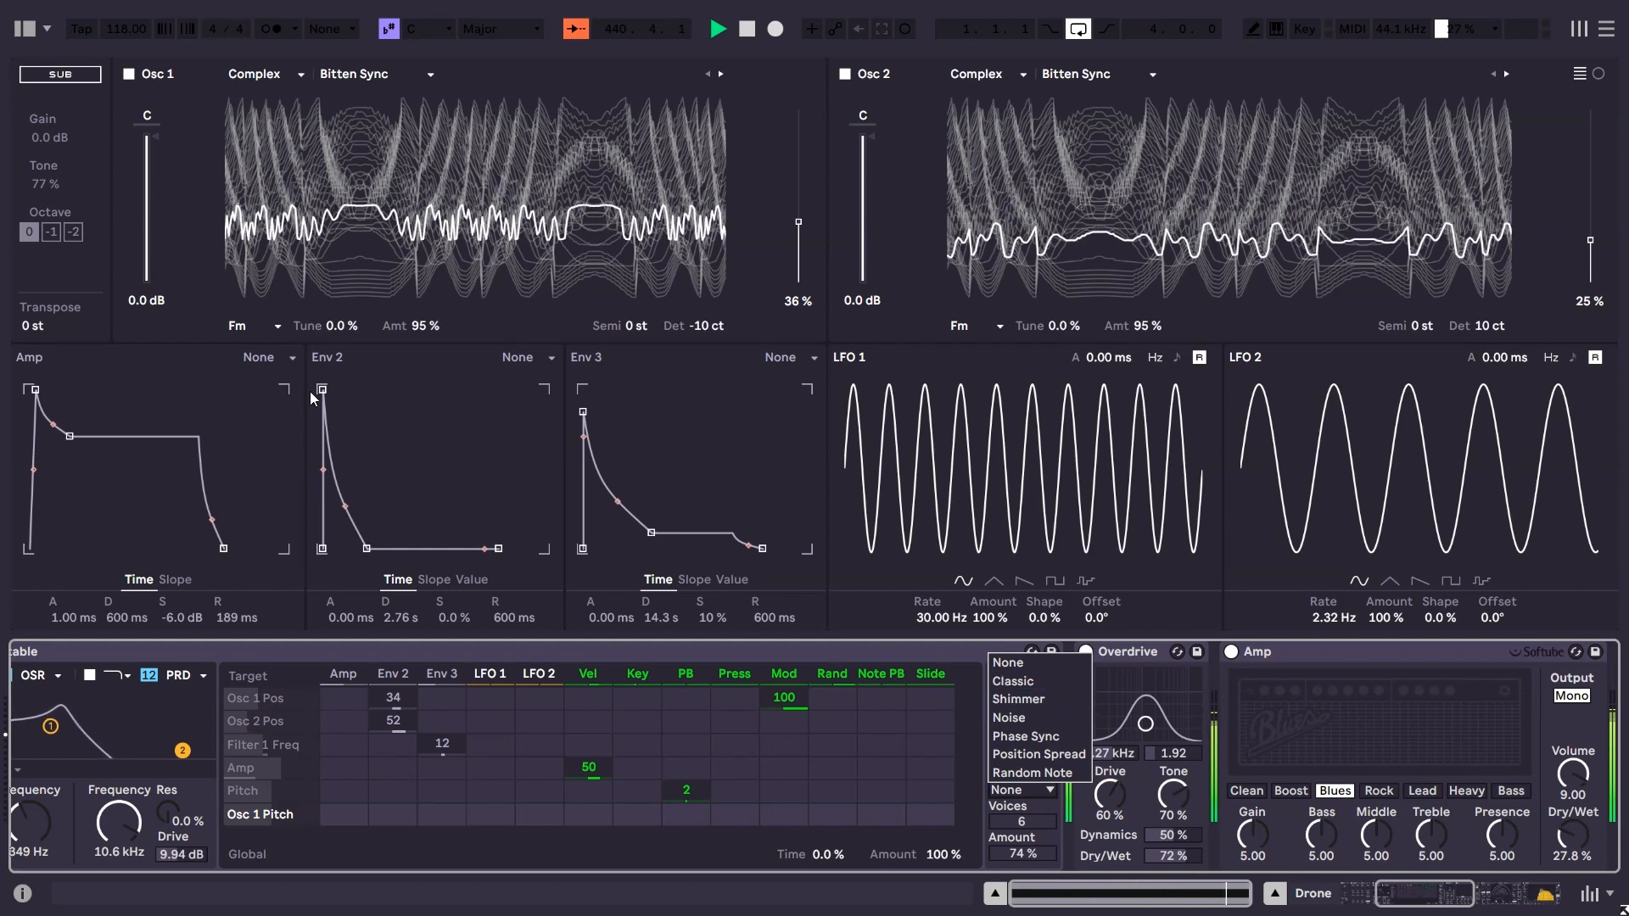
left_click(421, 328)
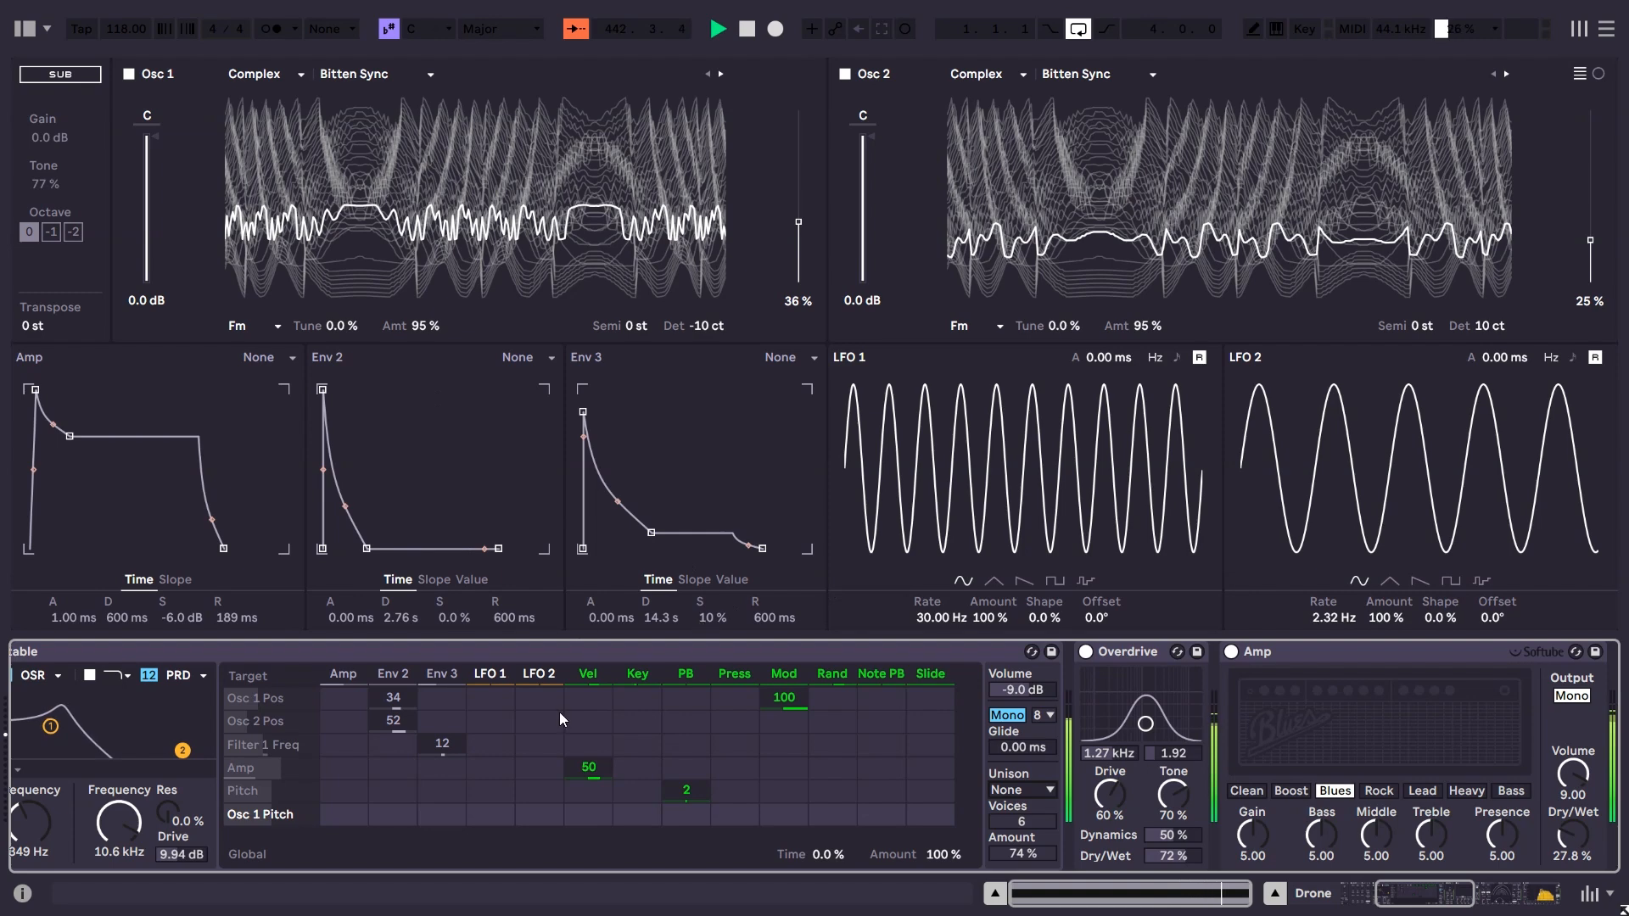
left_click(1016, 793)
left_click(1030, 698)
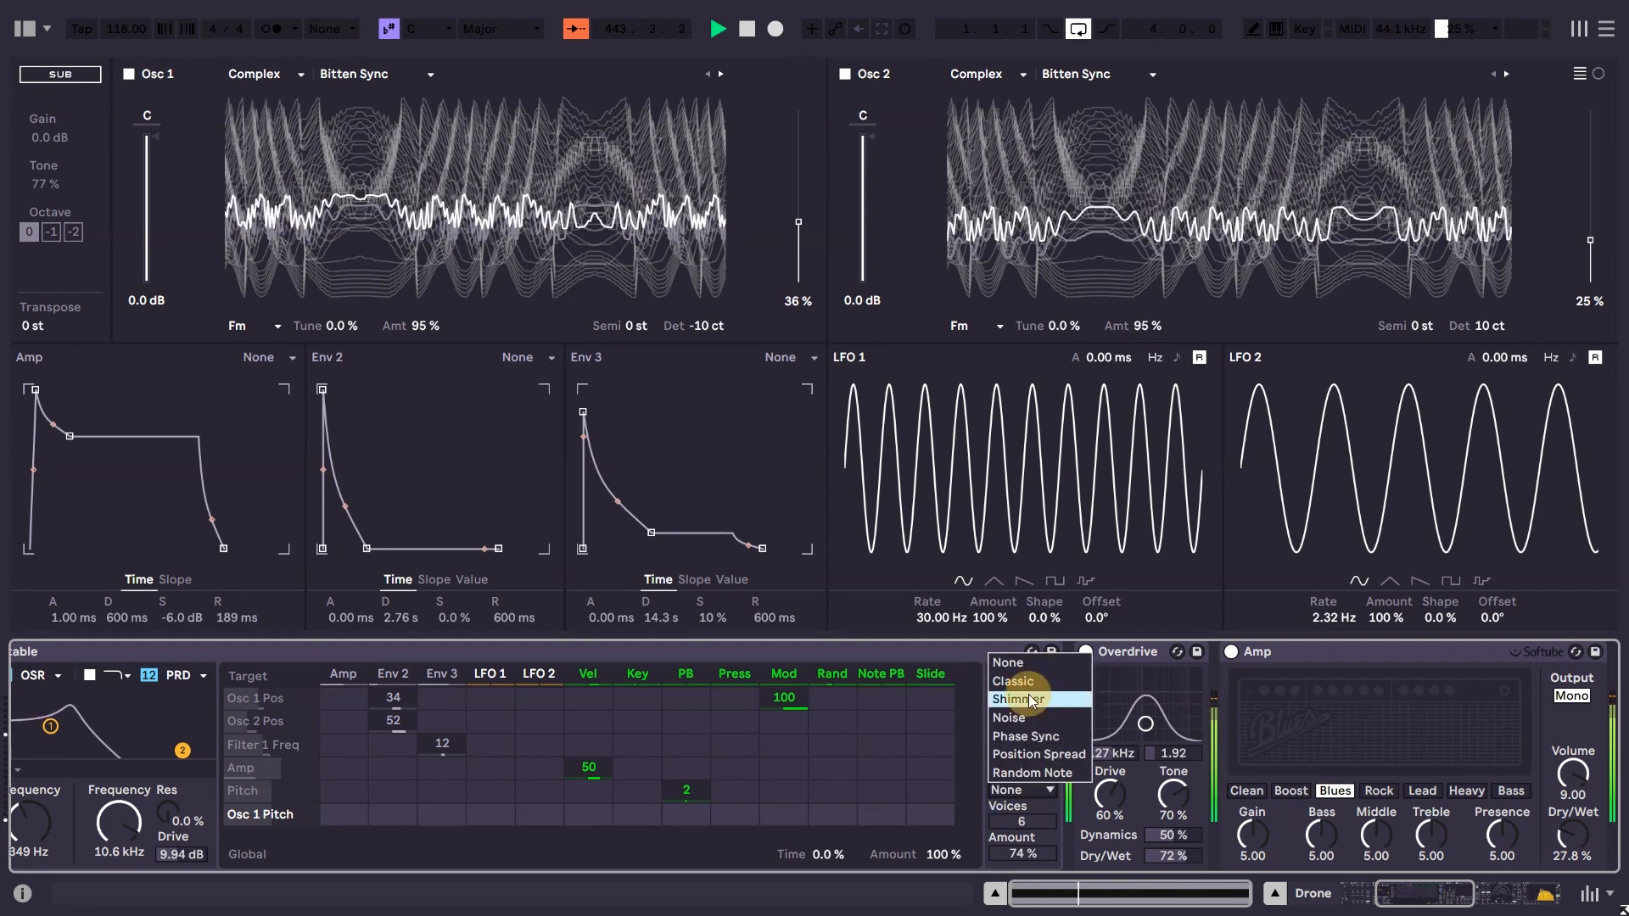
Examine Drone's Overdrive, Amp, Echo and EQ Eight, including the EQ curve in its expanded display.
left_click(1147, 654)
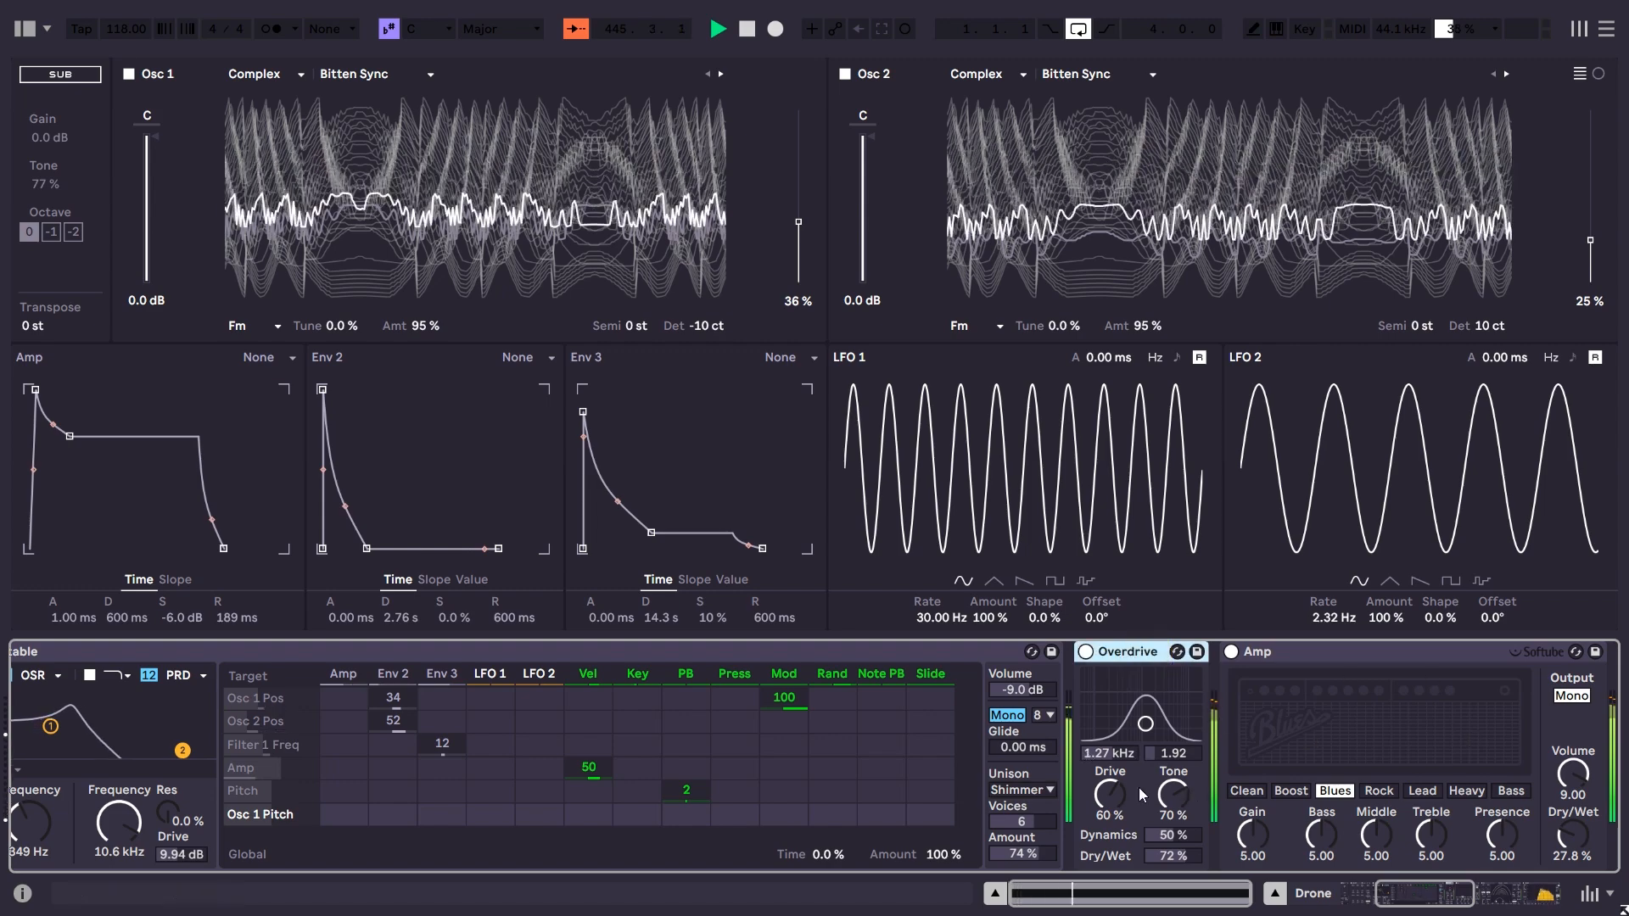
left_click(1491, 857)
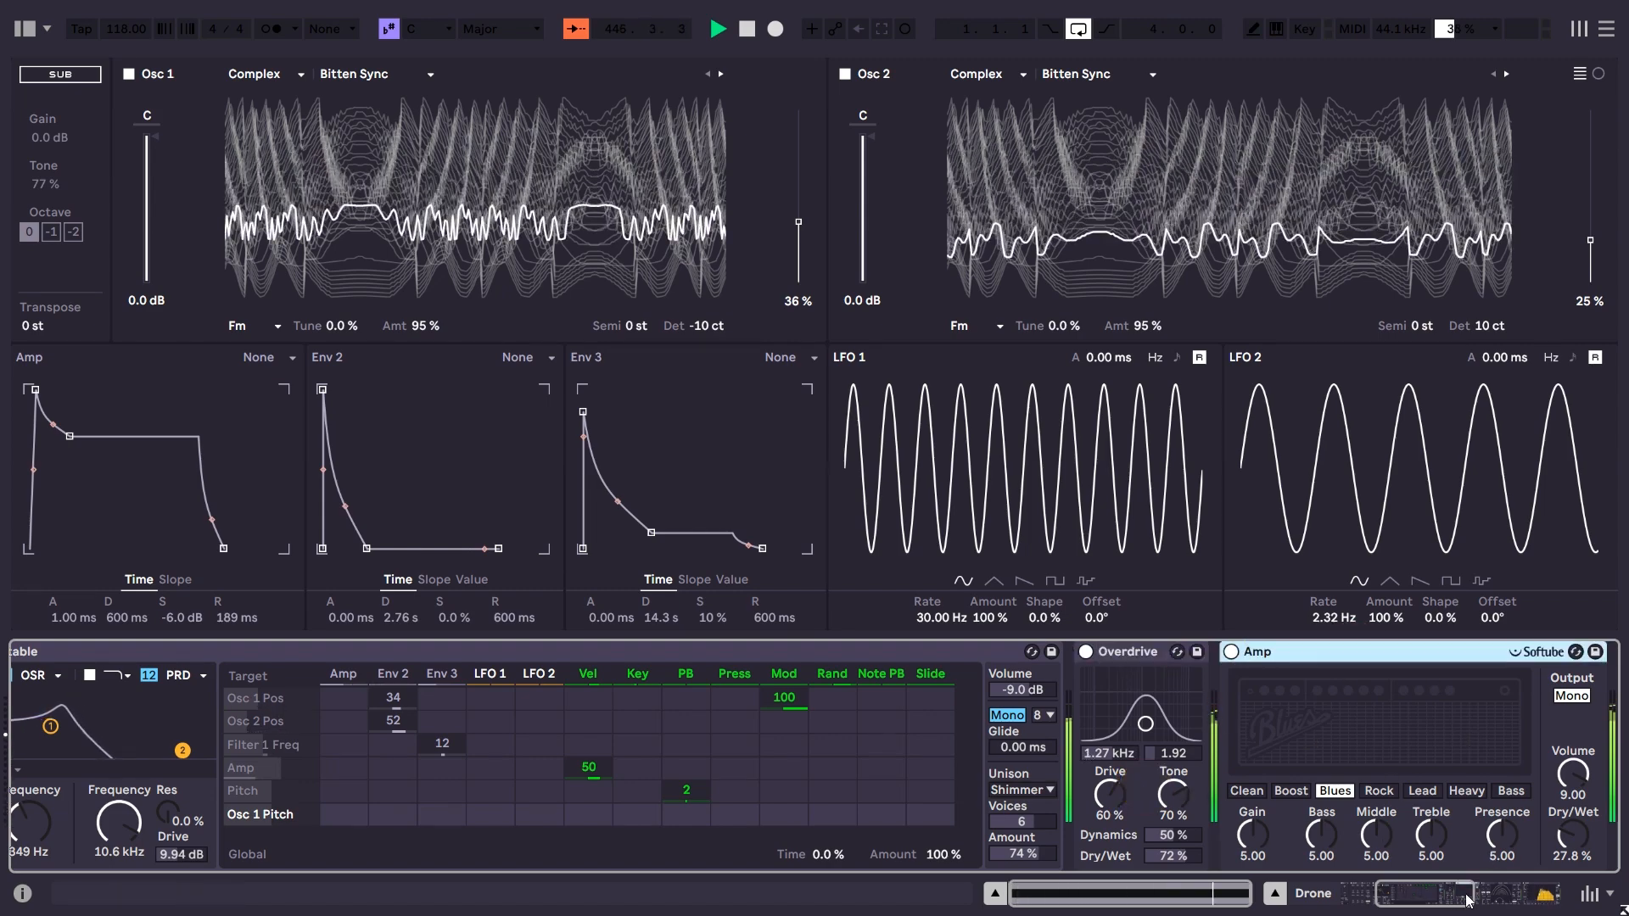
left_click_drag(1467, 897, 1503, 898)
left_click(853, 653)
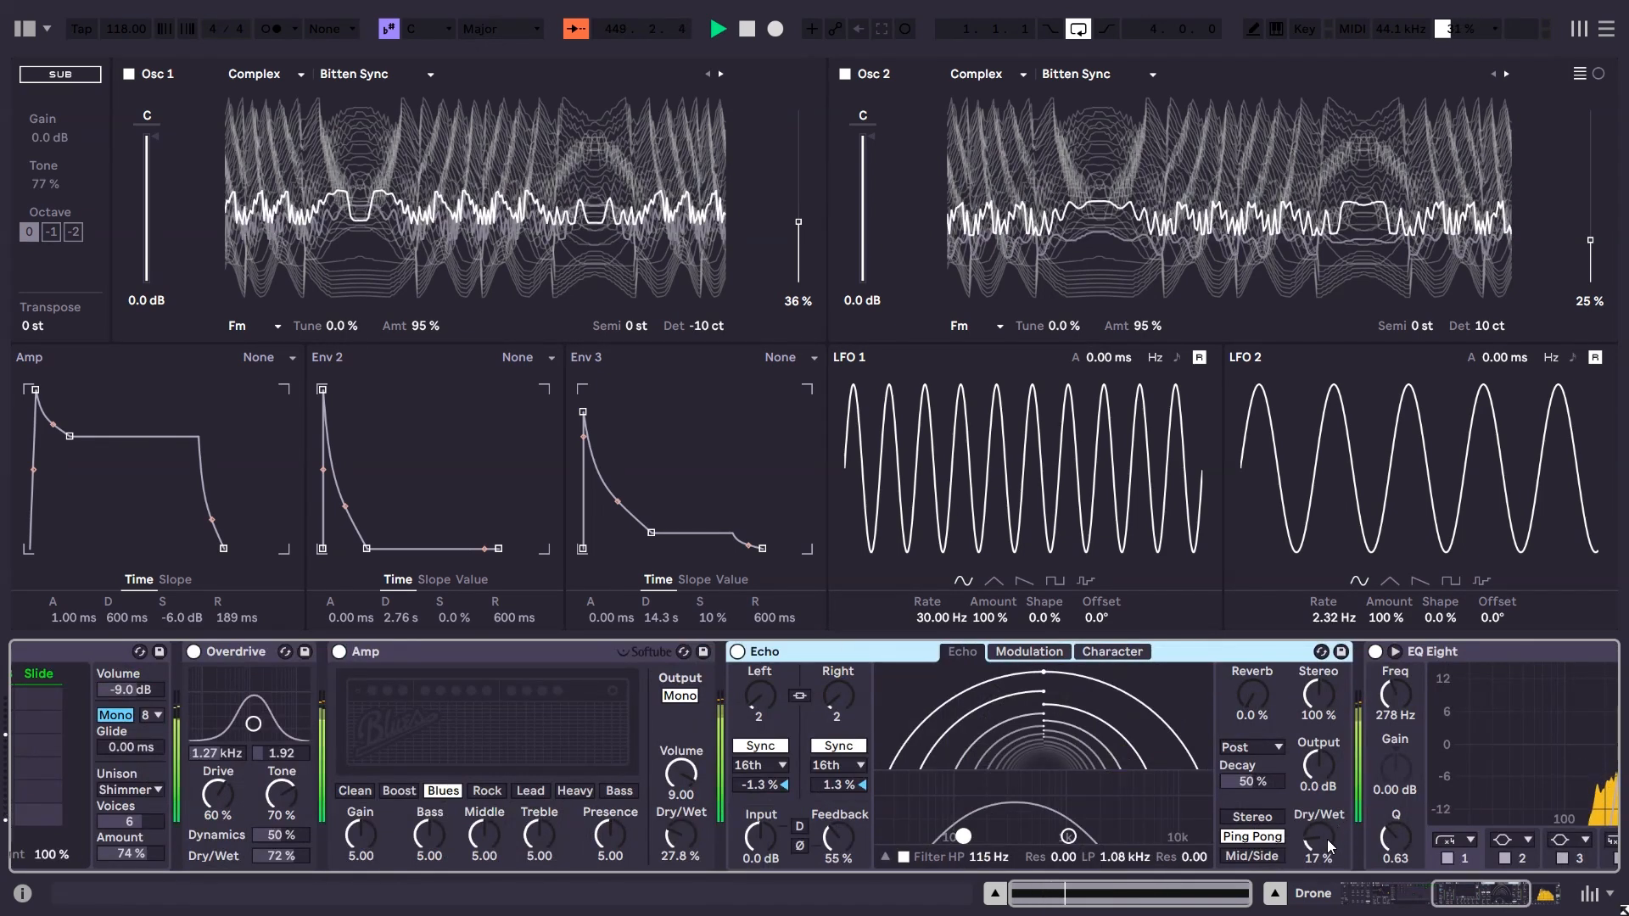
left_click(1513, 898)
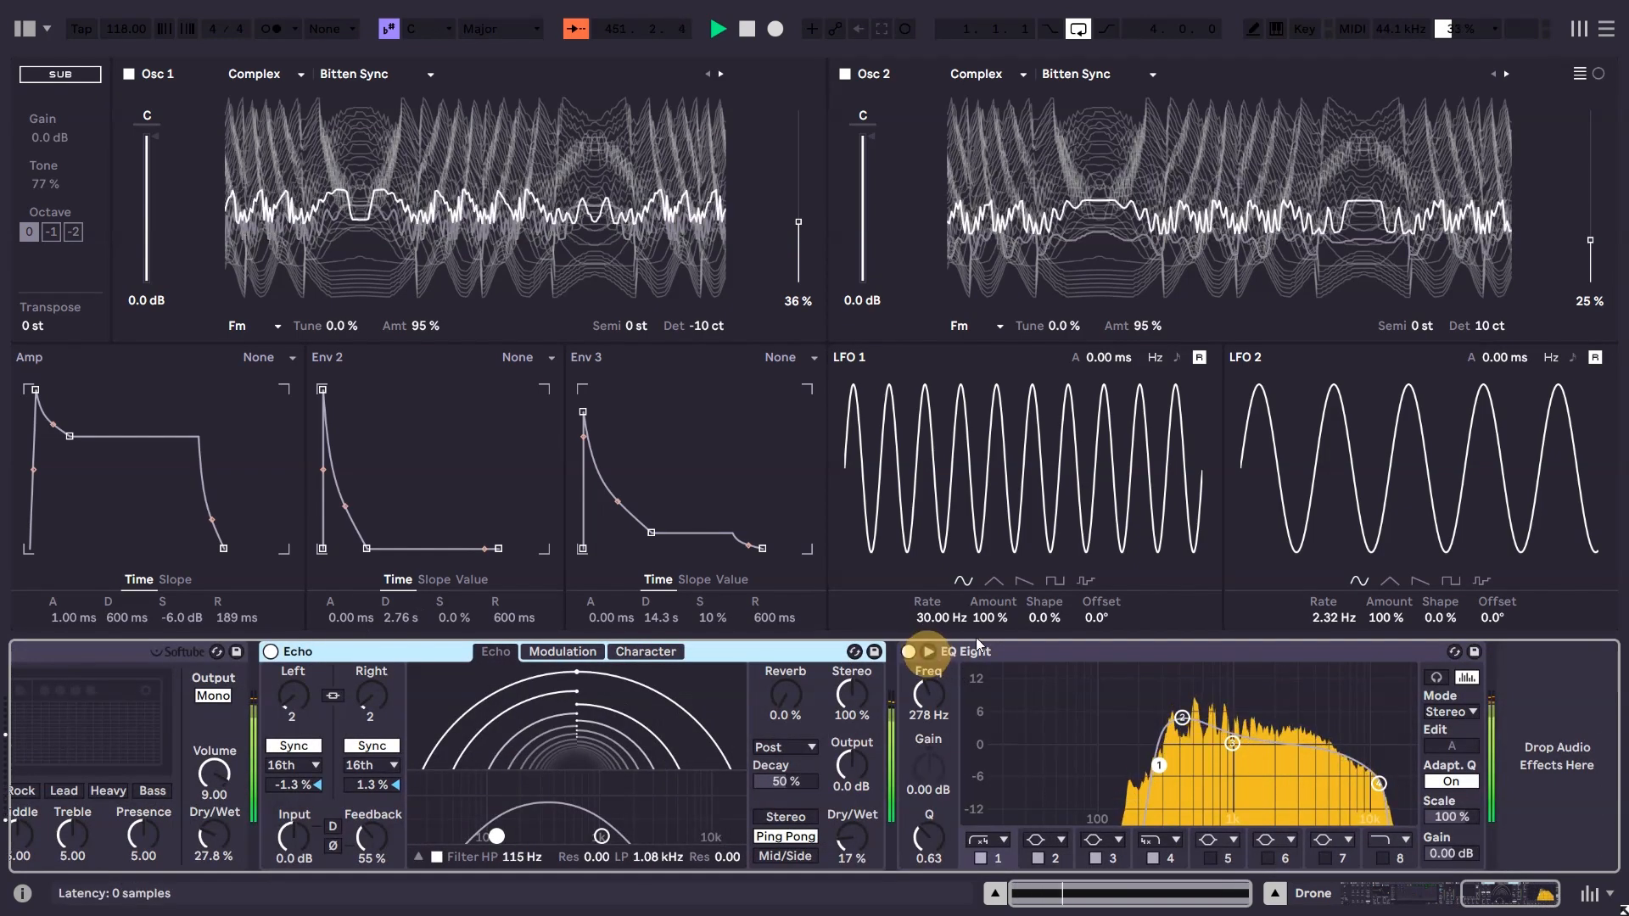
left_click(928, 652)
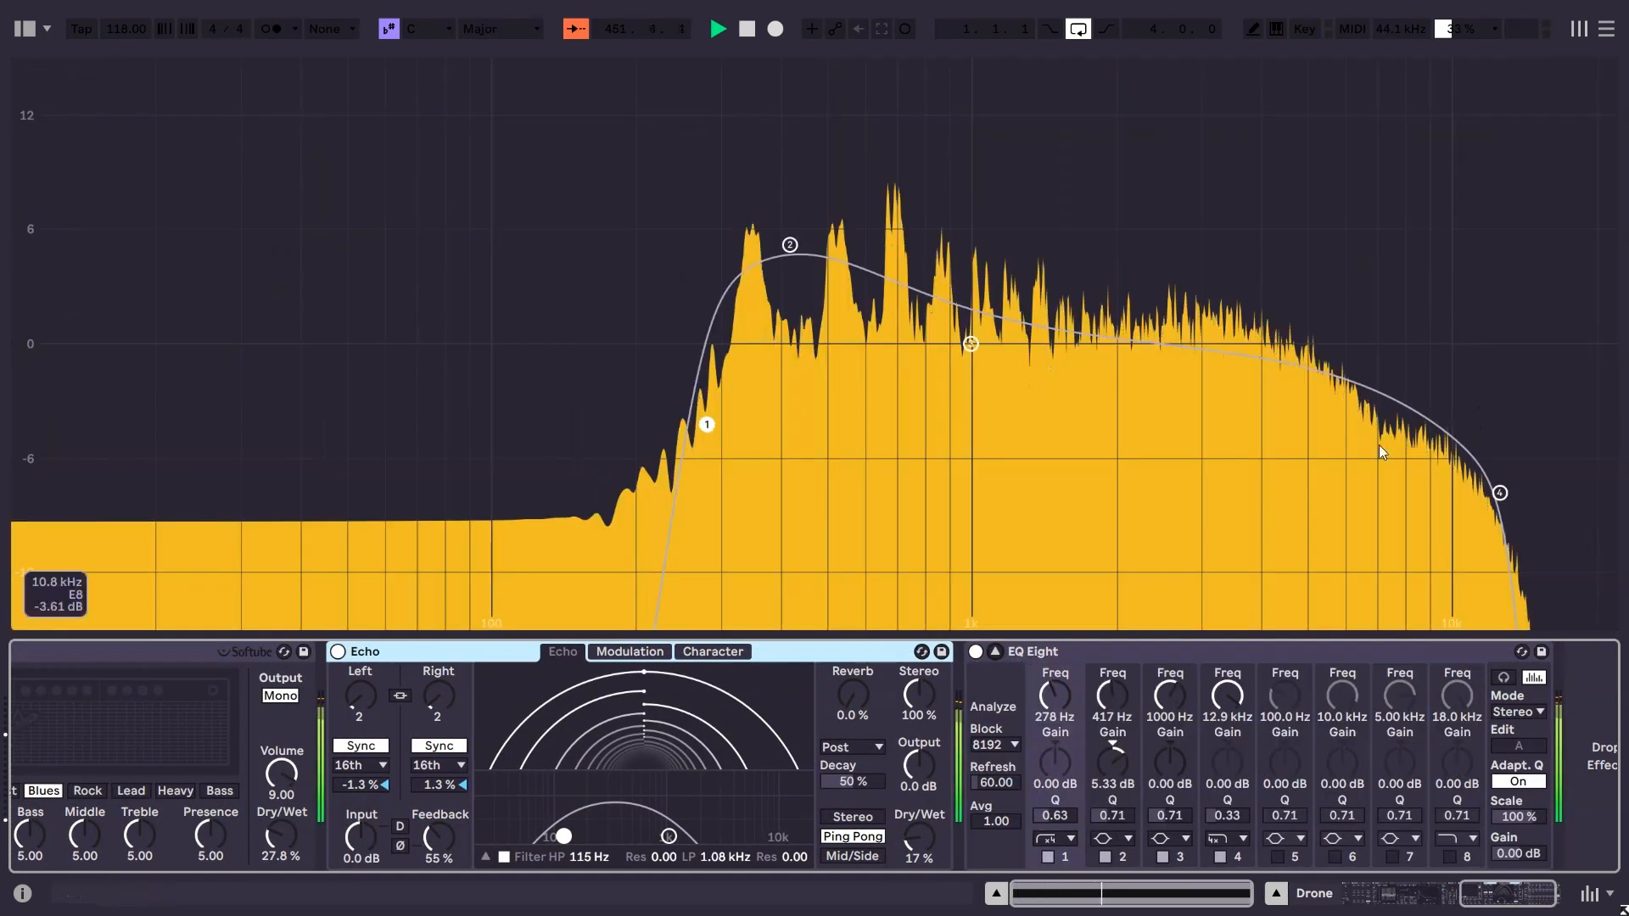
left_click(998, 651)
left_click(1413, 898)
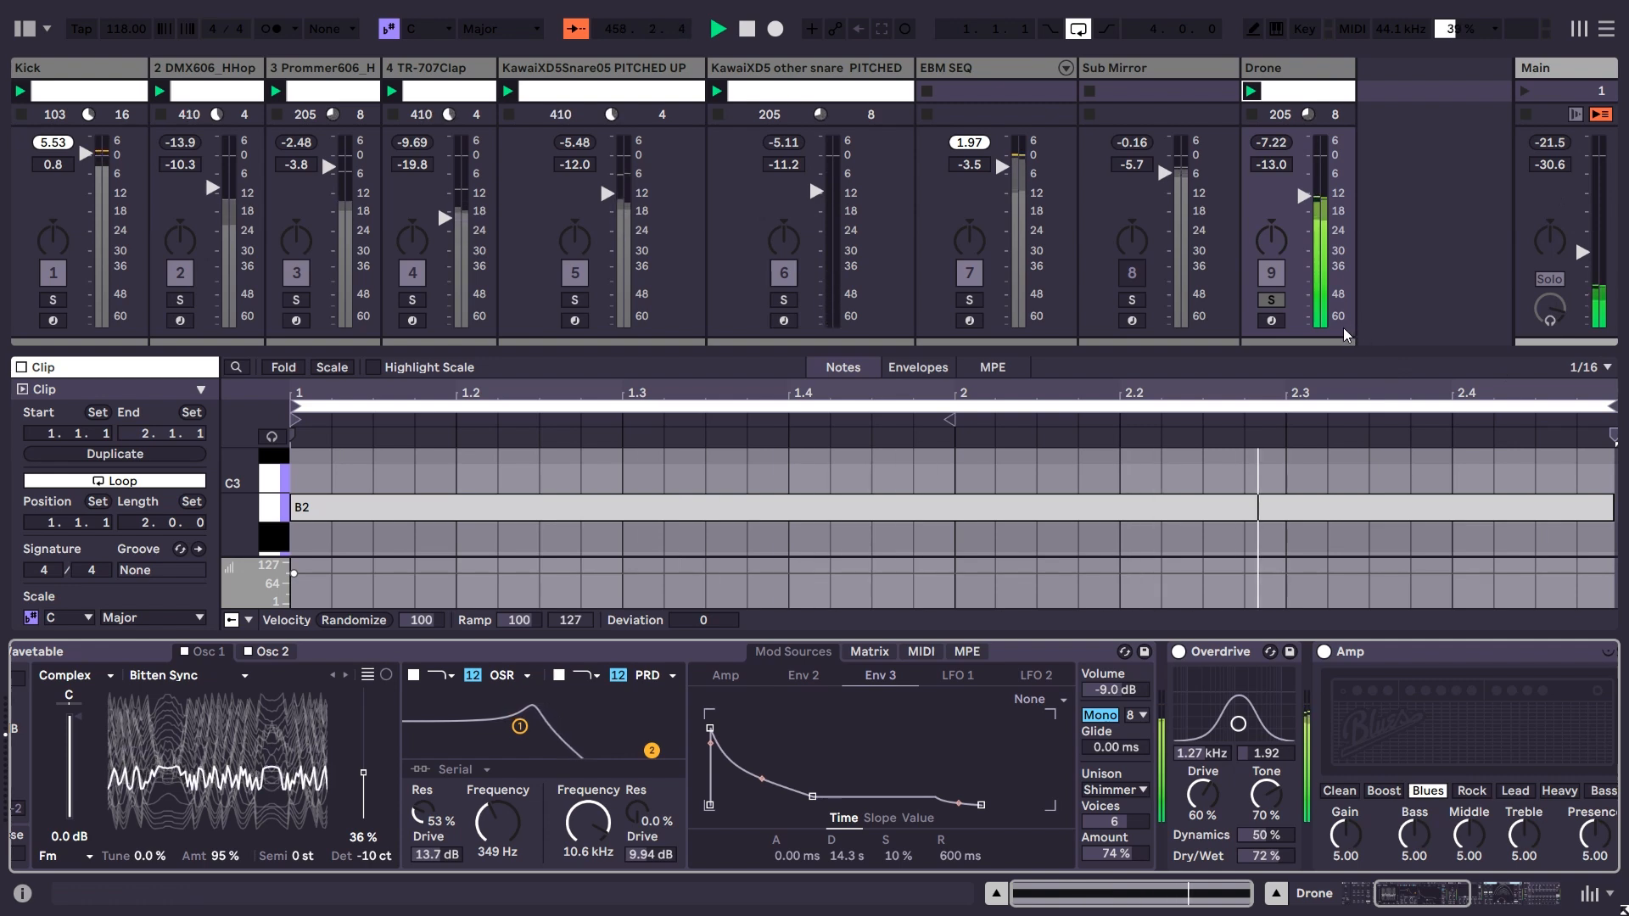
Restore the full mix by unmuting Sub Mirror and clearing Drone's solo, and revisit the Kick and pitched-up snare tracks.
left_click(1134, 273)
left_click(1271, 299)
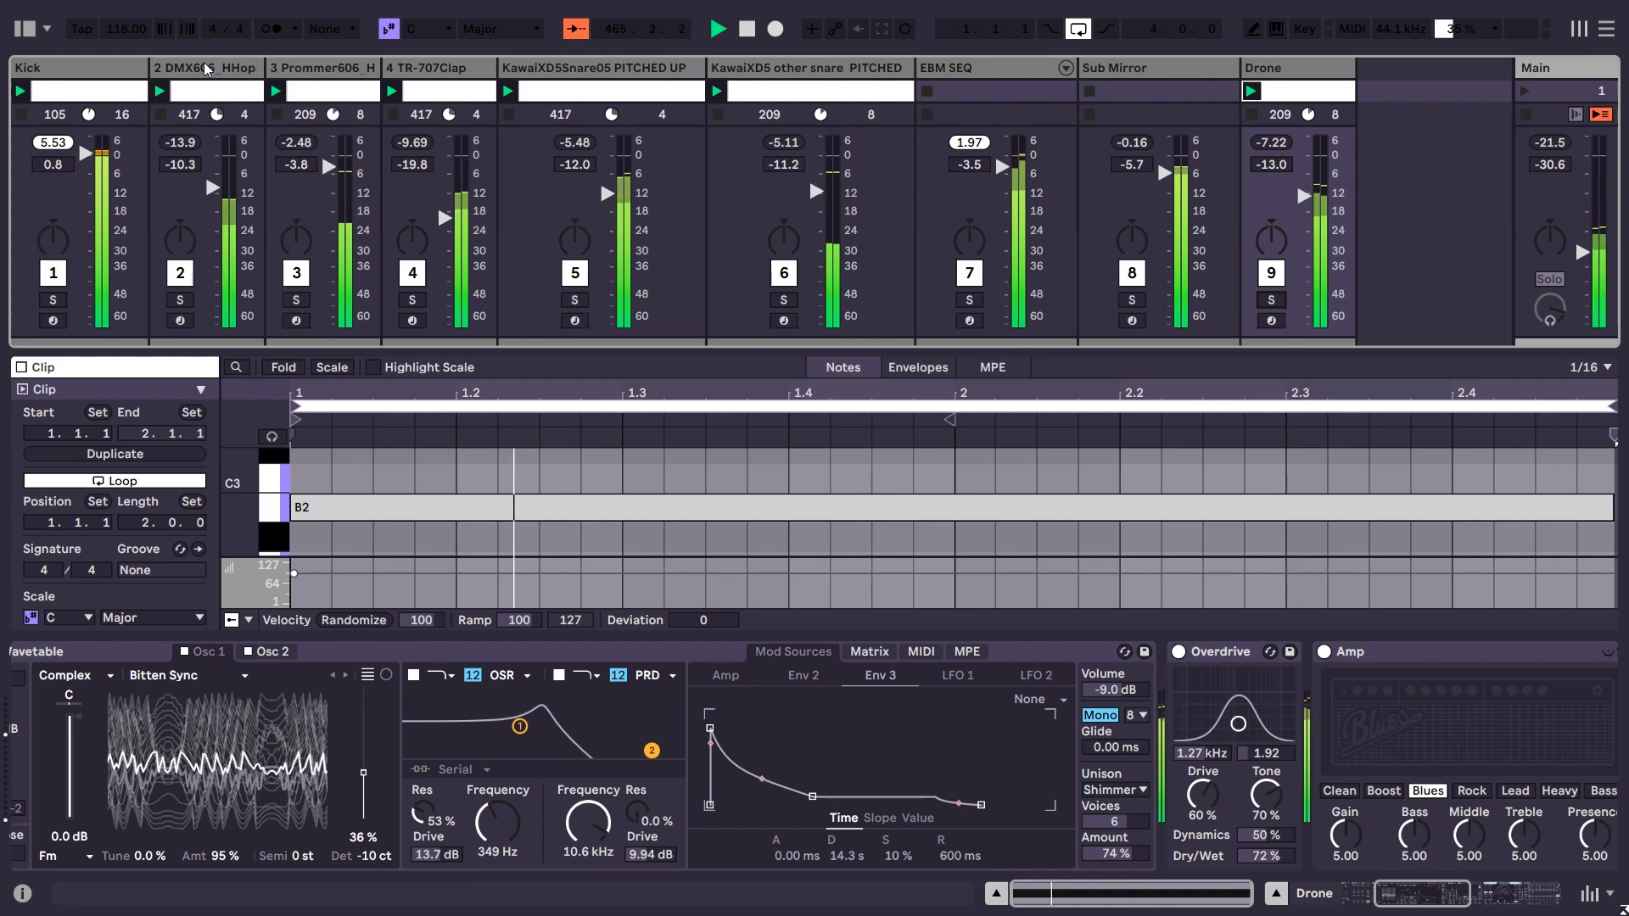
left_click(159, 67)
left_click(142, 69)
left_click(609, 67)
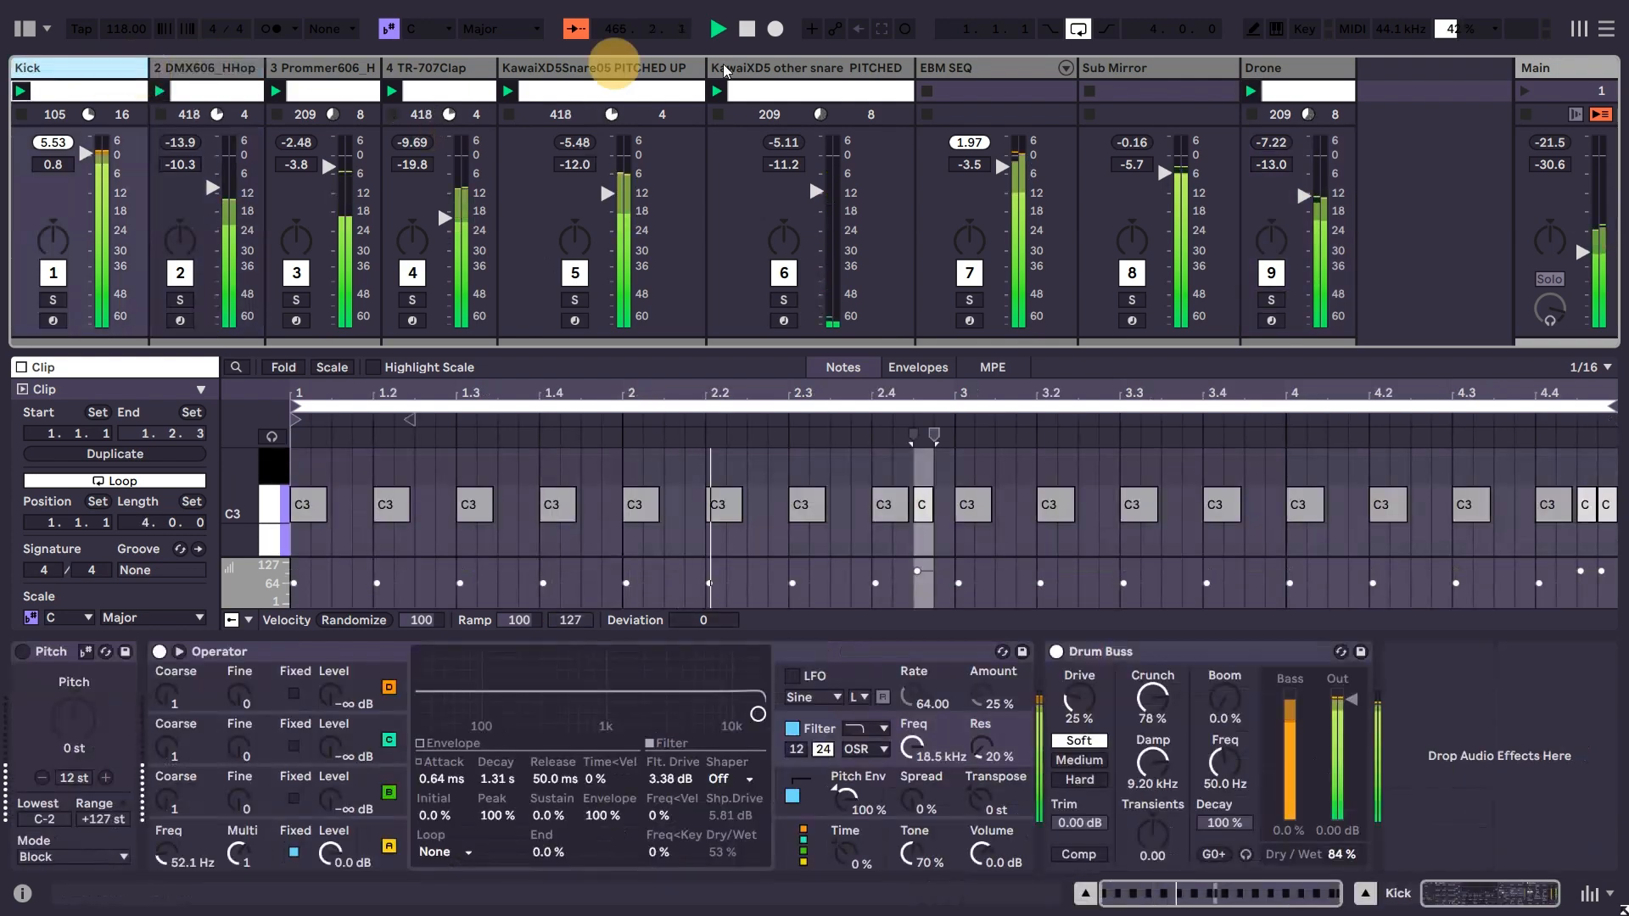
Set EBM SEQ's rack macros to Global Mod 150 %, Filter 1 Freq 381 Hz, Shaper 1 Amt 52 % and Time -100 %.
left_click(976, 94)
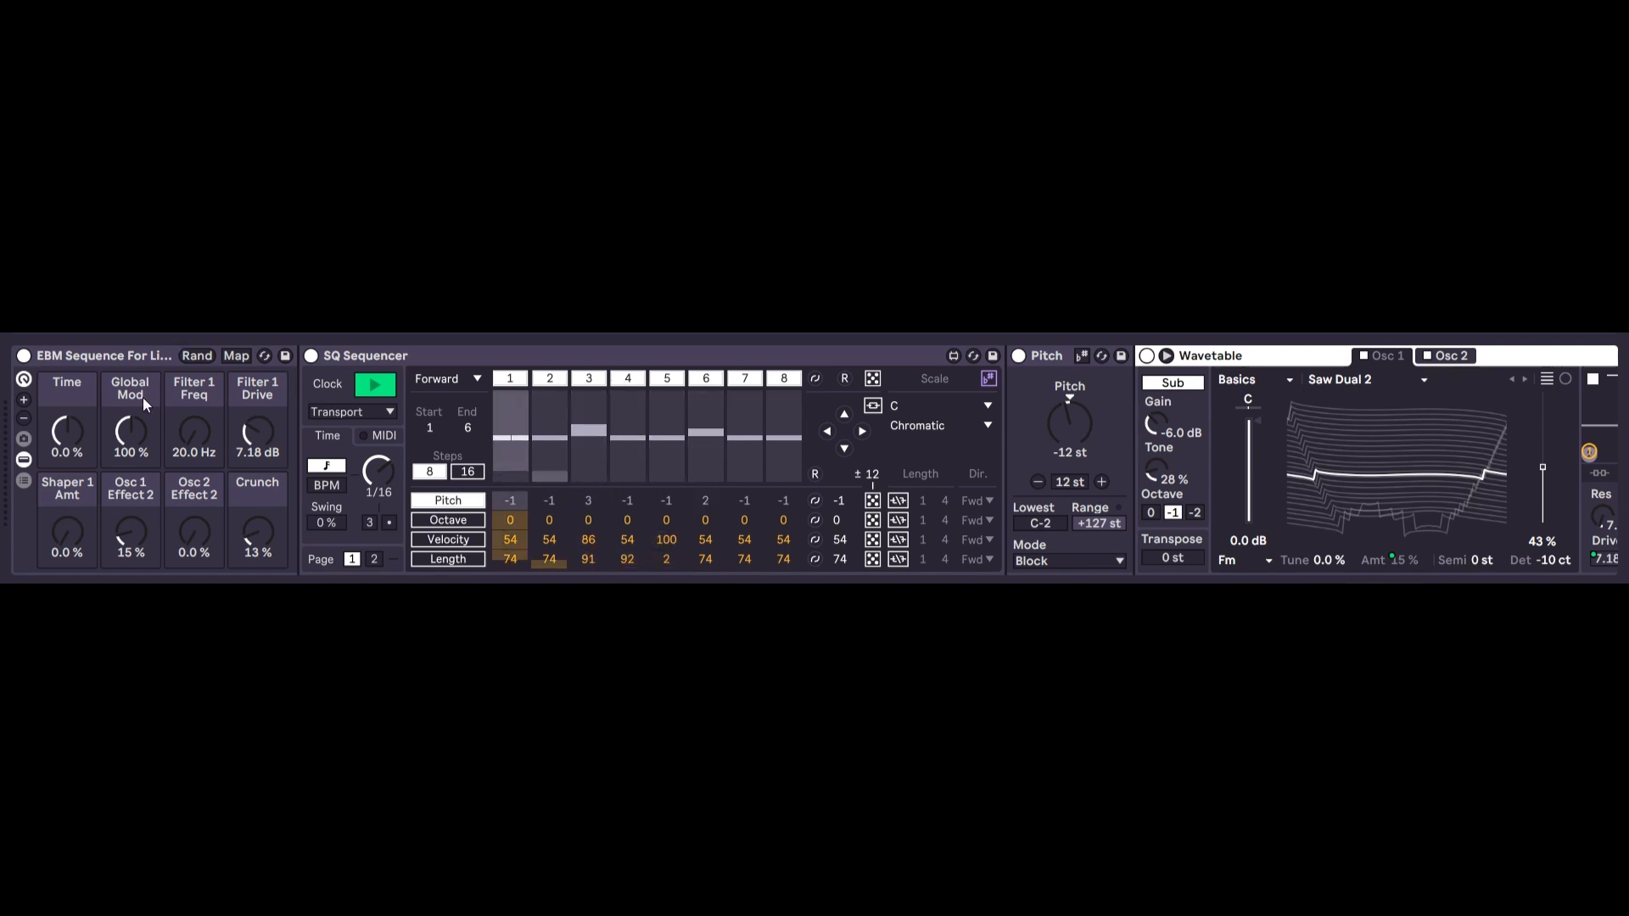
left_click_drag(128, 437, 185, 425)
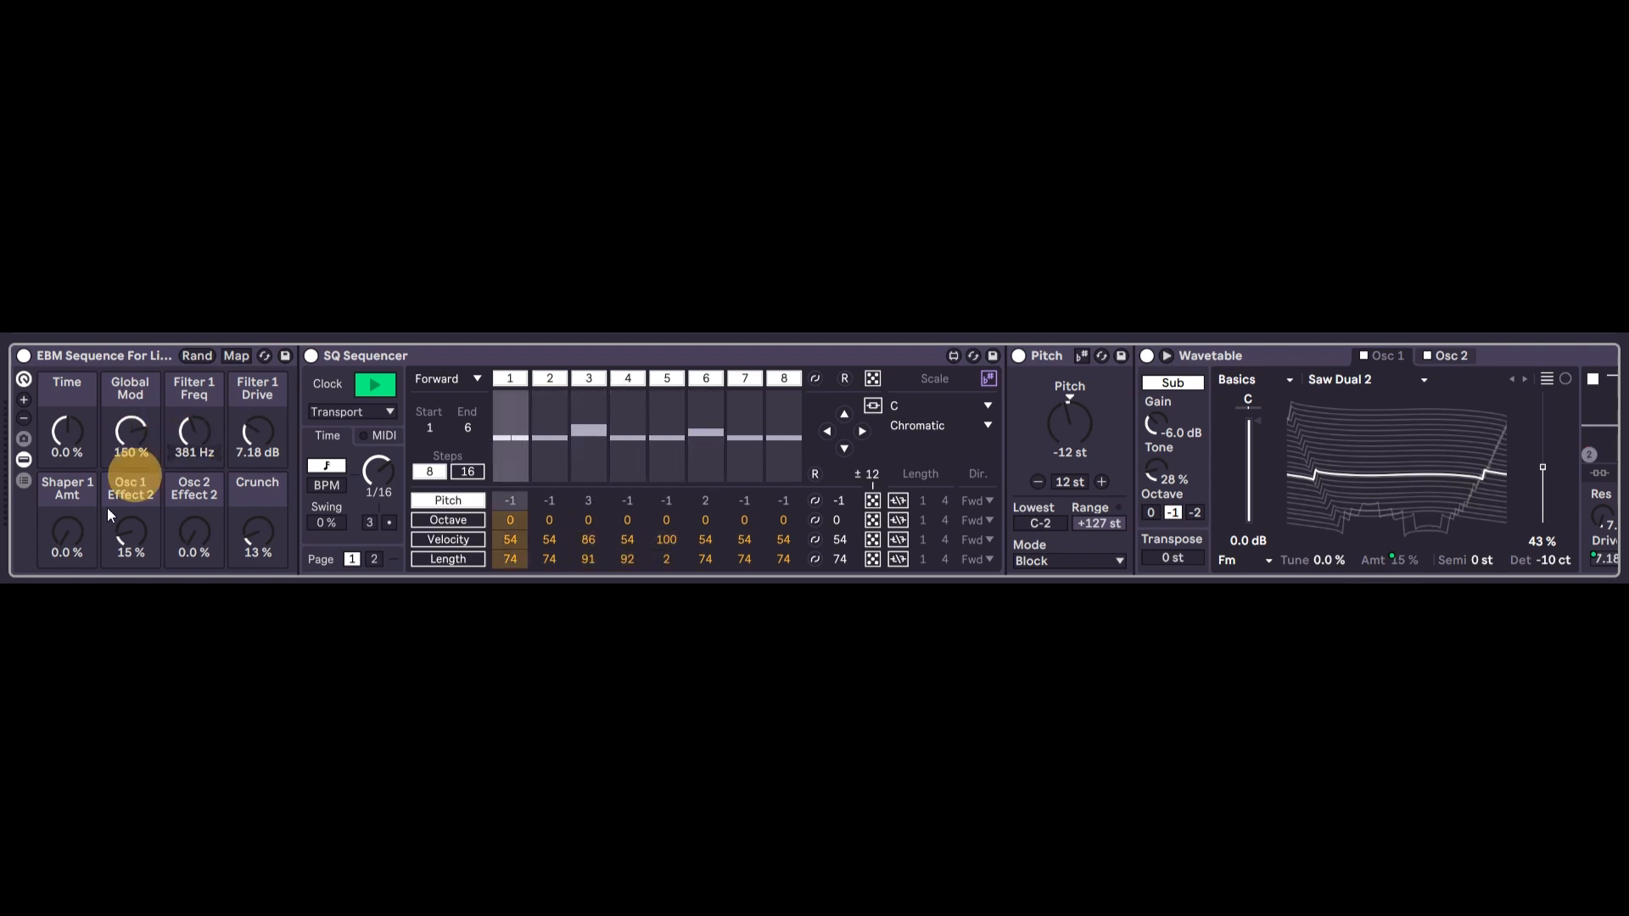
left_click_drag(68, 534, 68, 509)
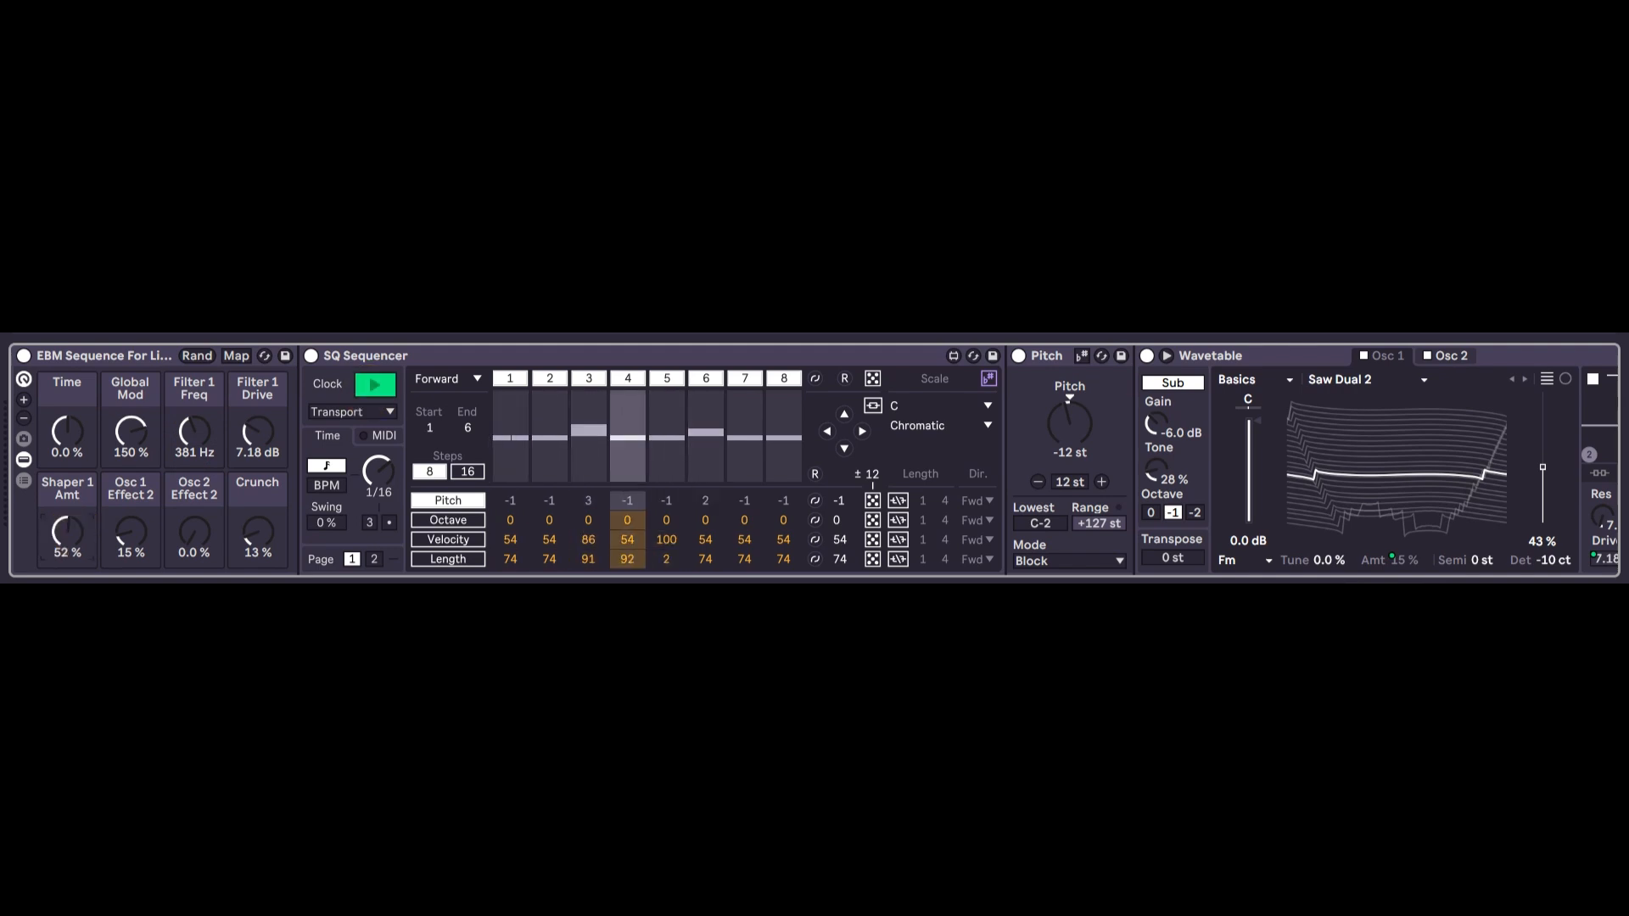
left_click_drag(66, 433, 66, 462)
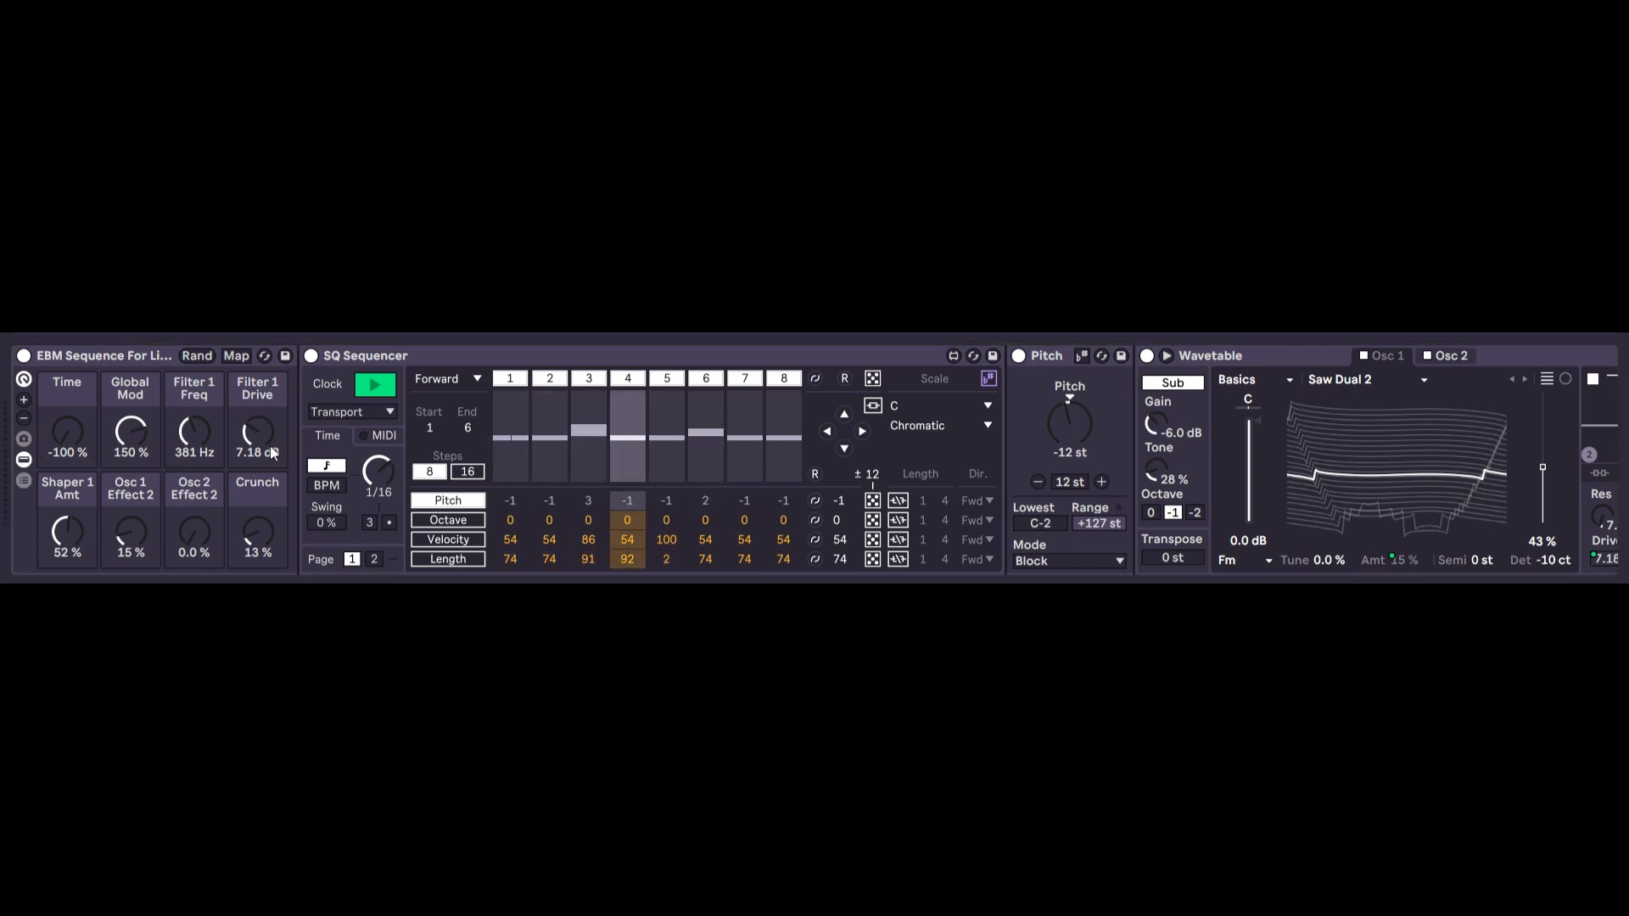
Lower EBM SEQ's Global Mod macro to 33 % and its Filter 1 Freq macro to 42.9 Hz.
left_click_drag(141, 432, 134, 435)
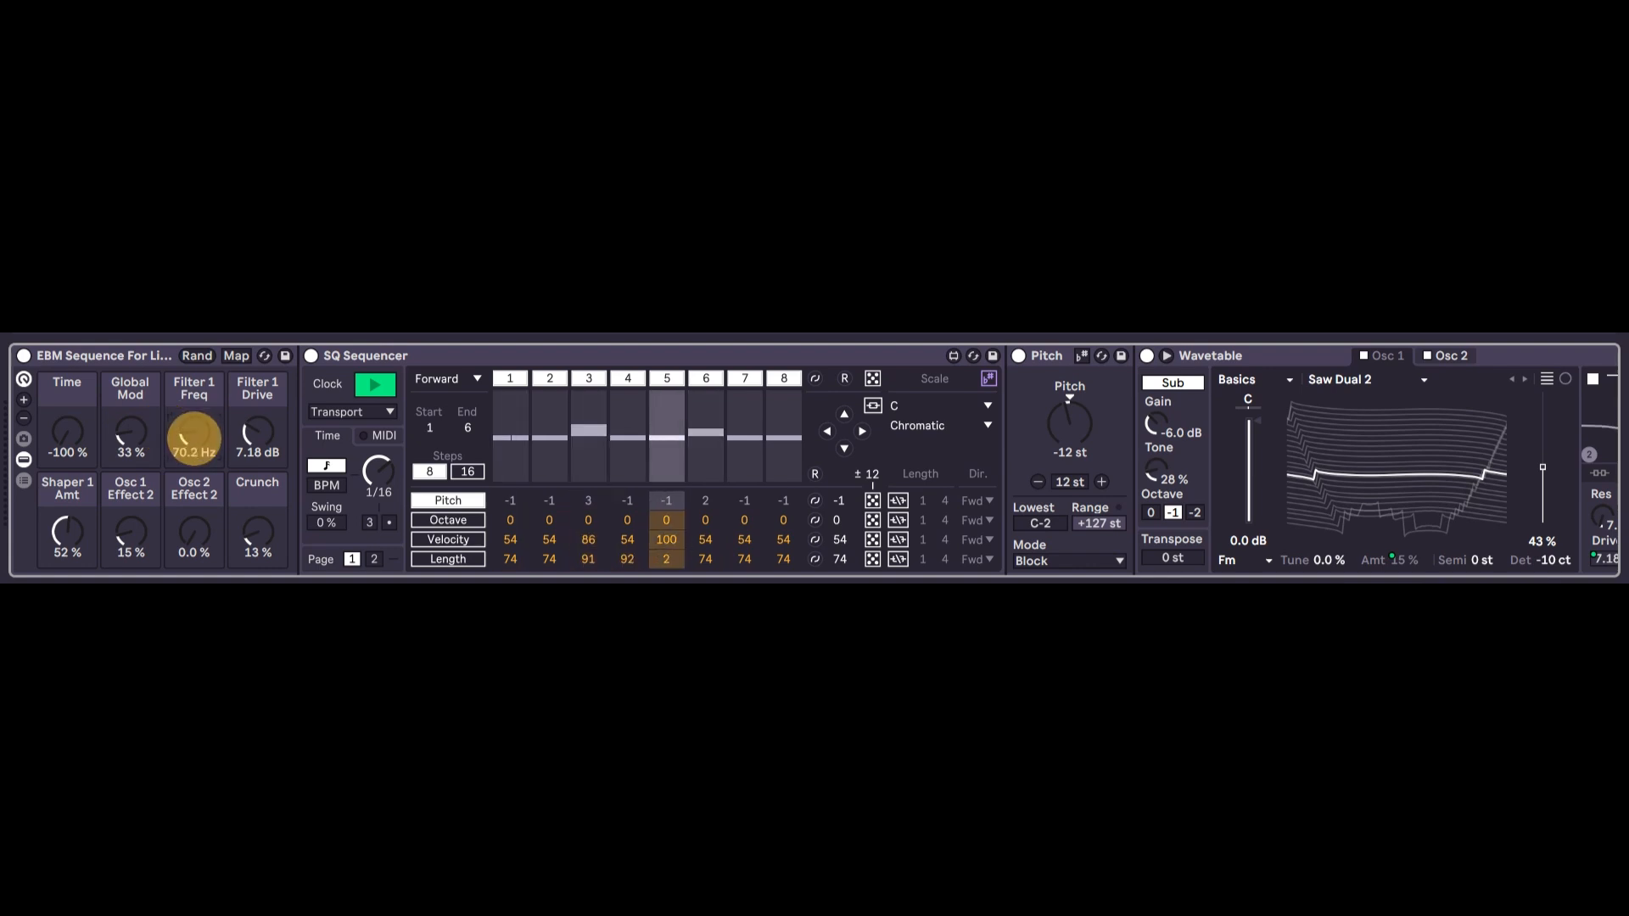
left_click_drag(194, 435, 195, 437)
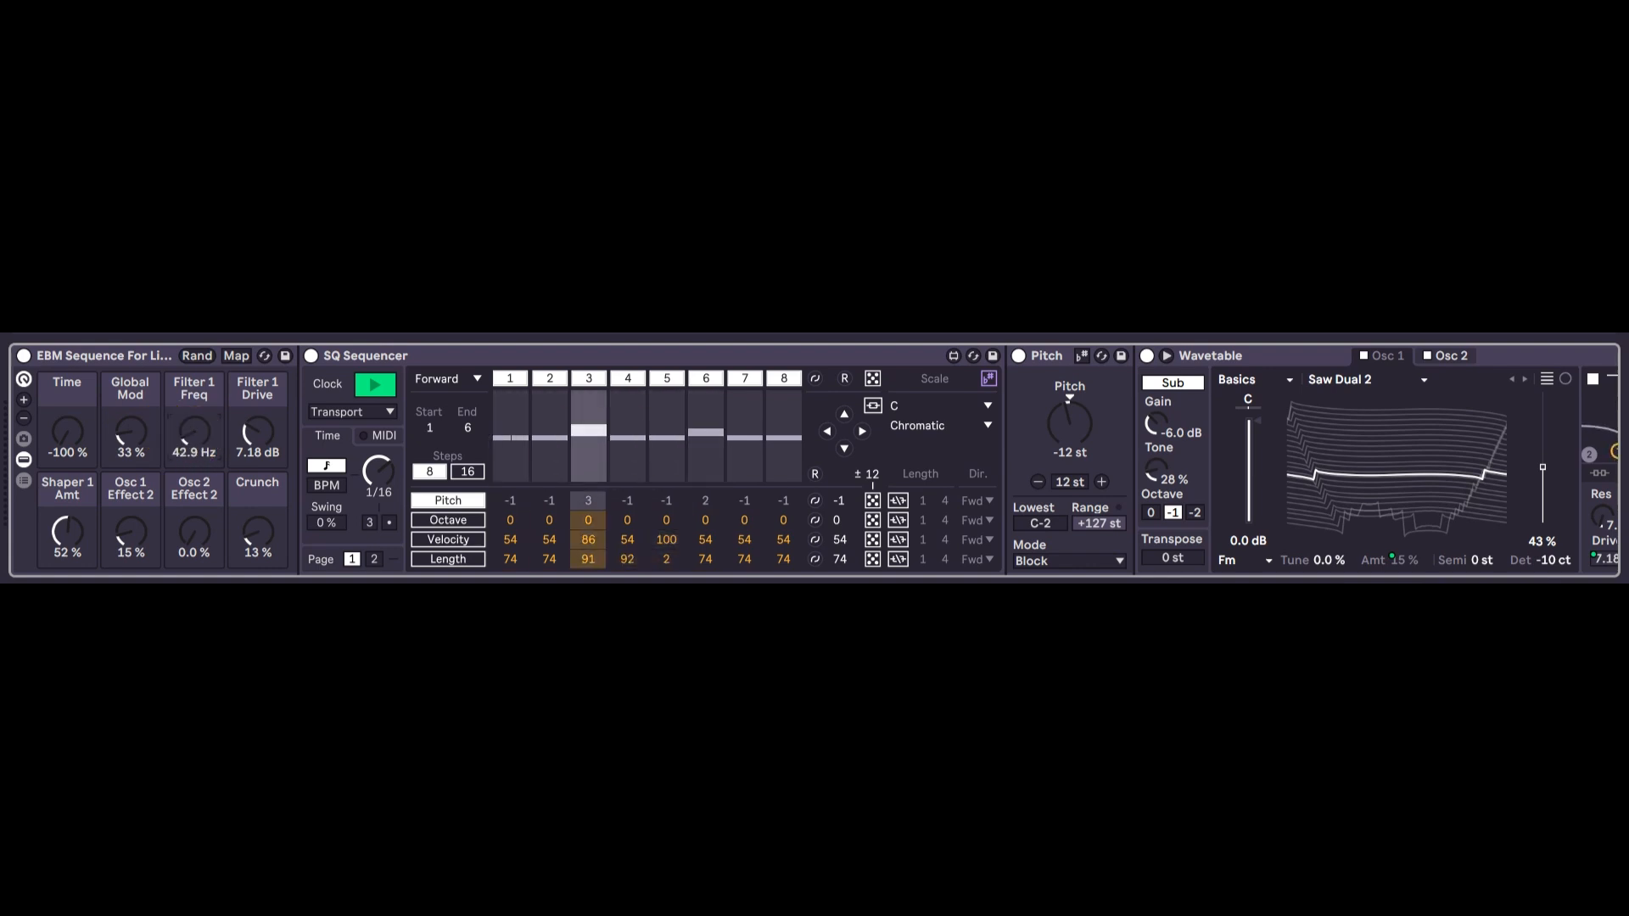